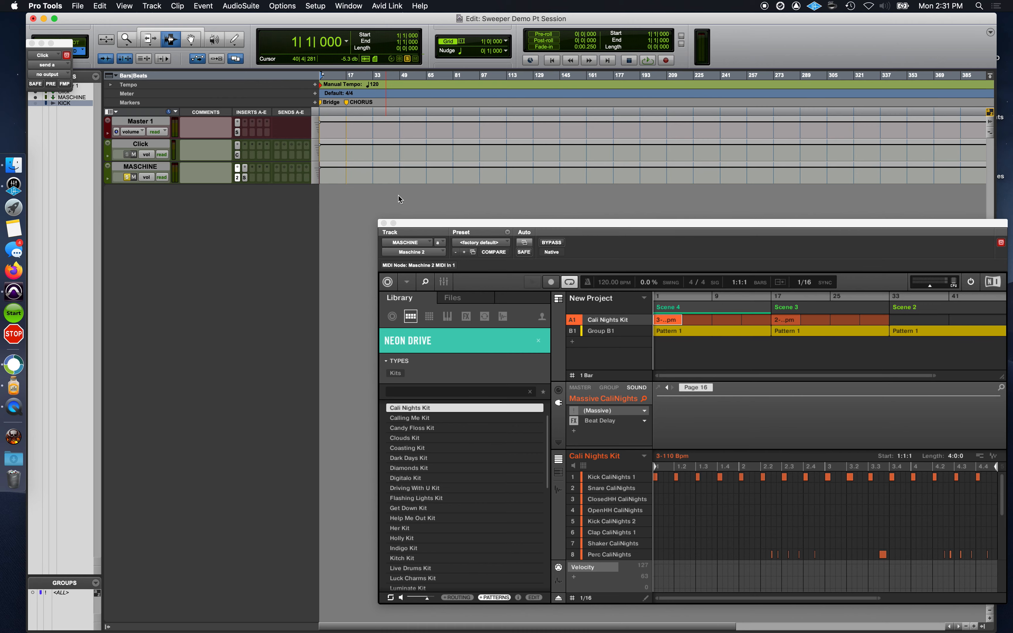
Step: Move the Maschine plug-in window clear of the tracks, return the playback position to the session start and unmute the MASCHINE track
{"action": "left_click_drag", "start_coordinate": [419, 221], "coordinate": [416, 265]}
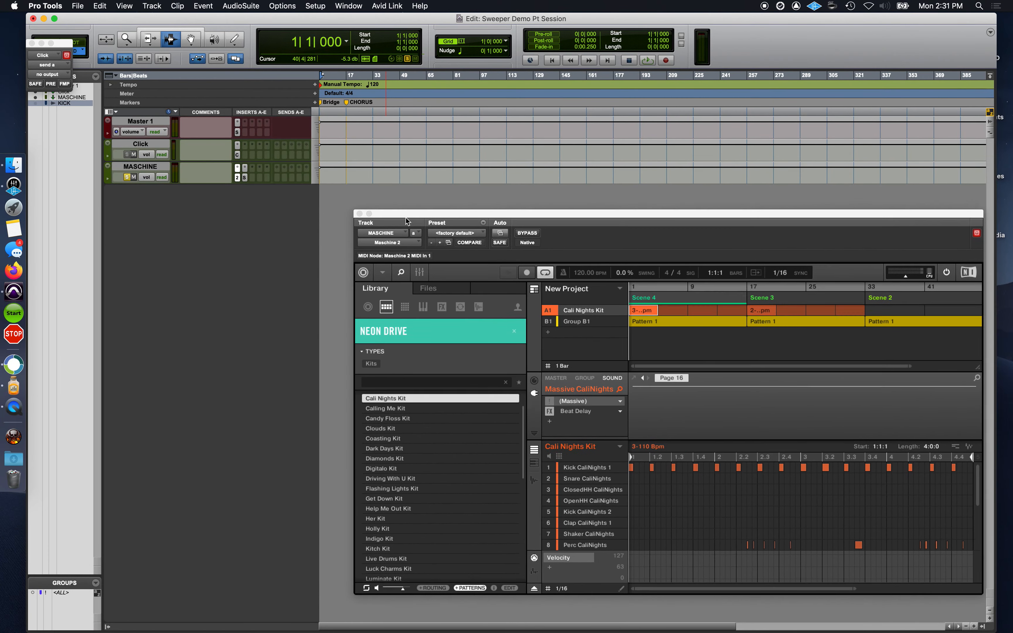
{"action": "left_click_drag", "start_coordinate": [344, 170], "coordinate": [279, 164]}
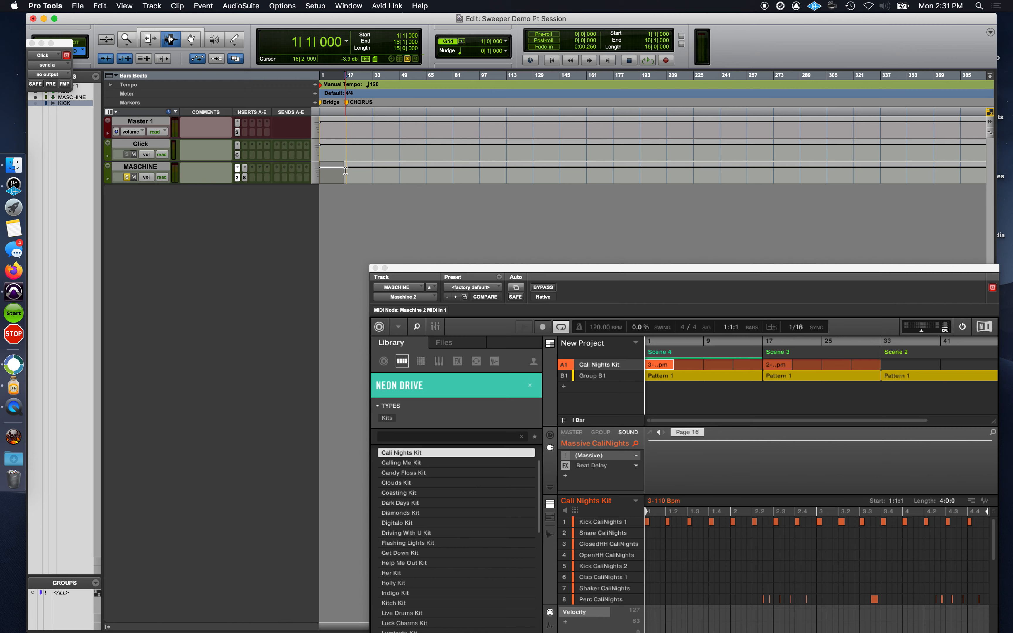
{"action": "key", "text": "Return"}
{"action": "left_click", "coordinate": [126, 177]}
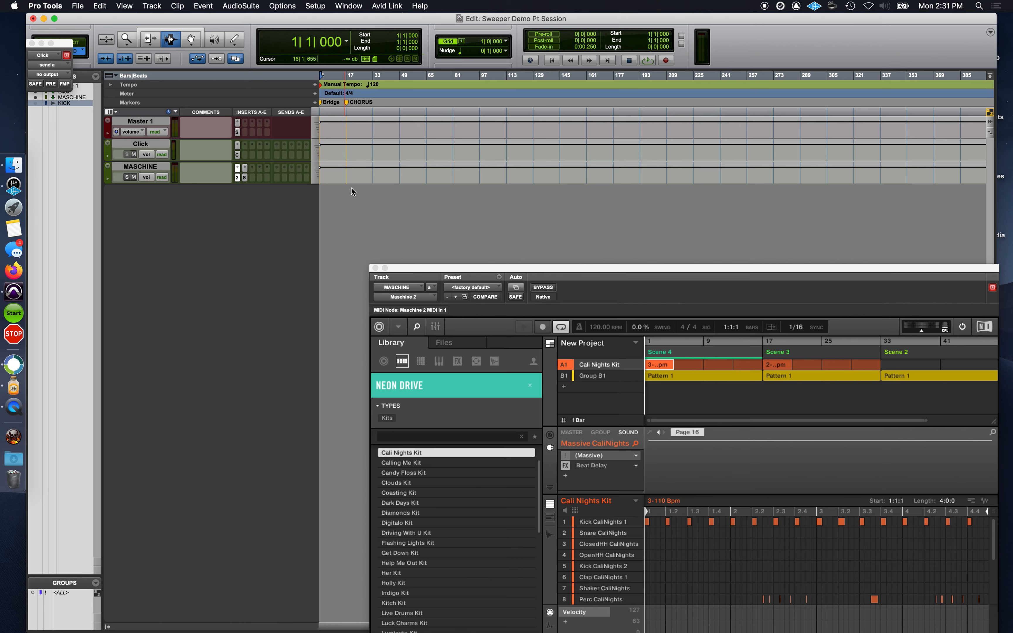
Step: Play the session from the start past the CHORUS marker to hear the Maschine beat, zooming in the timeline, and stop playback
{"action": "key", "text": "space"}
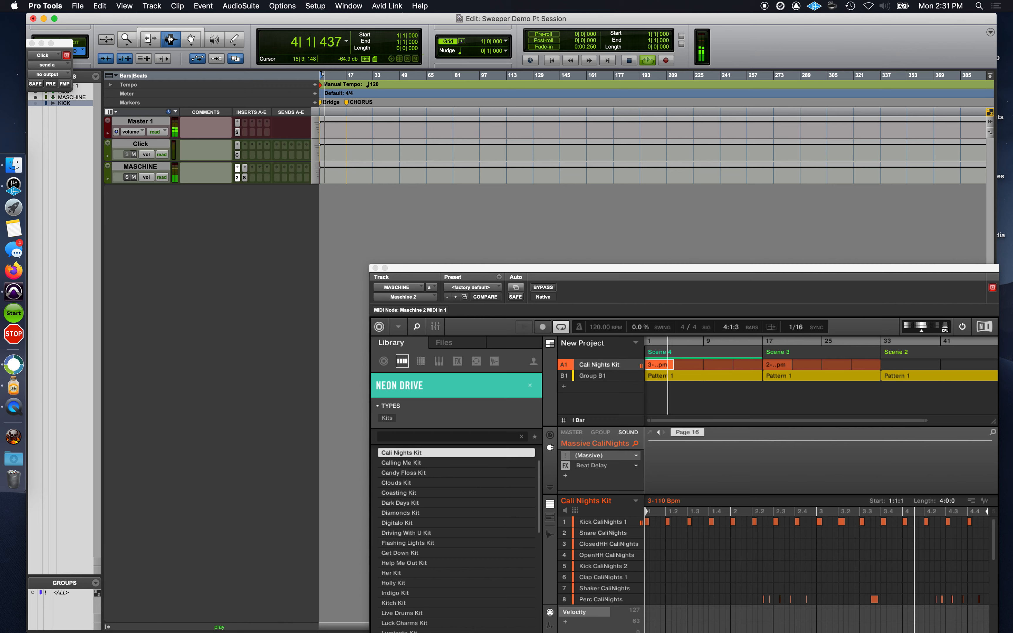
{"action": "key", "text": "t"}
{"action": "key", "text": "t"}
{"action": "key", "text": "t"}
{"action": "key", "text": "t"}
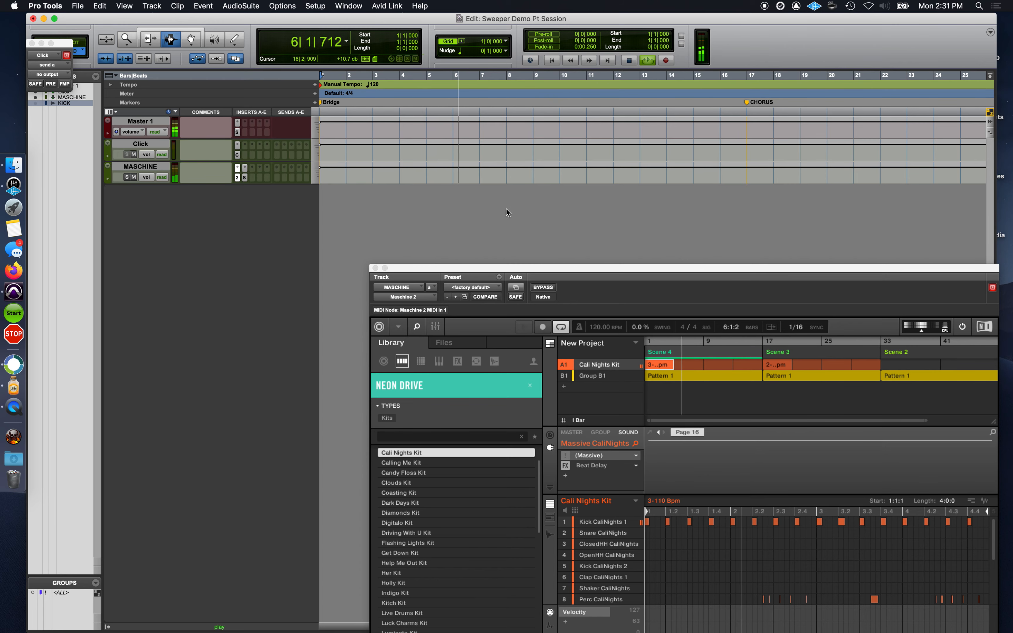
{"action": "mouse_move", "coordinate": [582, 268]}
{"action": "left_mouse_down"}
{"action": "mouse_move", "coordinate": [544, 238]}
{"action": "mouse_move", "coordinate": [572, 255]}
{"action": "left_mouse_up"}
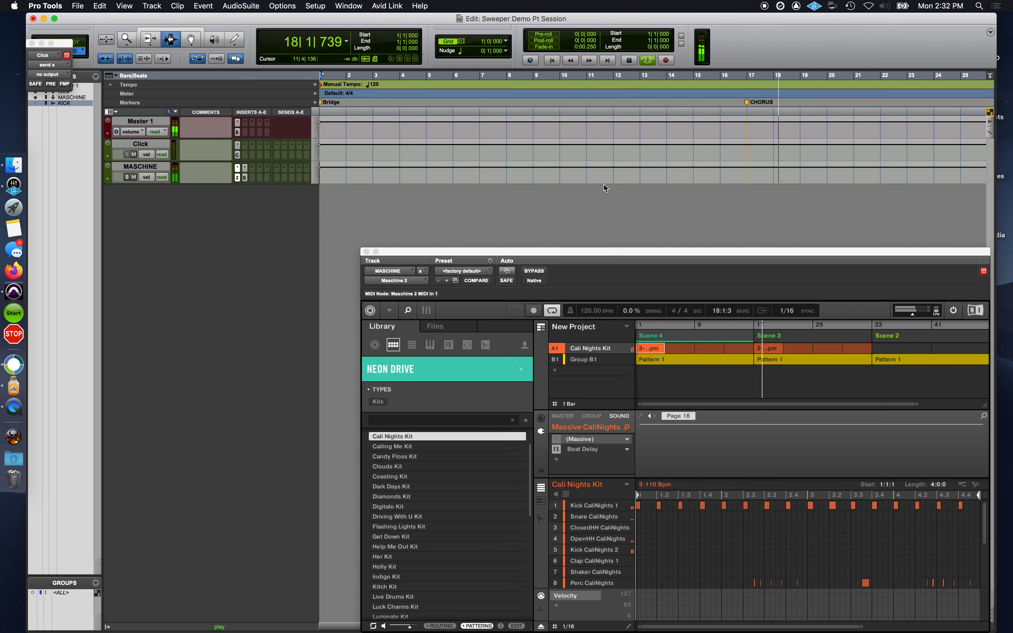
{"action": "scroll", "coordinate": [603, 185], "scroll_direction": "right", "scroll_amount": 5}
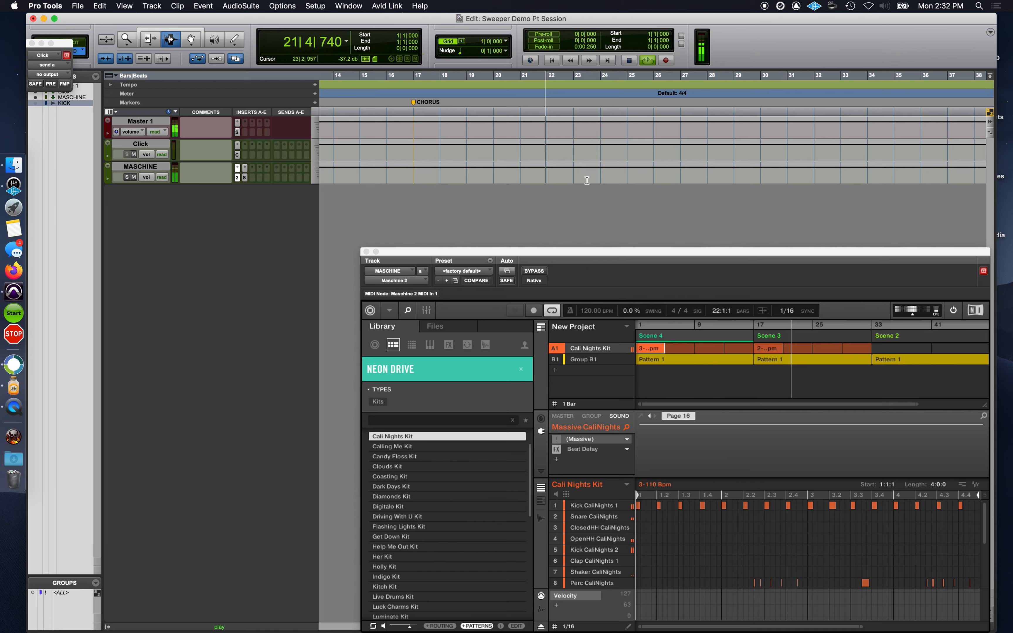
{"action": "key", "text": "space"}
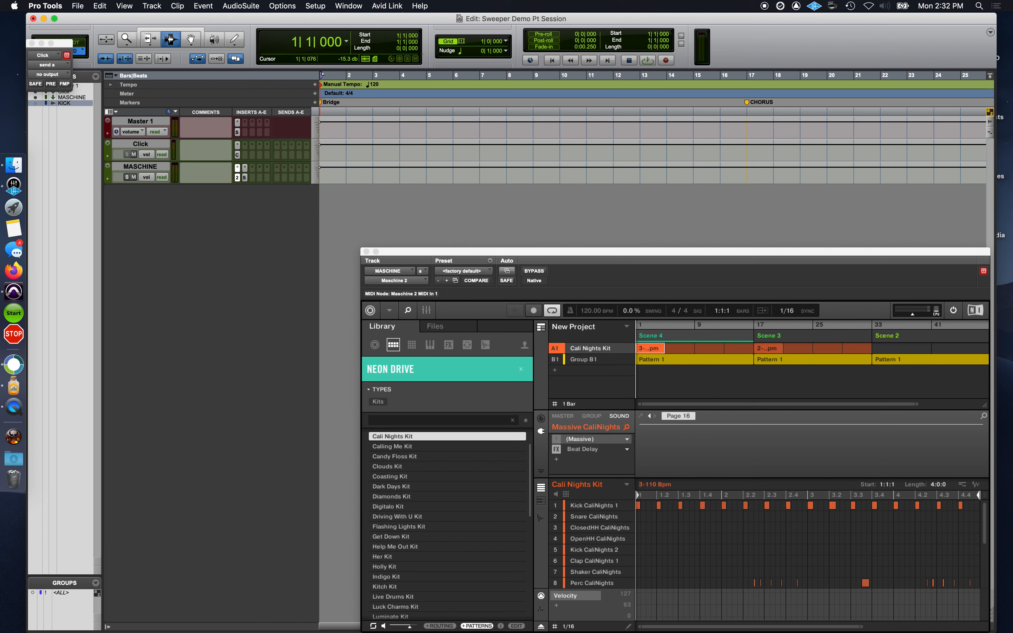
Step: Create one mono Aux Input track directly below the MASCHINE track
{"action": "key", "text": "super+shift+n"}
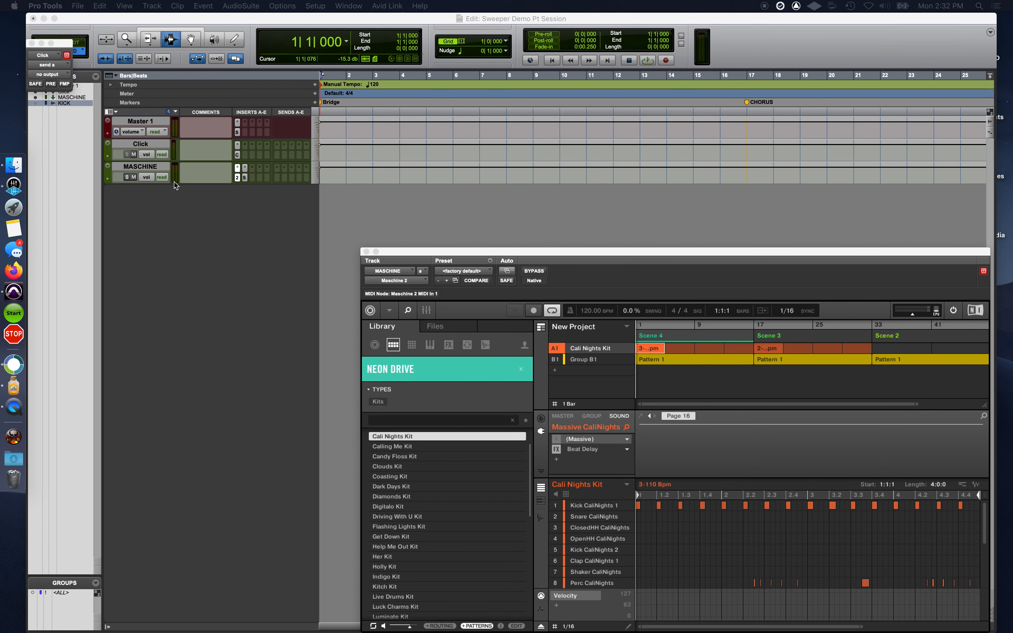
{"action": "left_click", "coordinate": [154, 161]}
{"action": "left_click", "coordinate": [154, 166]}
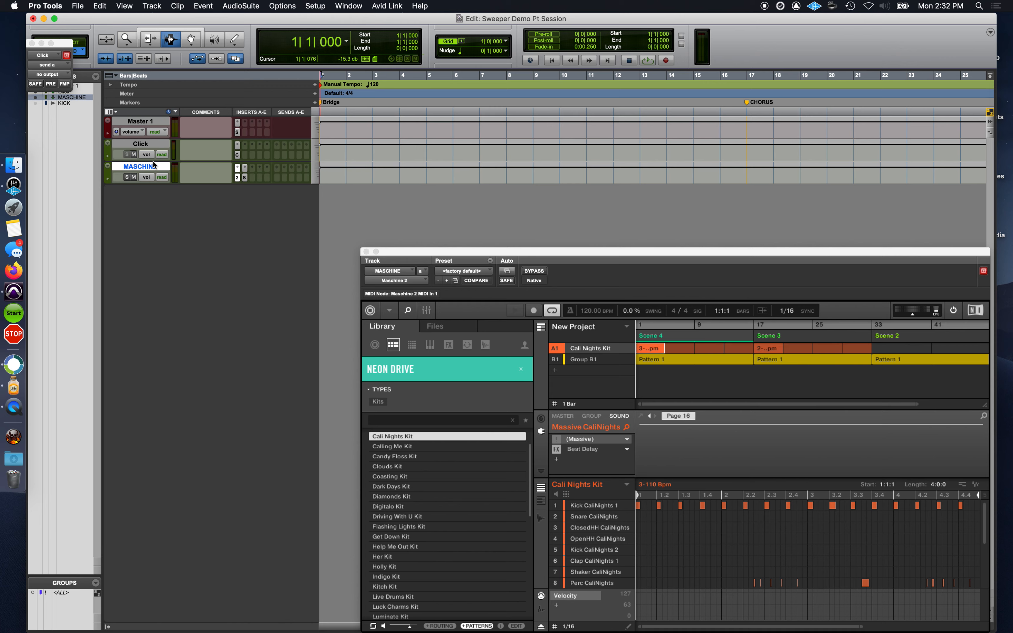
{"action": "key", "text": "super+shift+n"}
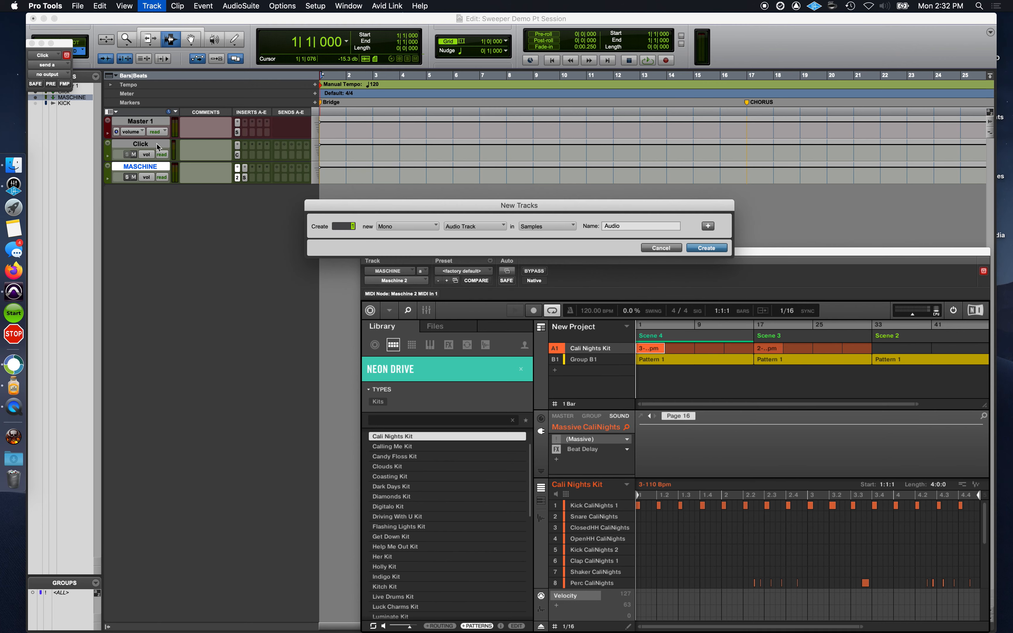
{"action": "key", "text": "super+Down"}
{"action": "left_click", "coordinate": [707, 248]}
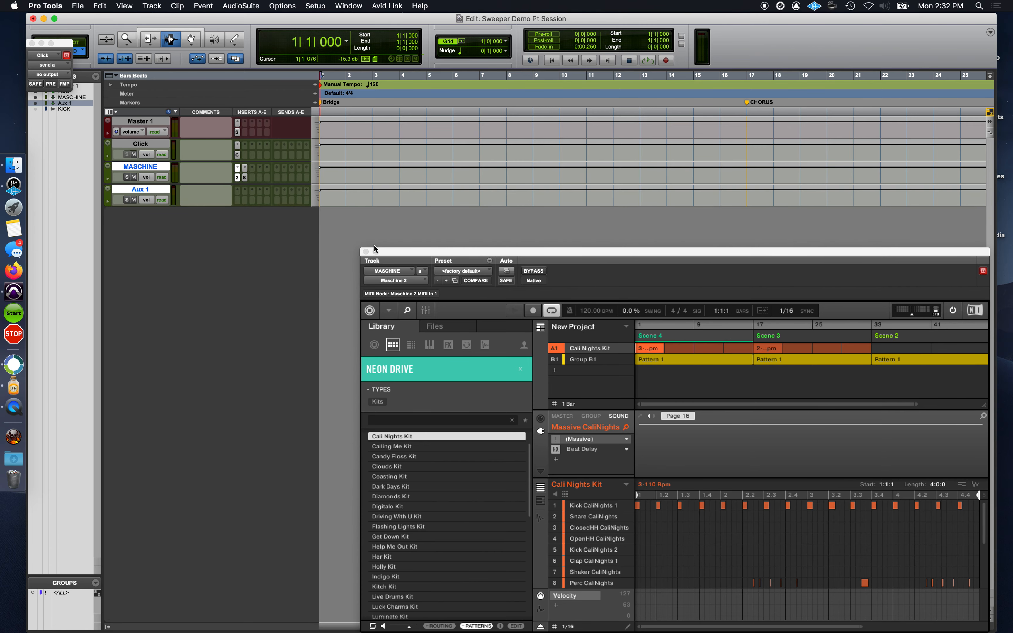
Step: Close the Maschine plug-in window and rename the new aux track to NOISE
{"action": "left_click", "coordinate": [366, 252]}
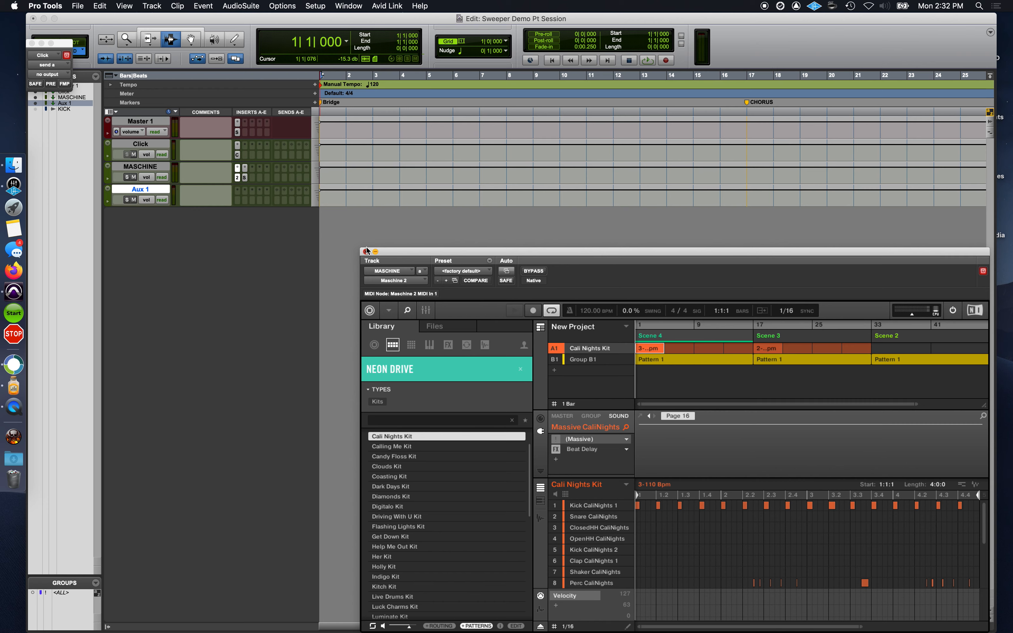
{"action": "left_click", "coordinate": [367, 252]}
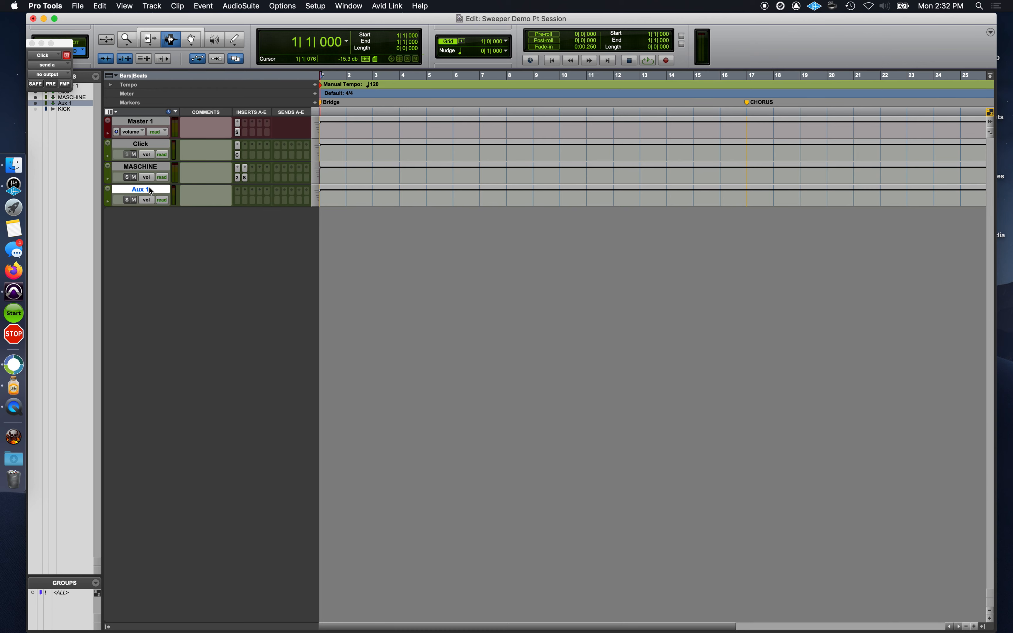
{"action": "double_click", "coordinate": [141, 189]}
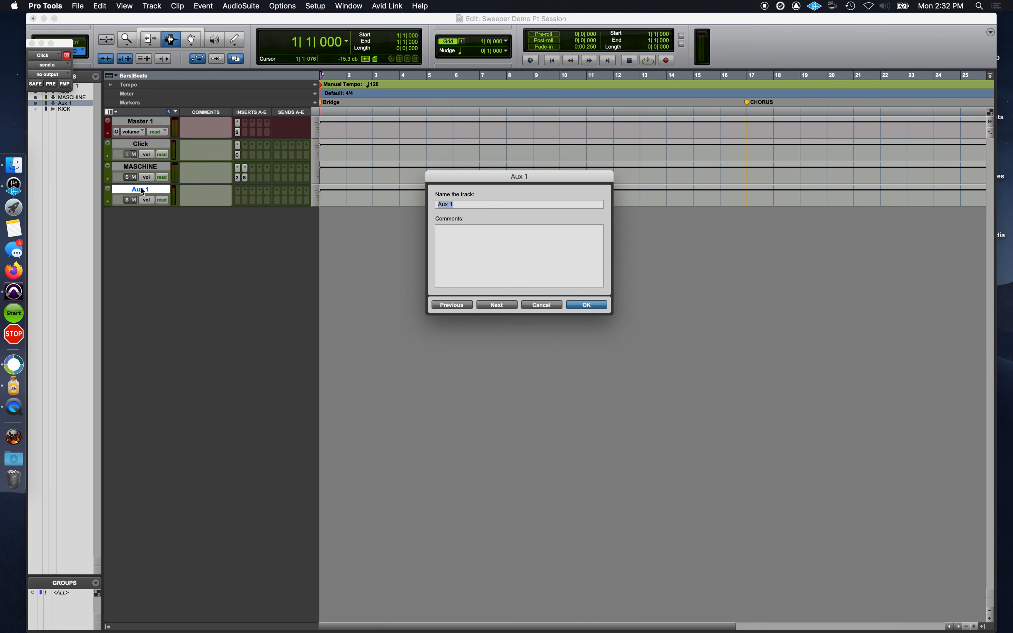
{"action": "type", "text": "NOISE"}
{"action": "key", "text": "Return"}
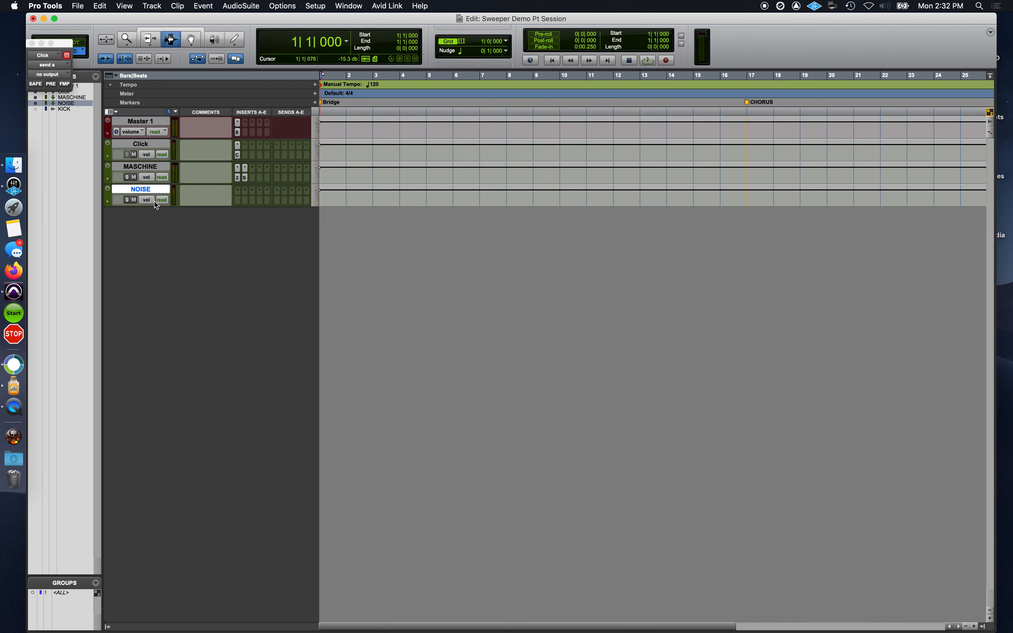
Step: Mute the NOISE track and insert the mono Signal Generator plug-in on it
{"action": "left_click", "coordinate": [134, 200]}
{"action": "left_click", "coordinate": [237, 200]}
{"action": "mouse_move", "coordinate": [275, 202]}
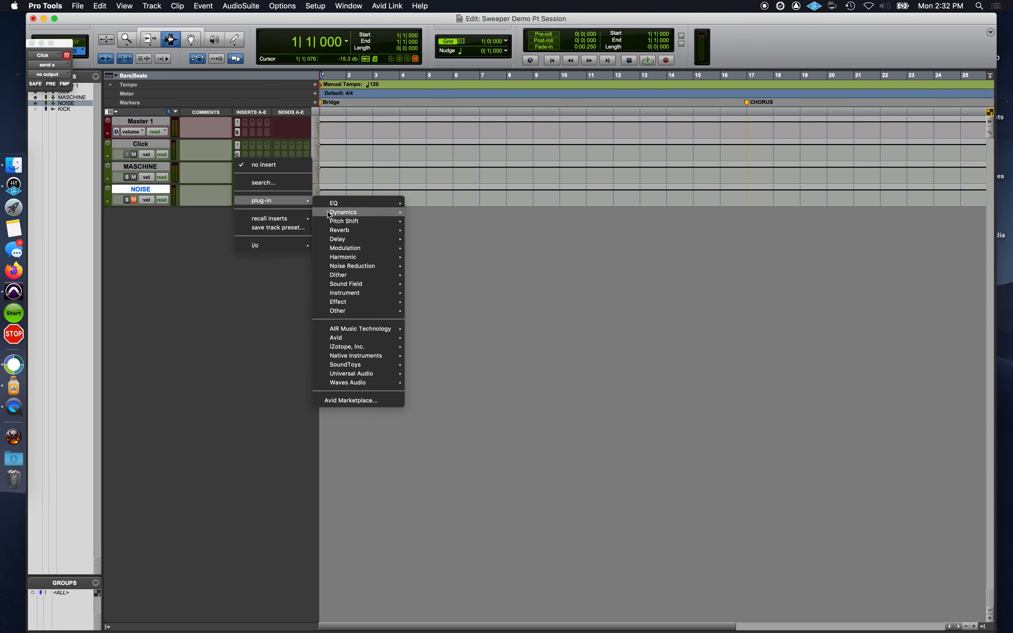
{"action": "mouse_move", "coordinate": [374, 293]}
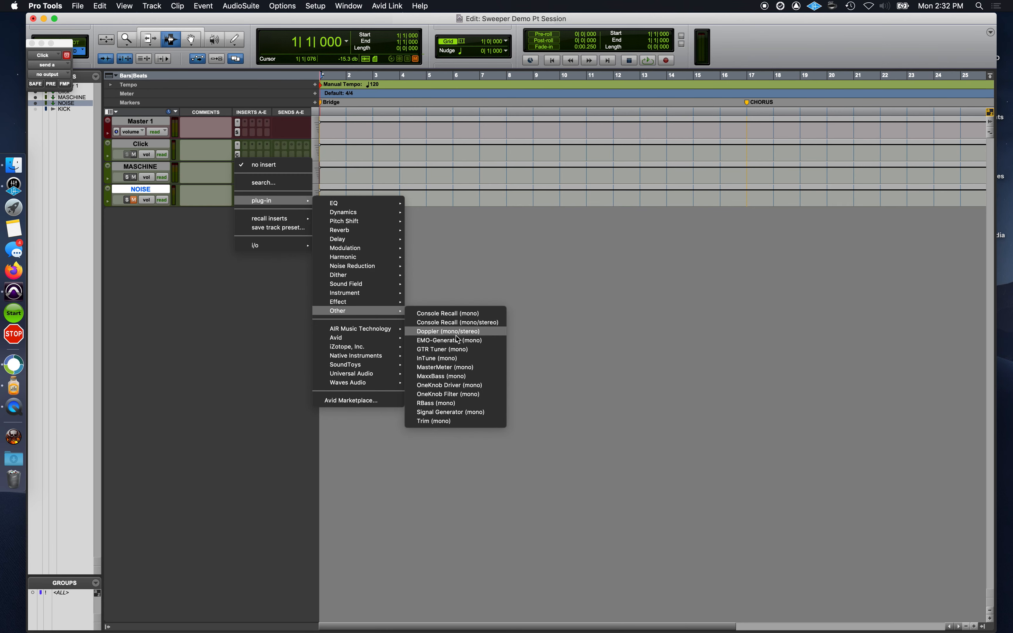
{"action": "left_click", "coordinate": [459, 412]}
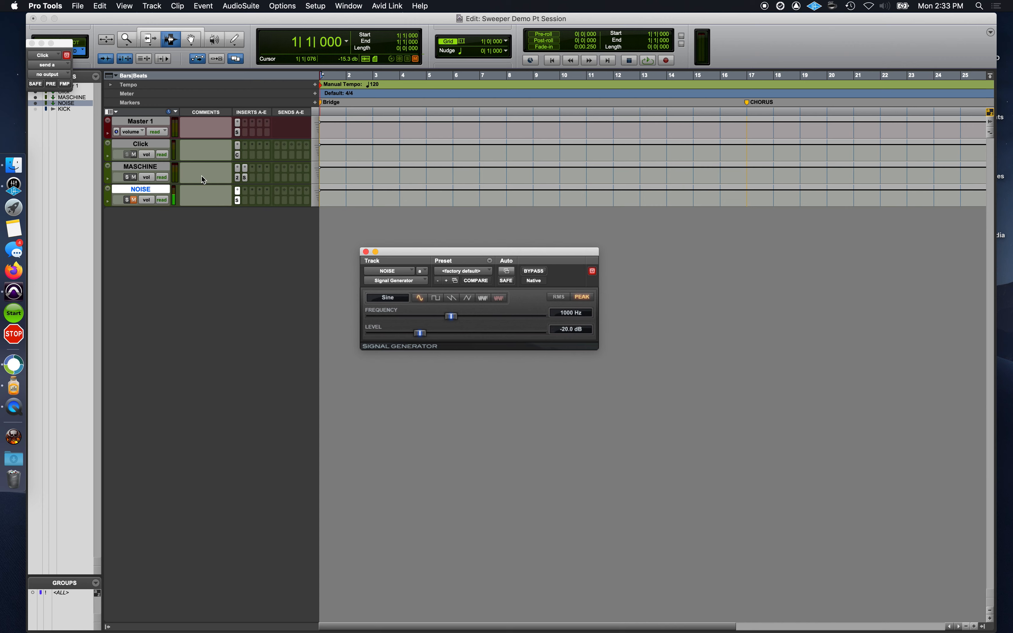
Step: Lower the Signal Generator level to -43.2 dB and unmute the NOISE track
{"action": "left_click_drag", "start_coordinate": [420, 333], "coordinate": [396, 334]}
{"action": "left_click", "coordinate": [133, 200]}
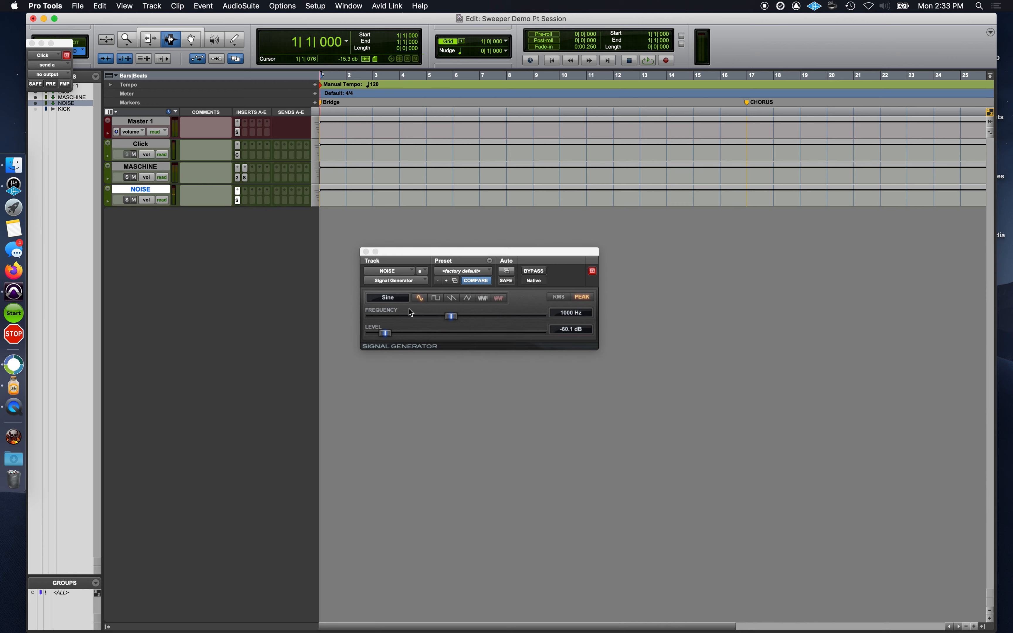
{"action": "left_click", "coordinate": [402, 336]}
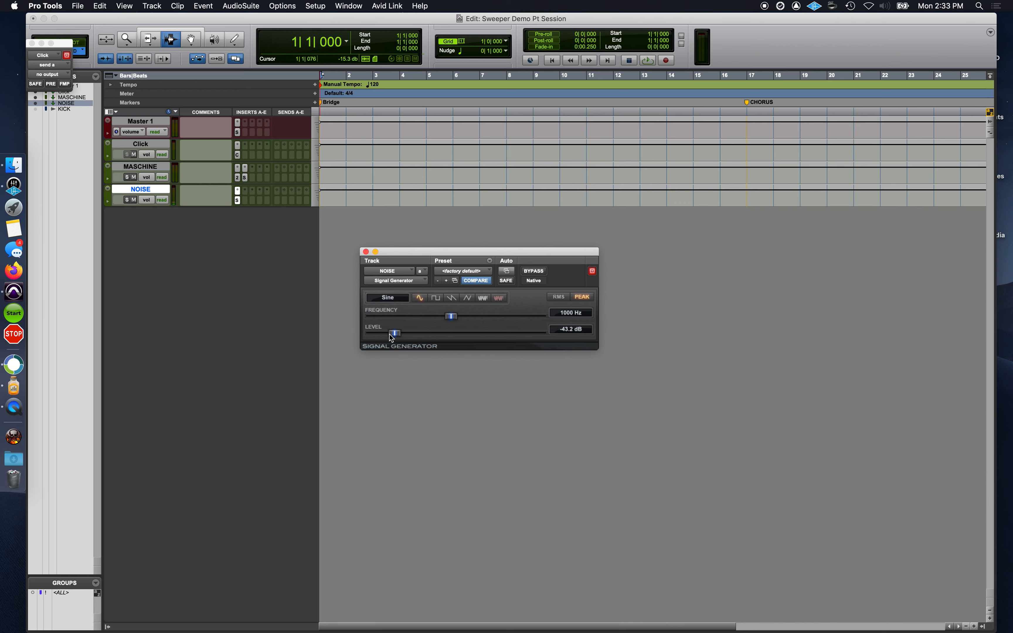
Step: Audition other Signal Generator waveforms including triangle and white noise, choose Pink Noise and set its level to -28.1 dB
{"action": "left_click", "coordinate": [435, 298]}
{"action": "left_click", "coordinate": [467, 298]}
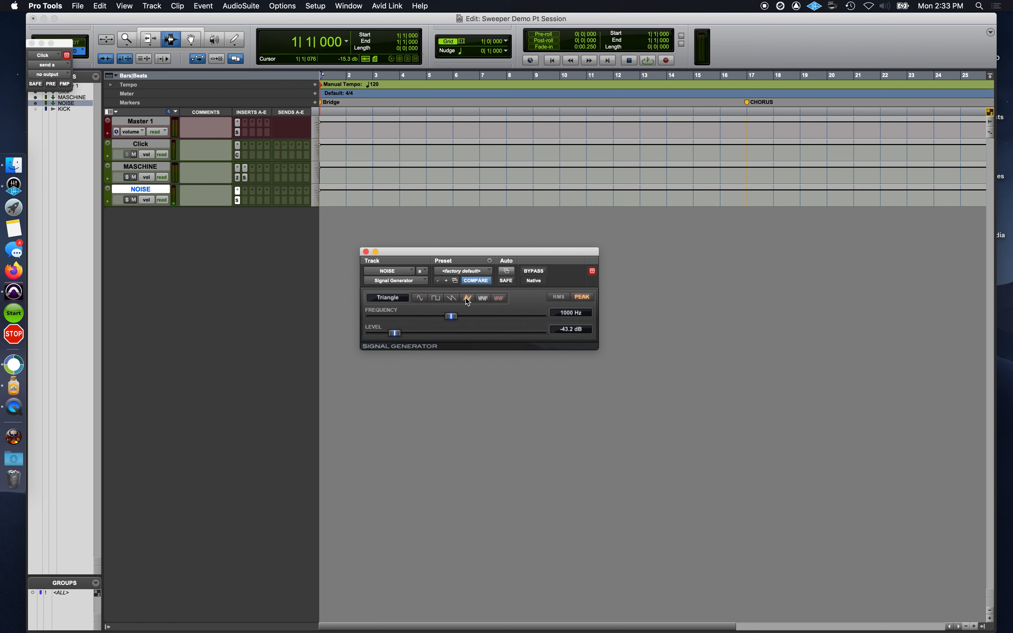
{"action": "left_click", "coordinate": [484, 299]}
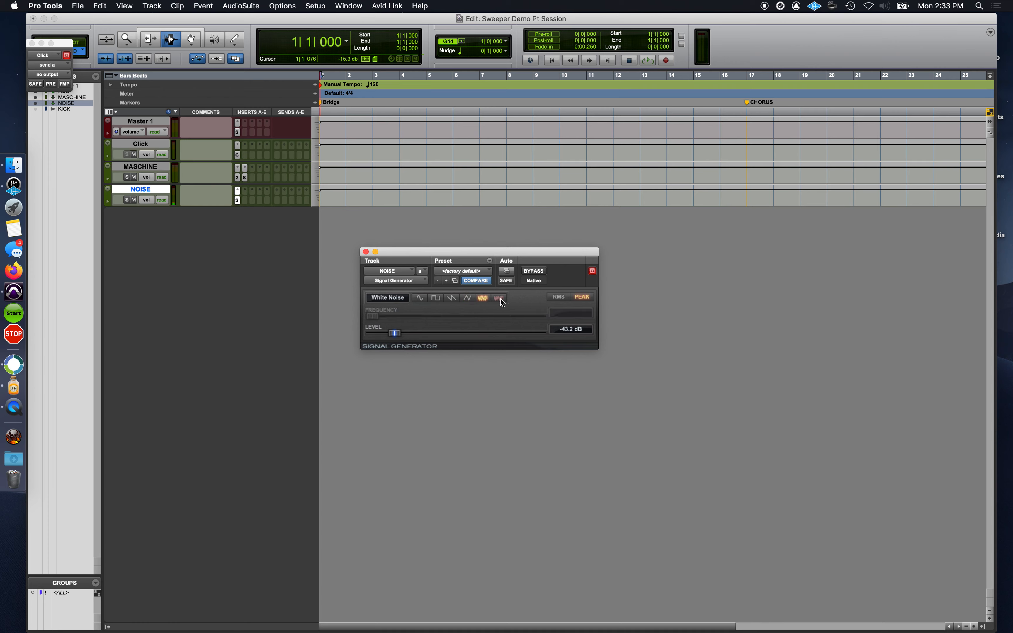
{"action": "left_click", "coordinate": [501, 299]}
{"action": "left_click_drag", "start_coordinate": [413, 333], "coordinate": [414, 334]}
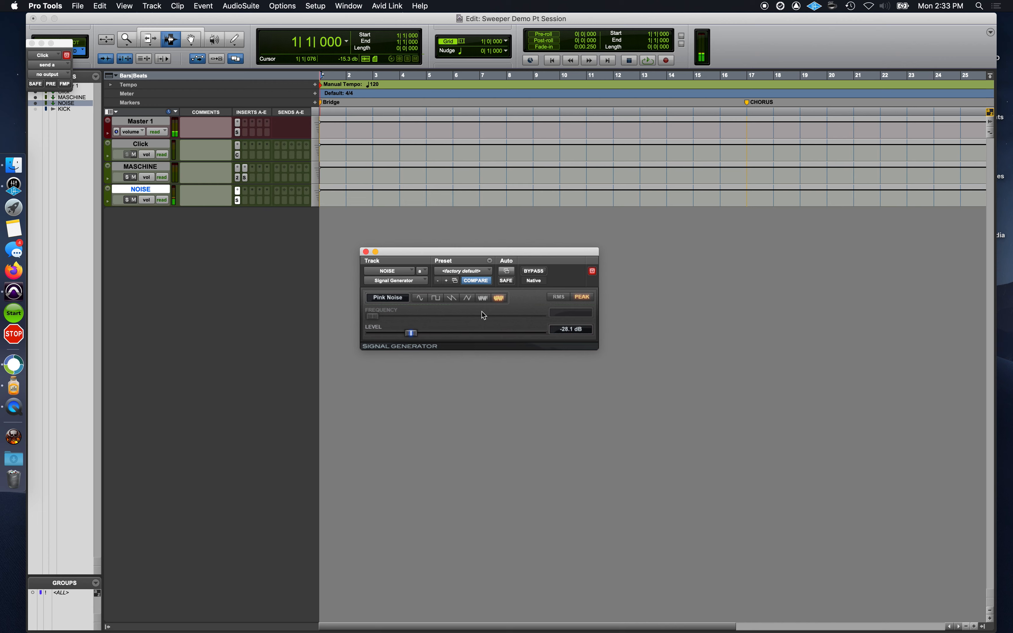
Step: Mute the NOISE track and increase its track height
{"action": "left_click", "coordinate": [134, 199]}
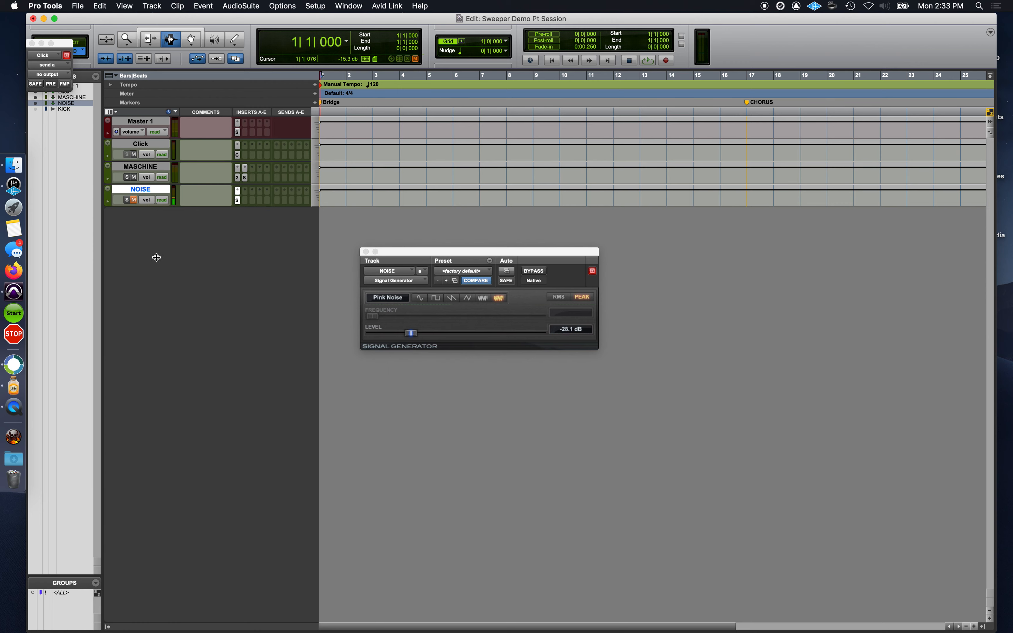
{"action": "left_click_drag", "start_coordinate": [156, 258], "coordinate": [157, 256]}
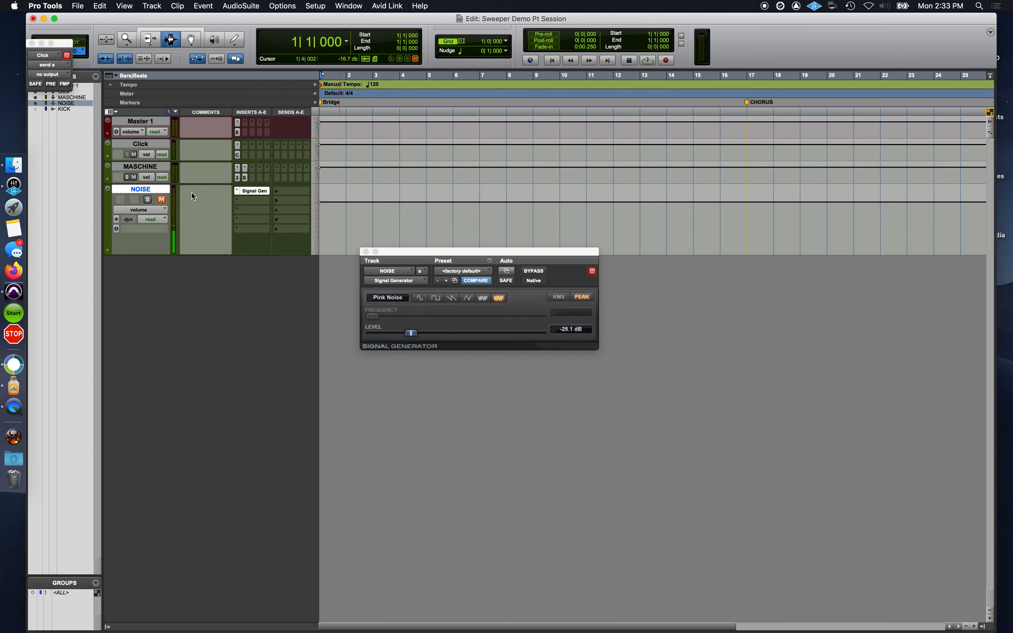
Step: Create one mono audio track below the NOISE track and name it NOISE 1
{"action": "key", "text": "super+shift+n"}
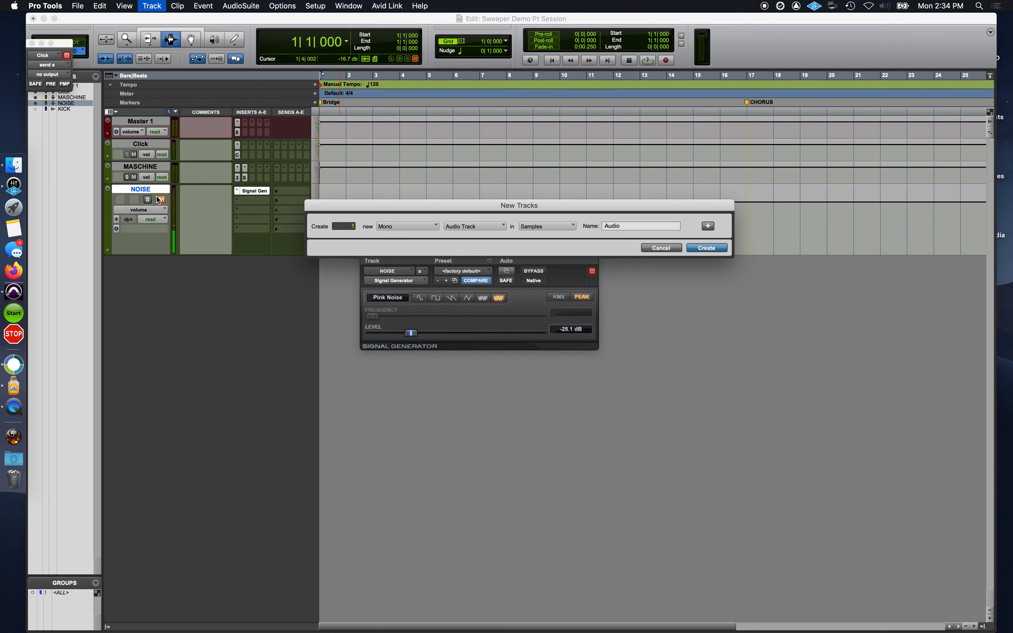
{"action": "key", "text": "Return"}
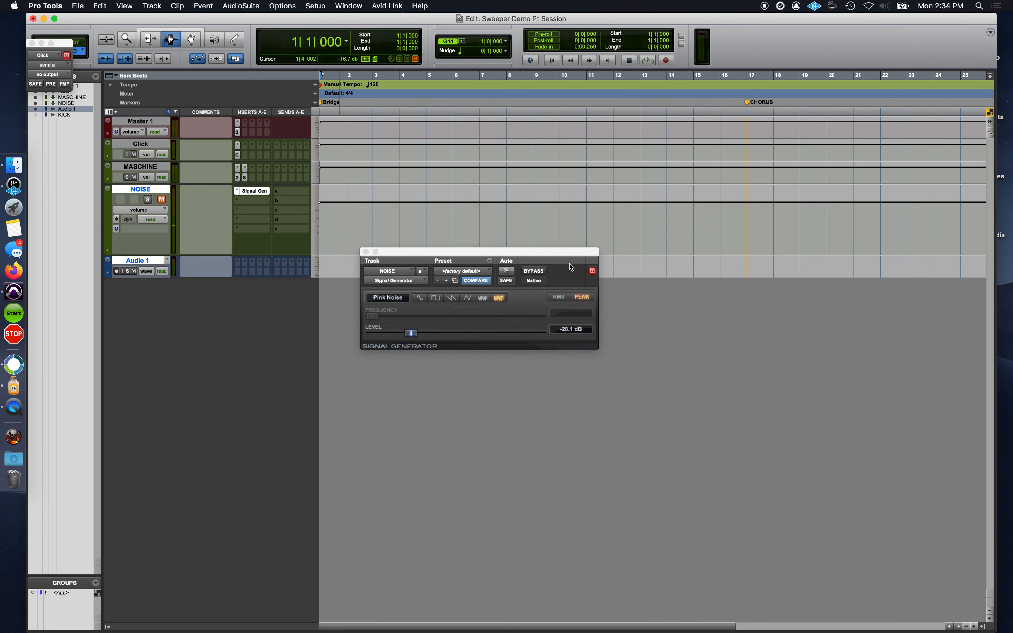
{"action": "left_click", "coordinate": [153, 260]}
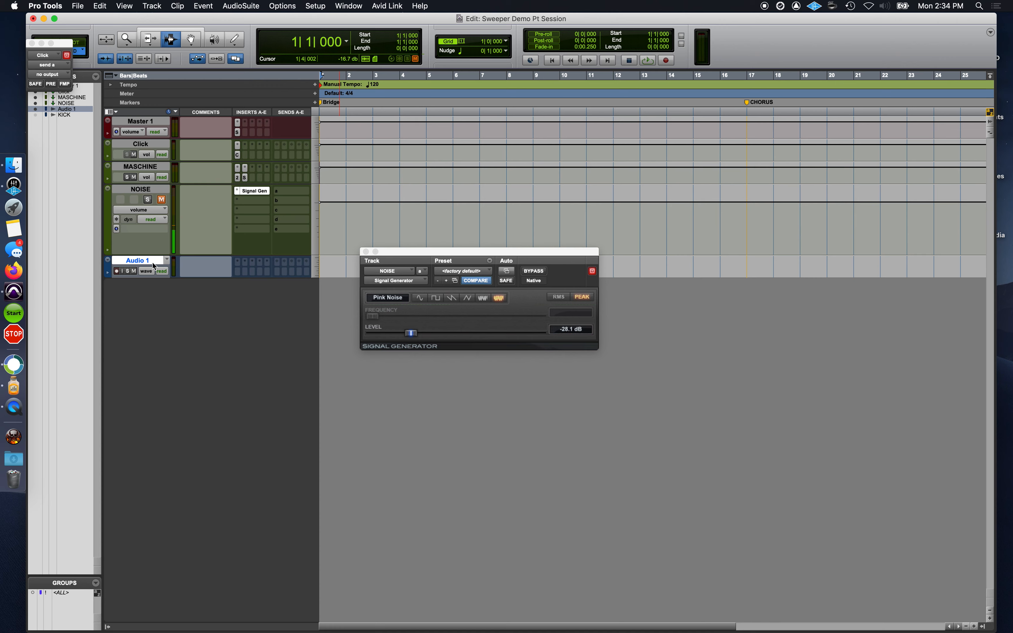
{"action": "double_click", "coordinate": [153, 264]}
{"action": "type", "text": "NOISE 1"}
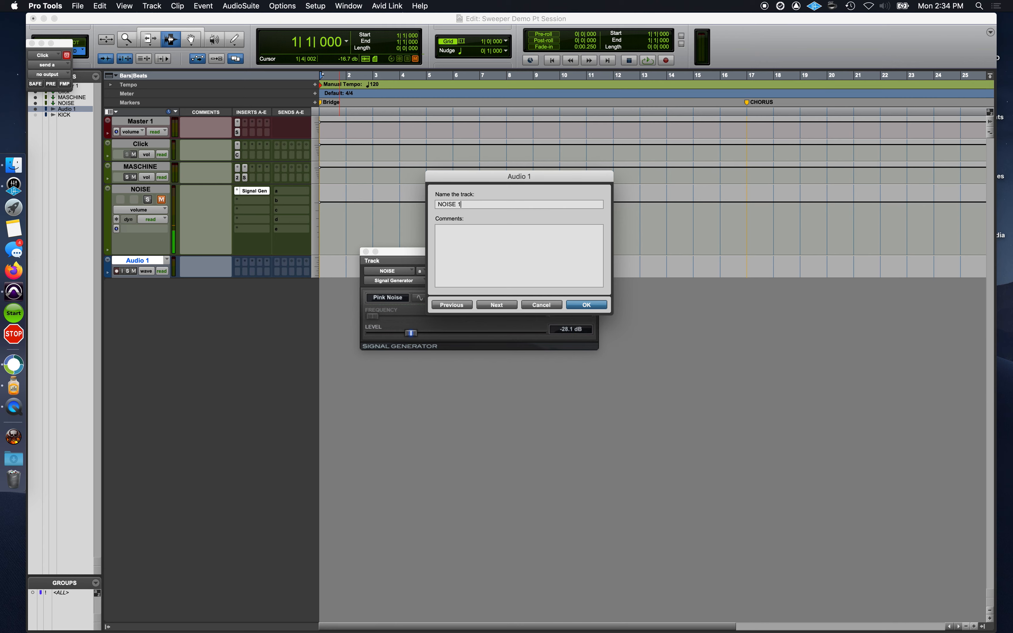
{"action": "key", "text": "Return"}
Step: Show the Mix window and assign the NOISE track's first send to Bus 1 (Mono)
{"action": "key", "text": "super+equal"}
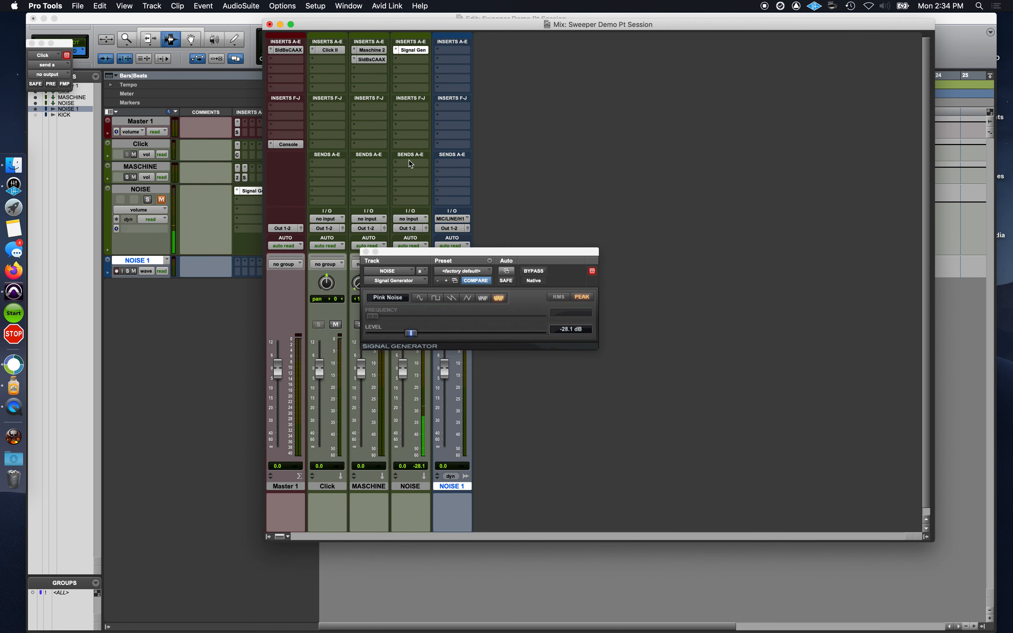
{"action": "left_click", "coordinate": [418, 167]}
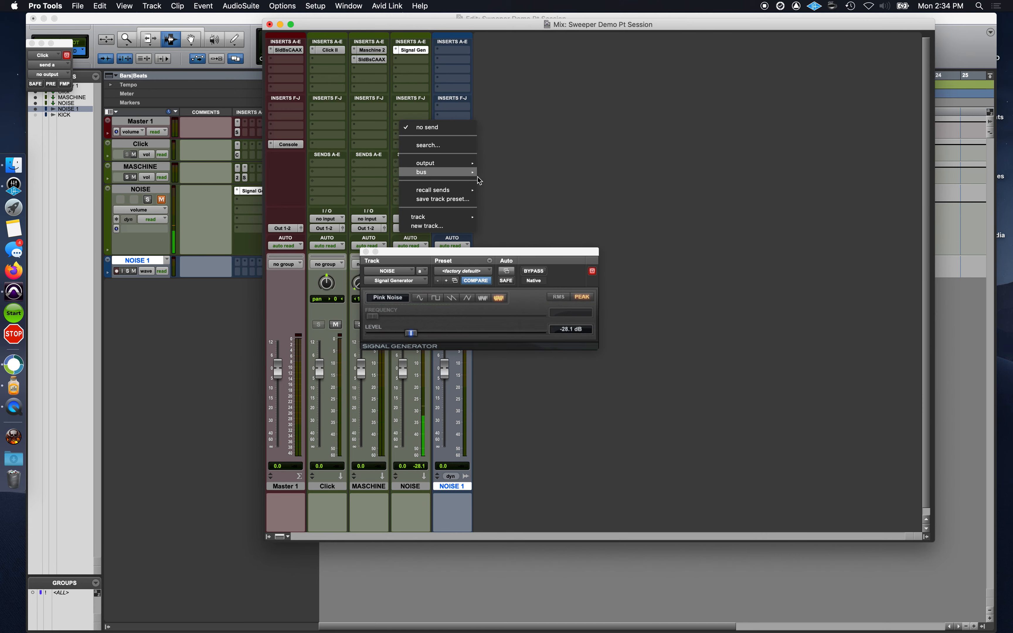
{"action": "mouse_move", "coordinate": [479, 180]}
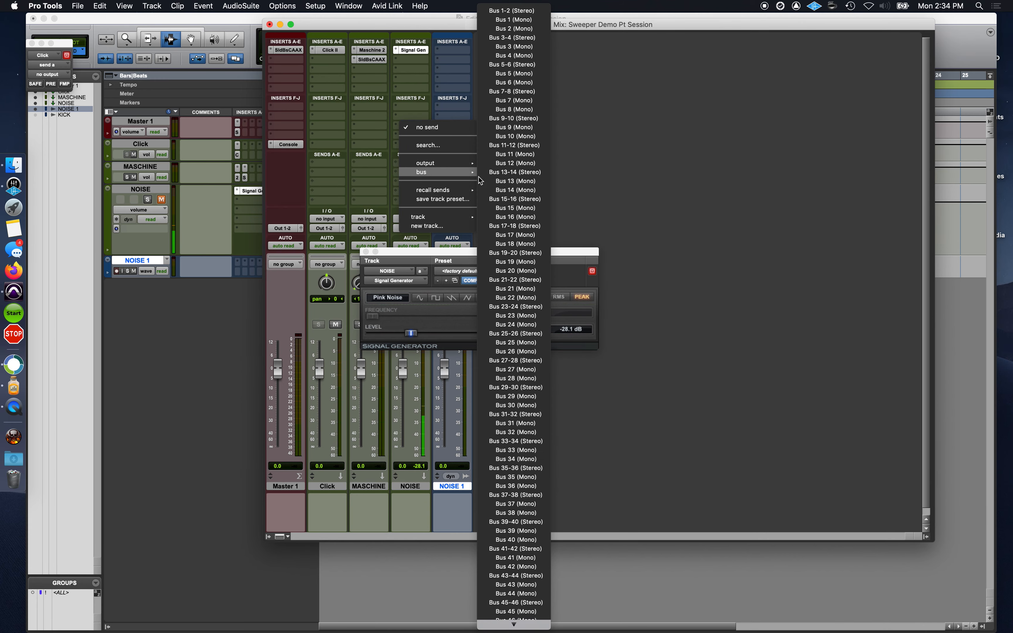
{"action": "left_click", "coordinate": [515, 20]}
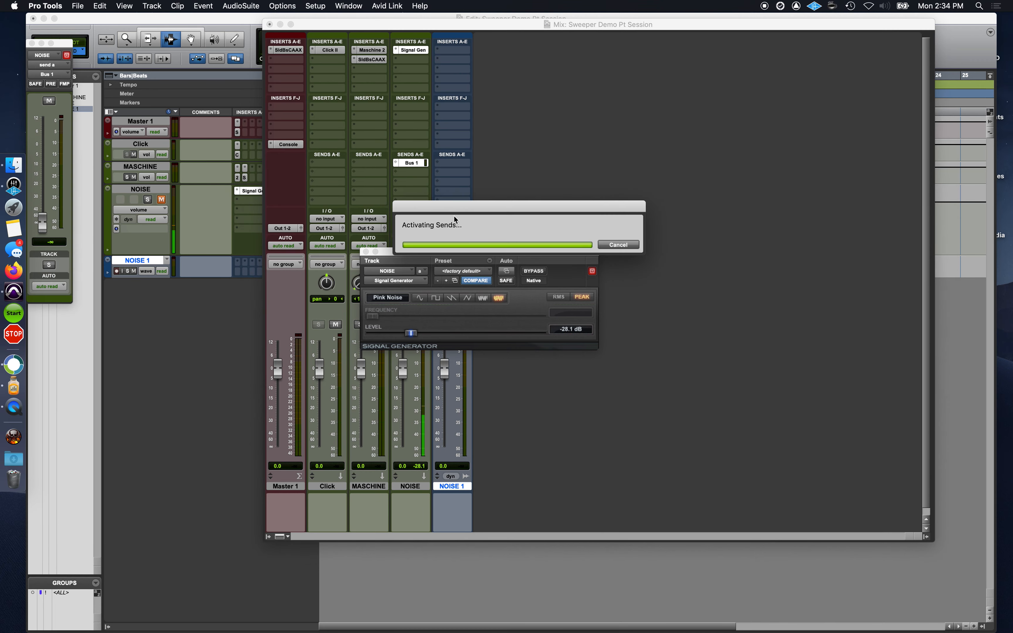
Step: Set the NOISE 1 track's input to Bus 1 (Mono) and record-enable the track with the Signal Generator window closed
{"action": "left_click", "coordinate": [456, 220]}
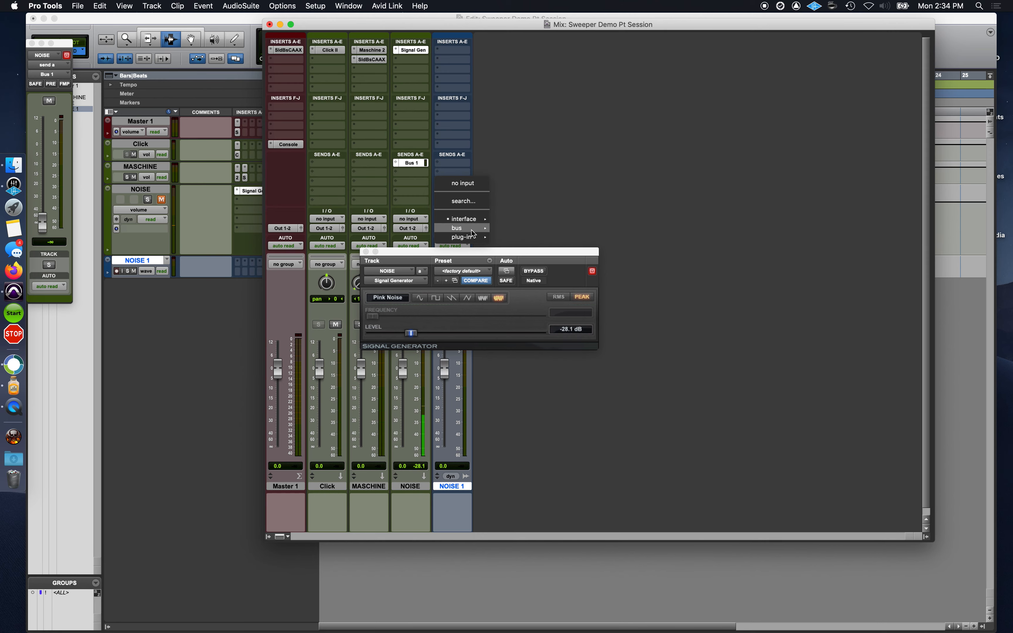
{"action": "mouse_move", "coordinate": [473, 234]}
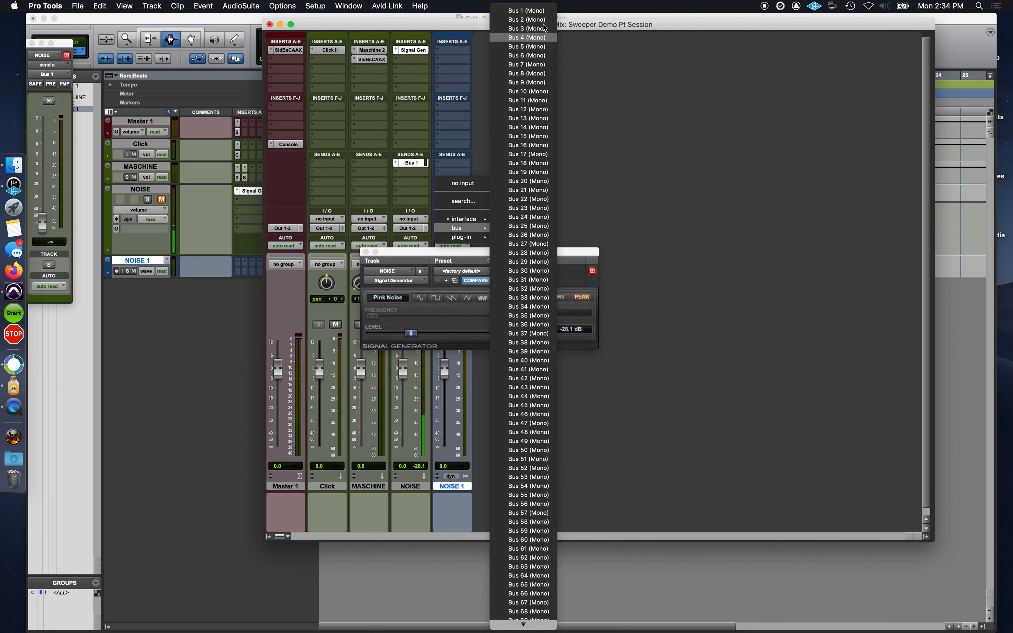
{"action": "left_click", "coordinate": [533, 14]}
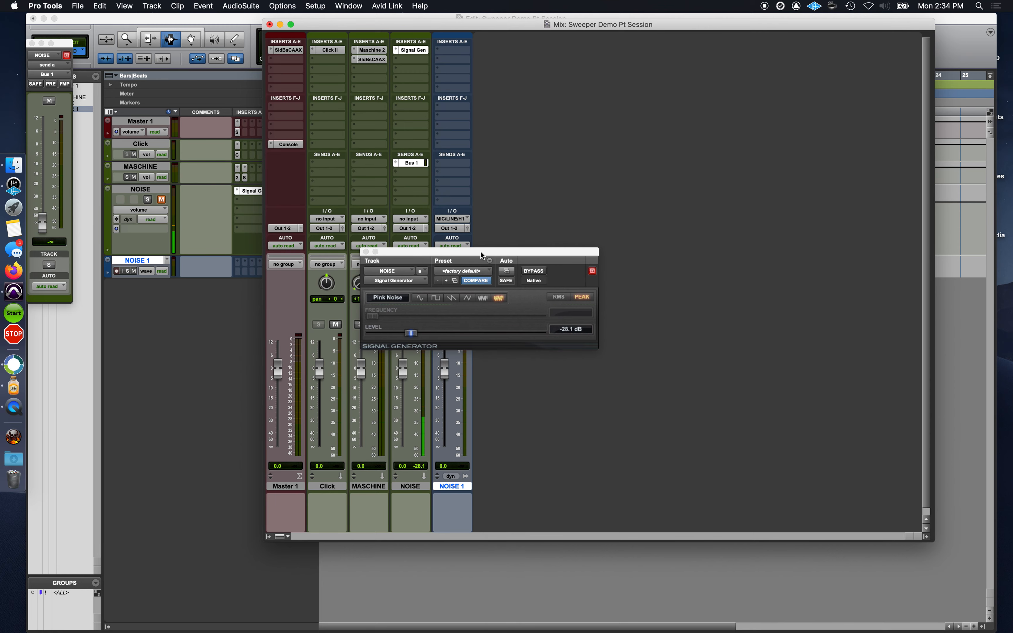
{"action": "left_click", "coordinate": [366, 252]}
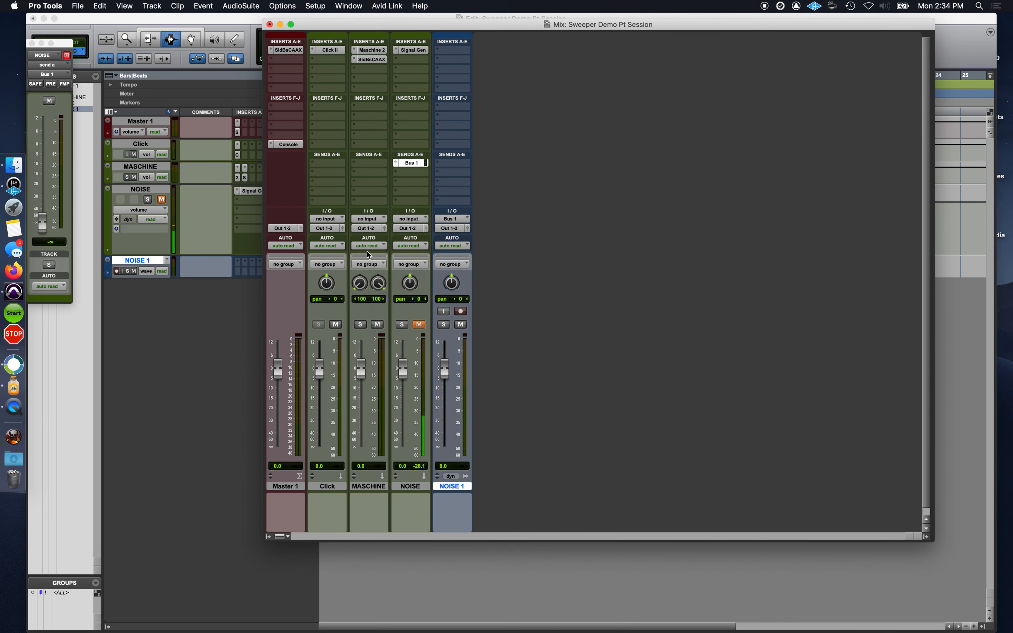
{"action": "left_click", "coordinate": [460, 312]}
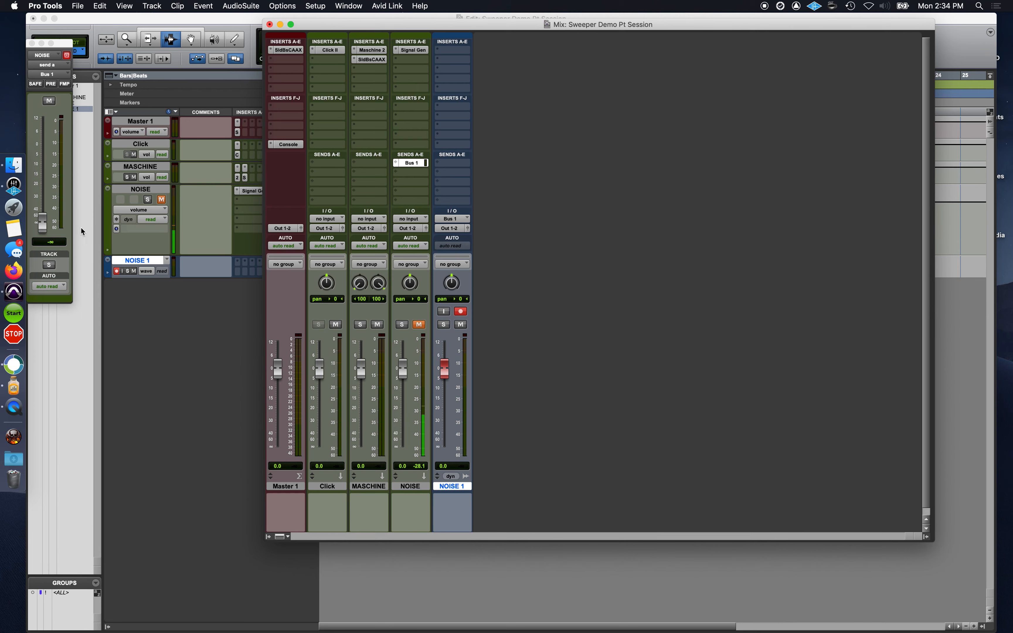
Step: Set the NOISE track's Bus 1 send level to 0.0 dB and make the send pre-fader
{"action": "left_click", "coordinate": [42, 227]}
{"action": "left_click", "coordinate": [42, 226], "text": "alt"}
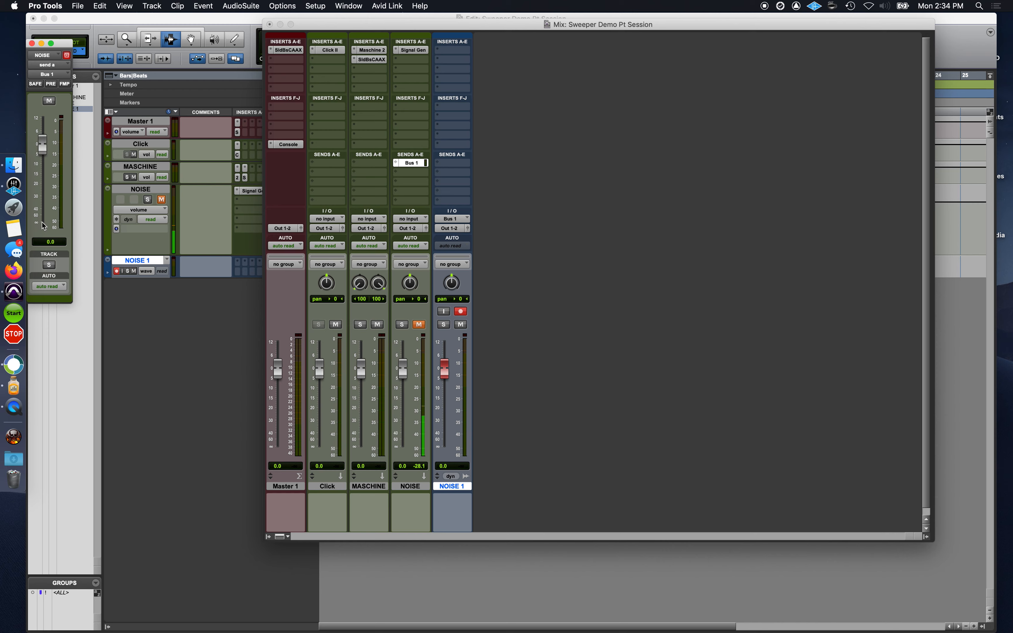
{"action": "left_click", "coordinate": [52, 84]}
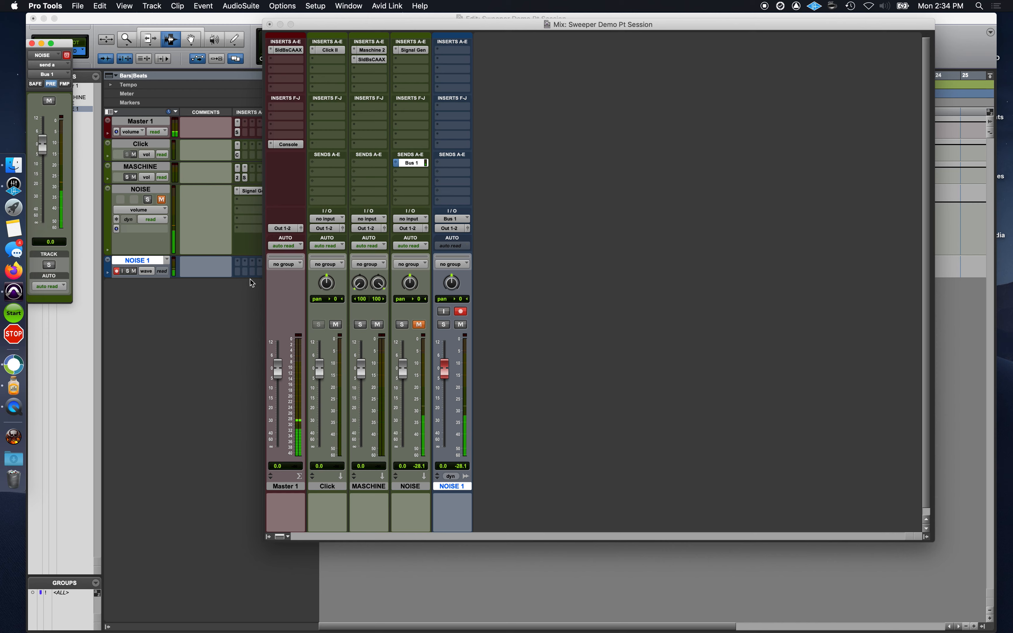
Step: Try different monitoring and source levels, settling the Signal Generator at -25.9 dB and the NOISE 1 fader at -12.9 dB
{"action": "left_click", "coordinate": [447, 371]}
{"action": "left_click_drag", "start_coordinate": [448, 382], "coordinate": [449, 387]}
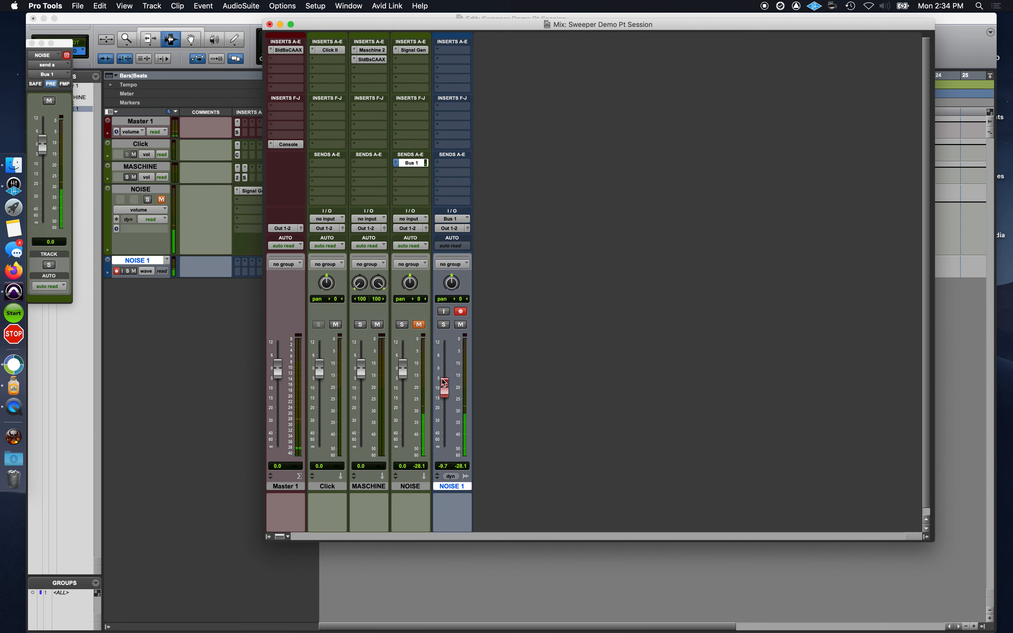
{"action": "left_click", "coordinate": [416, 50]}
{"action": "left_click_drag", "start_coordinate": [452, 261], "coordinate": [483, 190]}
{"action": "mouse_move", "coordinate": [450, 267]}
{"action": "left_mouse_down"}
{"action": "mouse_move", "coordinate": [467, 266]}
{"action": "mouse_move", "coordinate": [451, 267]}
{"action": "mouse_move", "coordinate": [460, 263]}
{"action": "left_mouse_up"}
{"action": "left_click", "coordinate": [446, 392]}
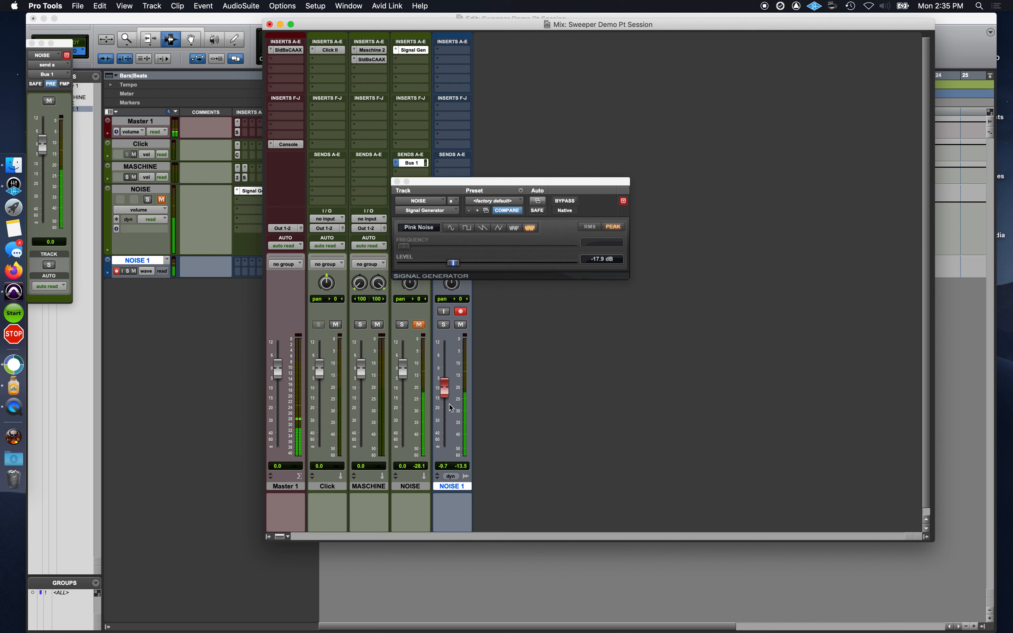
{"action": "left_click_drag", "start_coordinate": [451, 407], "coordinate": [449, 417]}
{"action": "left_click_drag", "start_coordinate": [455, 263], "coordinate": [464, 265]}
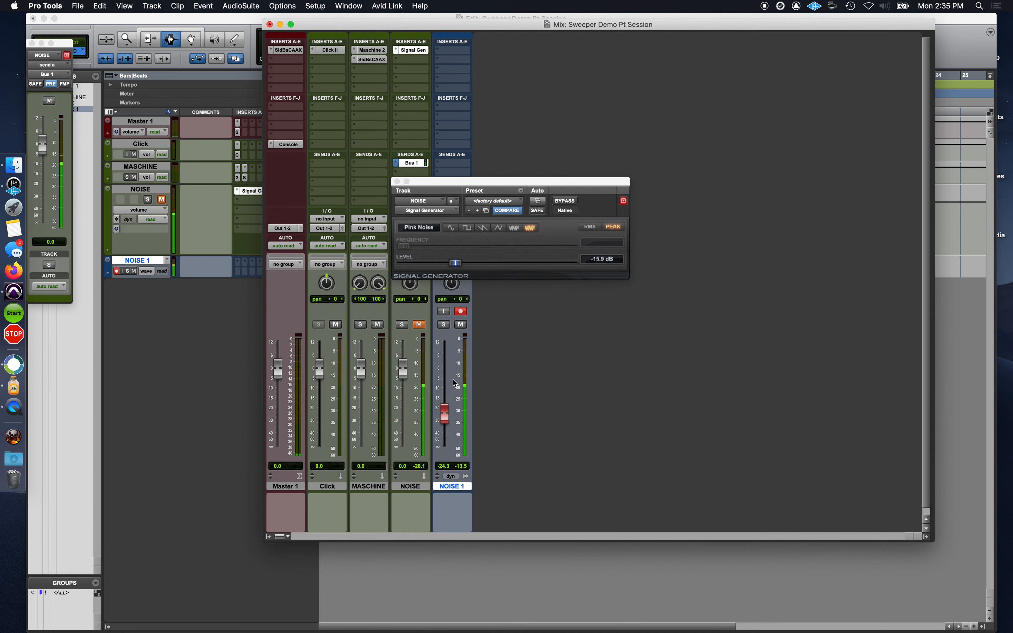
{"action": "left_click_drag", "start_coordinate": [449, 417], "coordinate": [449, 399]}
{"action": "left_click_drag", "start_coordinate": [425, 265], "coordinate": [410, 266]}
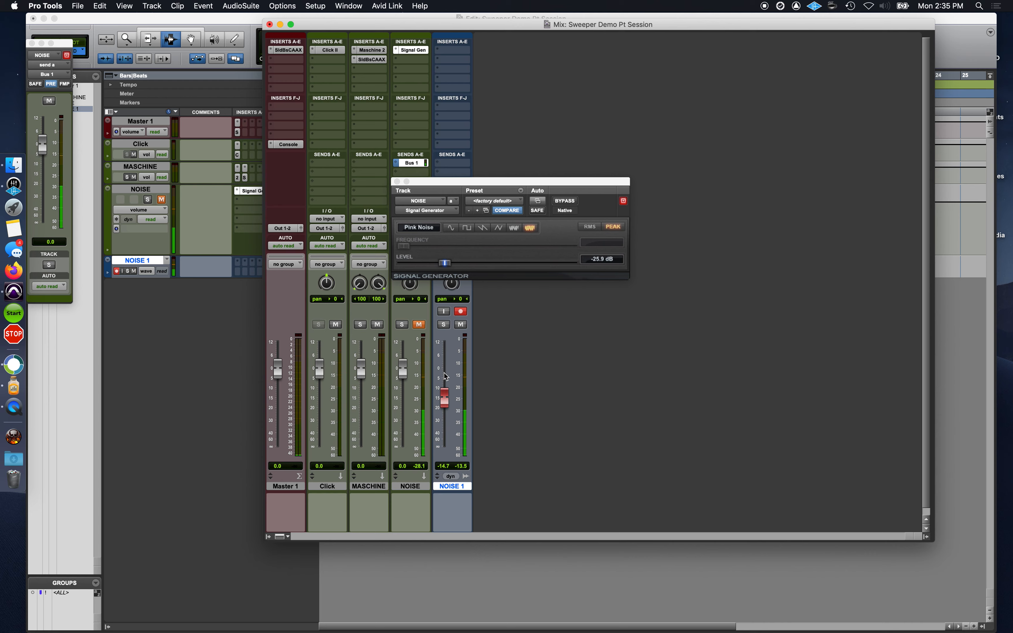
{"action": "scroll", "coordinate": [444, 361], "scroll_direction": "up", "scroll_amount": 2}
{"action": "left_click", "coordinate": [397, 183]}
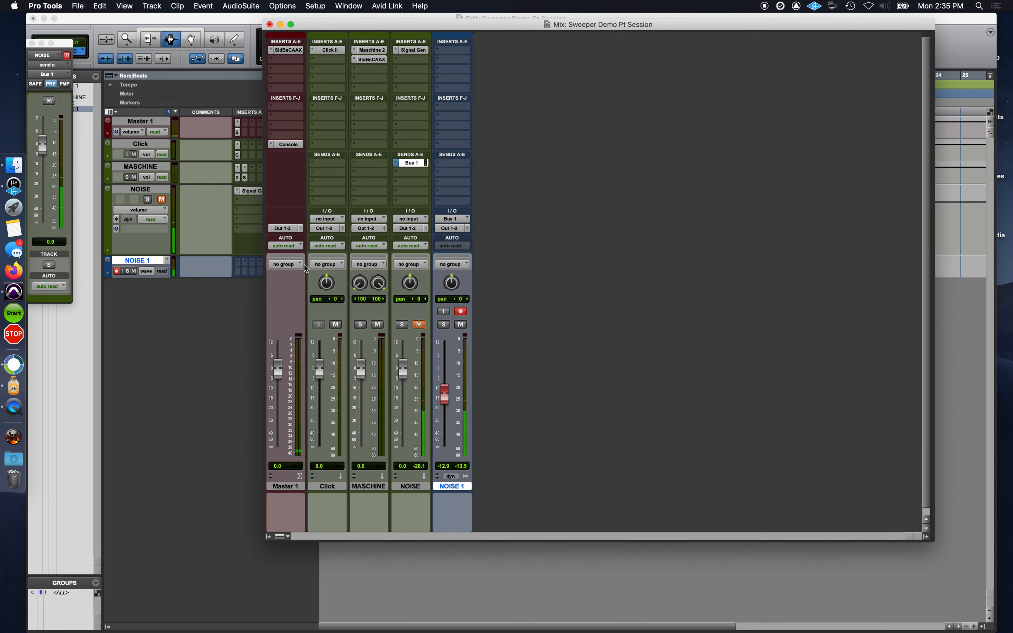
Step: Record the pink noise onto the NOISE 1 track from bar 1 to past bar 9 and close the Mix window
{"action": "left_click_drag", "start_coordinate": [315, 27], "coordinate": [463, 40]}
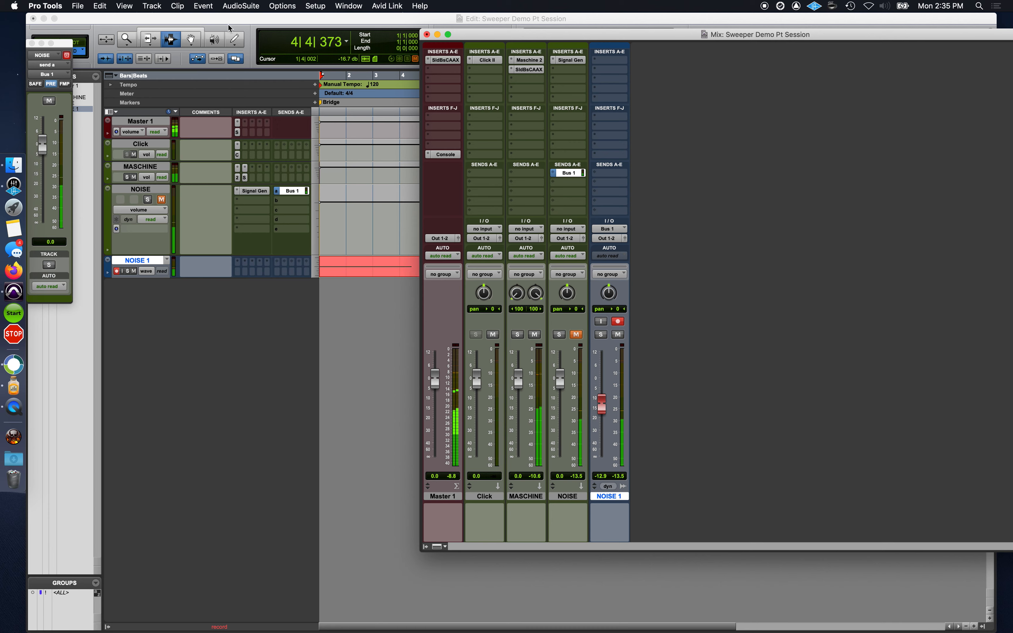
{"action": "left_click", "coordinate": [428, 34]}
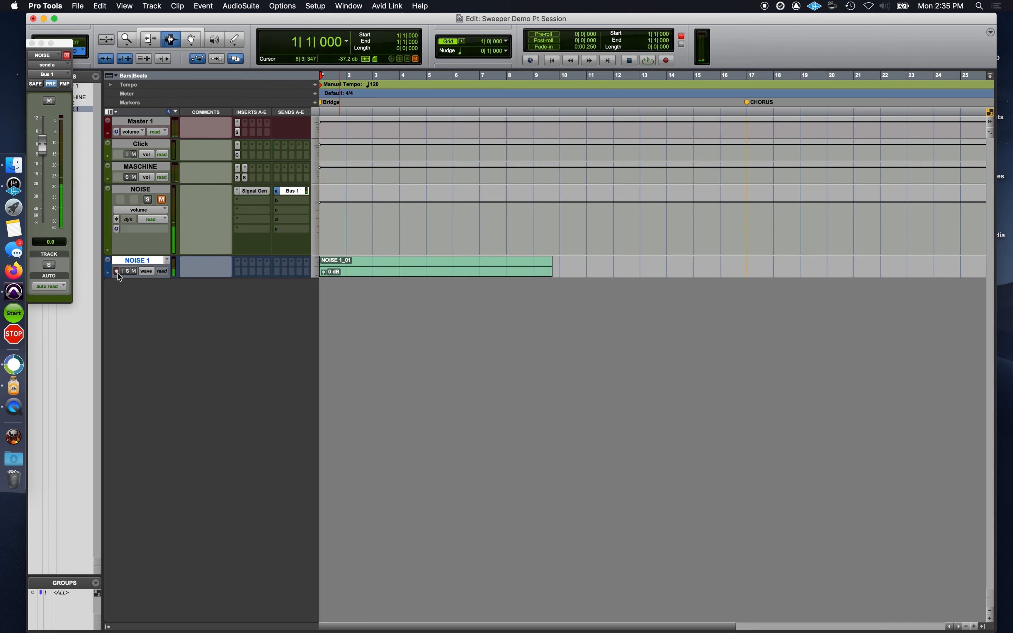
Step: Delete the part of the recorded NOISE 1 clip after bar 9 and play the clip back from the start
{"action": "left_click_drag", "start_coordinate": [577, 264], "coordinate": [533, 268]}
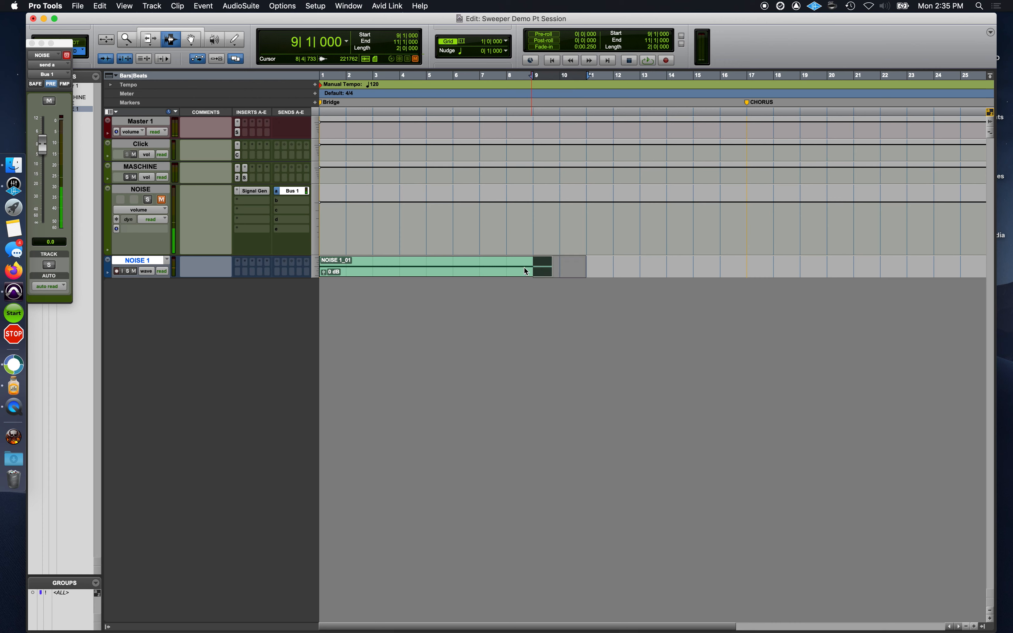
{"action": "key", "text": "Delete"}
{"action": "key", "text": "Return"}
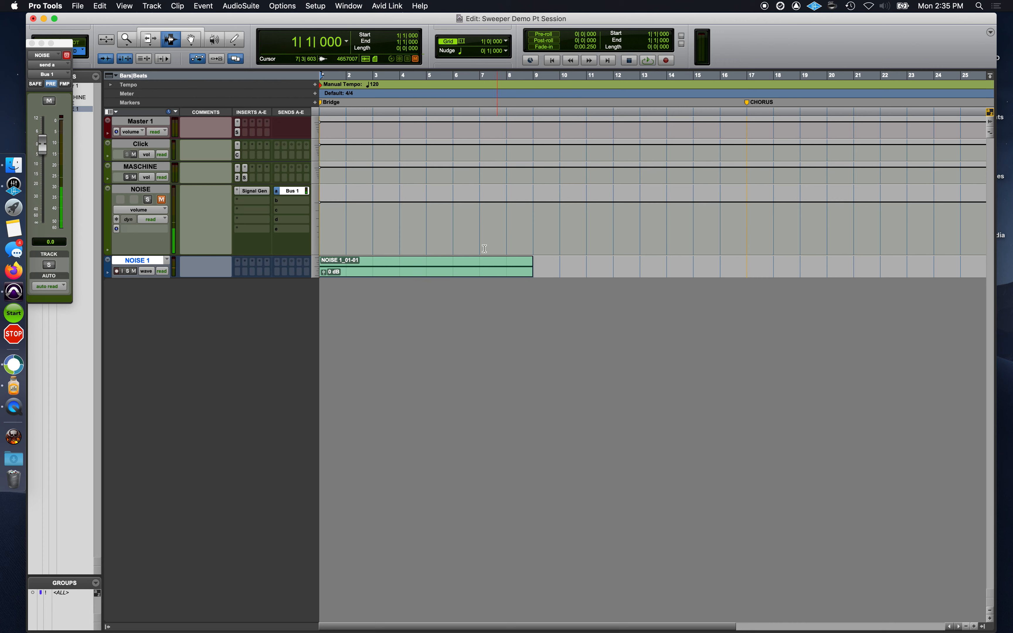
{"action": "key", "text": "space"}
{"action": "key", "text": "F8"}
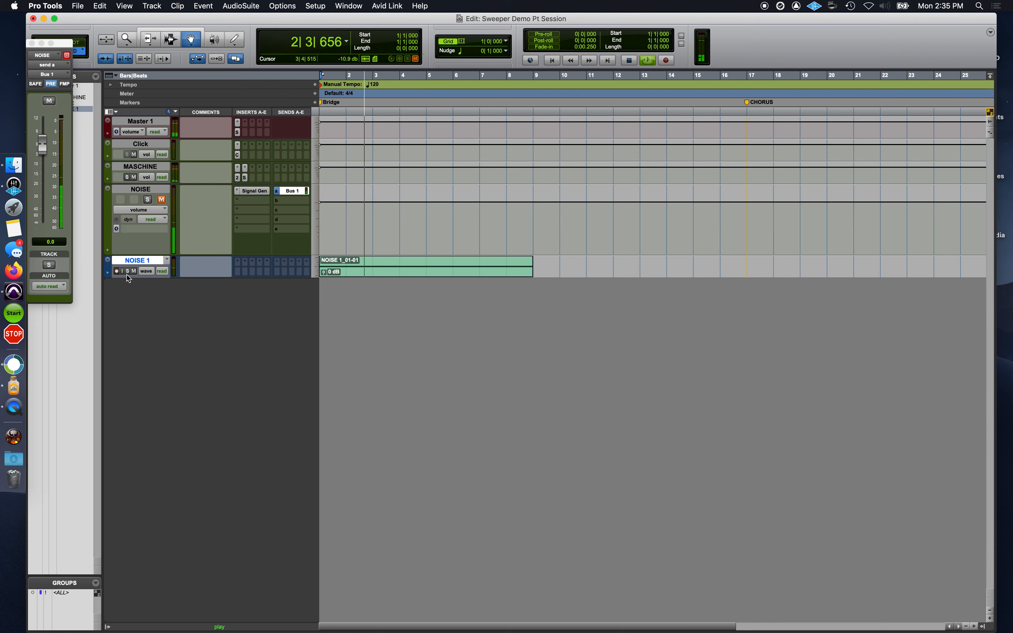
{"action": "key", "text": "space"}
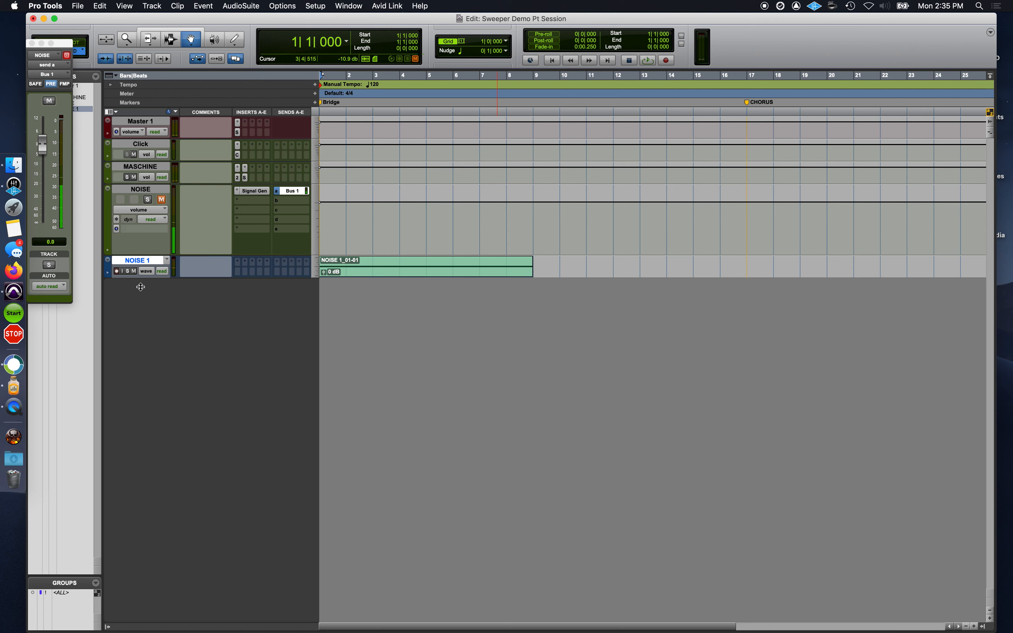
Step: Increase the NOISE 1 track's height and load the Q10 (mono) equalizer on its third insert
{"action": "left_click_drag", "start_coordinate": [142, 314], "coordinate": [142, 316]}
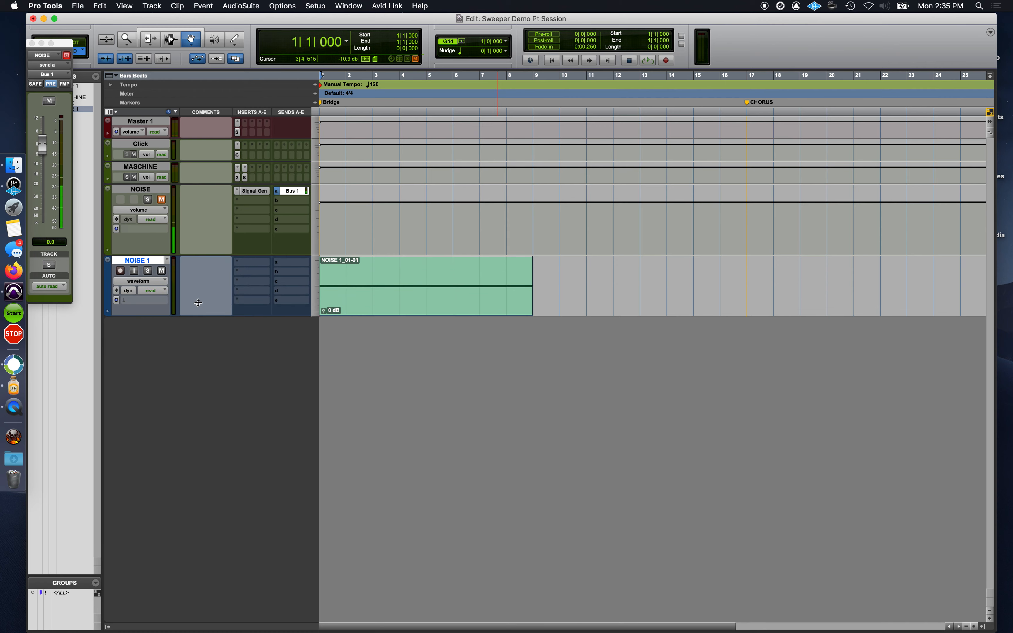
{"action": "left_click", "coordinate": [250, 283]}
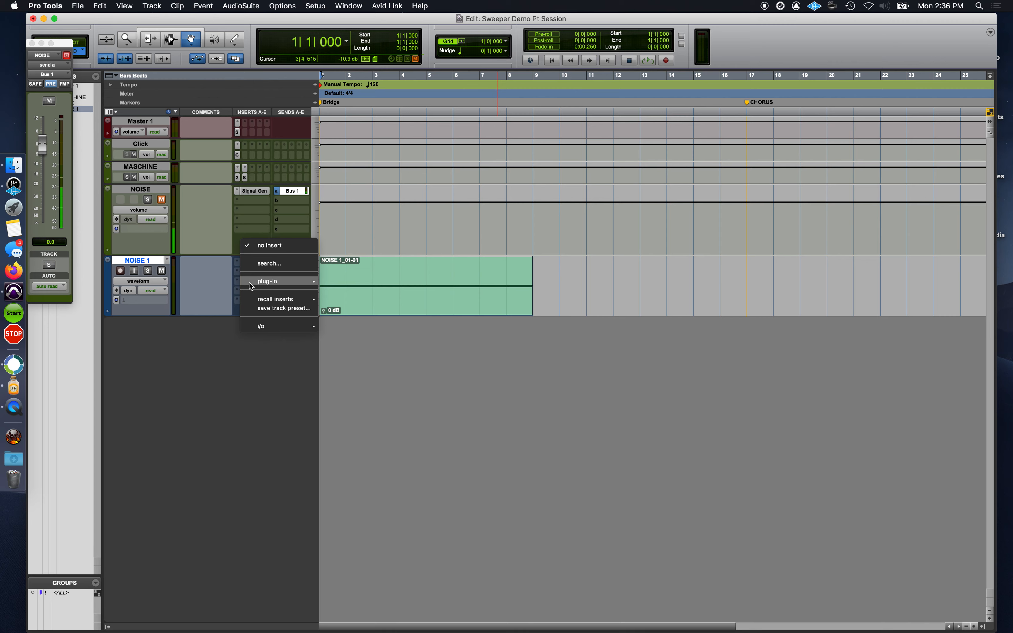
{"action": "mouse_move", "coordinate": [249, 283]}
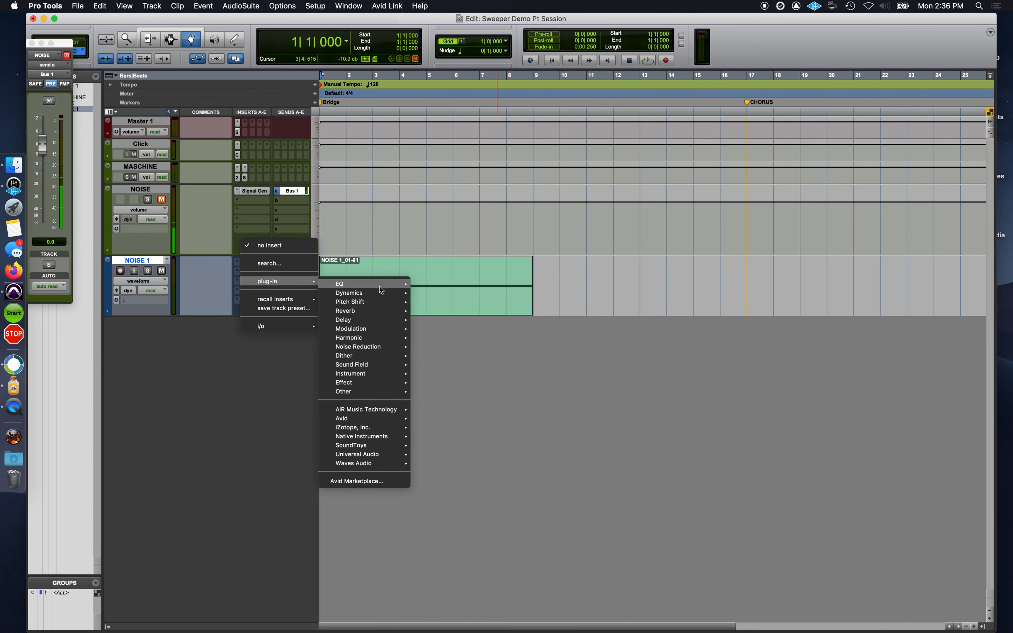
{"action": "mouse_move", "coordinate": [375, 287]}
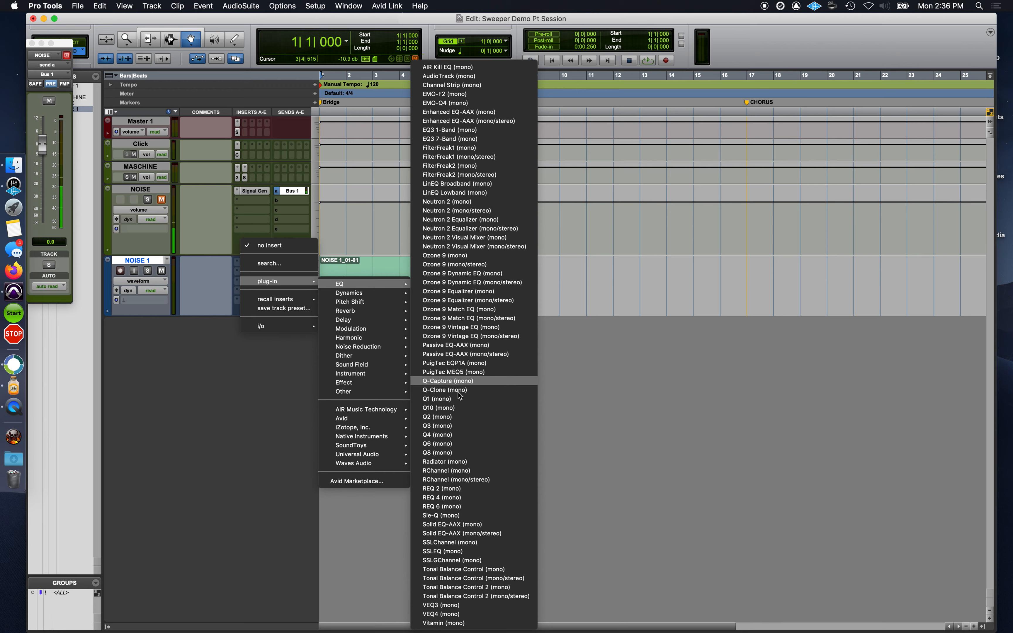
{"action": "left_click", "coordinate": [455, 408]}
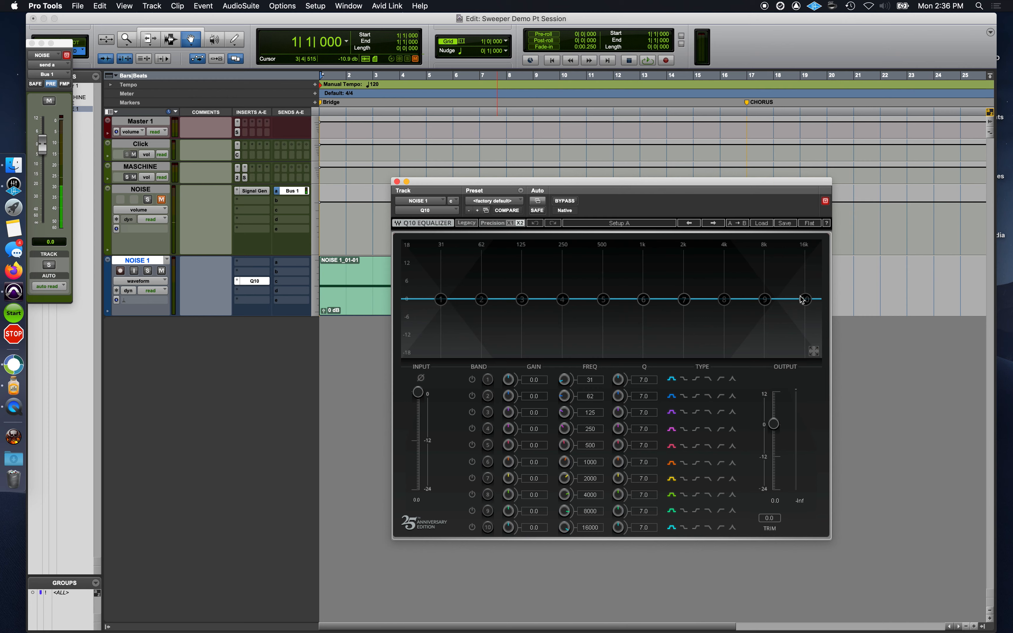
Step: Enable band 10 of the Q10 and cycle its filter type to low-pass
{"action": "left_click", "coordinate": [804, 300]}
{"action": "left_click", "coordinate": [804, 299], "text": "super"}
{"action": "left_click", "coordinate": [804, 299], "text": "super"}
{"action": "left_click", "coordinate": [804, 299], "text": "super"}
{"action": "left_click", "coordinate": [804, 300], "text": "super"}
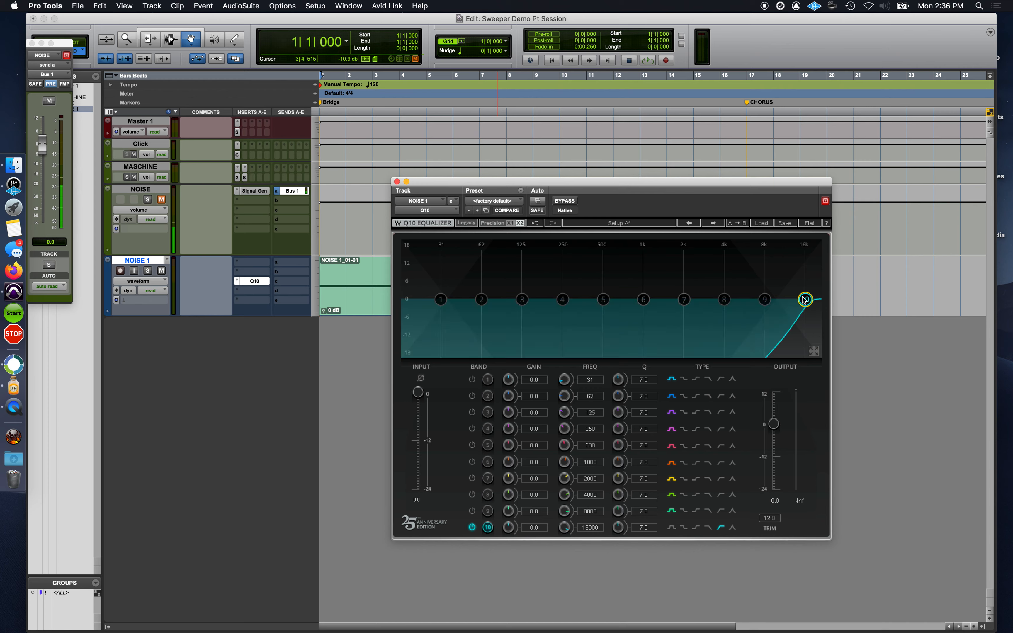
{"action": "left_click", "coordinate": [804, 300], "text": "super"}
{"action": "left_click", "coordinate": [804, 299], "text": "super"}
{"action": "left_click", "coordinate": [804, 300], "text": "super"}
{"action": "left_click", "coordinate": [804, 299], "text": "super"}
{"action": "left_click", "coordinate": [804, 299], "text": "super"}
{"action": "left_click", "coordinate": [805, 299], "text": "super"}
{"action": "left_click", "coordinate": [805, 299], "text": "super"}
{"action": "left_click", "coordinate": [804, 300], "text": "super"}
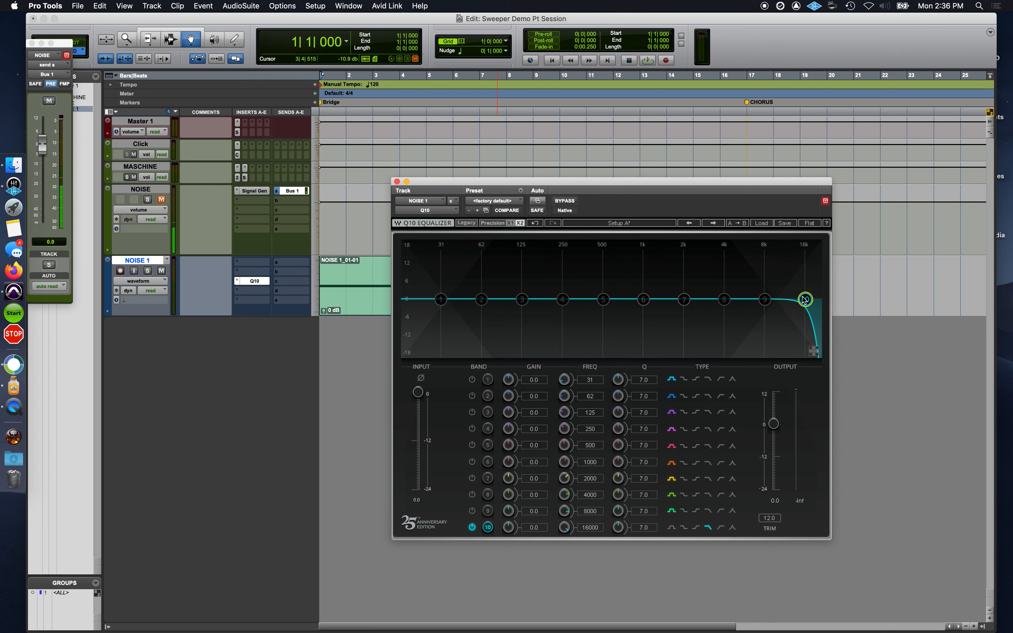
Step: Sweep the band 10 low-pass filter from 16 Hz up to about 13 kHz during playback, and raise its Q to 8.0
{"action": "left_click_drag", "start_coordinate": [804, 299], "coordinate": [403, 307]}
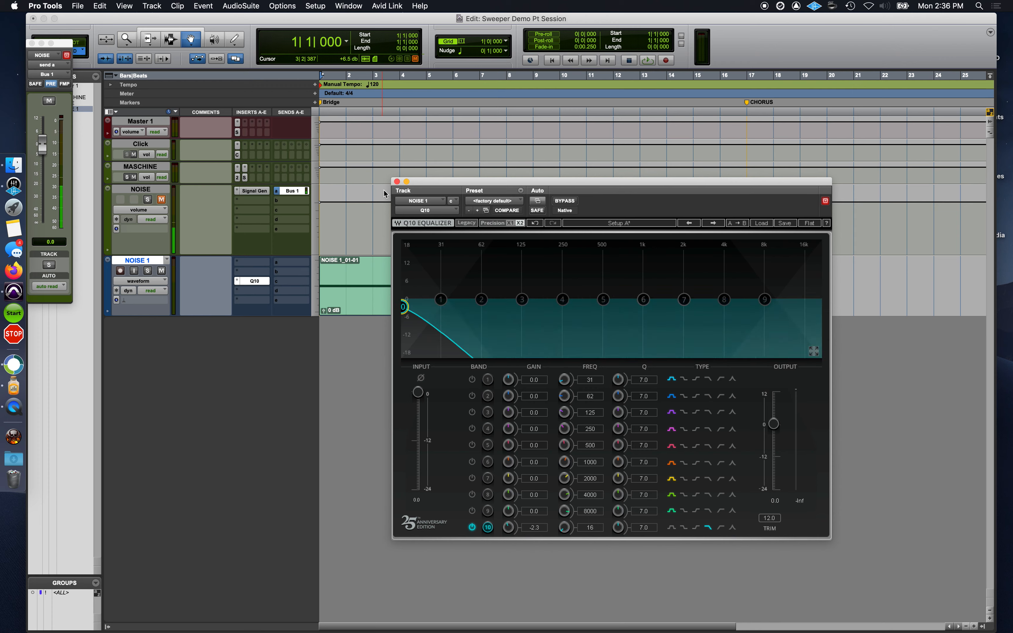
{"action": "key", "text": "space"}
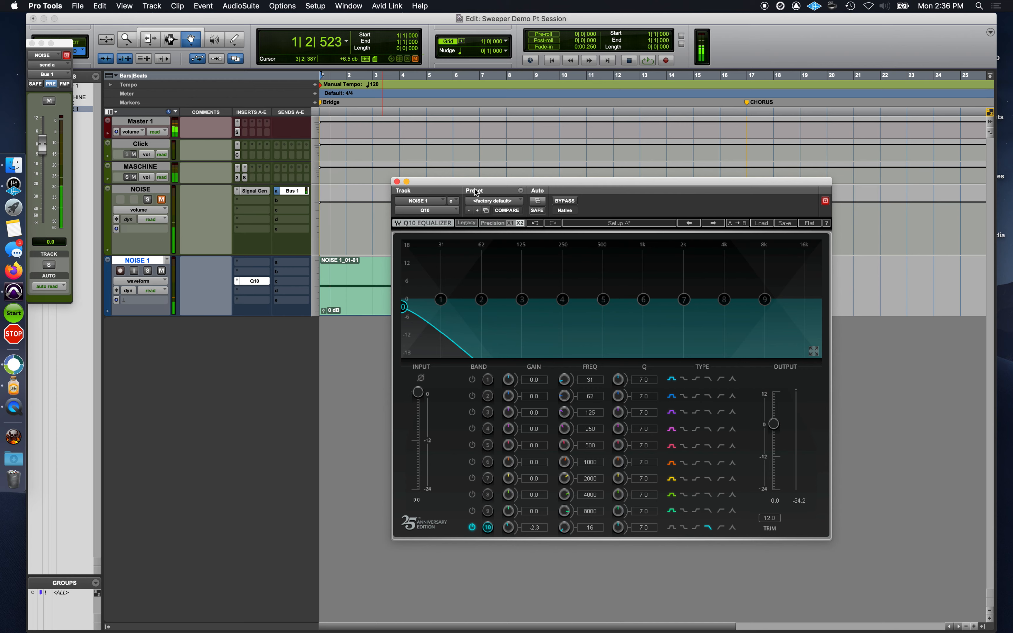
{"action": "left_click_drag", "start_coordinate": [403, 307], "coordinate": [797, 294]}
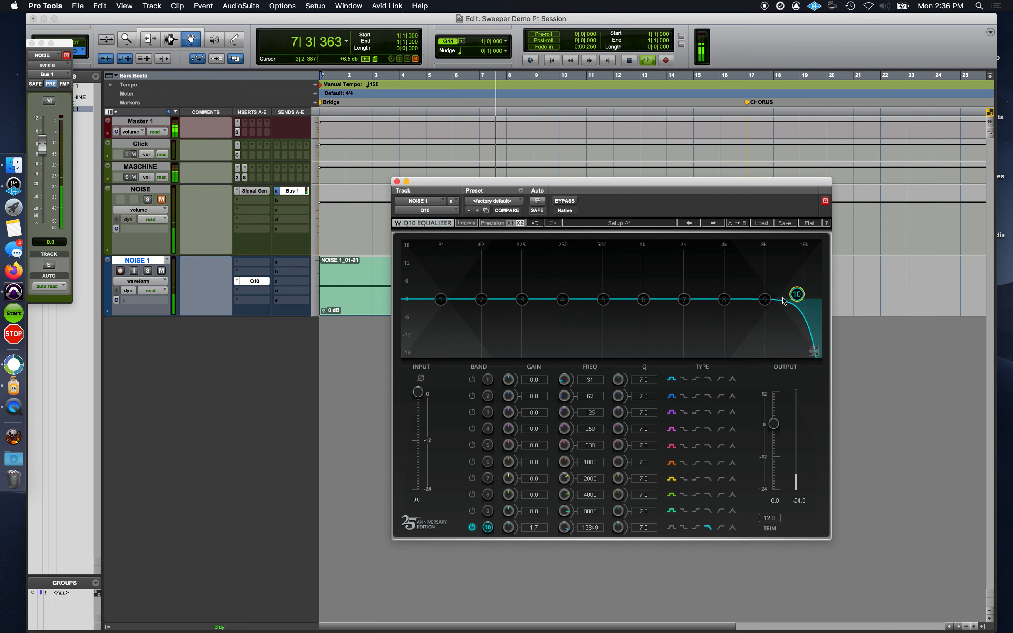
{"action": "key", "text": "space"}
{"action": "scroll", "coordinate": [794, 296], "scroll_direction": "up", "scroll_amount": 1}
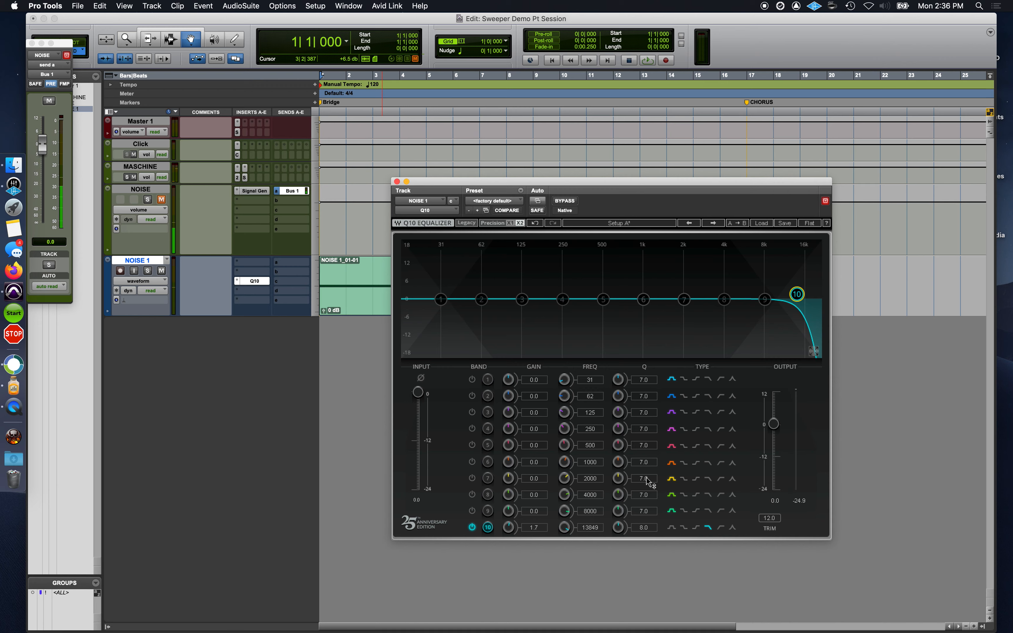
Step: Enable automation for the Q10's Band 10 Frq parameter and move the plug-in window clear of the NOISE 1 clip
{"action": "right_click", "coordinate": [594, 526]}
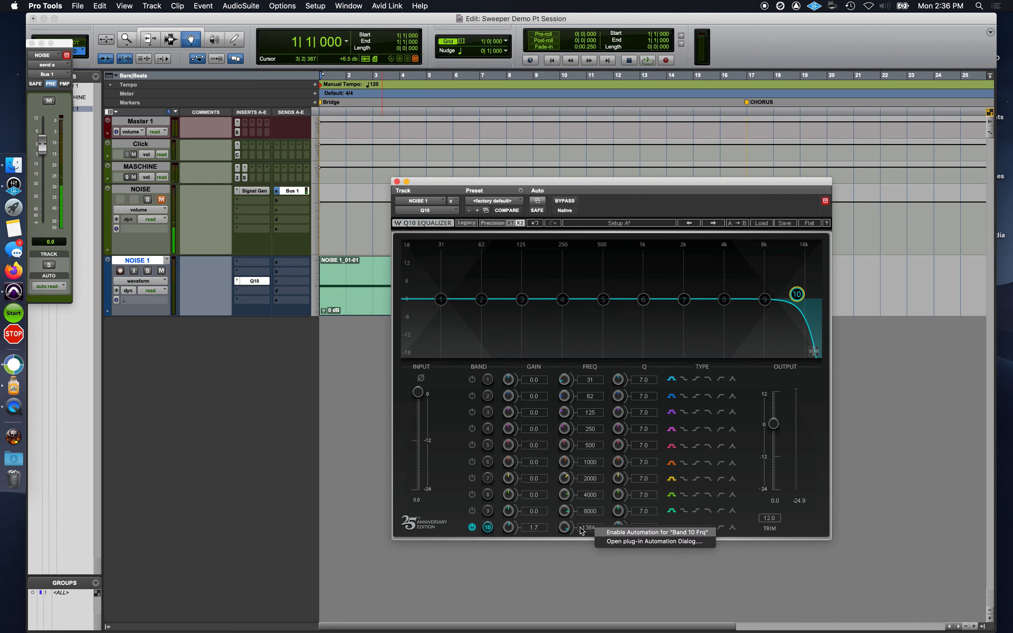
{"action": "left_click", "coordinate": [604, 492]}
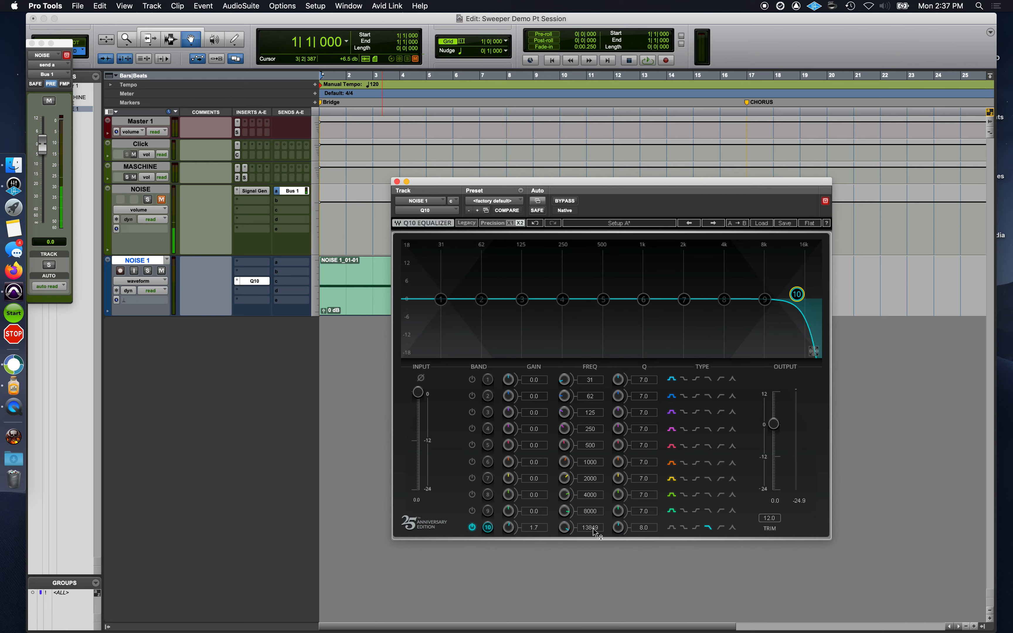
{"action": "right_click", "coordinate": [593, 529]}
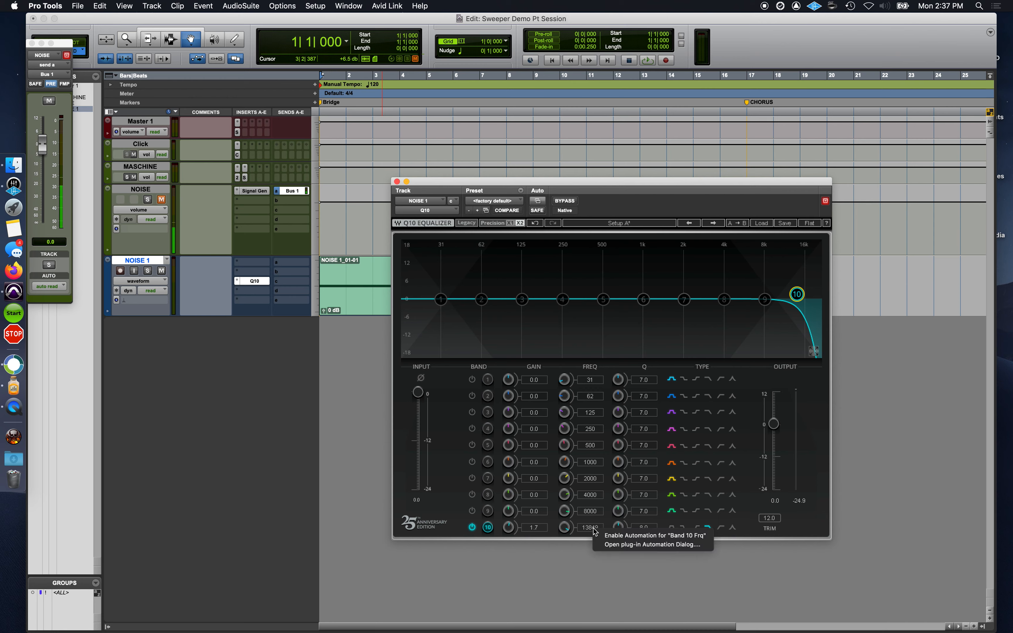
{"action": "left_click", "coordinate": [655, 536]}
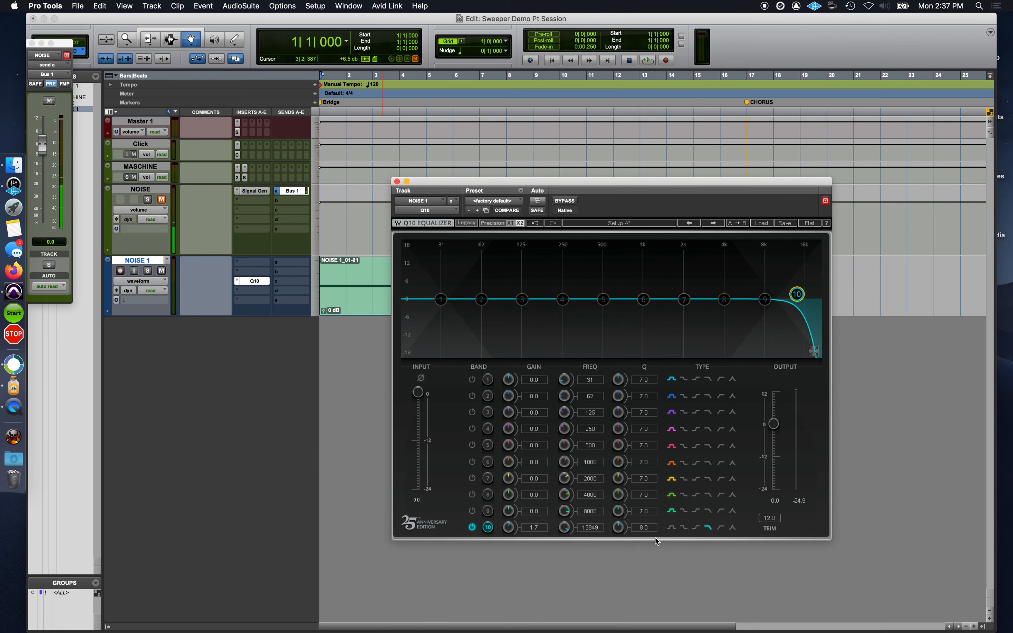
{"action": "left_click_drag", "start_coordinate": [555, 183], "coordinate": [666, 312]}
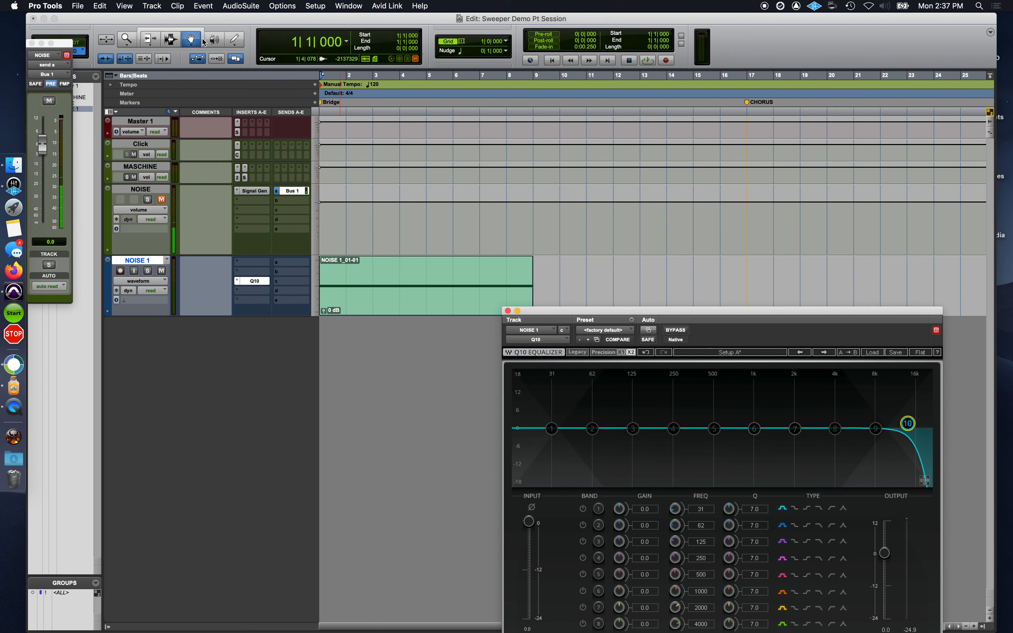
{"action": "left_click", "coordinate": [430, 249]}
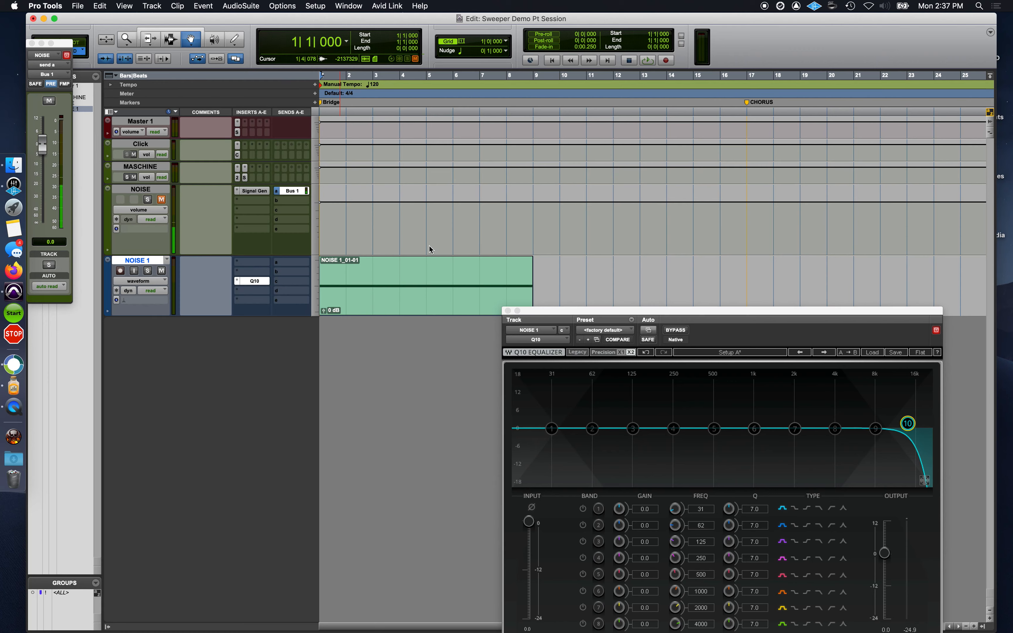
Step: Move the NOISE 1 clip to start at bar 9 and show the Q10 Band 10 Frq automation lane beneath the track
{"action": "left_click", "coordinate": [404, 273]}
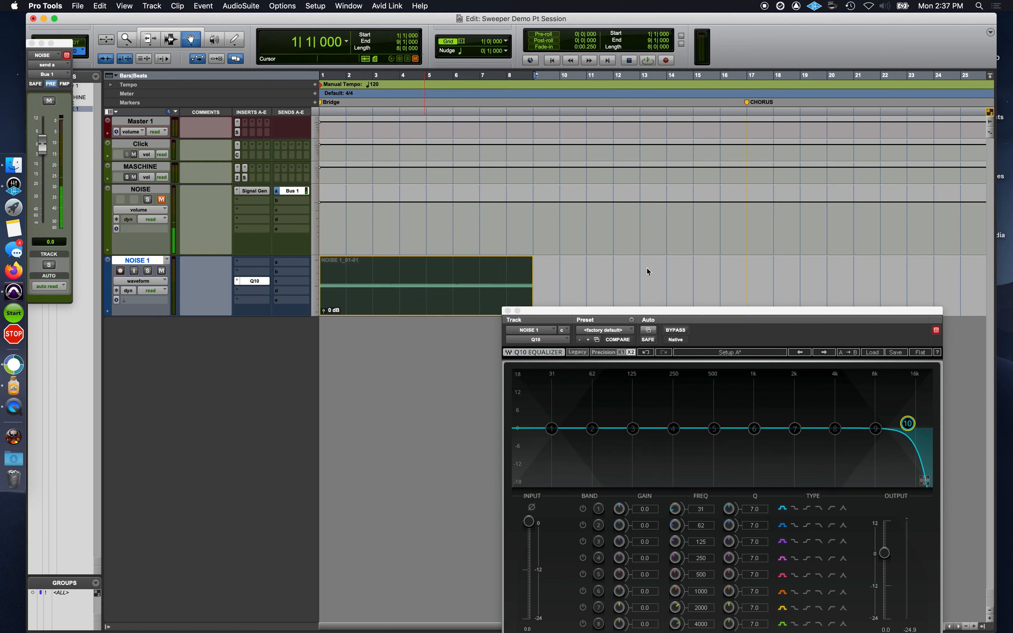
{"action": "left_click_drag", "start_coordinate": [686, 281], "coordinate": [599, 275]}
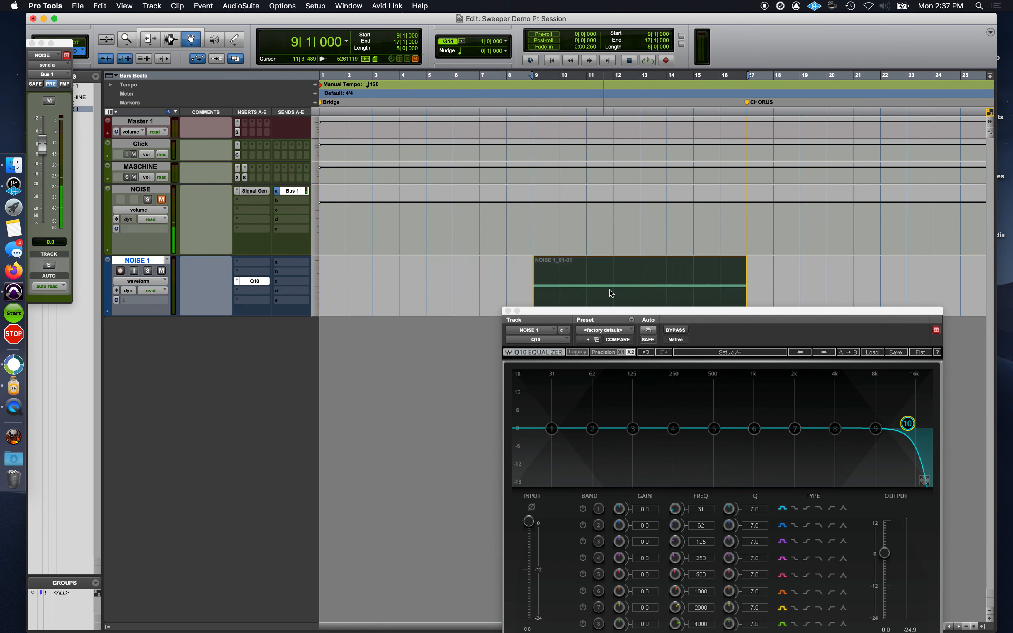
{"action": "left_click", "coordinate": [108, 312]}
{"action": "left_click", "coordinate": [148, 323]}
{"action": "mouse_move", "coordinate": [170, 358]}
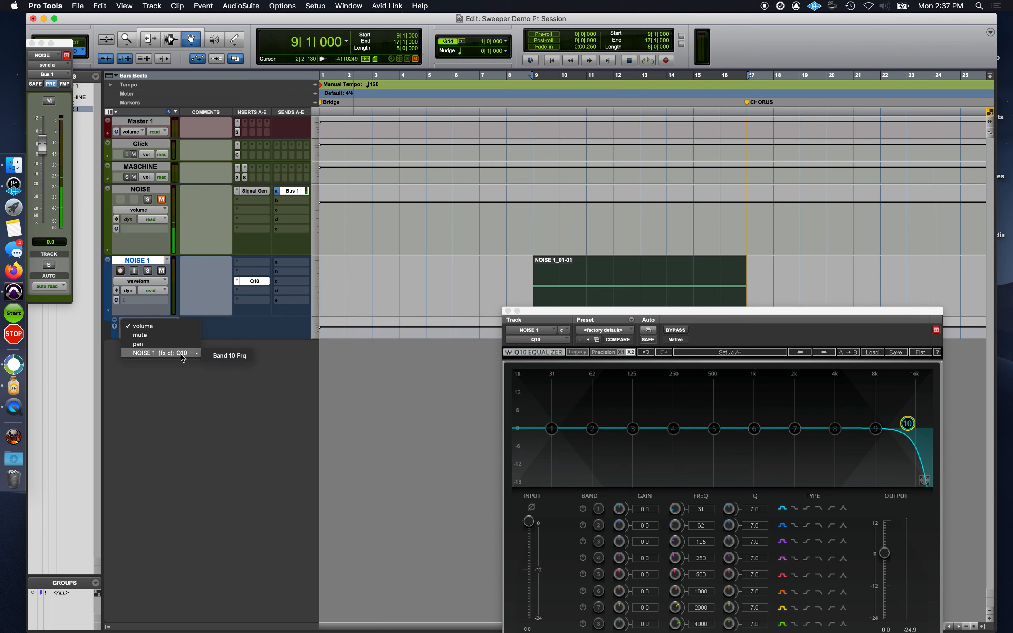
{"action": "left_click", "coordinate": [225, 356]}
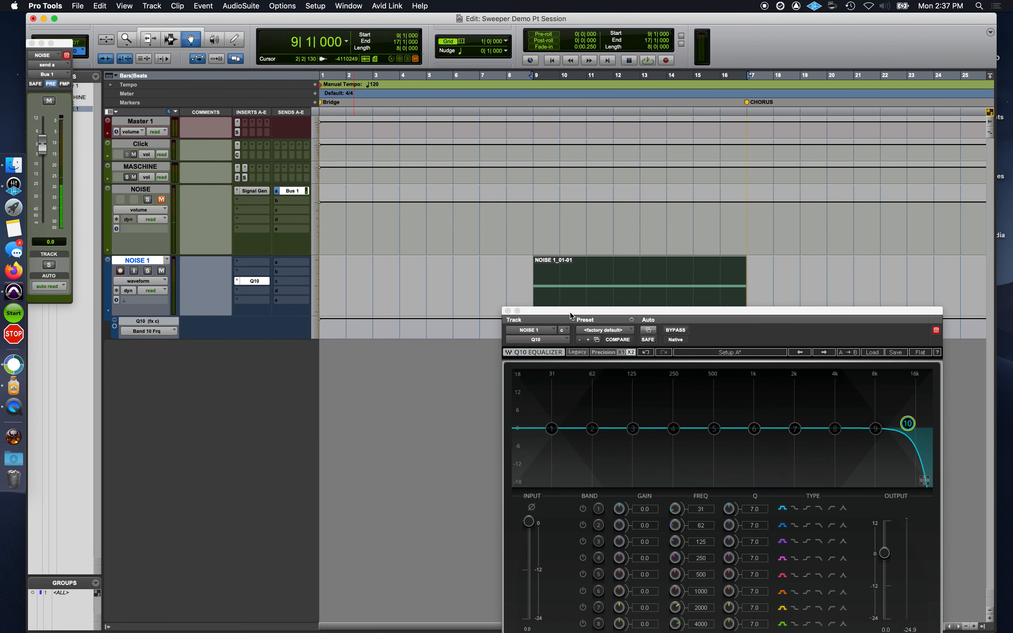
Step: Move the Q10 window clear and pull the Band 10 Frq automation to its minimum at bar 9, ramping up to the CHORUS marker
{"action": "left_click_drag", "start_coordinate": [579, 310], "coordinate": [780, 277]}
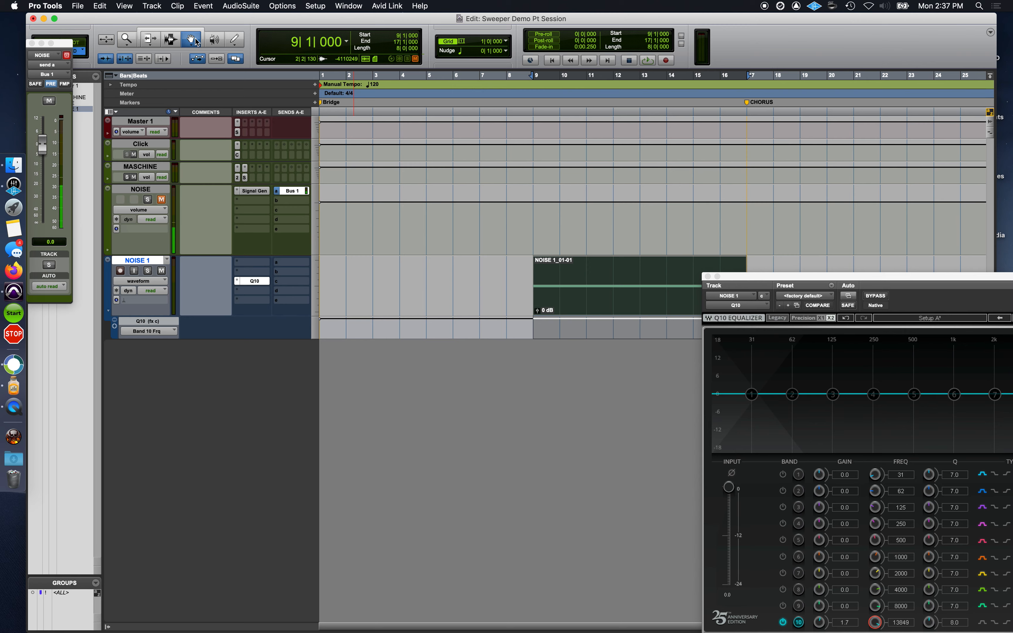
{"action": "left_click_drag", "start_coordinate": [738, 277], "coordinate": [642, 377]}
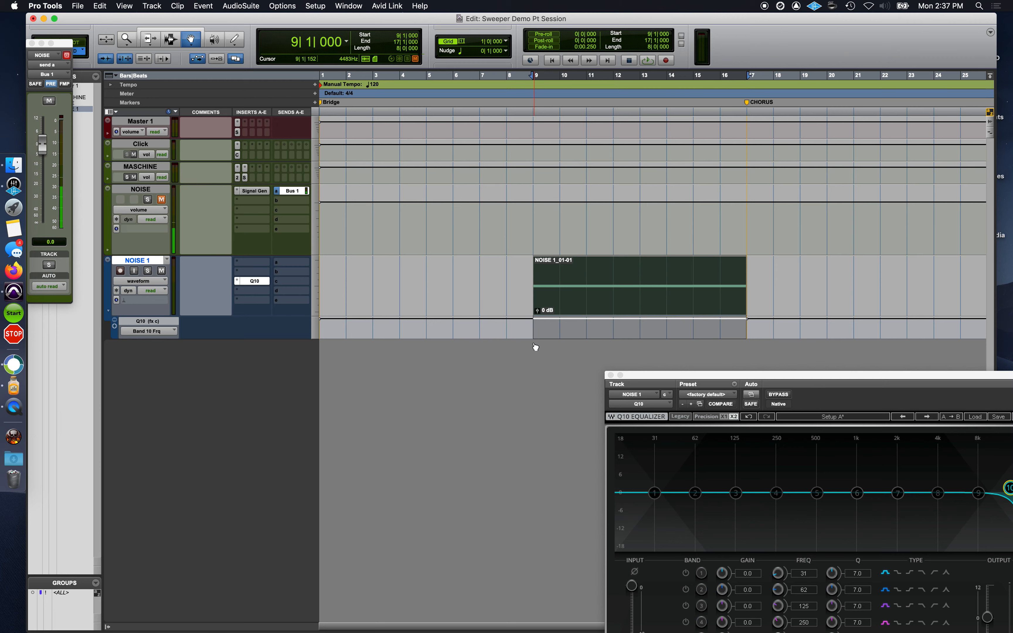
{"action": "left_click_drag", "start_coordinate": [534, 361], "coordinate": [533, 356]}
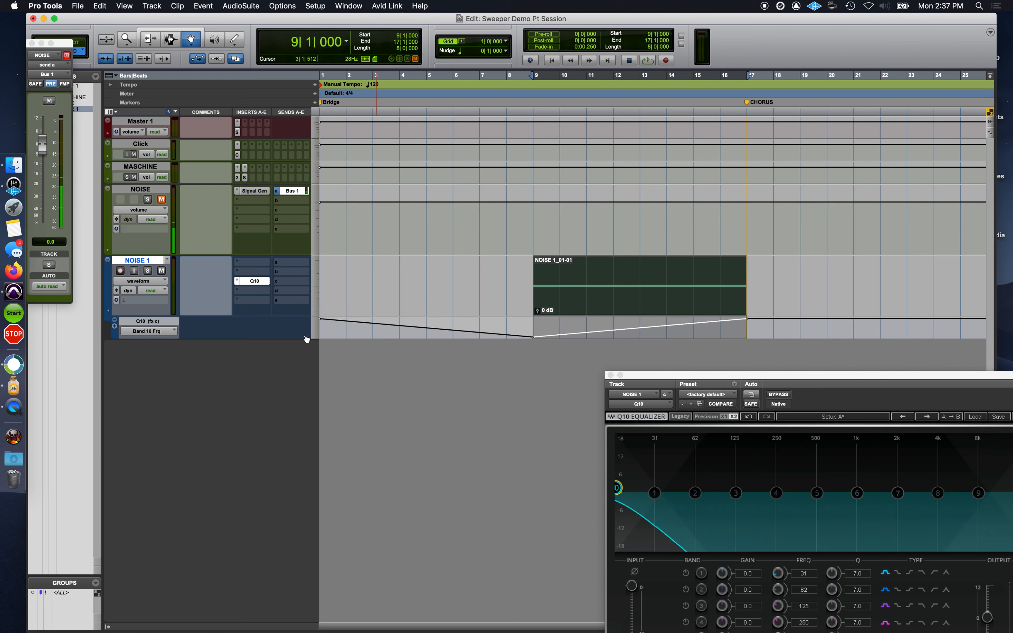
Step: Enlarge the height of the Band 10 Frq automation lane under the NOISE 1 track so the filter ramp is easy to read
{"action": "left_click_drag", "start_coordinate": [150, 337], "coordinate": [158, 382]}
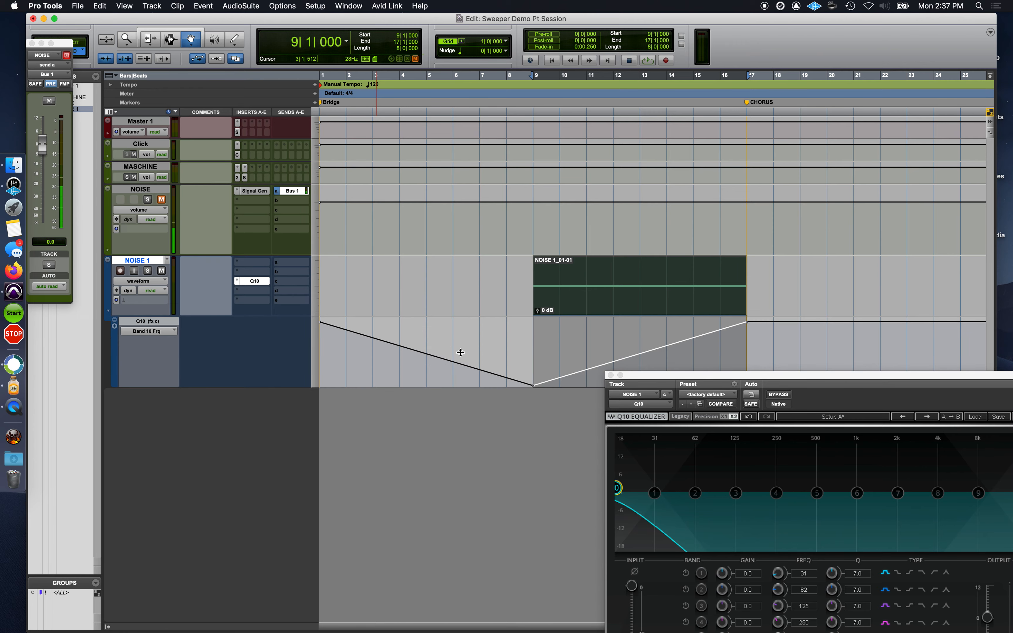
{"action": "key", "text": "ctrl+Up"}
{"action": "key", "text": "ctrl+Down"}
{"action": "key", "text": "ctrl+Down"}
{"action": "key", "text": "ctrl+Down"}
{"action": "key", "text": "ctrl+Down"}
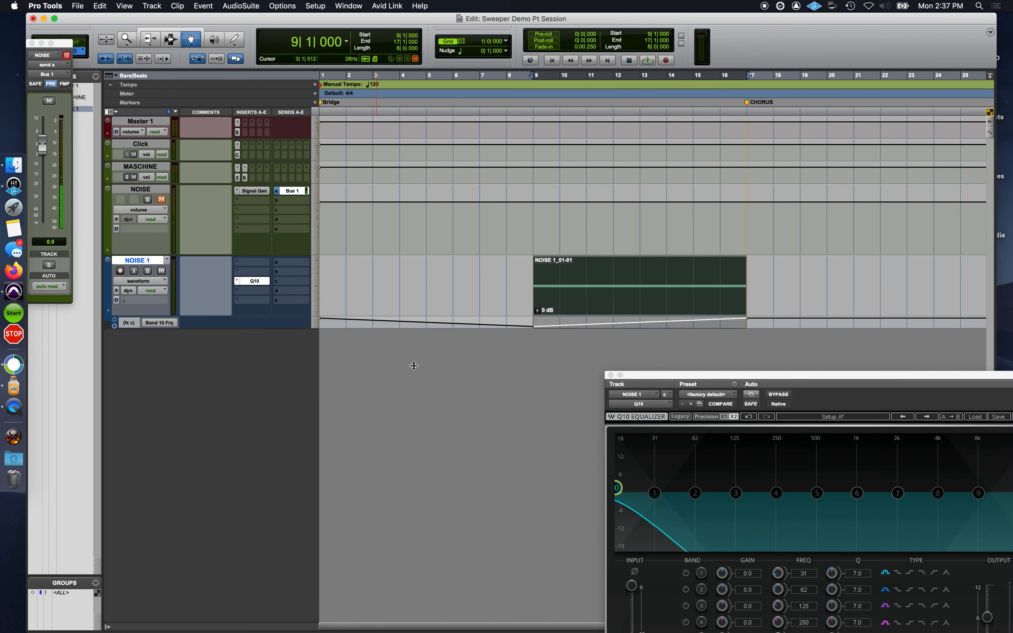
{"action": "scroll", "coordinate": [414, 366], "scroll_direction": "right", "scroll_amount": 10}
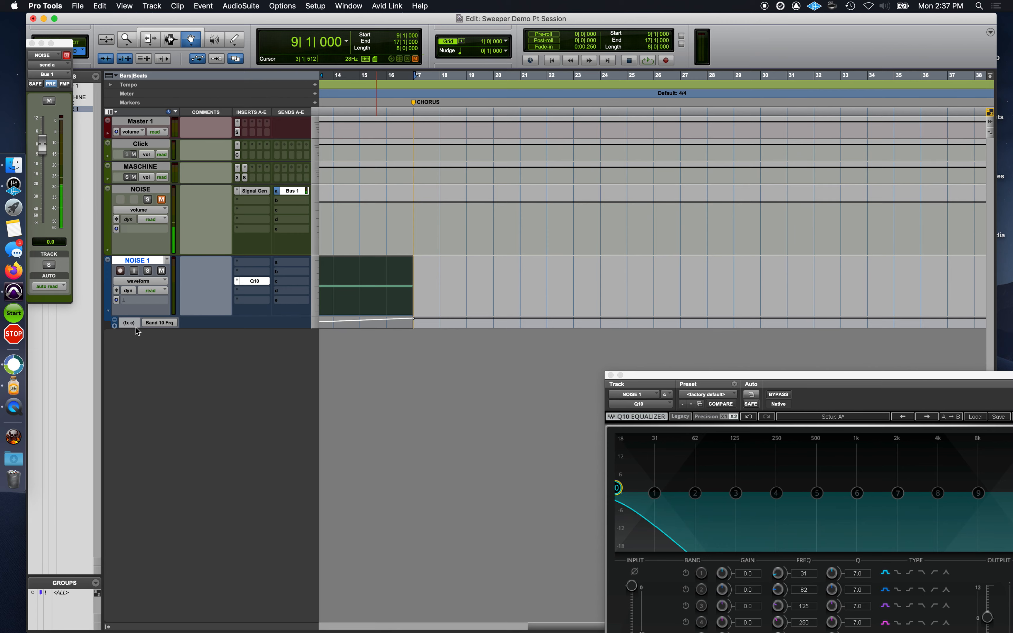
{"action": "key", "text": "ctrl+Up"}
{"action": "key", "text": "ctrl+Up"}
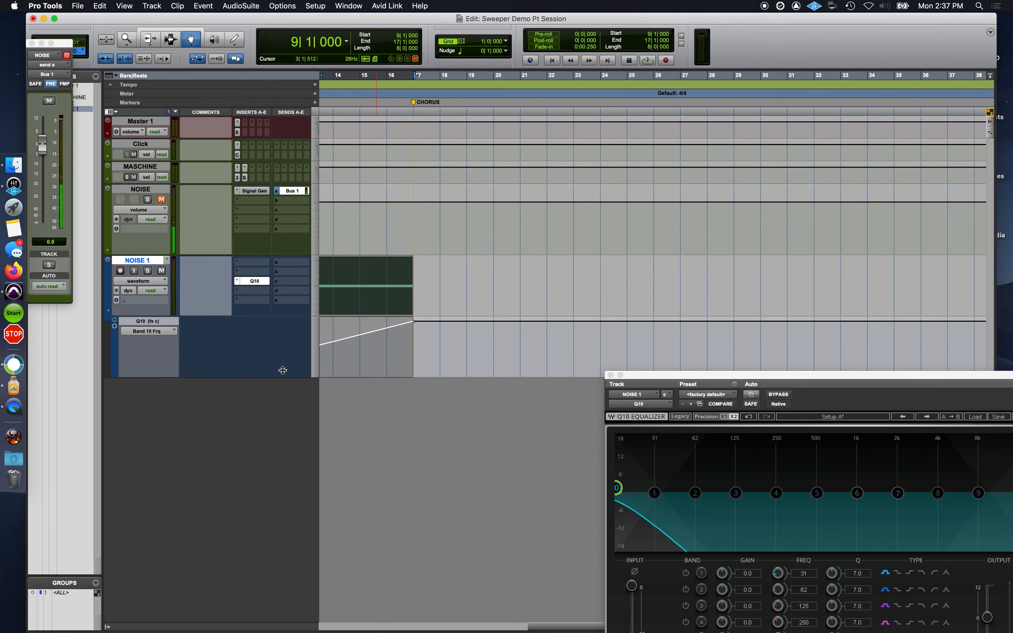
{"action": "scroll", "coordinate": [427, 360], "scroll_direction": "left", "scroll_amount": 10}
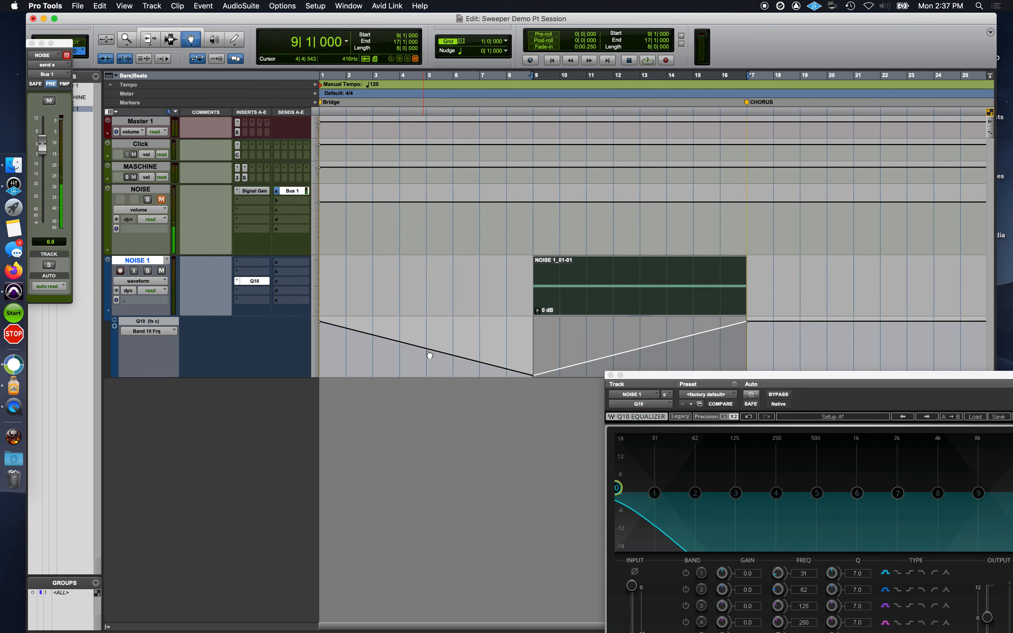
Step: Start playback of the filter sweep from bar 9 and show the I/O column in the Edit window
{"action": "left_click", "coordinate": [534, 86]}
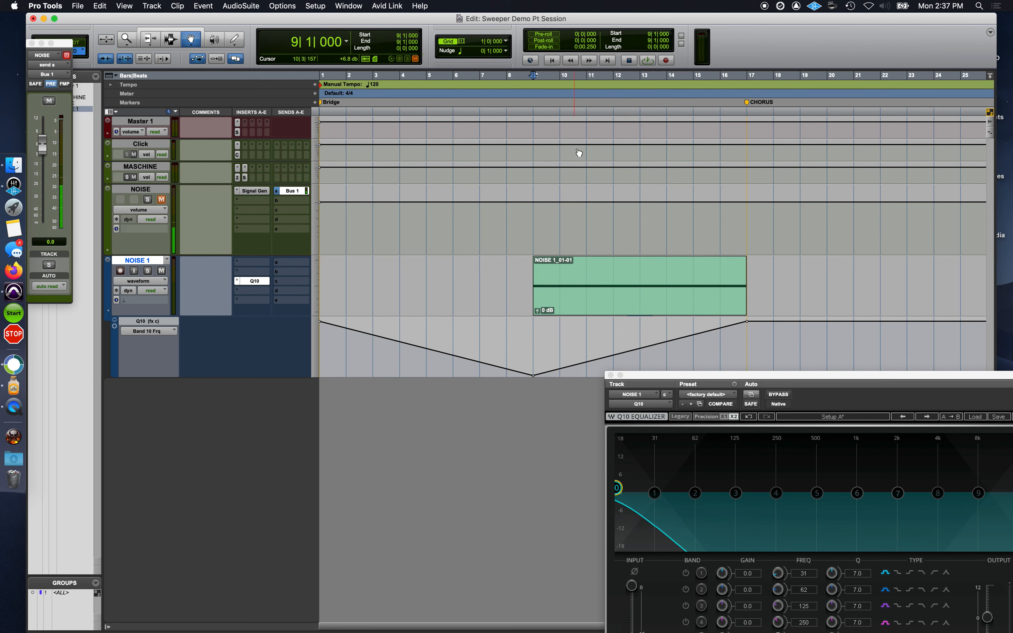
{"action": "key", "text": "space"}
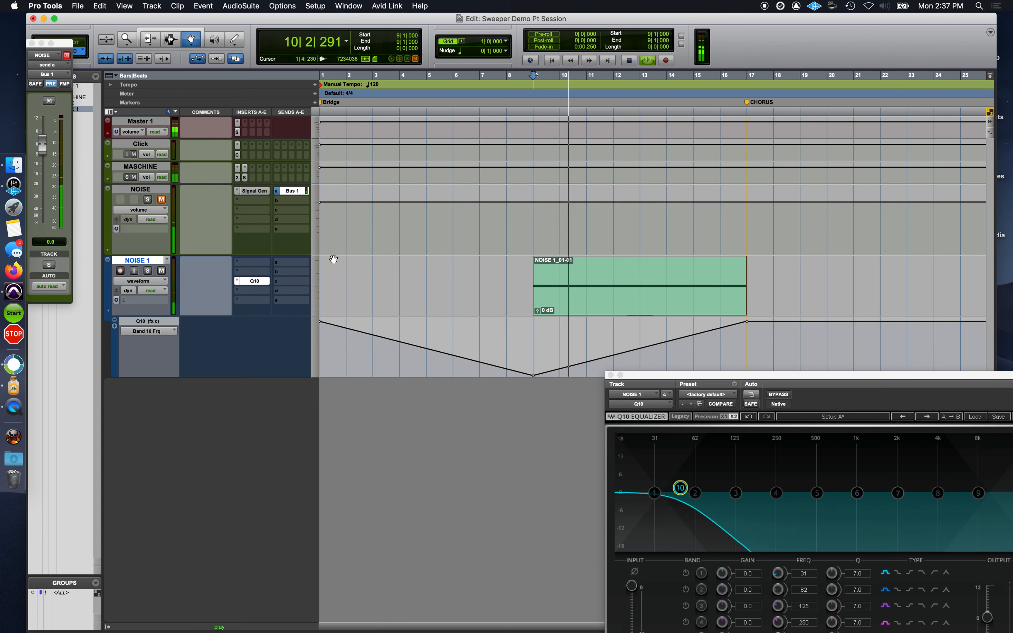
{"action": "left_click", "coordinate": [125, 6]}
{"action": "mouse_move", "coordinate": [210, 45]}
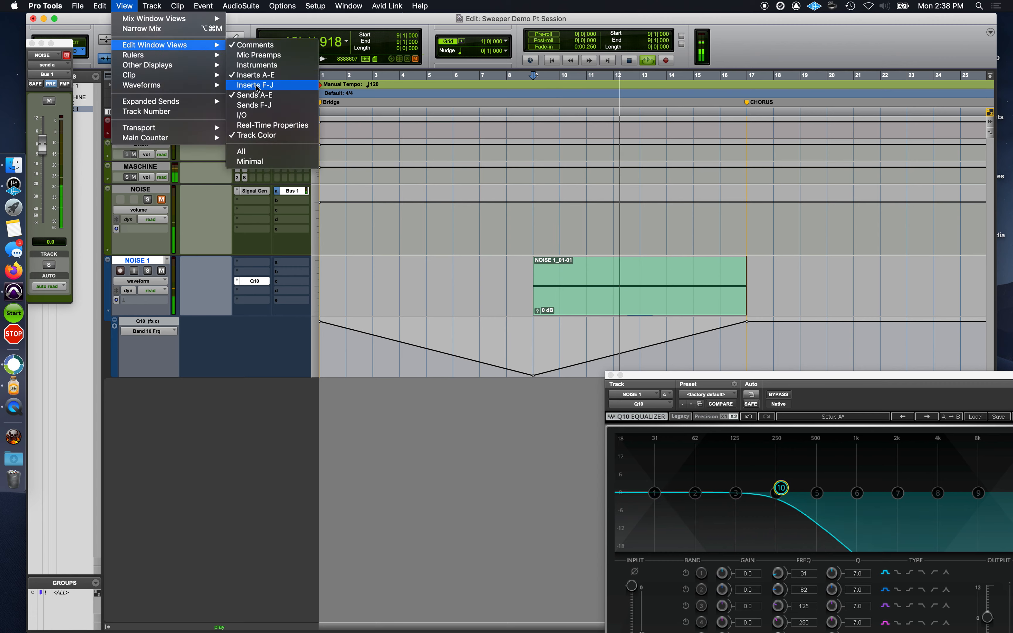
{"action": "left_click", "coordinate": [262, 114]}
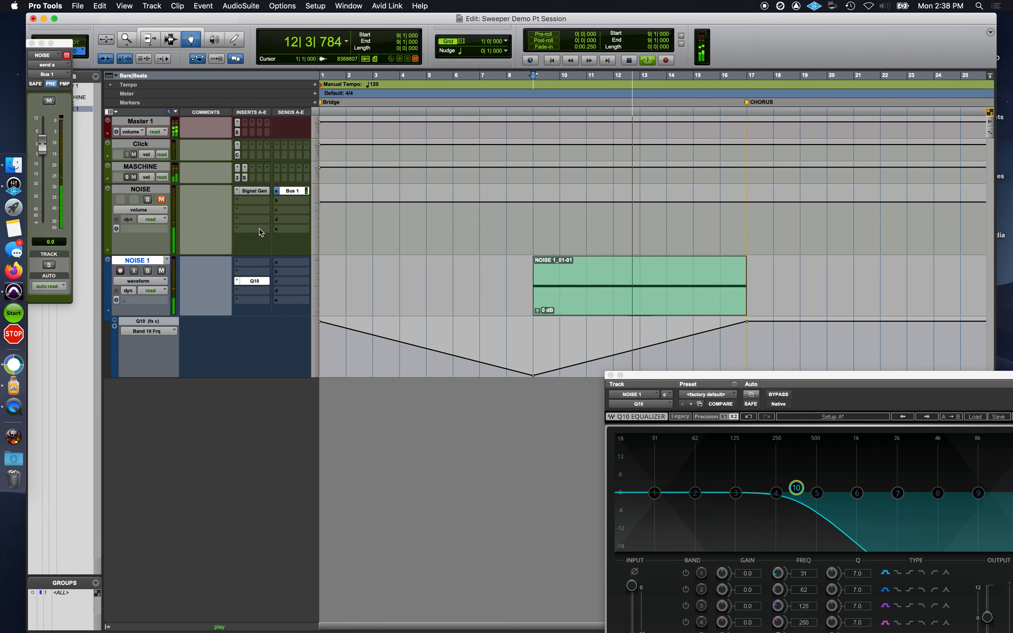
Step: Set the NOISE 1 track's volume to 0.0 dB and replay the sweep from bar 9 to the chorus
{"action": "left_click", "coordinate": [334, 286]}
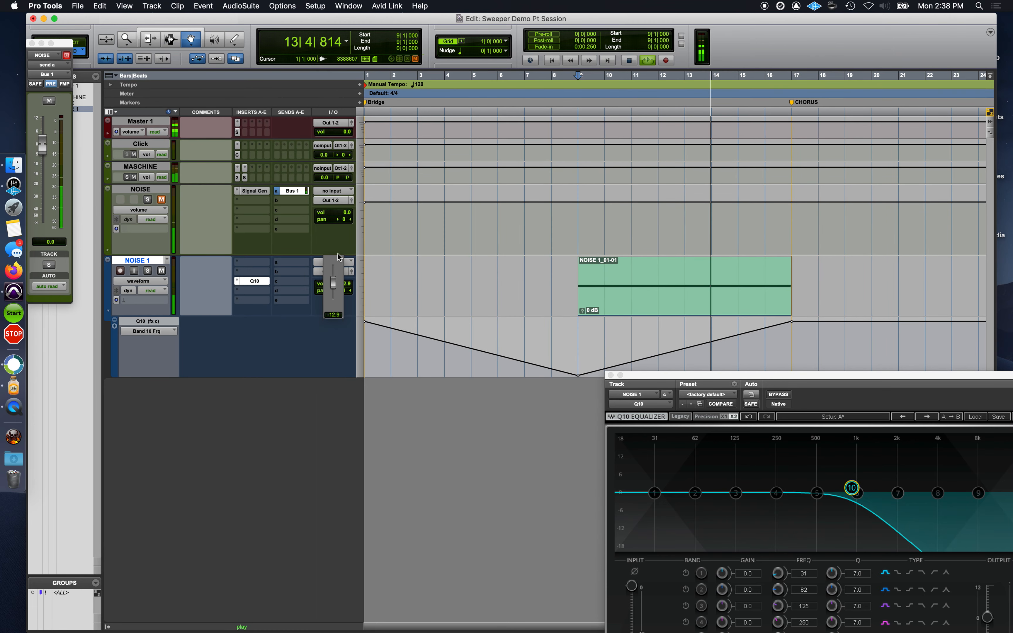
{"action": "left_click_drag", "start_coordinate": [338, 253], "coordinate": [339, 195]}
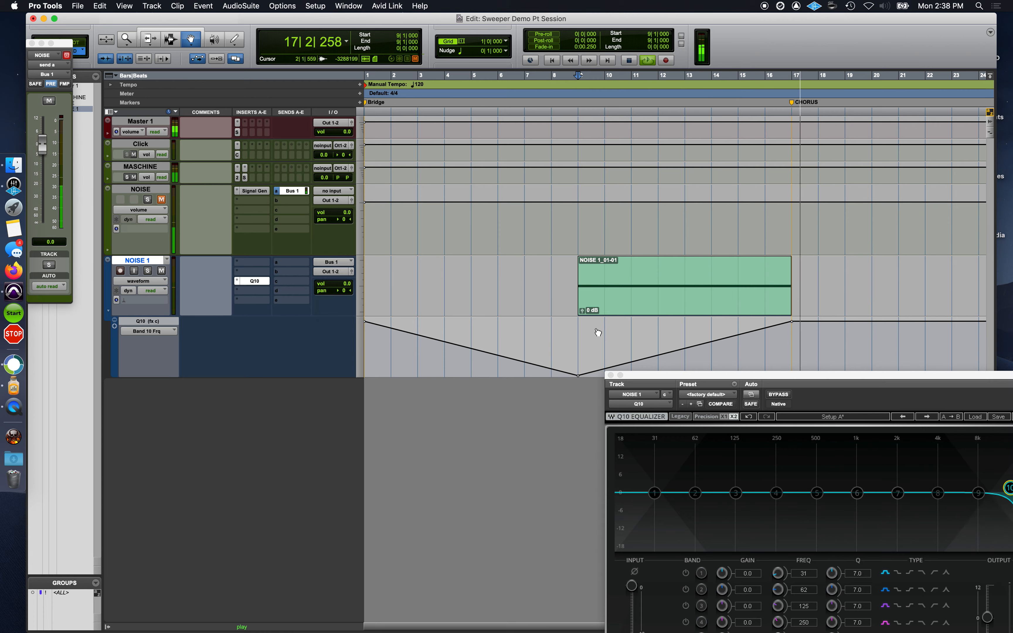
{"action": "key", "text": "space"}
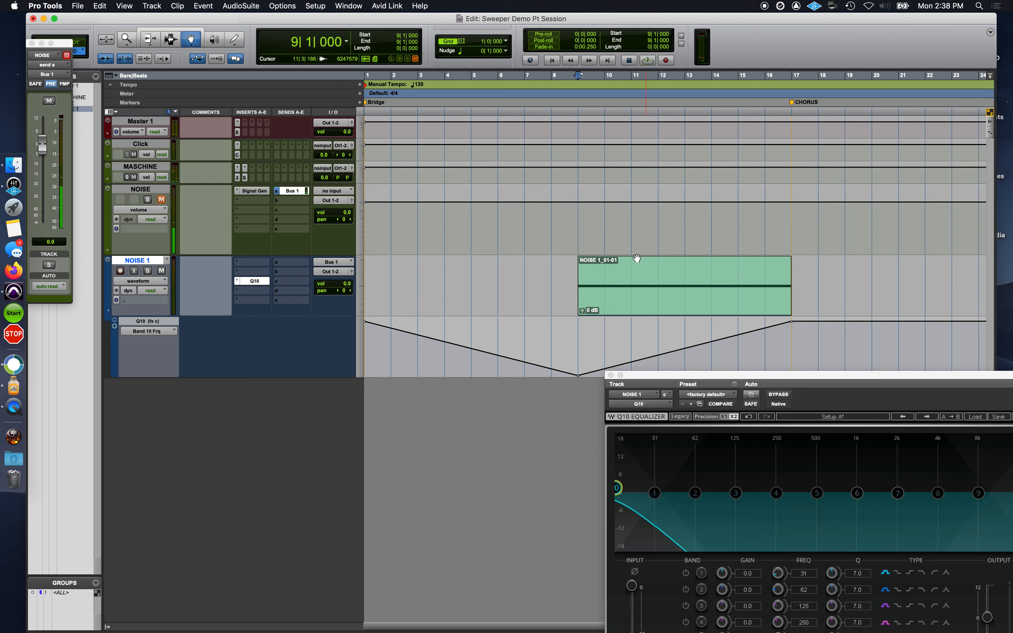
{"action": "key", "text": "space"}
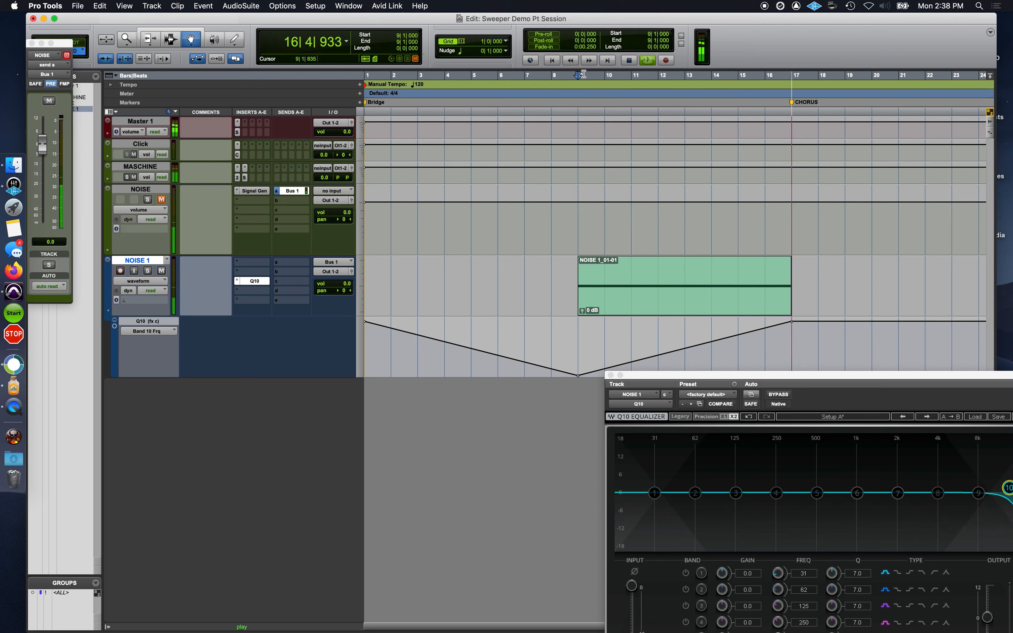
{"action": "key", "text": "space"}
Step: Enable band 1 of the Q10, set its type to high-pass, and set its frequency to 73 Hz
{"action": "left_click", "coordinate": [655, 494]}
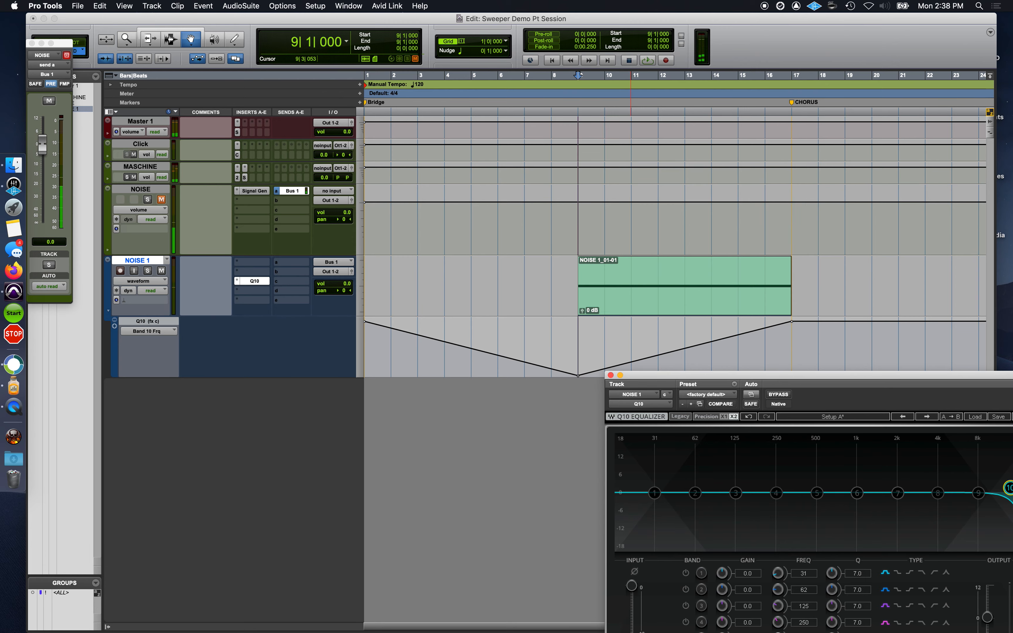
{"action": "left_click", "coordinate": [656, 494]}
{"action": "left_click_drag", "start_coordinate": [664, 381], "coordinate": [503, 136]}
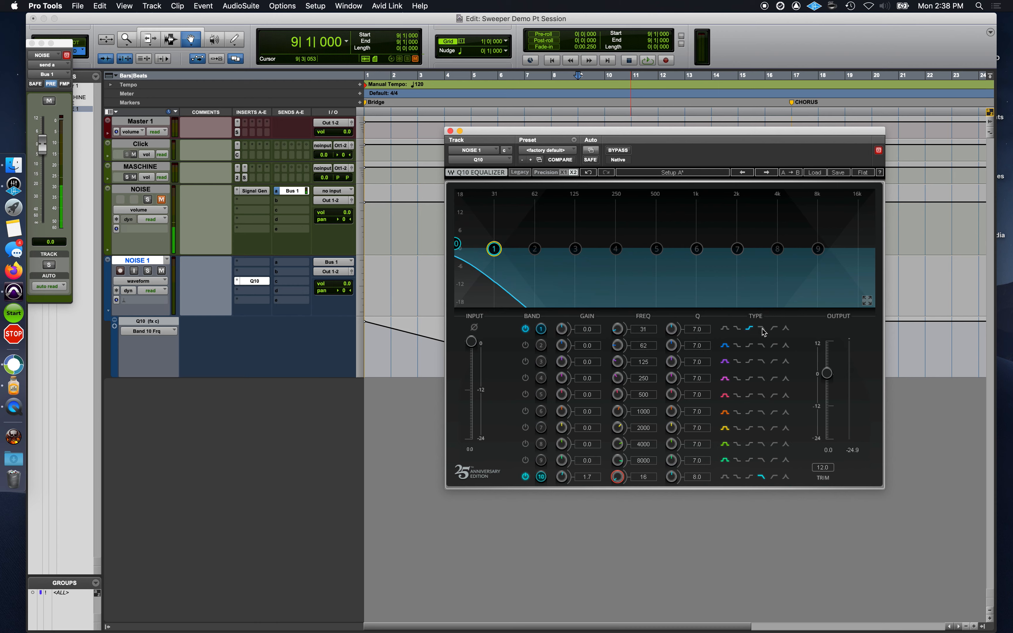
{"action": "left_click", "coordinate": [775, 329]}
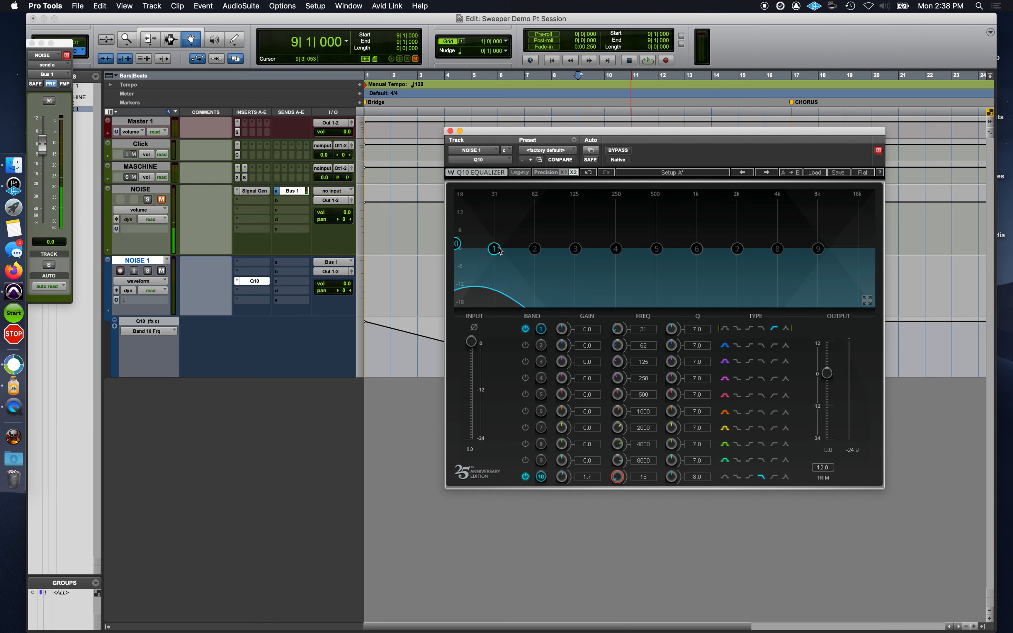
{"action": "left_click_drag", "start_coordinate": [494, 249], "coordinate": [544, 249]}
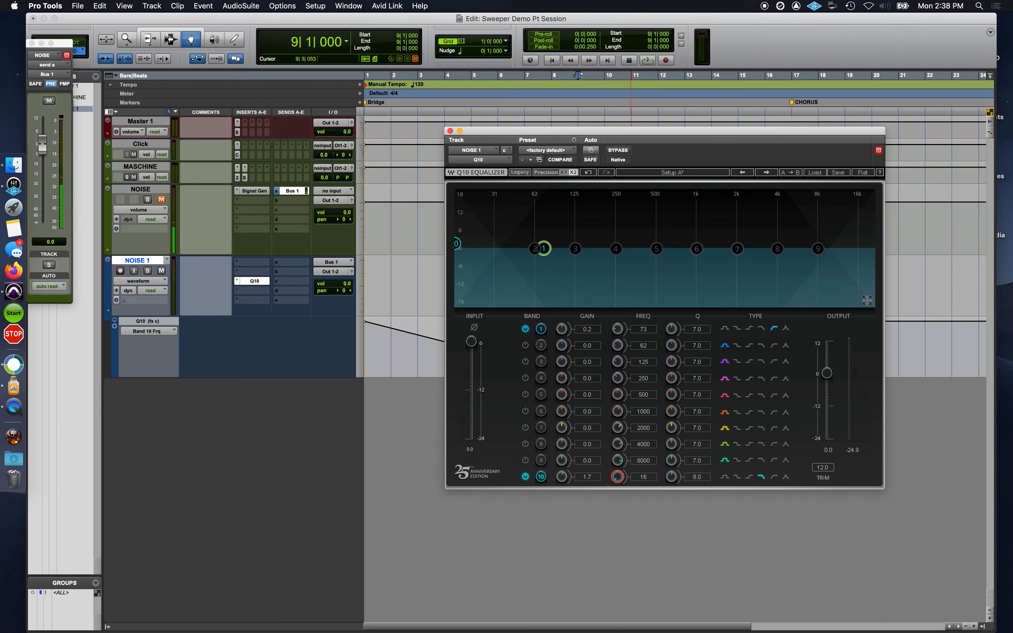
Step: Play the sweep from bar 15 and raise the band 1 high-pass frequency to 221 Hz
{"action": "left_click", "coordinate": [687, 80]}
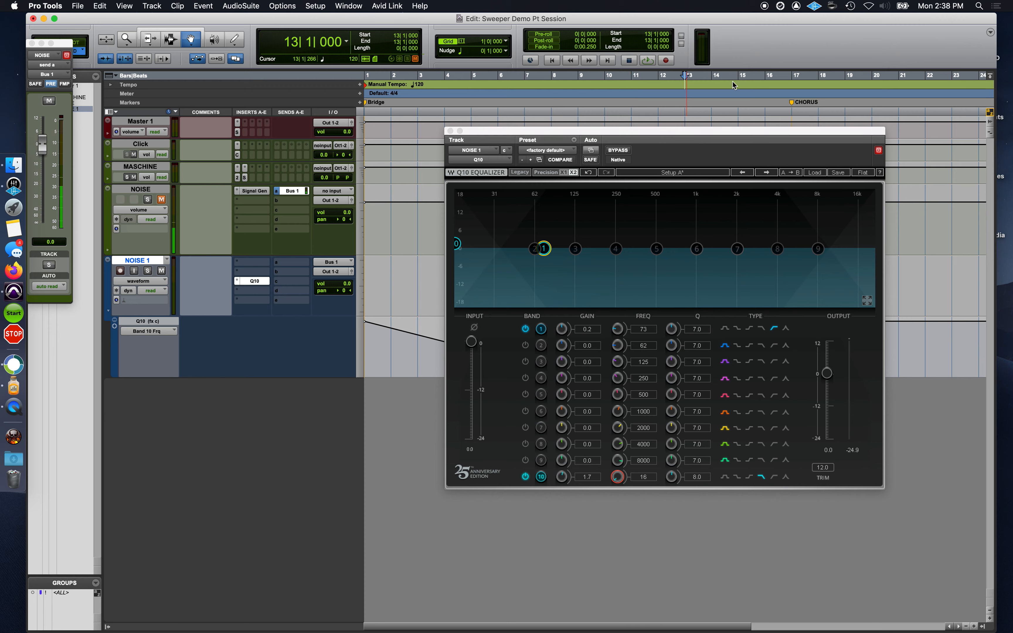
{"action": "left_click", "coordinate": [770, 82]}
{"action": "left_click", "coordinate": [782, 78]}
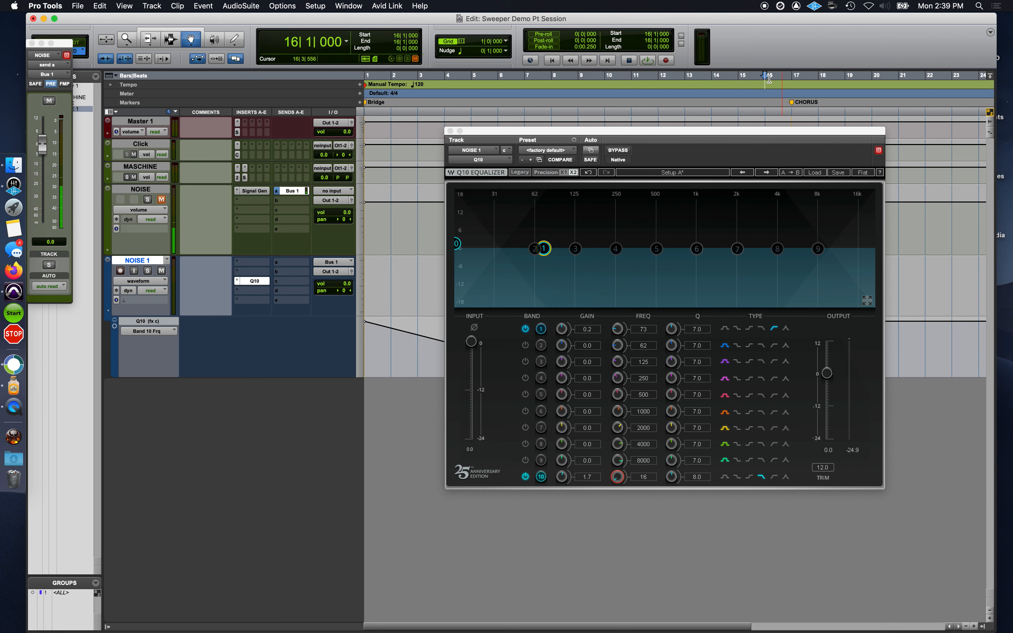
{"action": "left_click", "coordinate": [751, 79]}
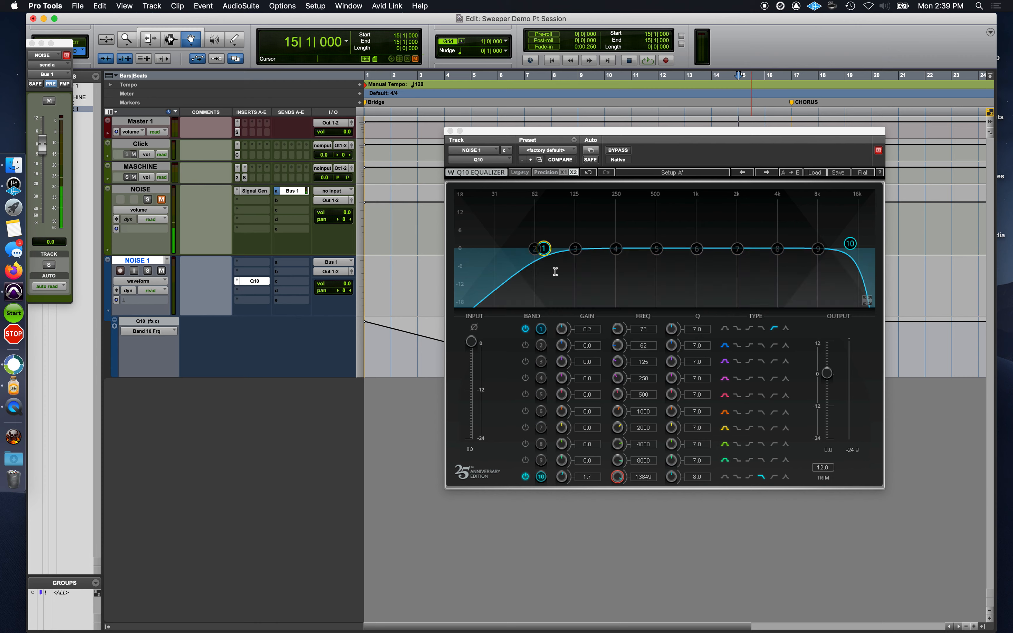
{"action": "key", "text": "space"}
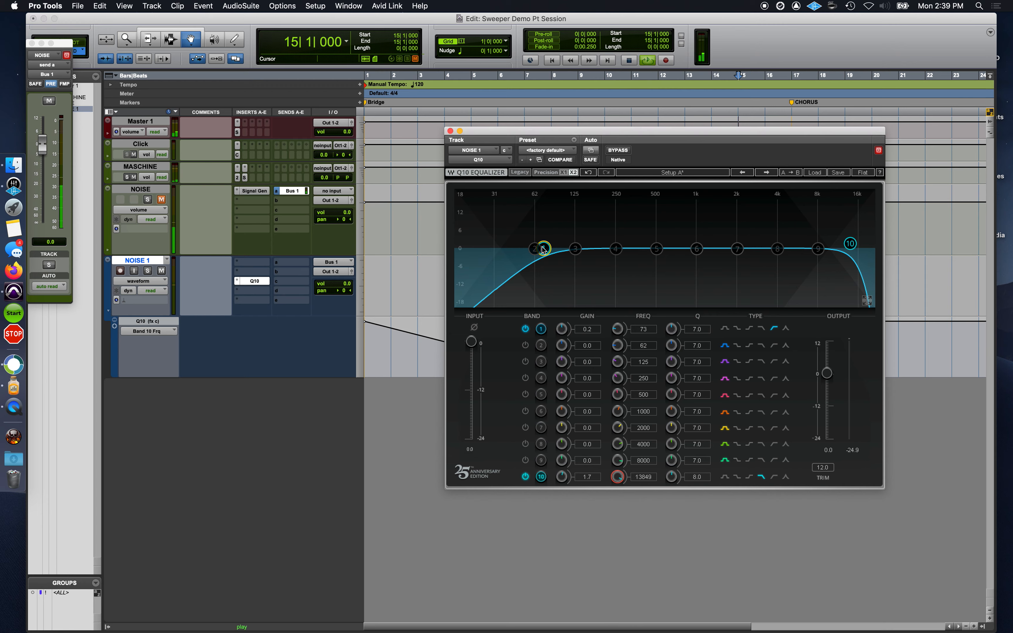
{"action": "left_click_drag", "start_coordinate": [543, 249], "coordinate": [609, 247]}
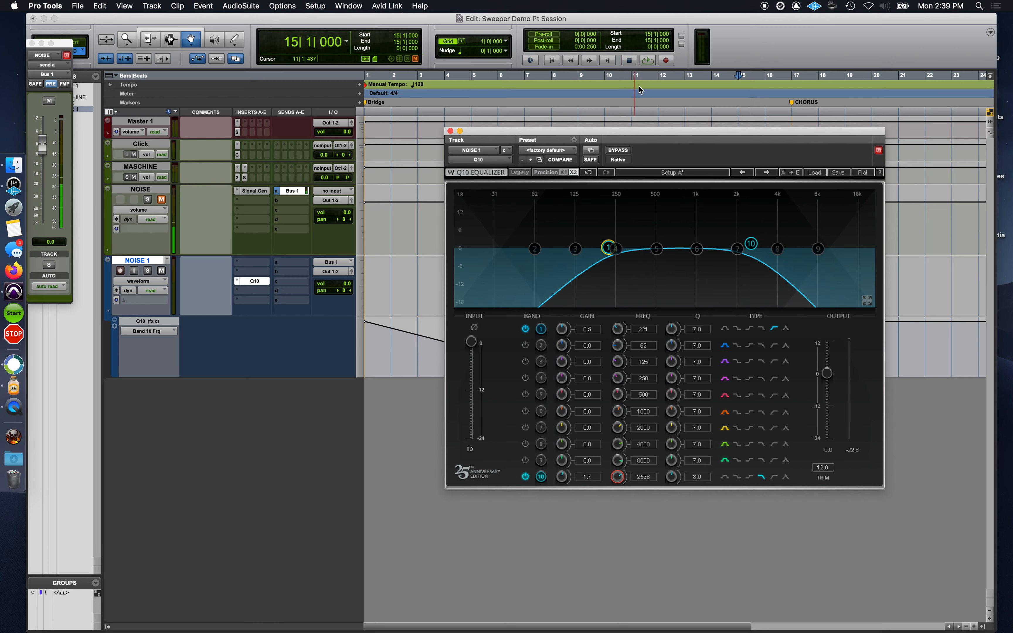
Step: During playback from bar 15, boost band 7 by 5.3 dB at 6536 Hz and cut band 6 by 5.1 dB at 1139 Hz
{"action": "key", "text": "space"}
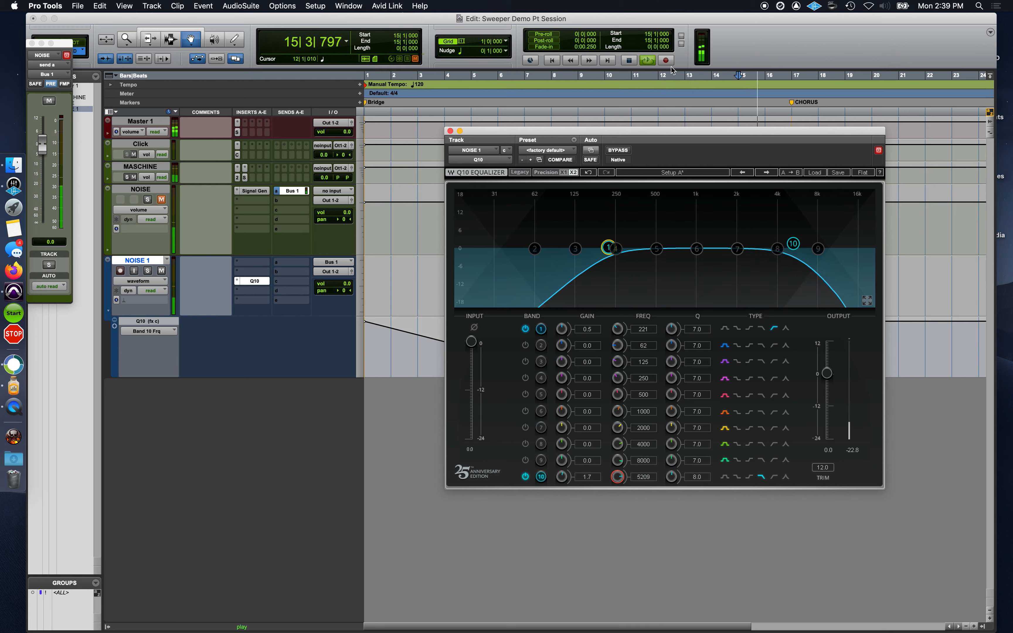
{"action": "left_click_drag", "start_coordinate": [738, 248], "coordinate": [774, 234]}
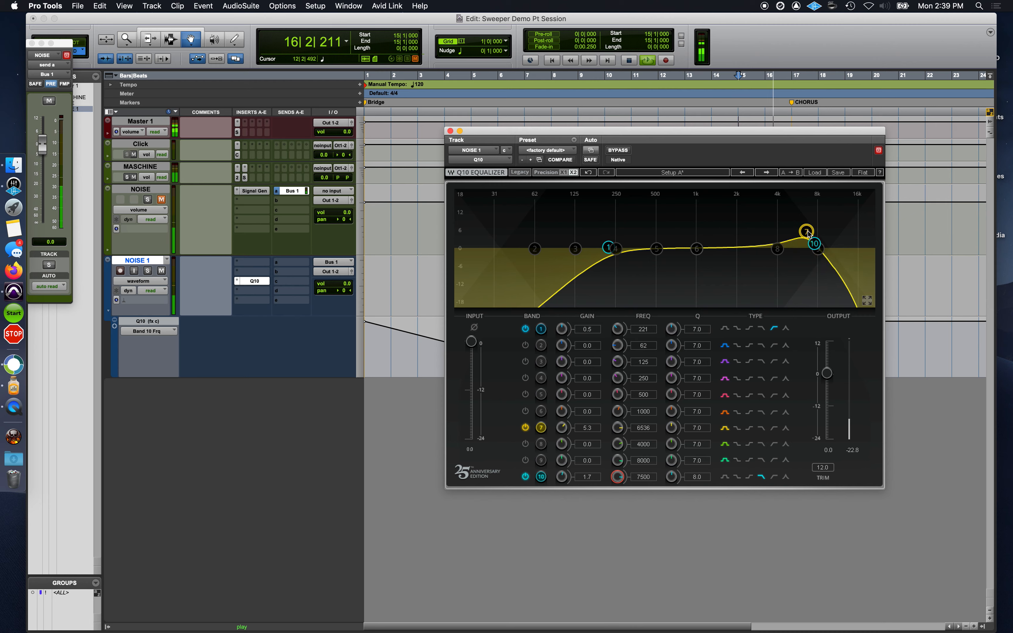
{"action": "left_click_drag", "start_coordinate": [702, 250], "coordinate": [736, 265]}
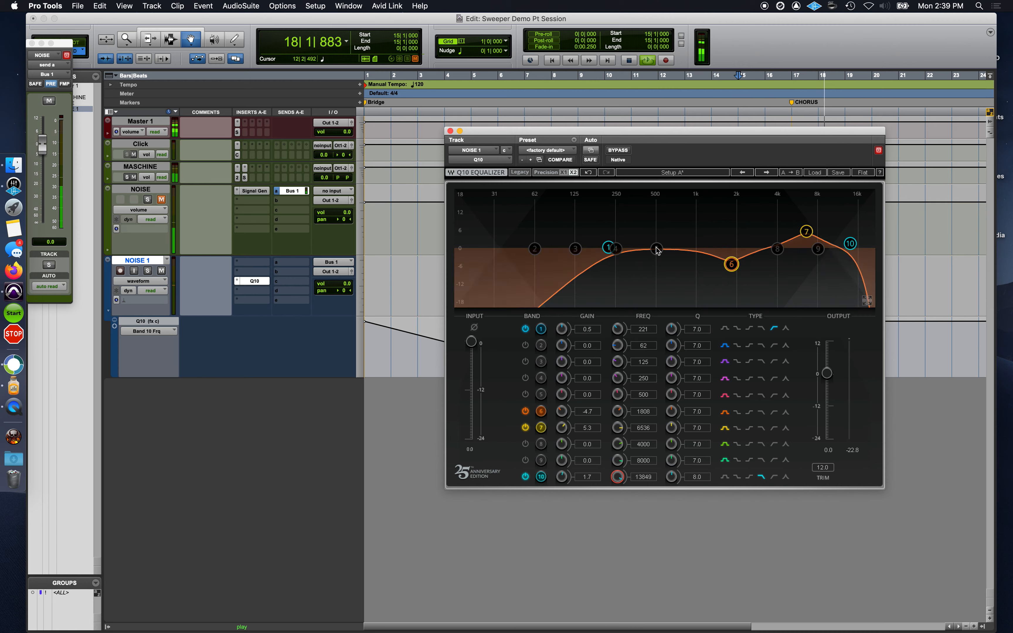
{"action": "left_click_drag", "start_coordinate": [731, 264], "coordinate": [705, 265]}
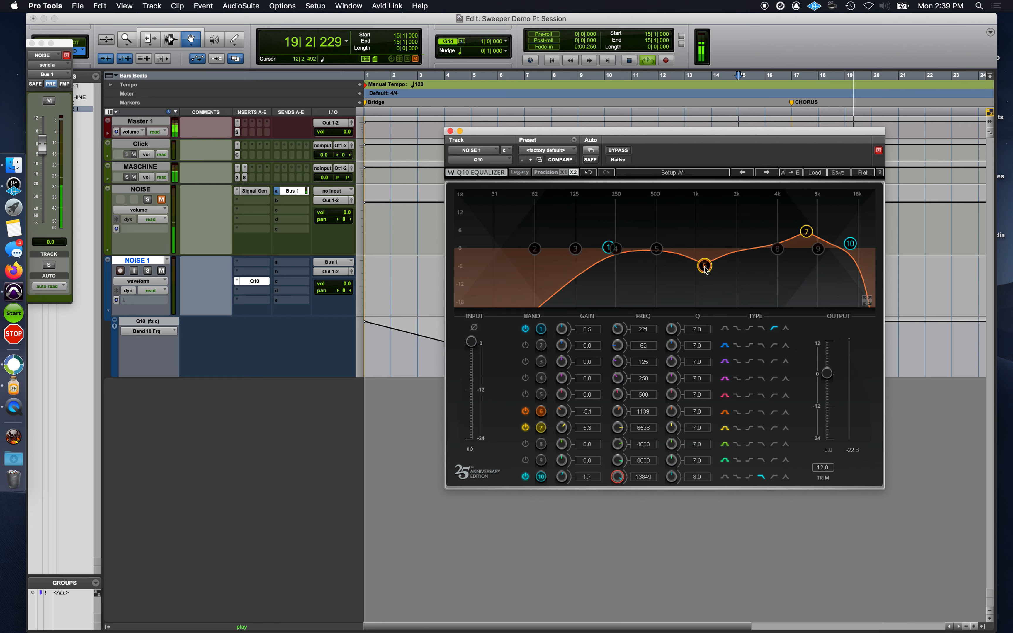
Step: Shape the lows with band 1 at 250 Hz, band 4 at +7.5 dB and 155 Hz, and band 5 at -4.3 dB and 475 Hz
{"action": "mouse_move", "coordinate": [624, 251]}
{"action": "left_mouse_down"}
{"action": "mouse_move", "coordinate": [592, 238]}
{"action": "mouse_move", "coordinate": [590, 226]}
{"action": "mouse_move", "coordinate": [645, 270]}
{"action": "mouse_move", "coordinate": [616, 256]}
{"action": "left_mouse_up"}
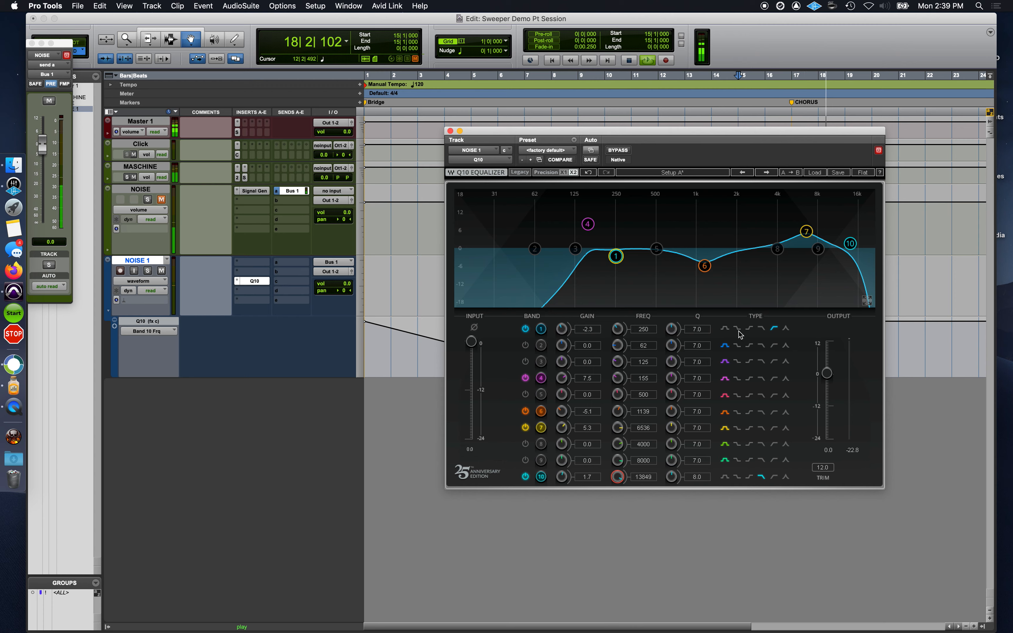
{"action": "left_click_drag", "start_coordinate": [657, 249], "coordinate": [654, 263]}
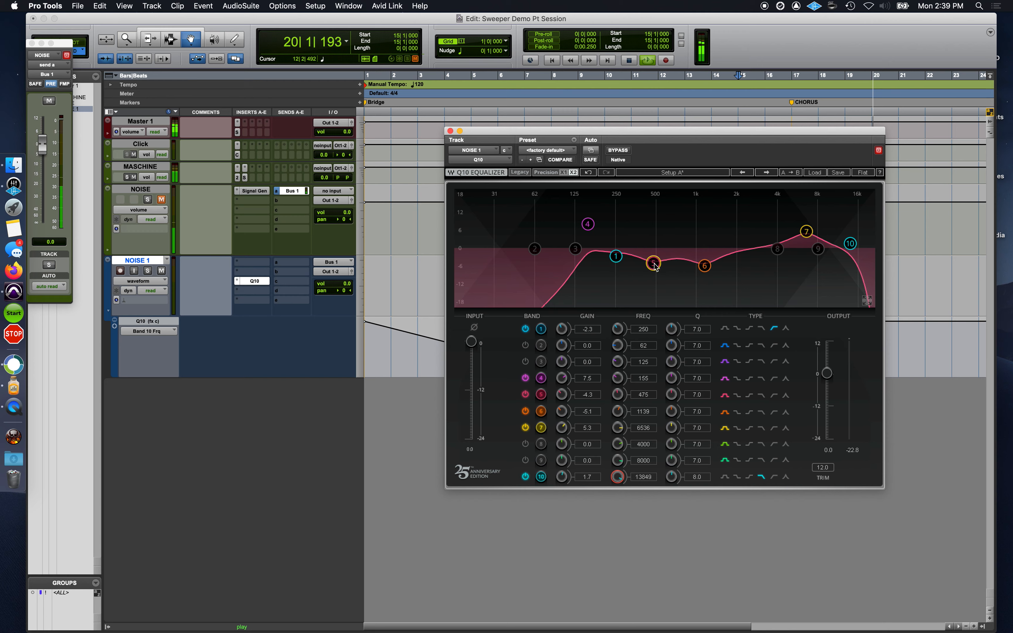
Step: Stop playback and insert Mod Delay III (mono/stereo) on the NOISE 1 track after the Q10
{"action": "key", "text": "space"}
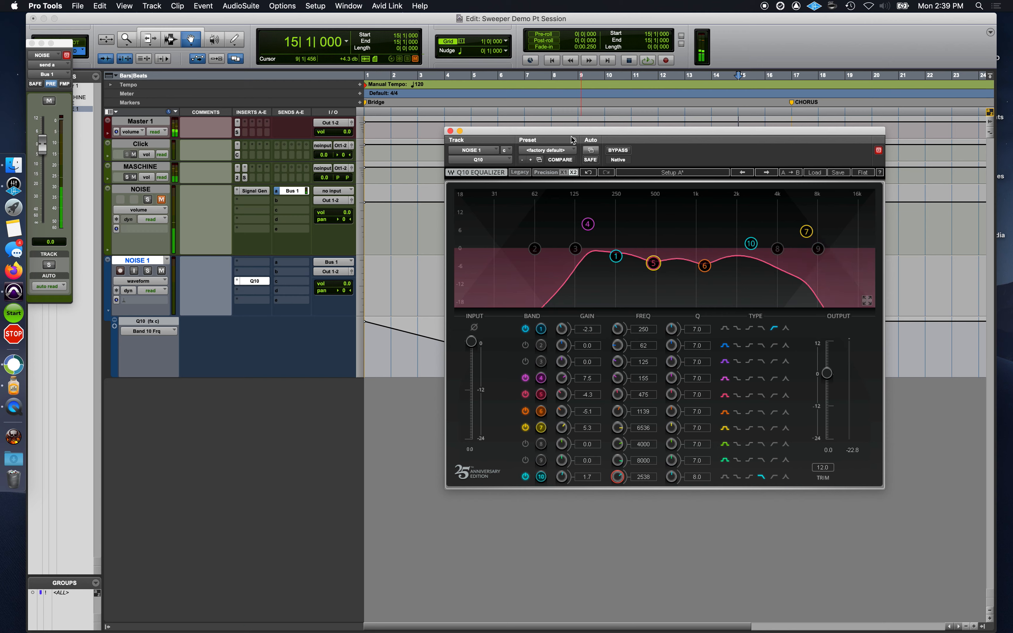
{"action": "left_click", "coordinate": [250, 295]}
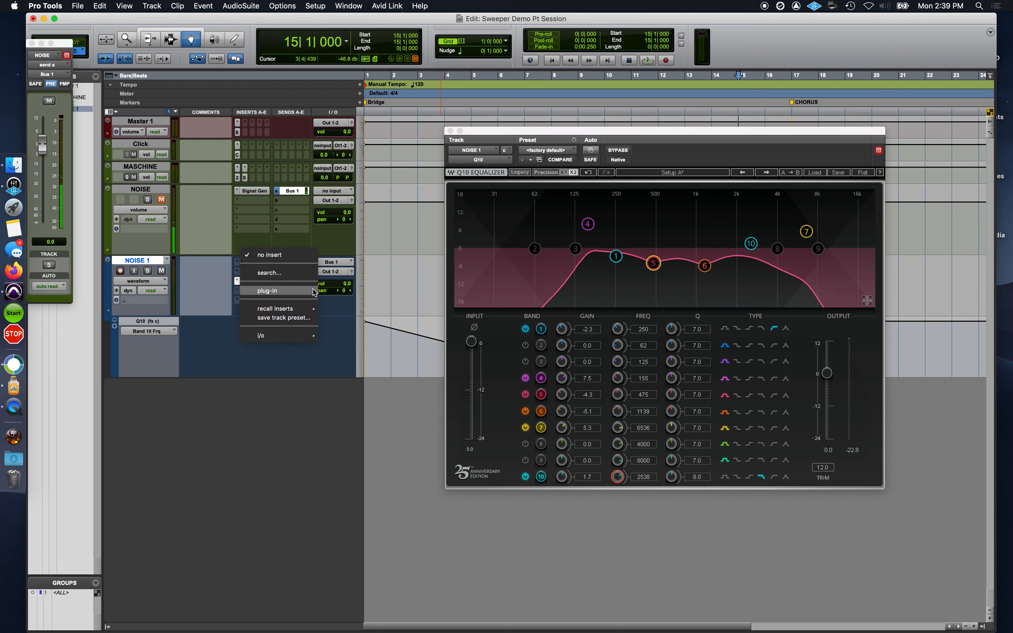
{"action": "mouse_move", "coordinate": [315, 292]}
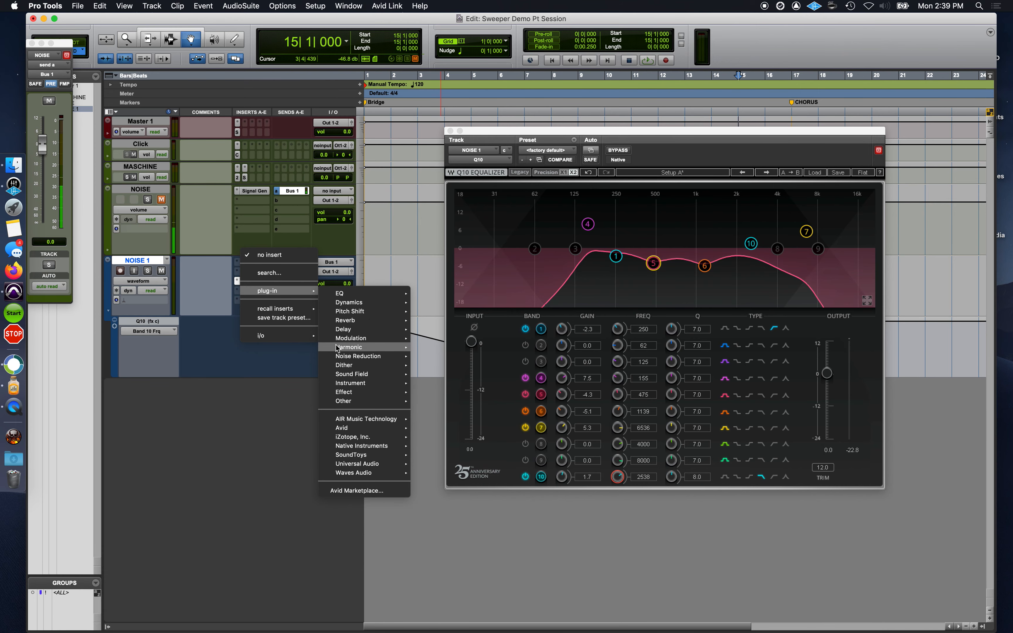
{"action": "mouse_move", "coordinate": [345, 331]}
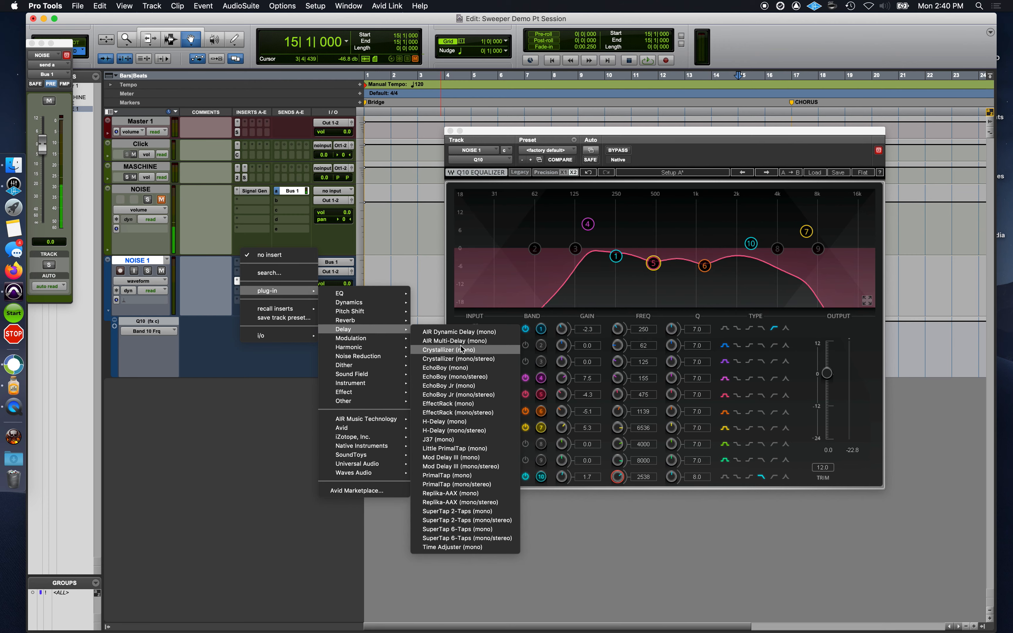
{"action": "left_click", "coordinate": [493, 466]}
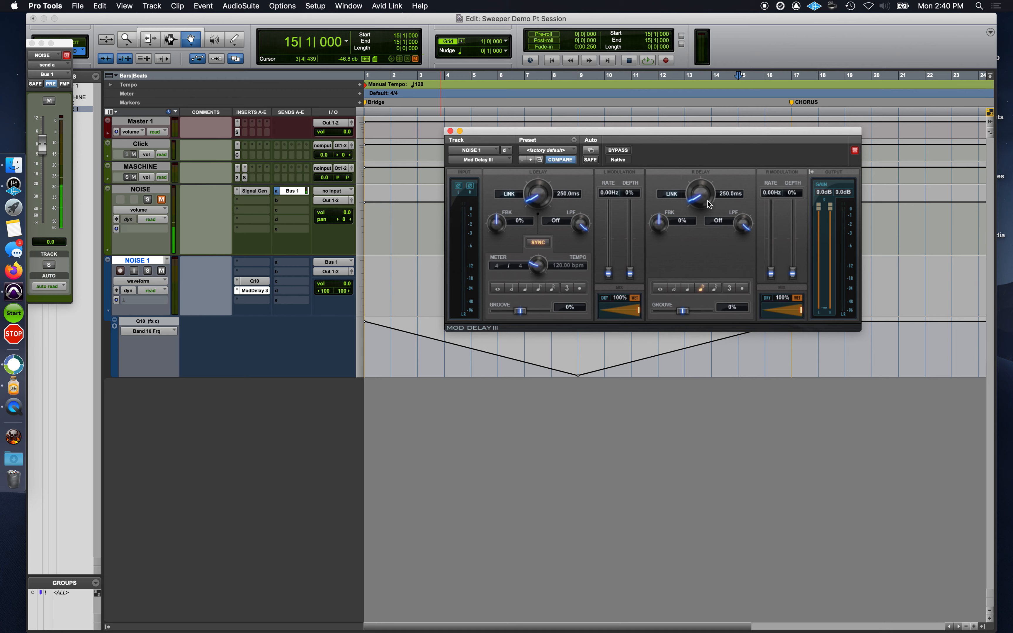
Step: Configure Mod Delay III with tempo sync off, the left channel mix at 0% and the right delay at 23.0 ms
{"action": "left_click_drag", "start_coordinate": [709, 204], "coordinate": [707, 241]}
{"action": "left_click_drag", "start_coordinate": [698, 196], "coordinate": [700, 219]}
{"action": "left_click", "coordinate": [539, 243]}
{"action": "left_click_drag", "start_coordinate": [699, 210], "coordinate": [479, 317]}
{"action": "left_click_drag", "start_coordinate": [697, 200], "coordinate": [698, 191]}
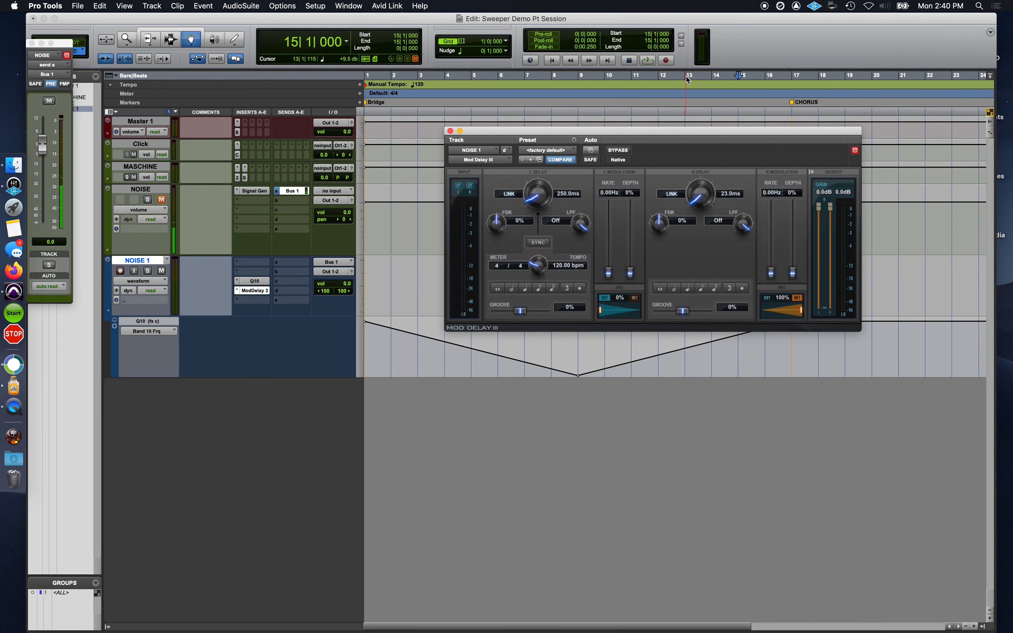
Step: Add a marker named 3 at bar 9 and play the delayed sweep from there into the chorus
{"action": "key", "text": "space"}
{"action": "left_click_drag", "start_coordinate": [636, 131], "coordinate": [628, 322]}
{"action": "left_click", "coordinate": [578, 80]}
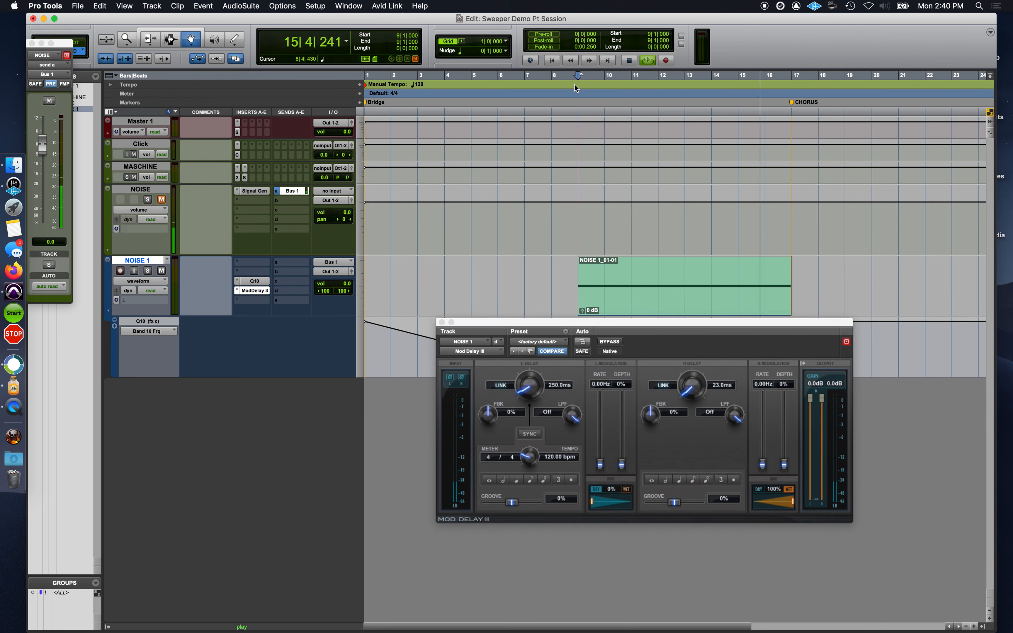
{"action": "key", "text": "KP_Enter"}
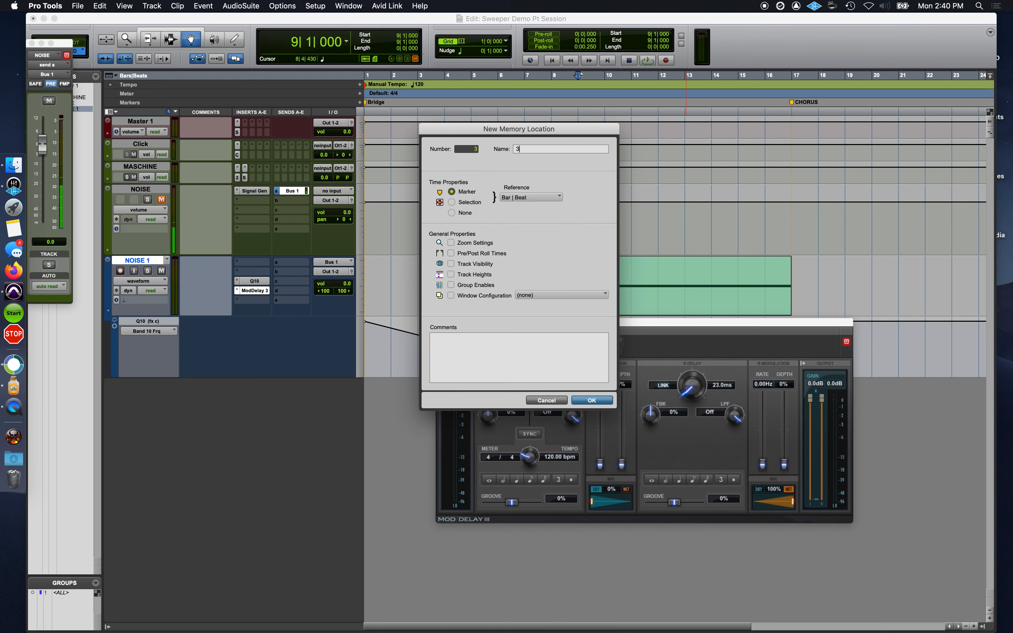
{"action": "key", "text": "Escape"}
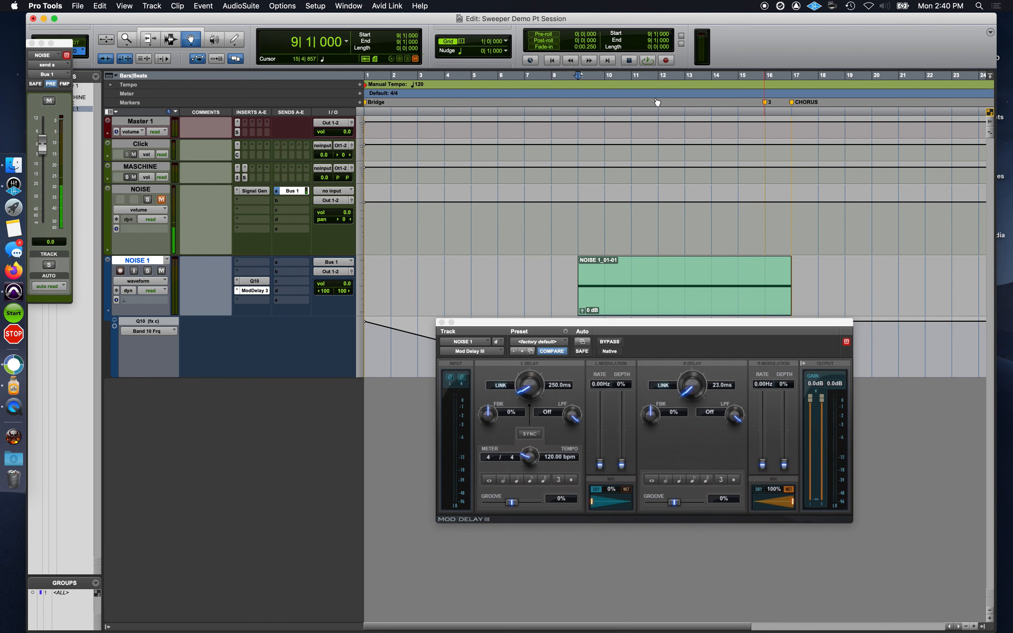
{"action": "left_click_drag", "start_coordinate": [591, 102], "coordinate": [580, 102]}
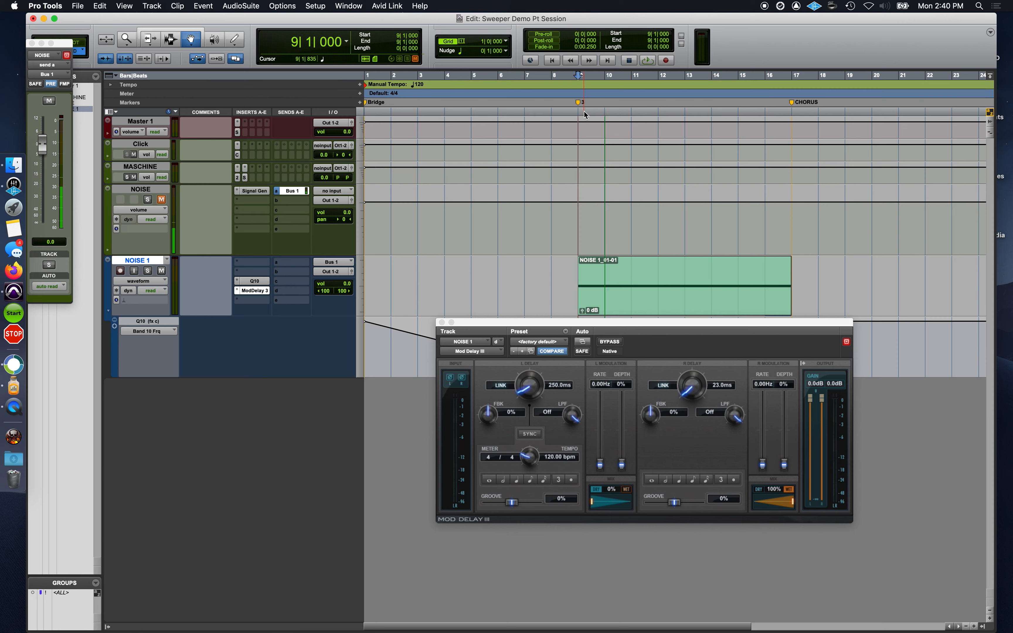
{"action": "key", "text": "space"}
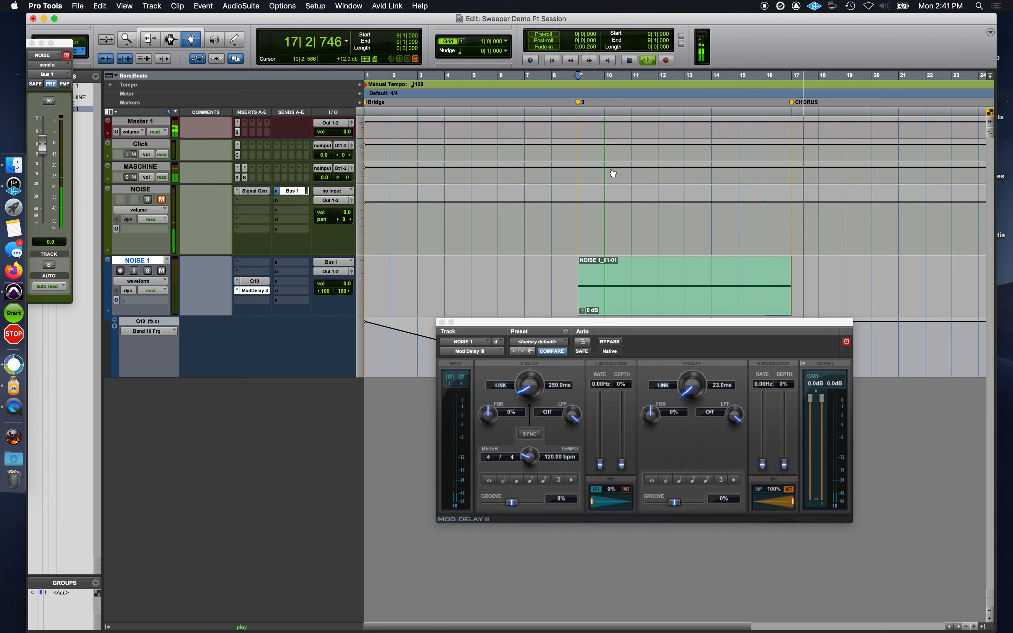
{"action": "key", "text": "space"}
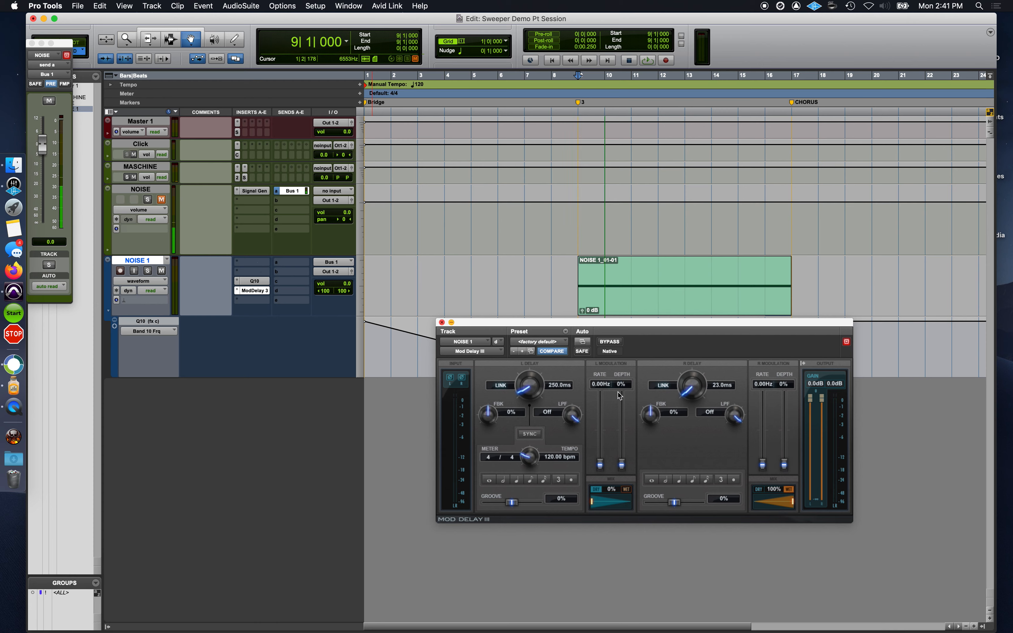
Step: Audition the right channel delayed by an eighth note with tempo sync enabled, and set the right delay to 24.0 ms
{"action": "left_click", "coordinate": [693, 481]}
{"action": "left_click", "coordinate": [694, 481]}
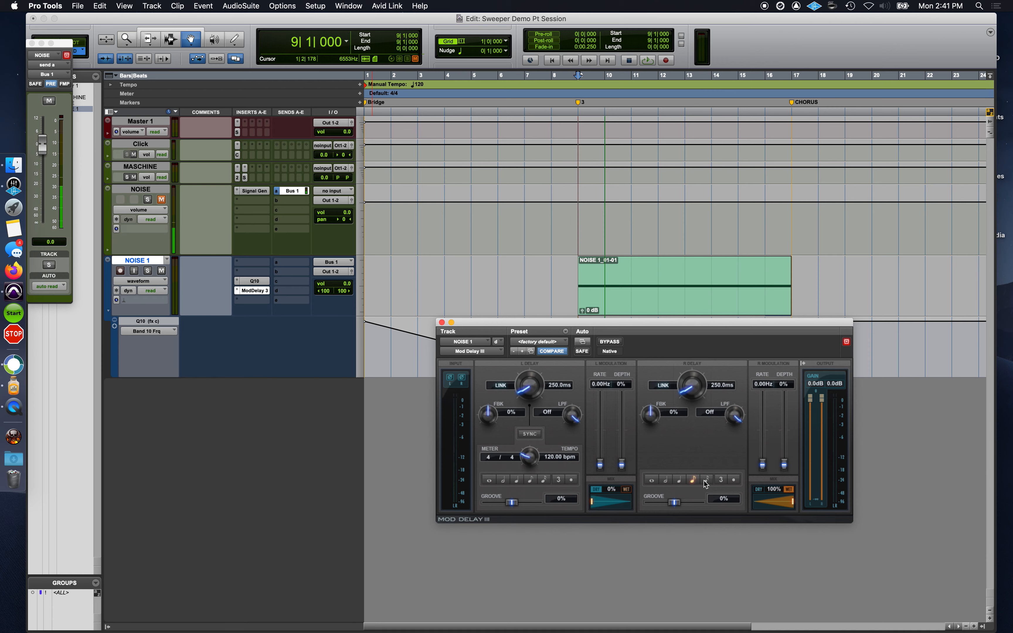
{"action": "key", "text": "space"}
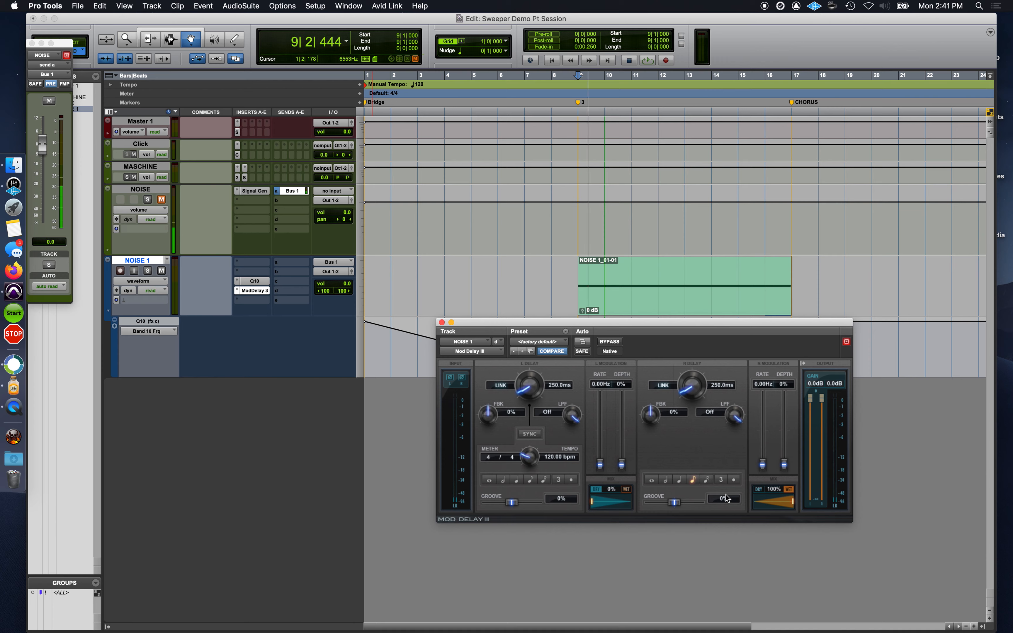
{"action": "left_click", "coordinate": [529, 435]}
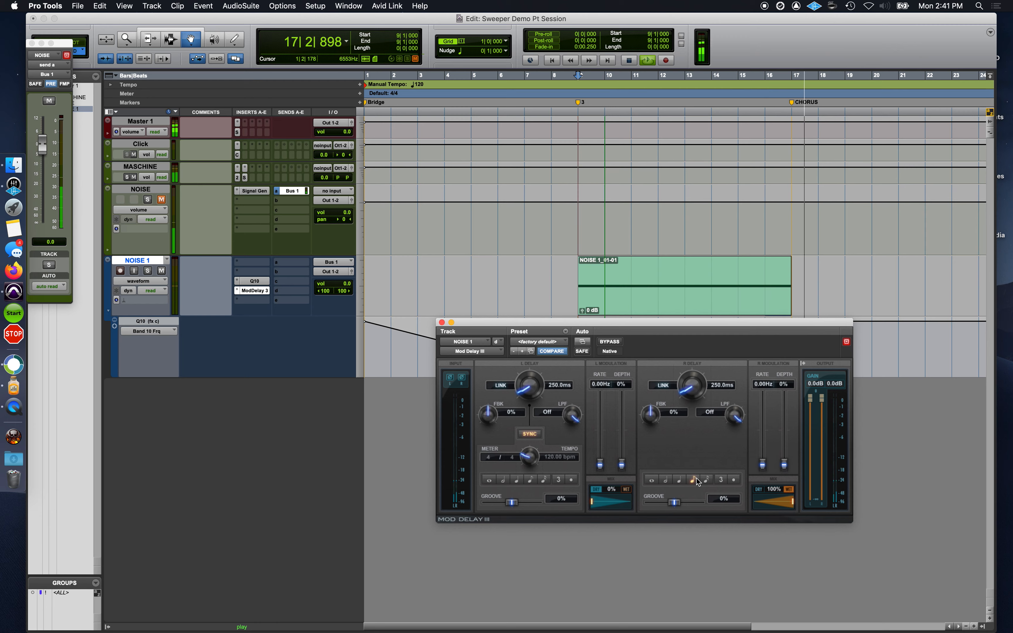
{"action": "key", "text": "space"}
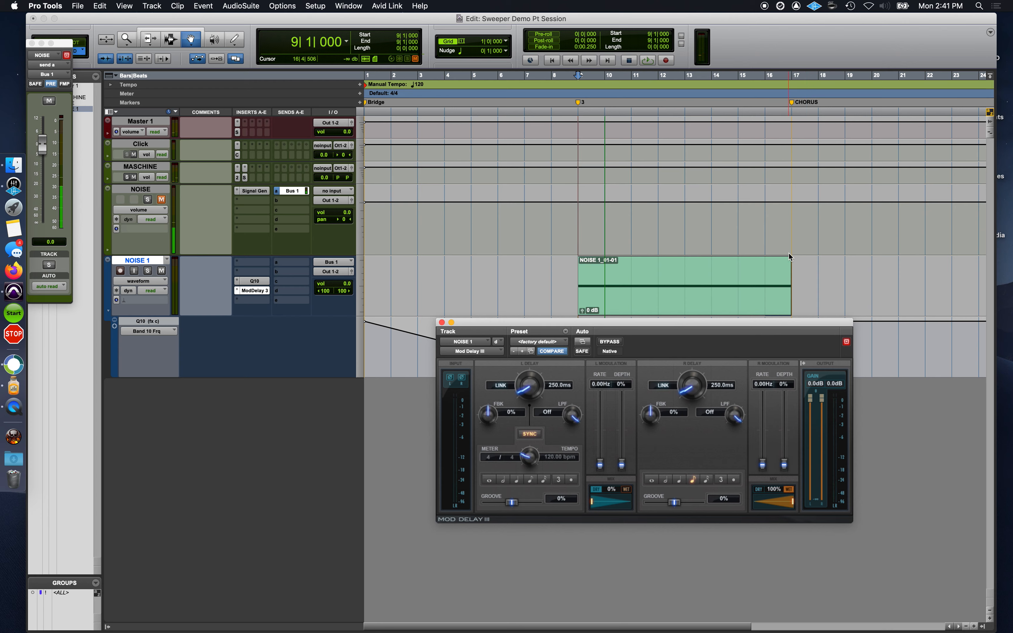
{"action": "left_click_drag", "start_coordinate": [703, 390], "coordinate": [702, 377]}
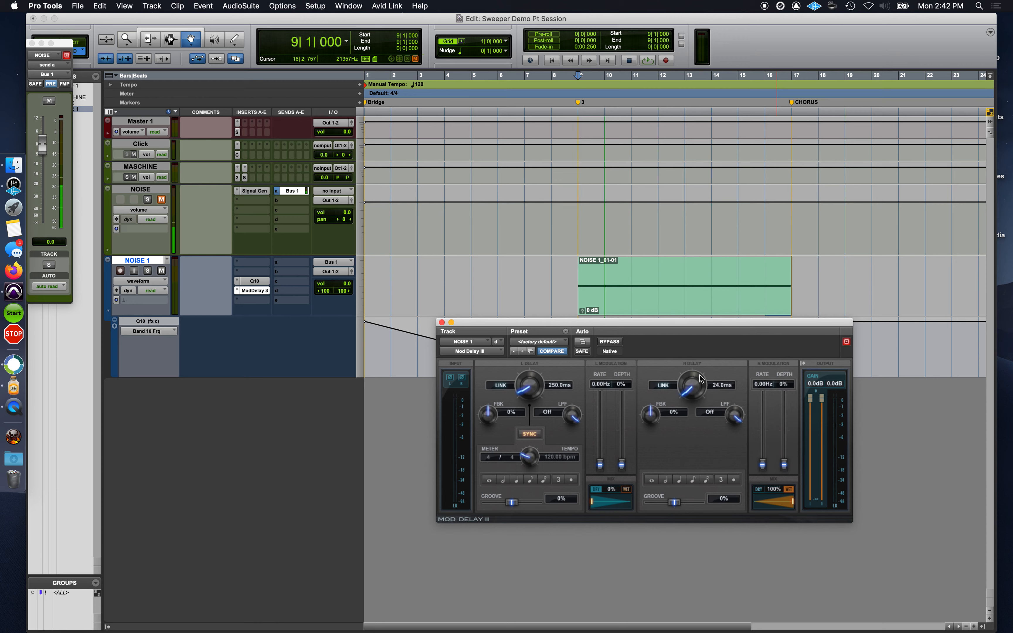
{"action": "left_click", "coordinate": [441, 322]}
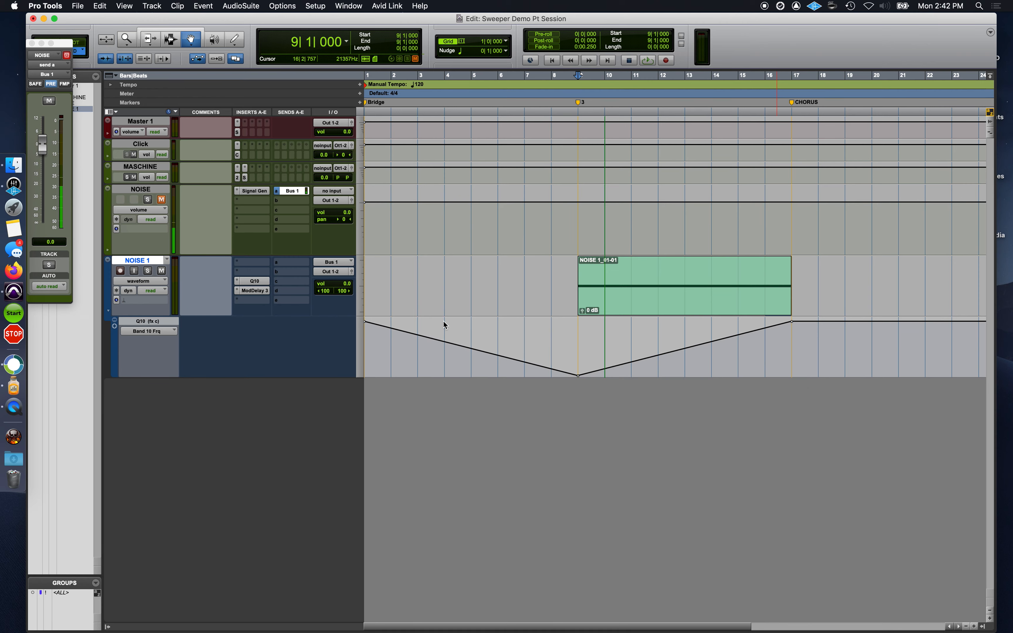
Step: Insert SansAmp PSA-1 (mono) in the first insert slot of NOISE 1 and load its "bass on 8" preset
{"action": "left_click", "coordinate": [254, 263]}
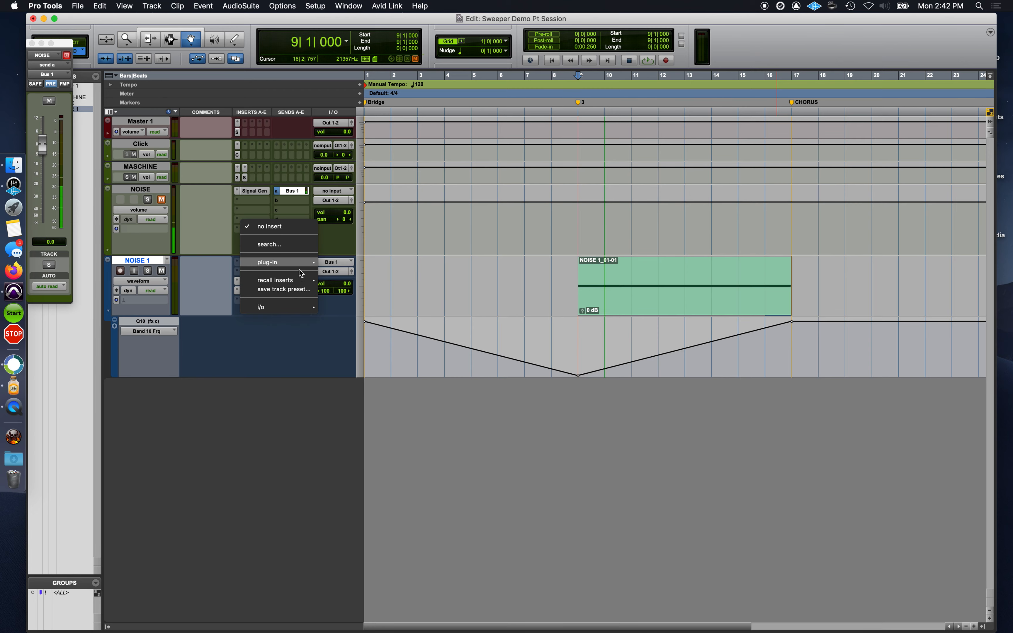
{"action": "mouse_move", "coordinate": [310, 263]}
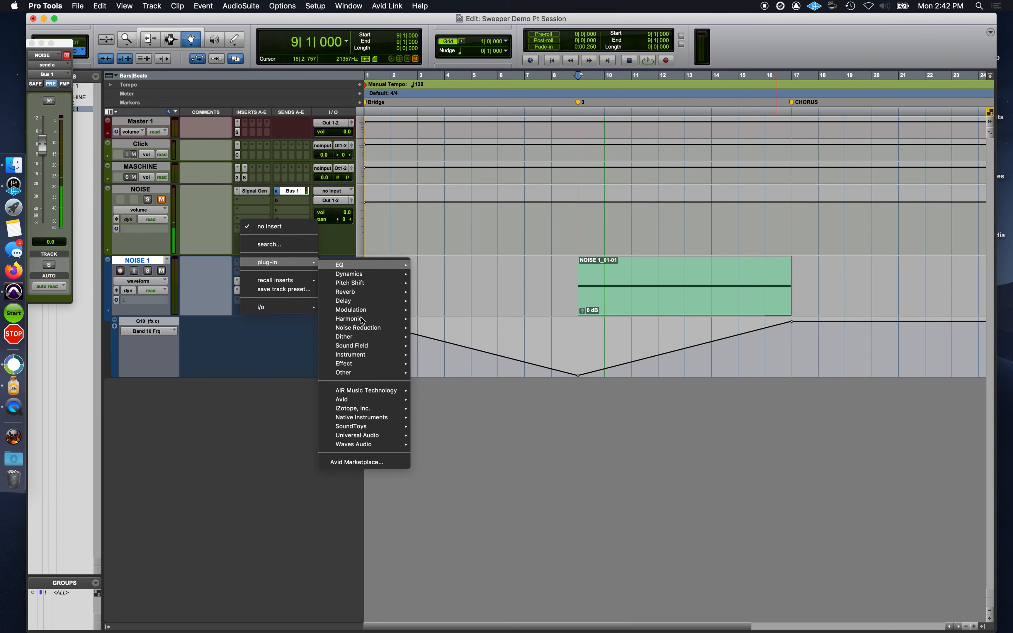
{"action": "mouse_move", "coordinate": [405, 321]}
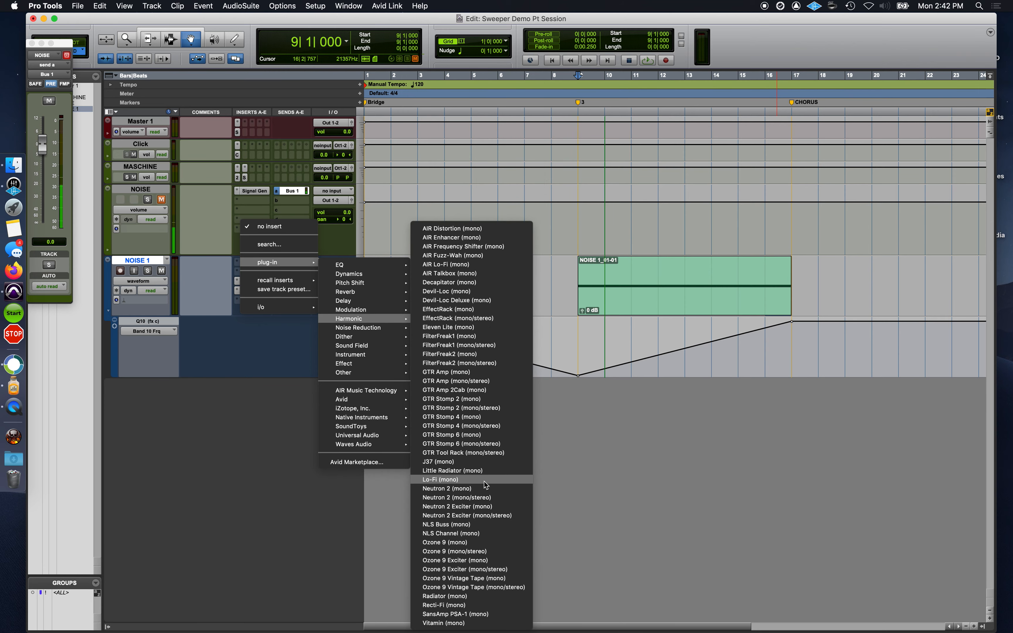
{"action": "left_click", "coordinate": [484, 614]}
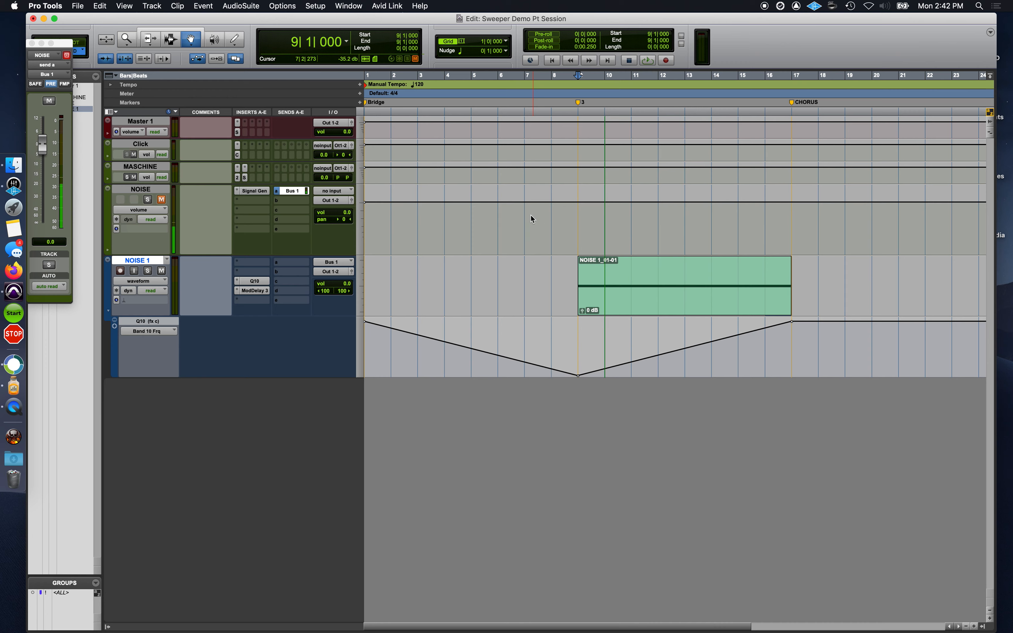
{"action": "left_click_drag", "start_coordinate": [496, 328], "coordinate": [505, 130]}
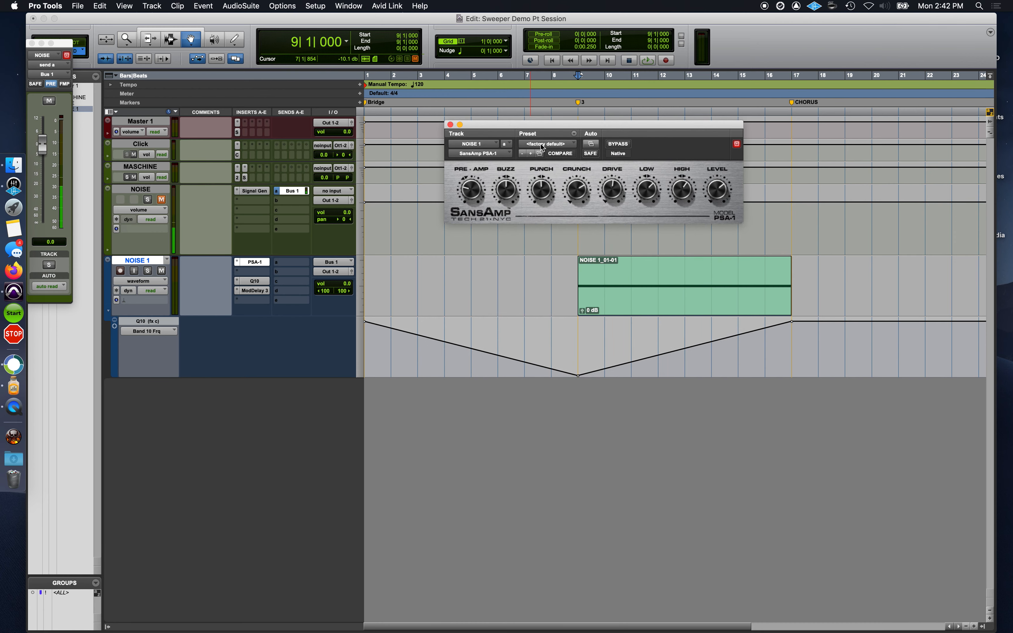
{"action": "left_click", "coordinate": [532, 154]}
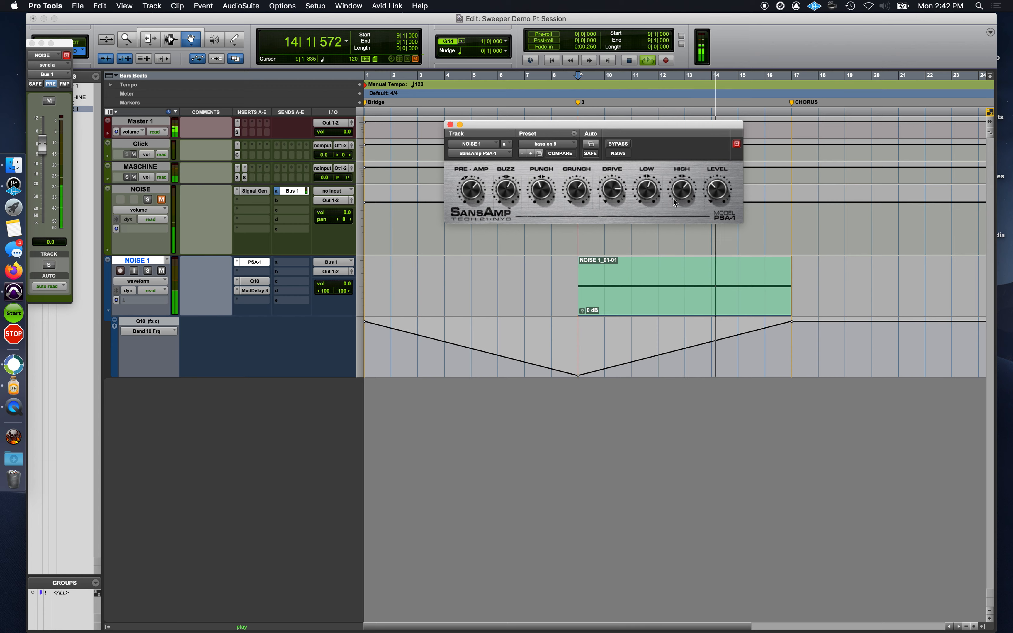
Step: Turn down the Low control of the SansAmp during playback and lower its Buzz control
{"action": "left_click_drag", "start_coordinate": [647, 195], "coordinate": [648, 225]}
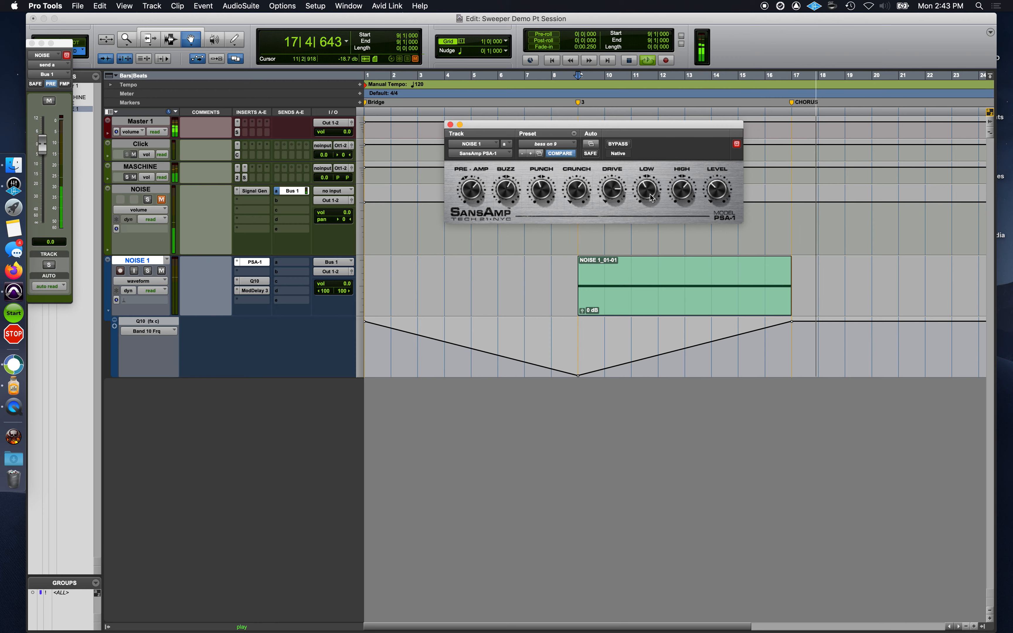
{"action": "key", "text": "space"}
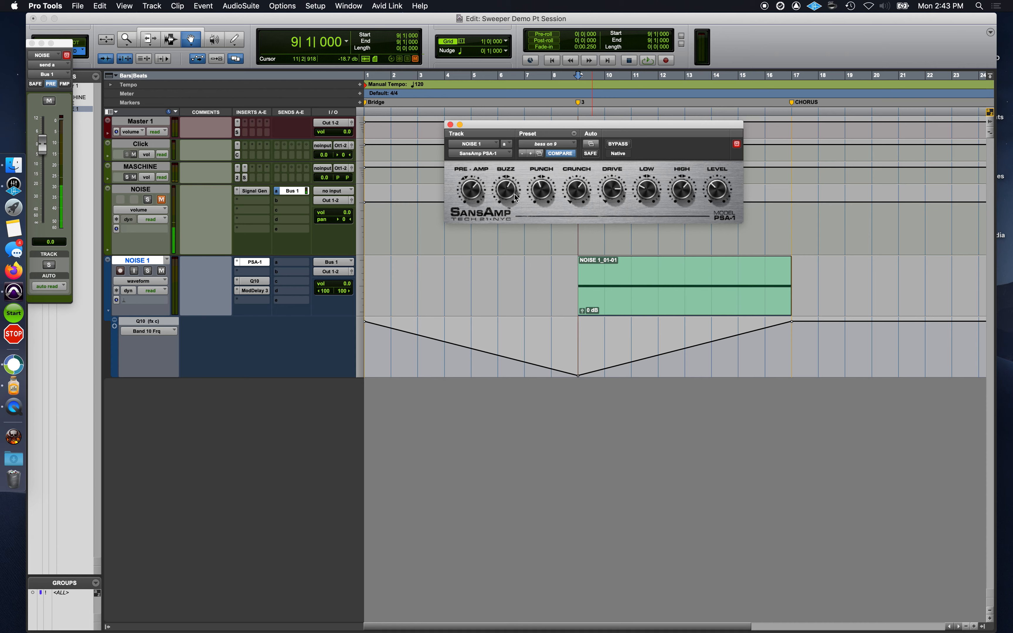
{"action": "left_click_drag", "start_coordinate": [505, 199], "coordinate": [504, 223]}
Step: Play the sweep from bar 13 and compare it with the SansAmp bypassed and active
{"action": "key", "text": "space"}
{"action": "left_click", "coordinate": [687, 78]}
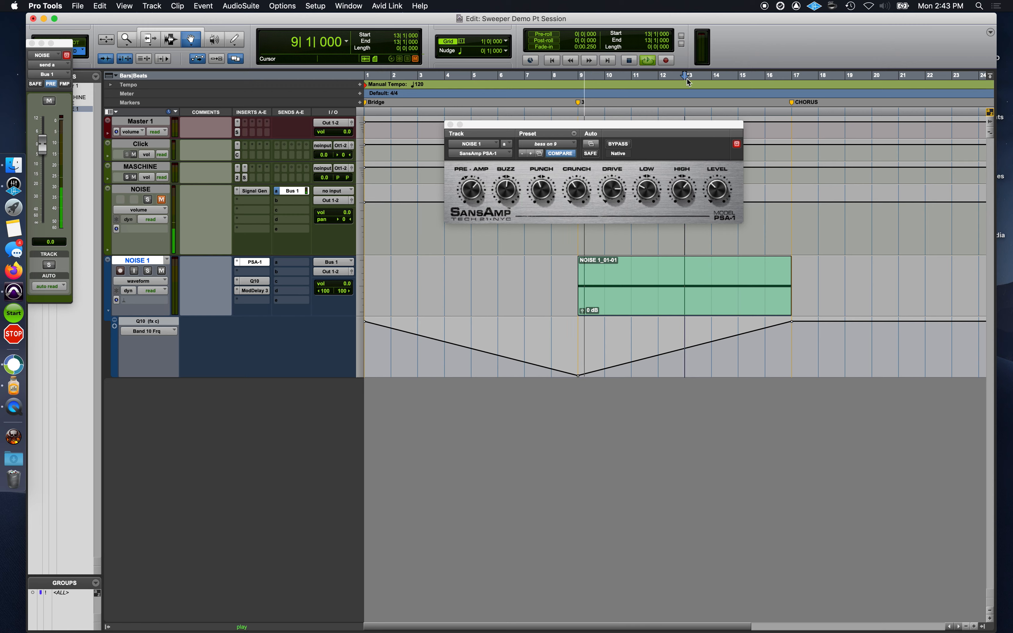
{"action": "key", "text": "space"}
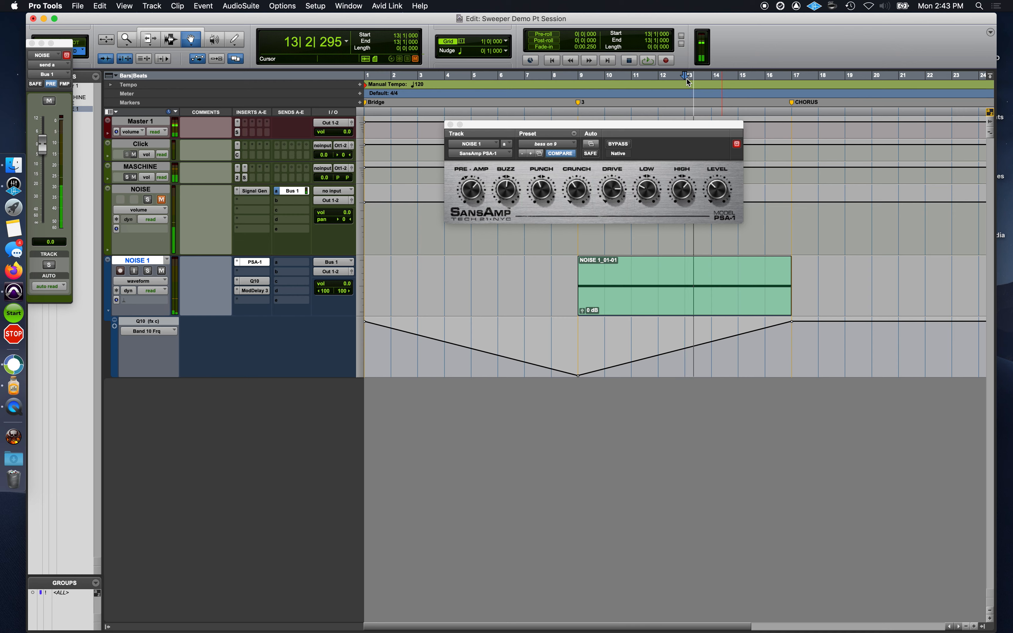
{"action": "left_click", "coordinate": [621, 210]}
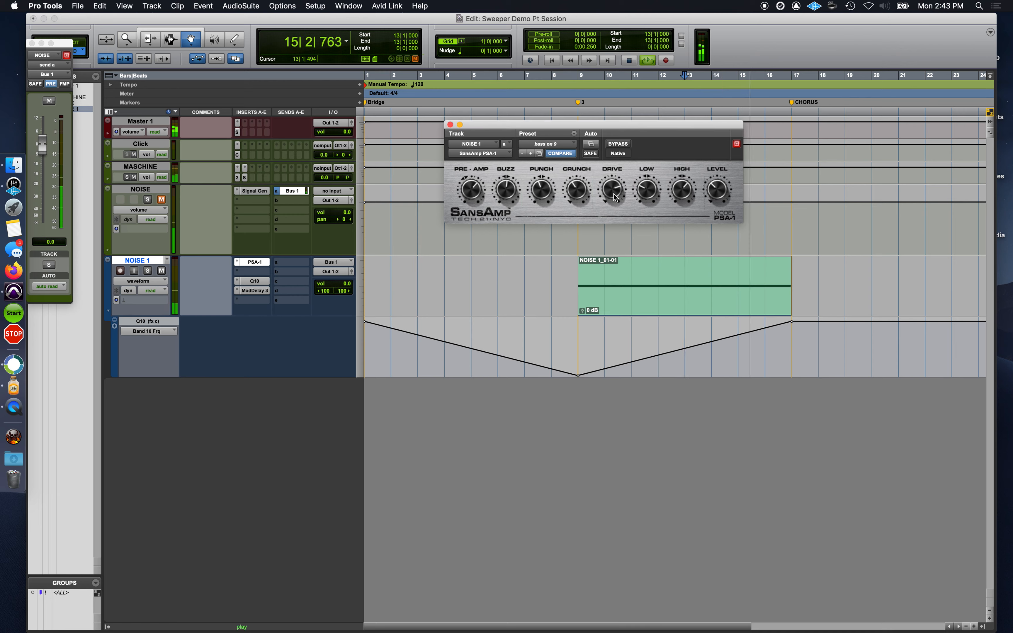
{"action": "left_click", "coordinate": [621, 146]}
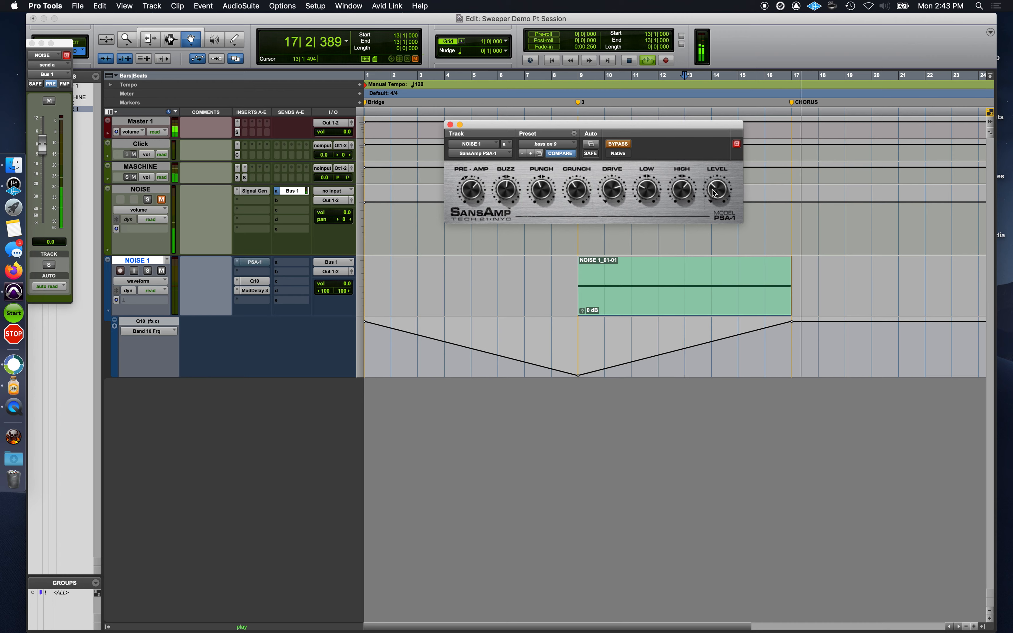
{"action": "key", "text": "space"}
{"action": "key", "text": "space"}
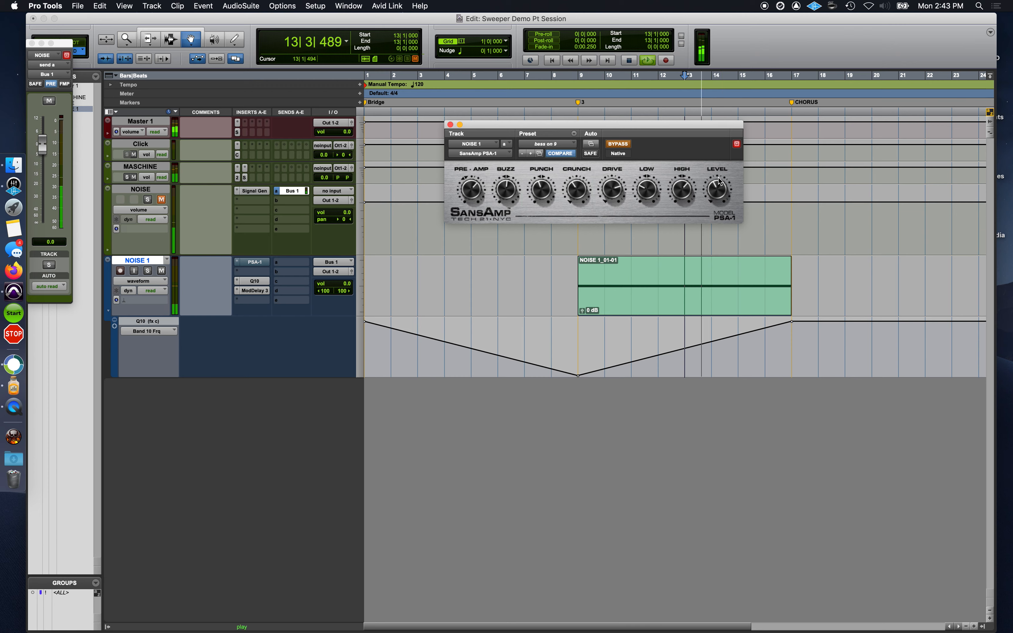
{"action": "left_click", "coordinate": [622, 145]}
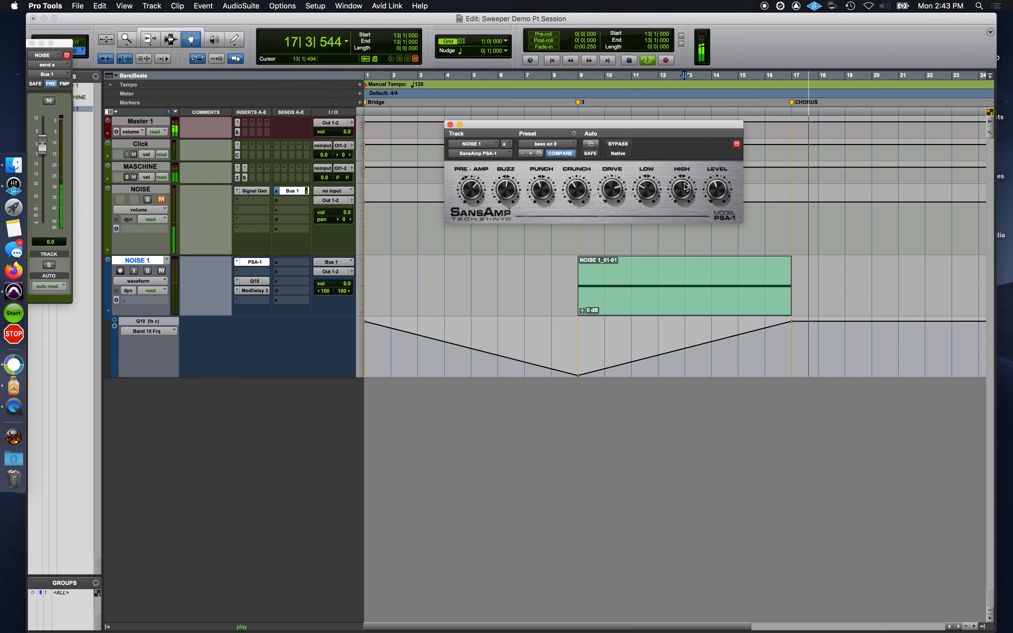
{"action": "key", "text": "space"}
{"action": "key", "text": "space"}
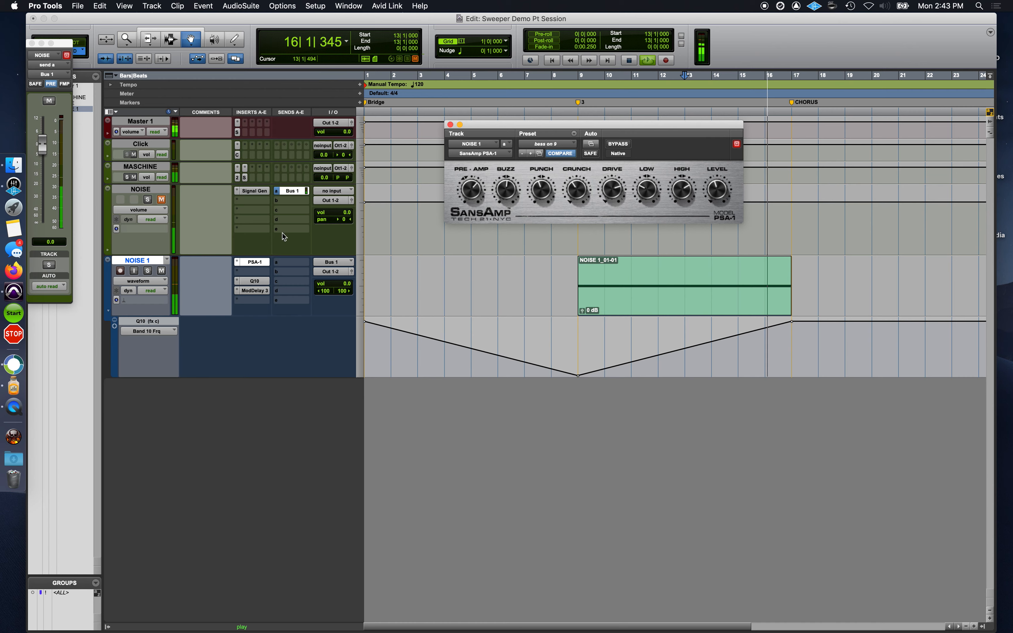
{"action": "key", "text": "space"}
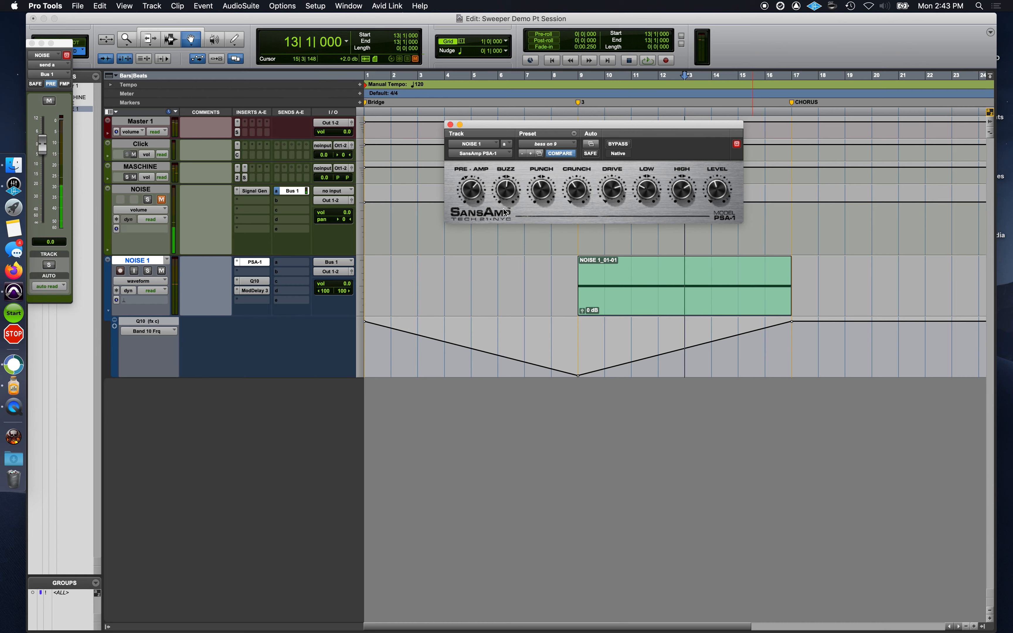
{"action": "left_click", "coordinate": [259, 278]}
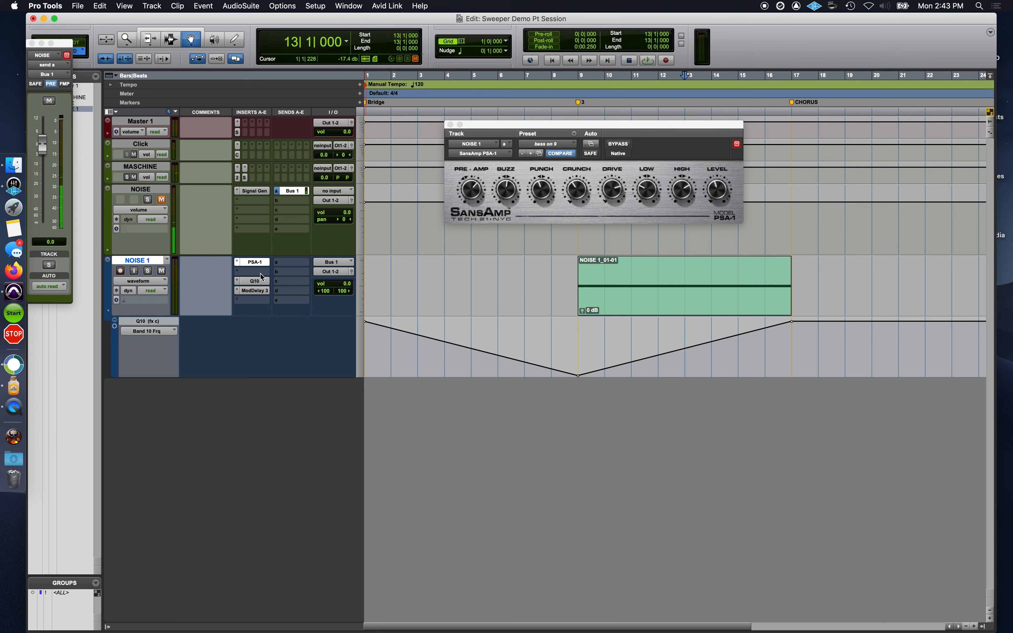
Step: Insert MetaFlanger (mono) in the second insert slot of NOISE 1, between the SansAmp and the Q10
{"action": "left_click", "coordinate": [261, 275]}
{"action": "mouse_move", "coordinate": [294, 272]}
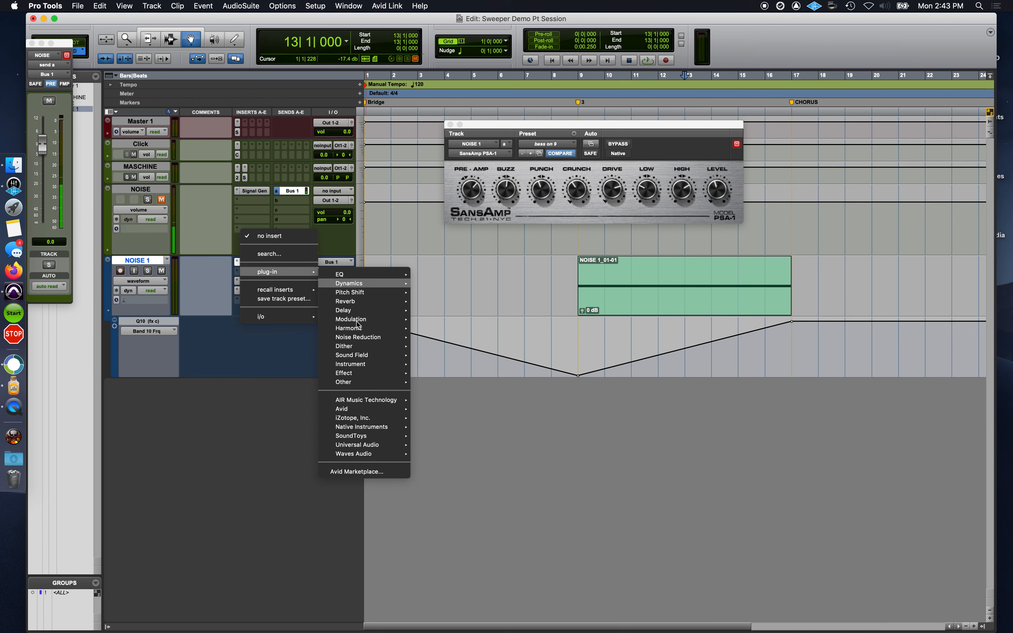
{"action": "mouse_move", "coordinate": [354, 320]}
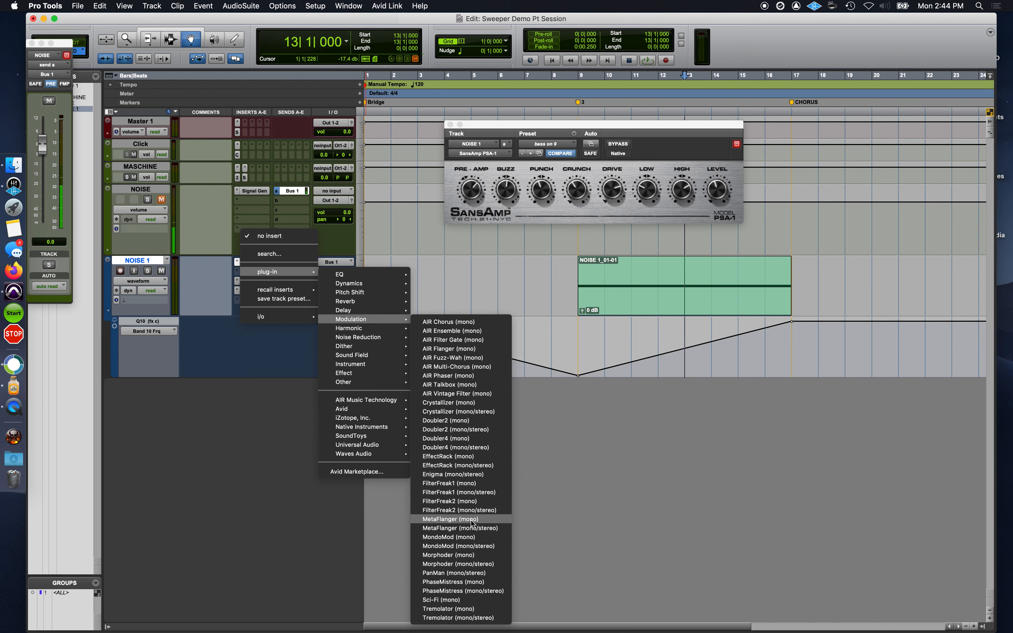
{"action": "left_click", "coordinate": [472, 521]}
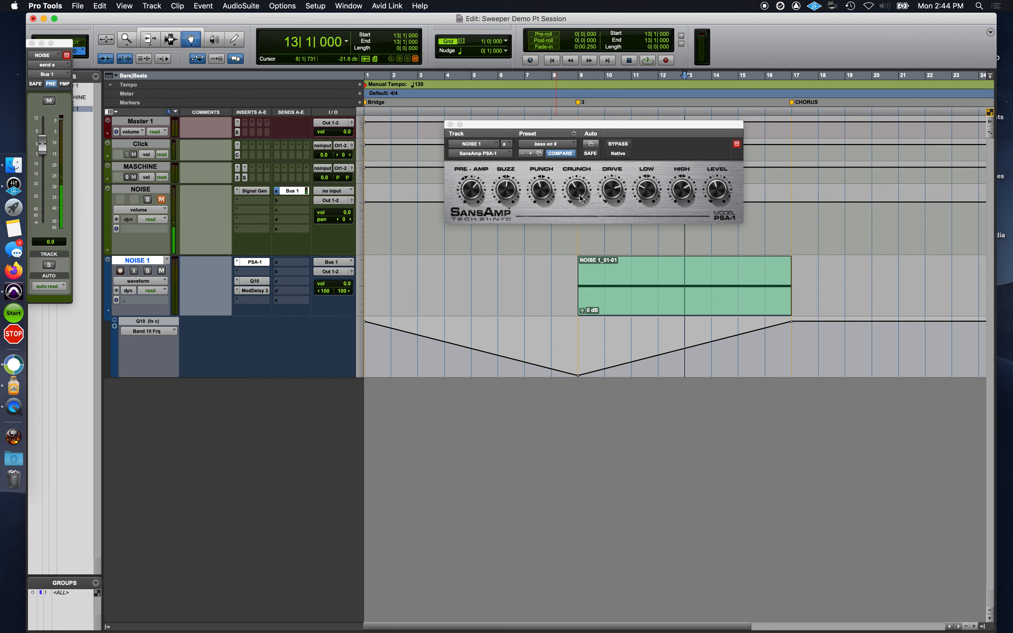
{"action": "left_click", "coordinate": [592, 165]}
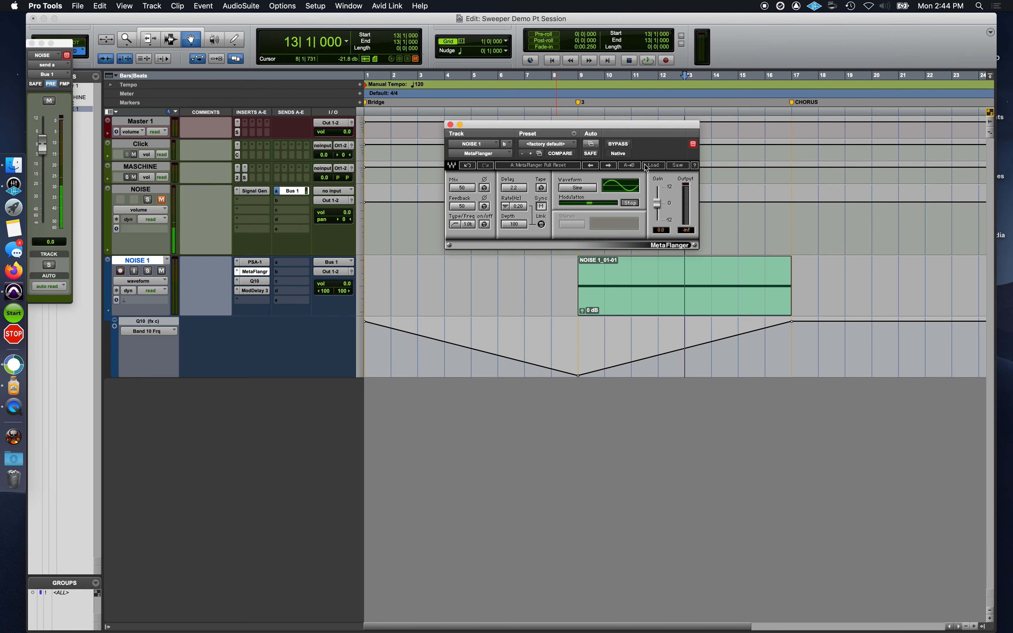
Step: Load the MetaFlanger's Classic phaser preset, play the sweep from bar 13 and lower the Mix to 0
{"action": "left_click", "coordinate": [609, 165]}
{"action": "left_click", "coordinate": [598, 166]}
{"action": "key", "text": "space"}
{"action": "key", "text": "space"}
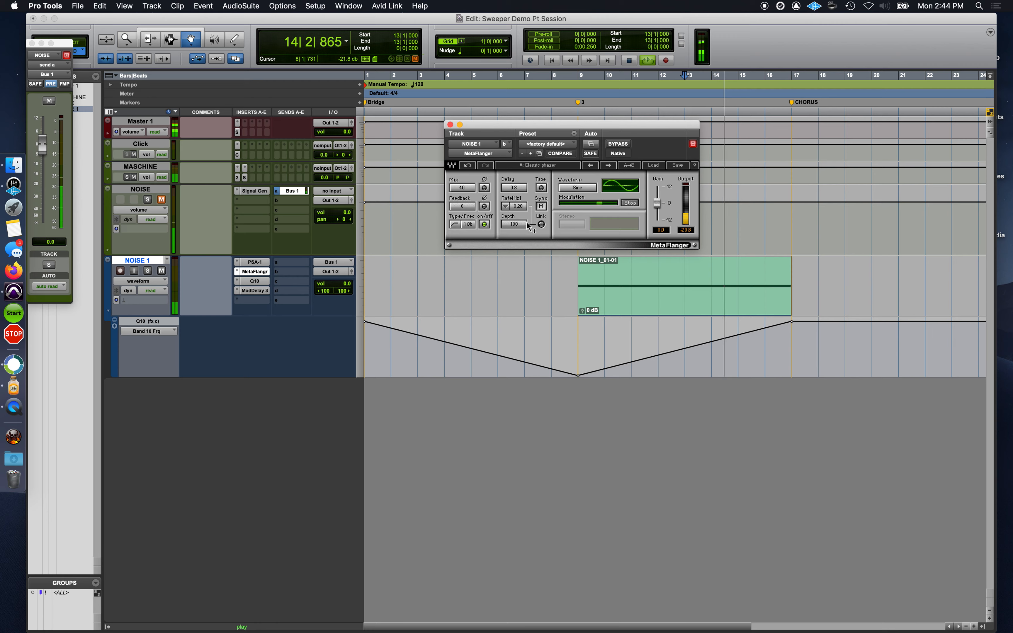
{"action": "left_click_drag", "start_coordinate": [466, 188], "coordinate": [466, 207]}
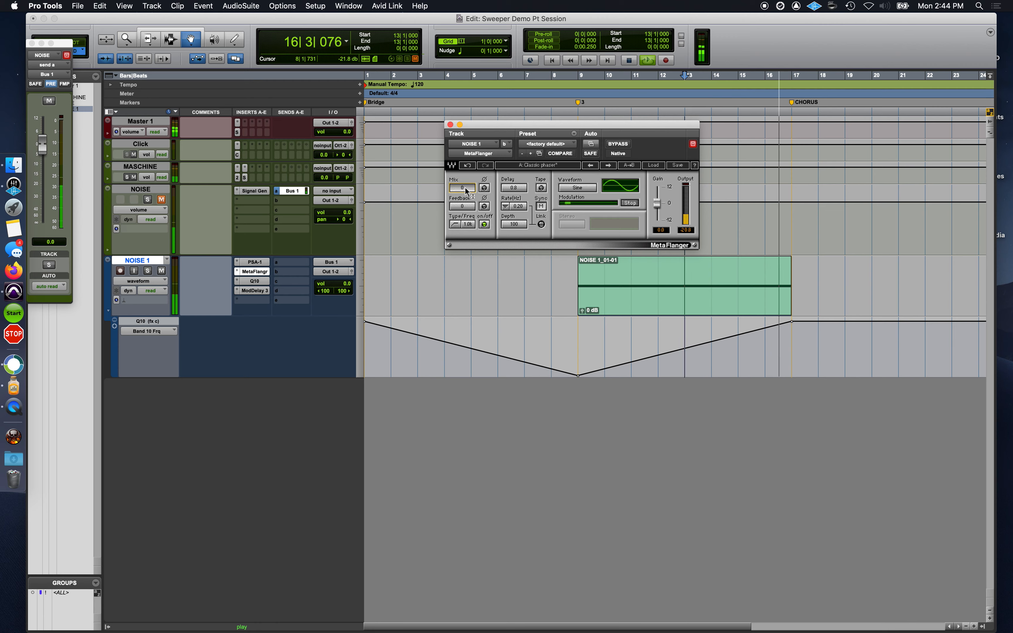
Step: Audition the Mutron Biphase, MXR grey stomp and Fast Rotor presets of the MetaFlanger during playback
{"action": "left_click", "coordinate": [614, 166]}
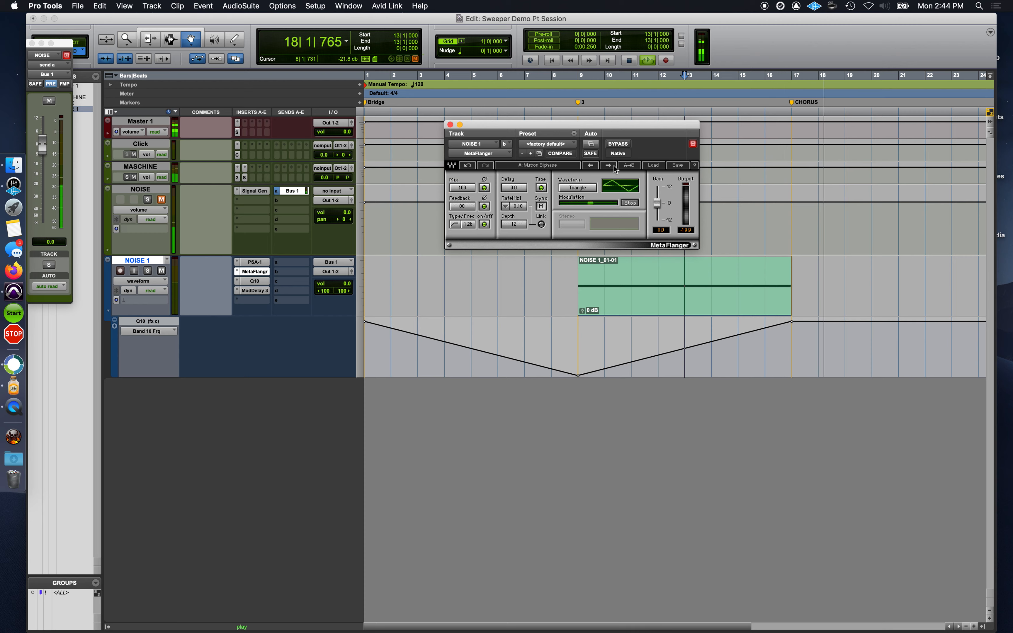
{"action": "key", "text": "space"}
{"action": "key", "text": "space"}
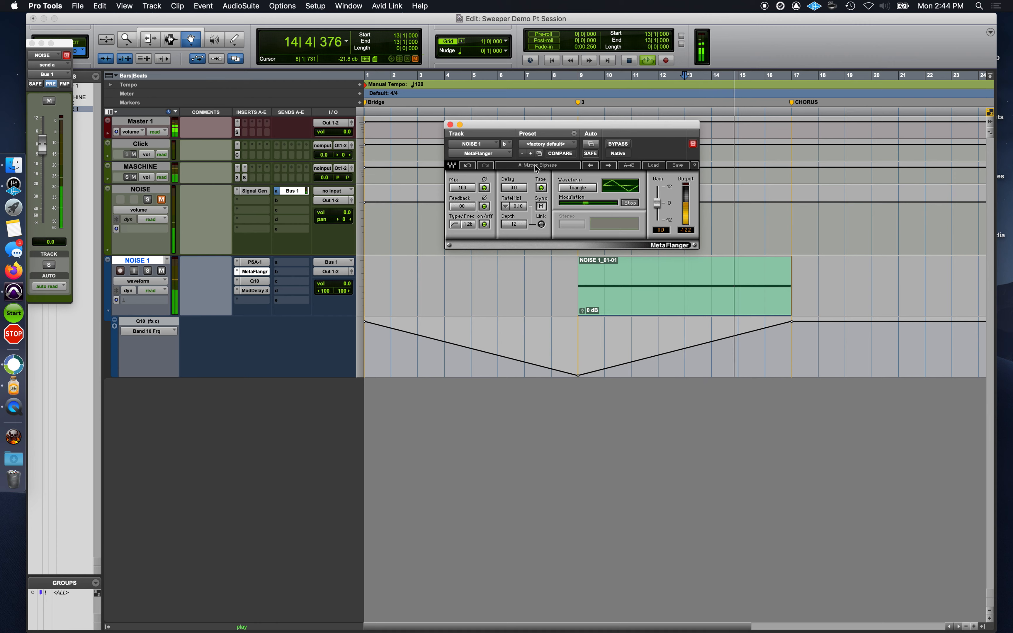
{"action": "left_click", "coordinate": [606, 166]}
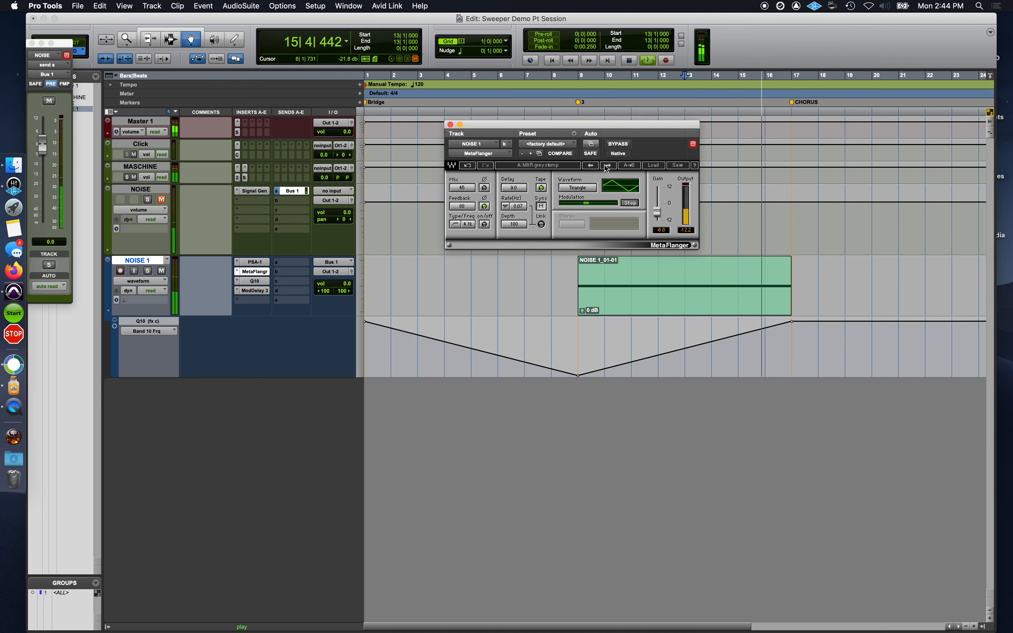
{"action": "left_click", "coordinate": [605, 165]}
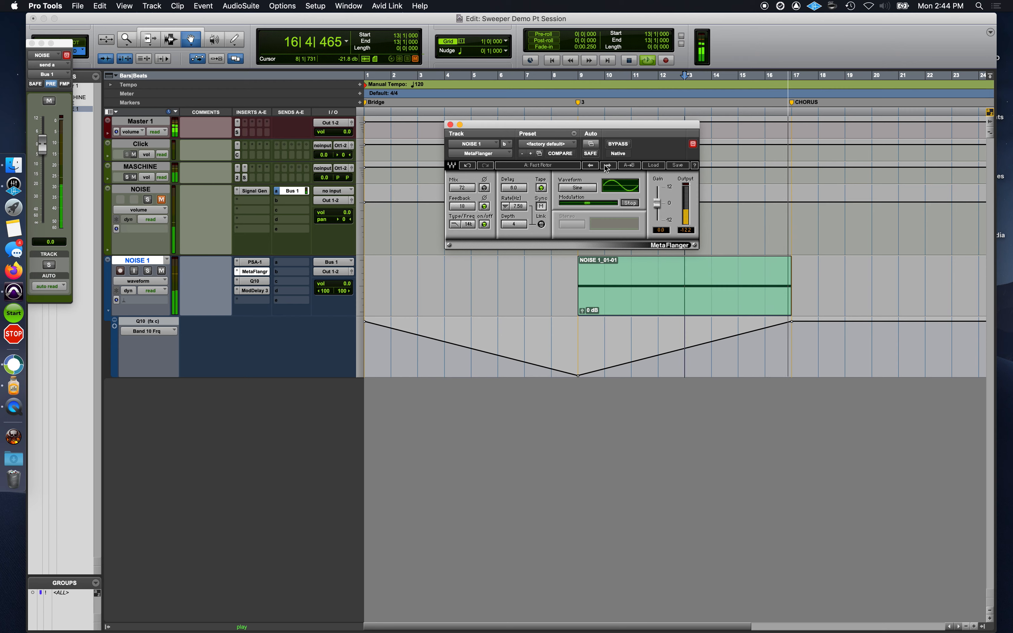
{"action": "key", "text": "space"}
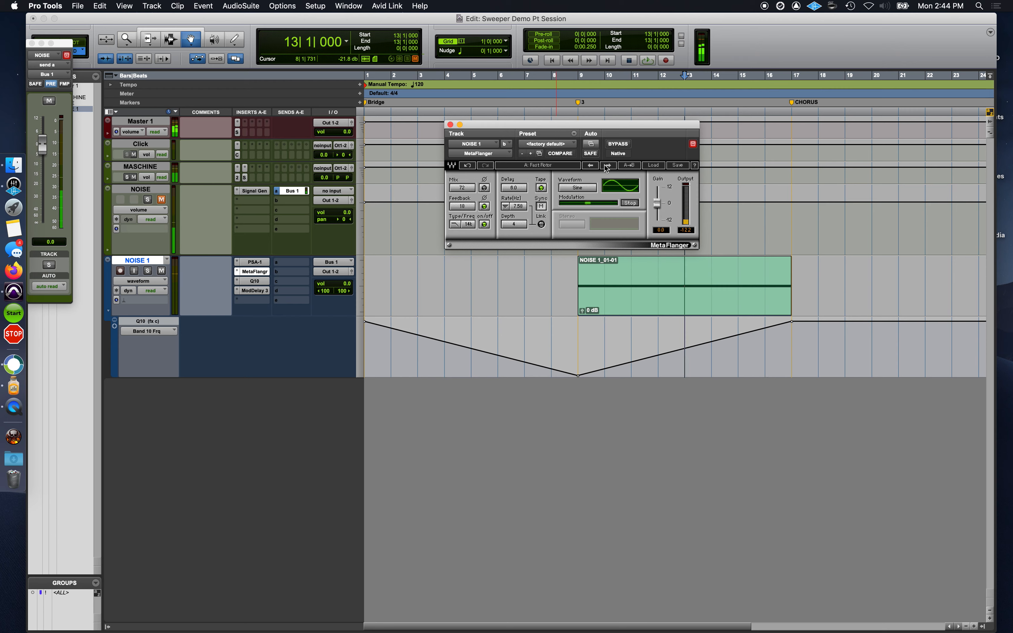
Step: Load the MetaFlanger's Itchycoo Park preset and bring its Mix down to 2 during playback
{"action": "left_click", "coordinate": [606, 165]}
{"action": "key", "text": "space"}
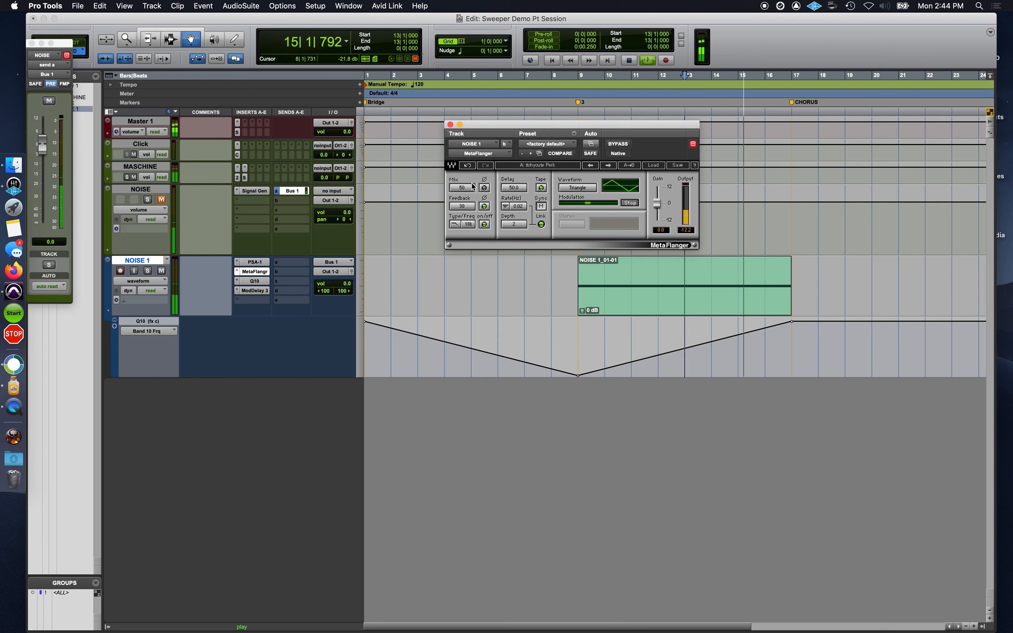
{"action": "left_click_drag", "start_coordinate": [470, 187], "coordinate": [471, 224]}
{"action": "key", "text": "space"}
{"action": "key", "text": "space"}
{"action": "key", "text": "space"}
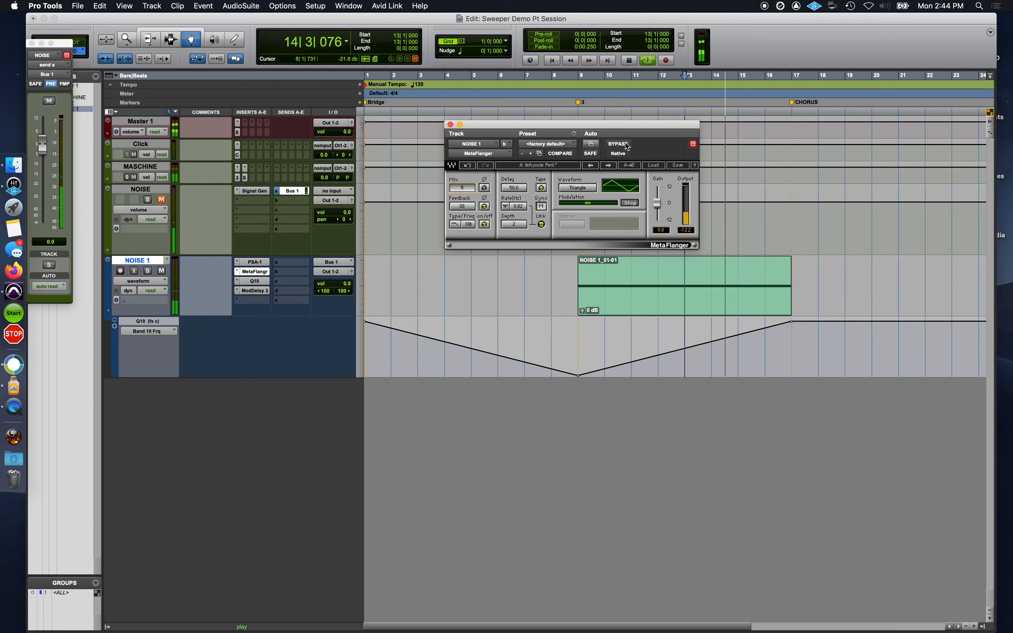
{"action": "left_click_drag", "start_coordinate": [468, 188], "coordinate": [468, 194]}
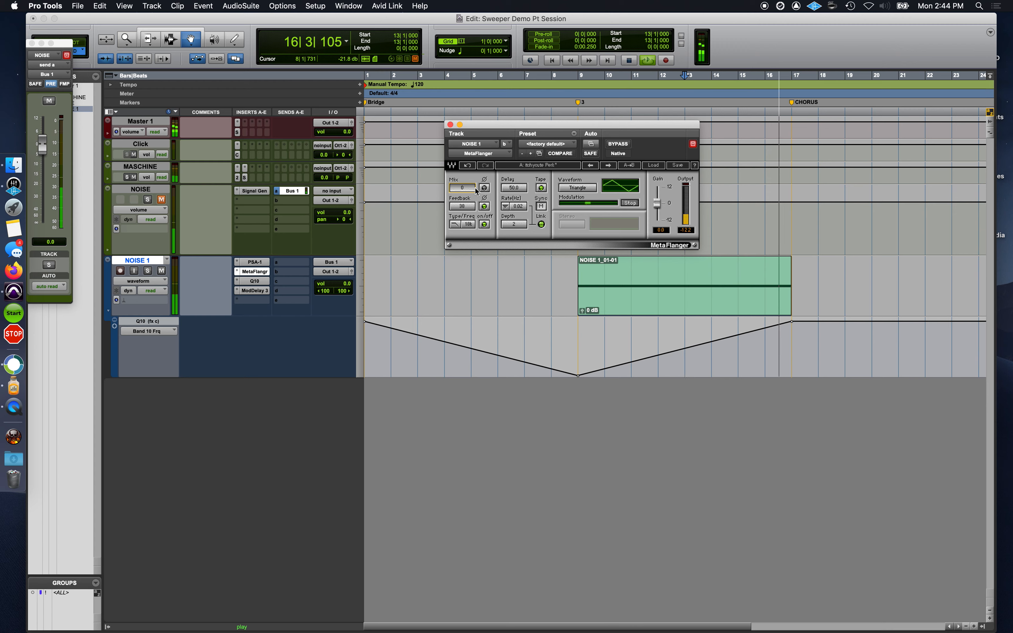
{"action": "left_click_drag", "start_coordinate": [475, 189], "coordinate": [475, 186]}
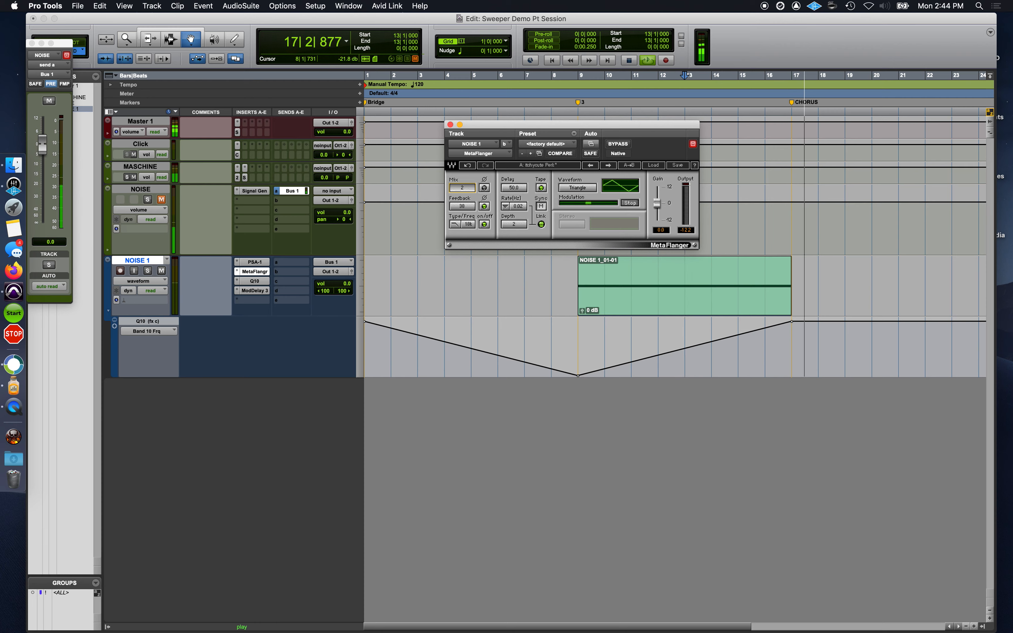
Step: Play the sweep from bar 13 to hear the flanger at its low mix setting
{"action": "key", "text": "space"}
{"action": "key", "text": "space"}
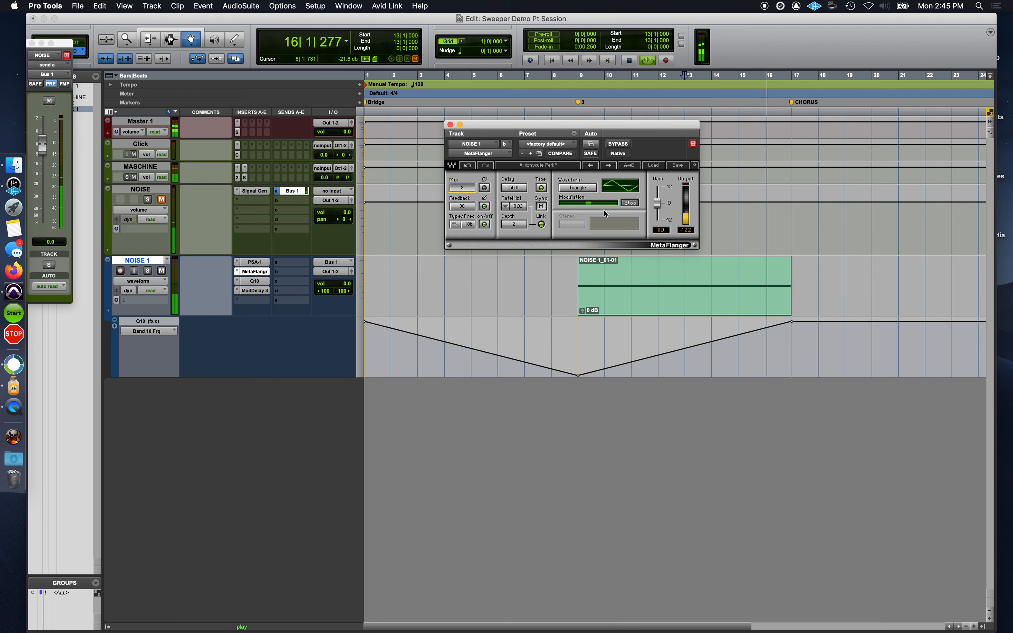
{"action": "key", "text": "space"}
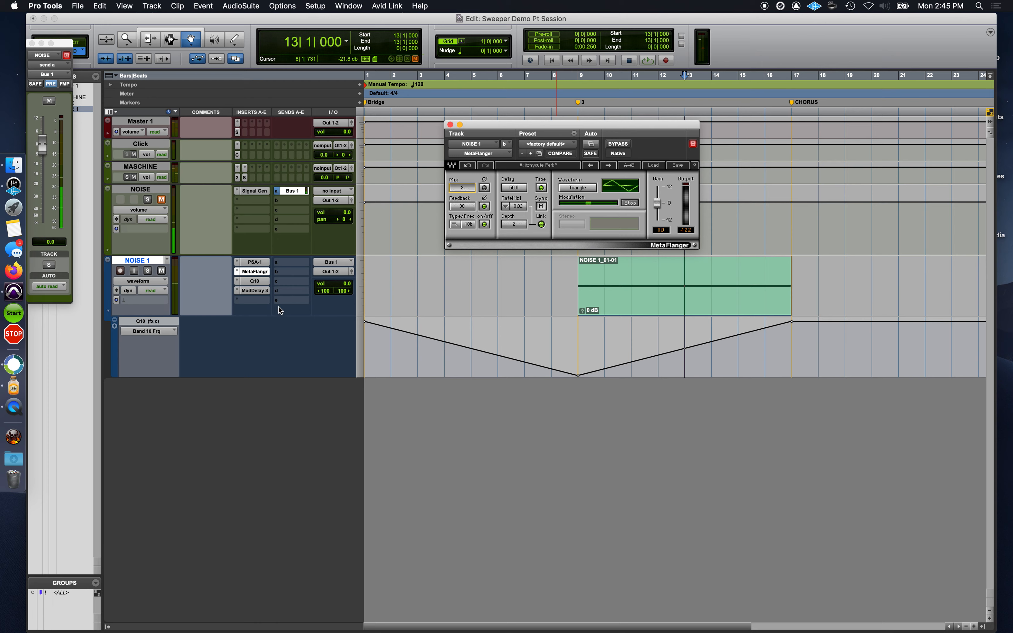
{"action": "left_click", "coordinate": [250, 301]}
{"action": "mouse_move", "coordinate": [312, 301]}
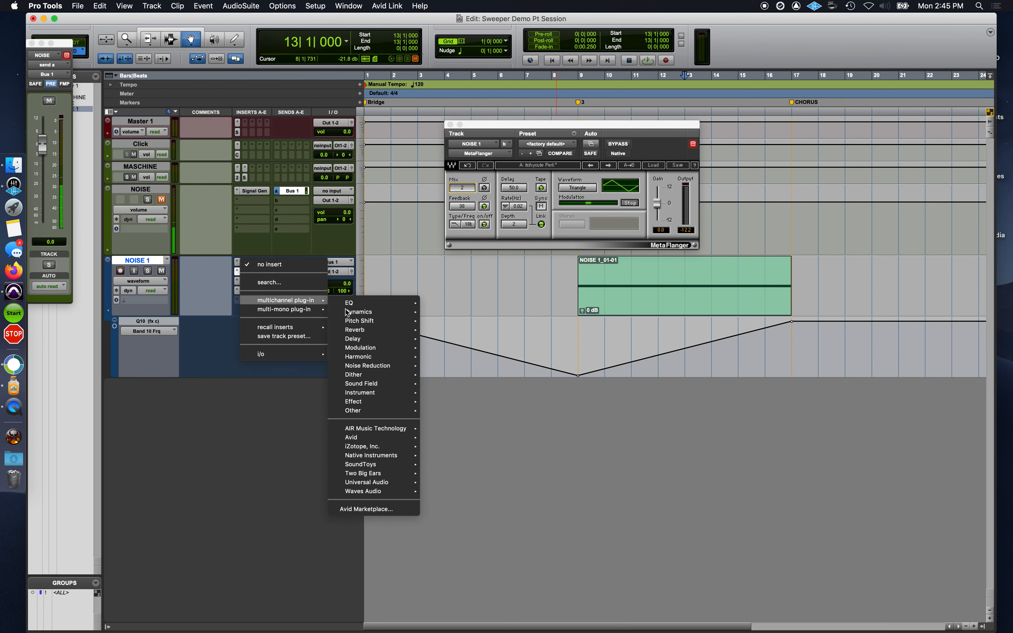
{"action": "left_click", "coordinate": [194, 262]}
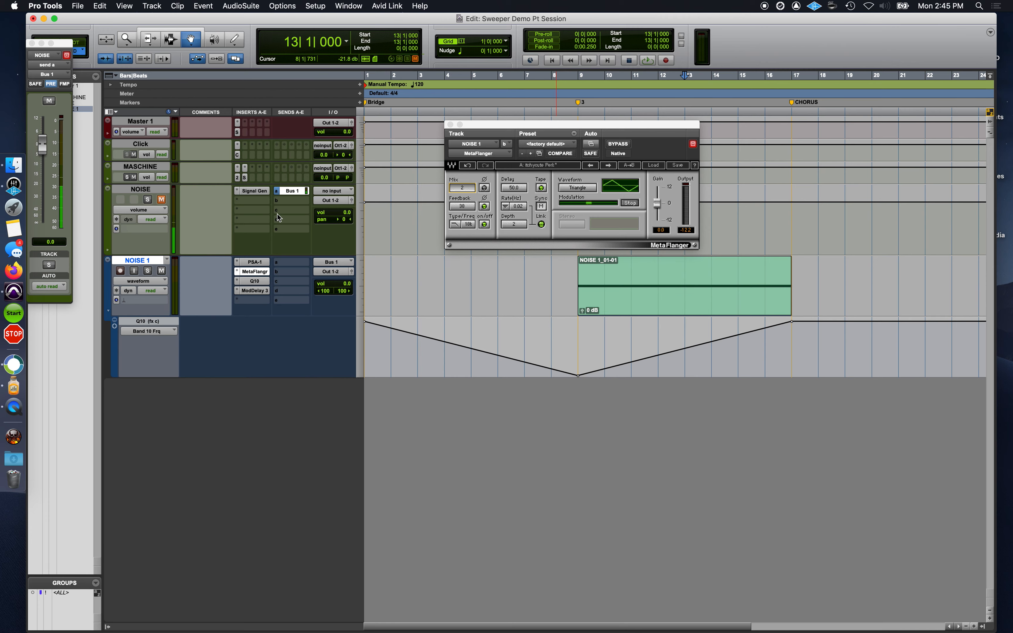
Step: Open the Mix window and arrange it and the MetaFlanger window so the NOISE 1 inserts are uncovered
{"action": "key", "text": "super+equal"}
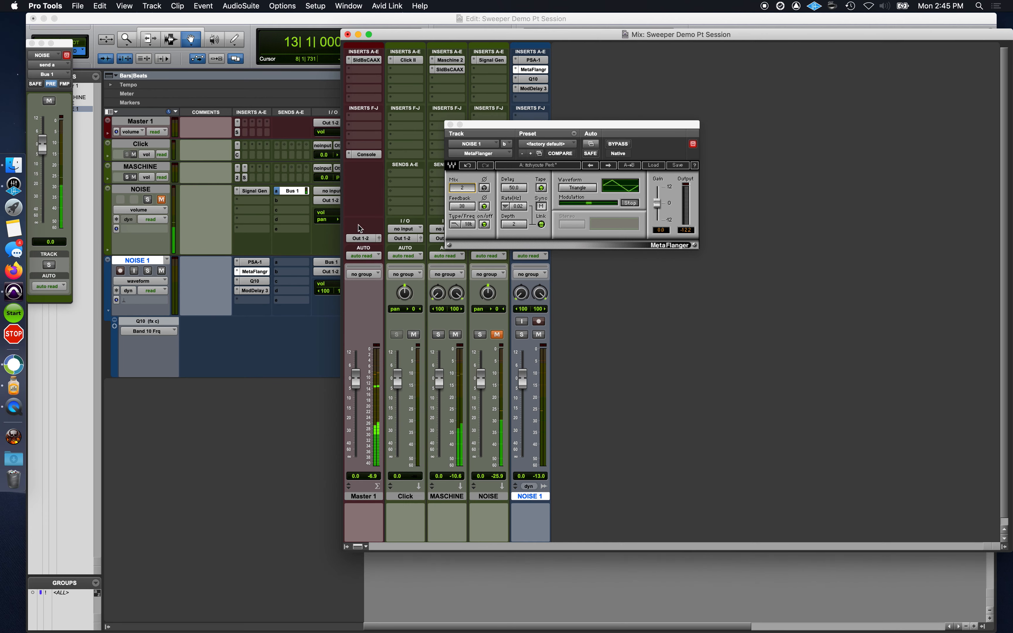
{"action": "left_click_drag", "start_coordinate": [460, 33], "coordinate": [368, 43]}
{"action": "left_click_drag", "start_coordinate": [478, 123], "coordinate": [536, 120]}
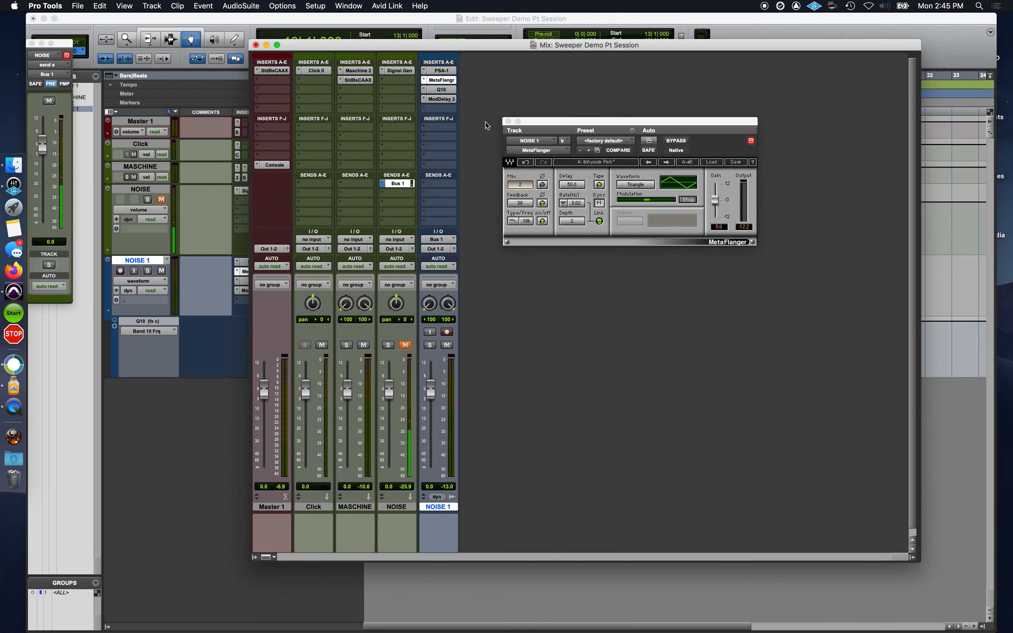
Step: Insert the multichannel Dyn3 Compressor/Limiter (stereo) in the fifth insert slot of NOISE 1
{"action": "left_click", "coordinate": [445, 110]}
{"action": "mouse_move", "coordinate": [489, 110]}
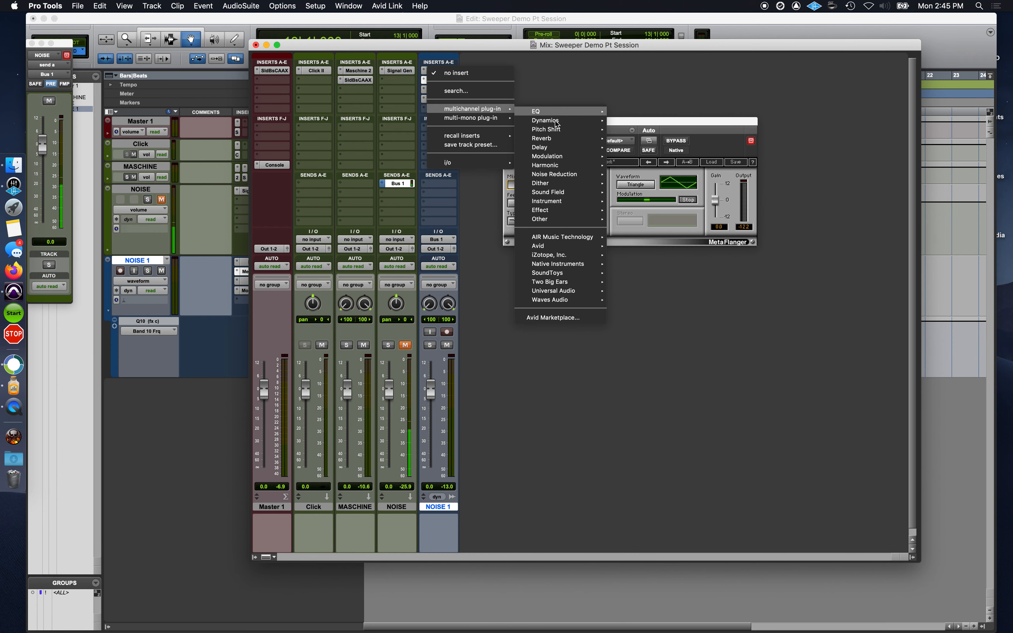
{"action": "mouse_move", "coordinate": [576, 125]}
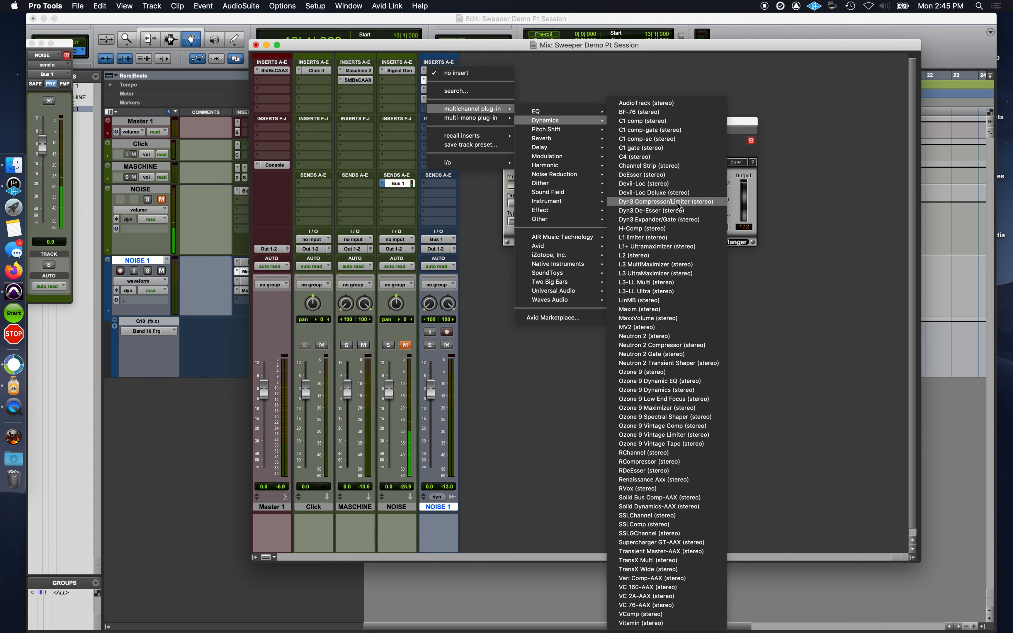
{"action": "left_click", "coordinate": [669, 207]}
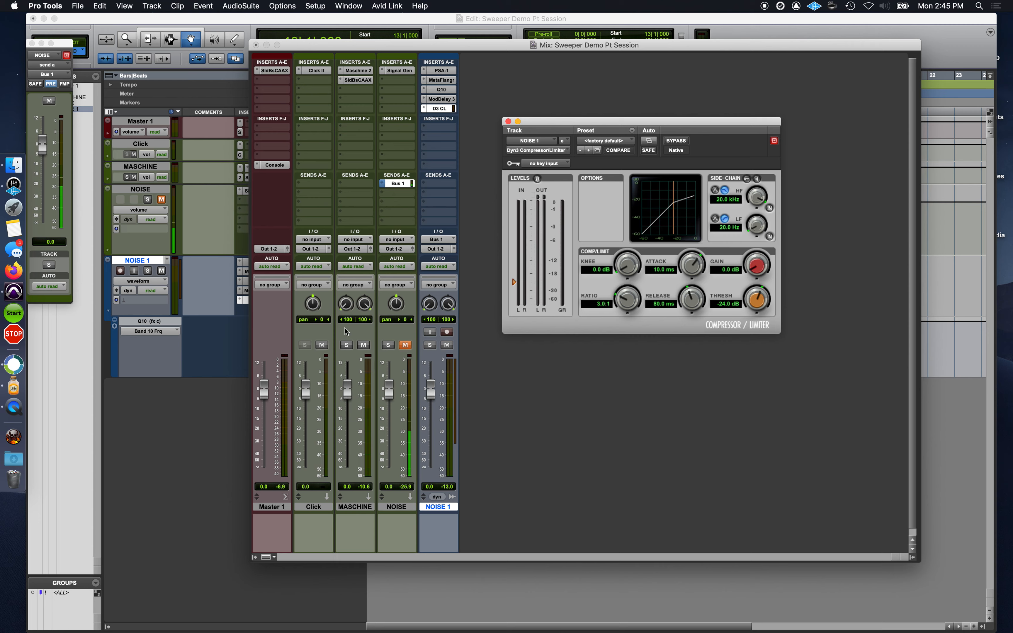
Step: Open the Maschine 2 plug-in of the MASCHINE track and close the floating NOISE send window
{"action": "left_click", "coordinate": [365, 71]}
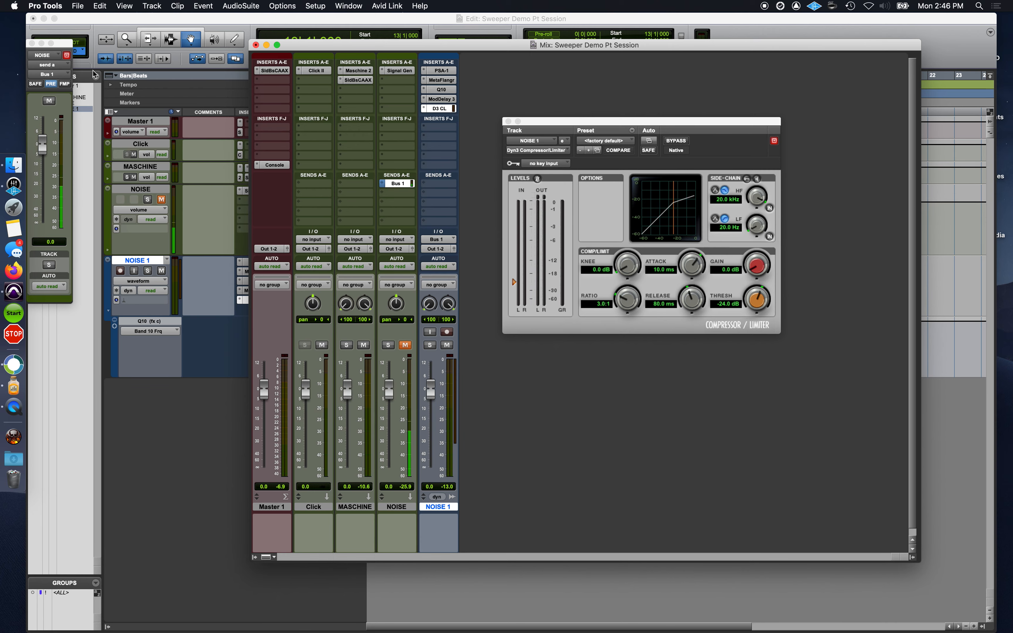
{"action": "left_click", "coordinate": [32, 43]}
{"action": "left_click", "coordinate": [35, 118]}
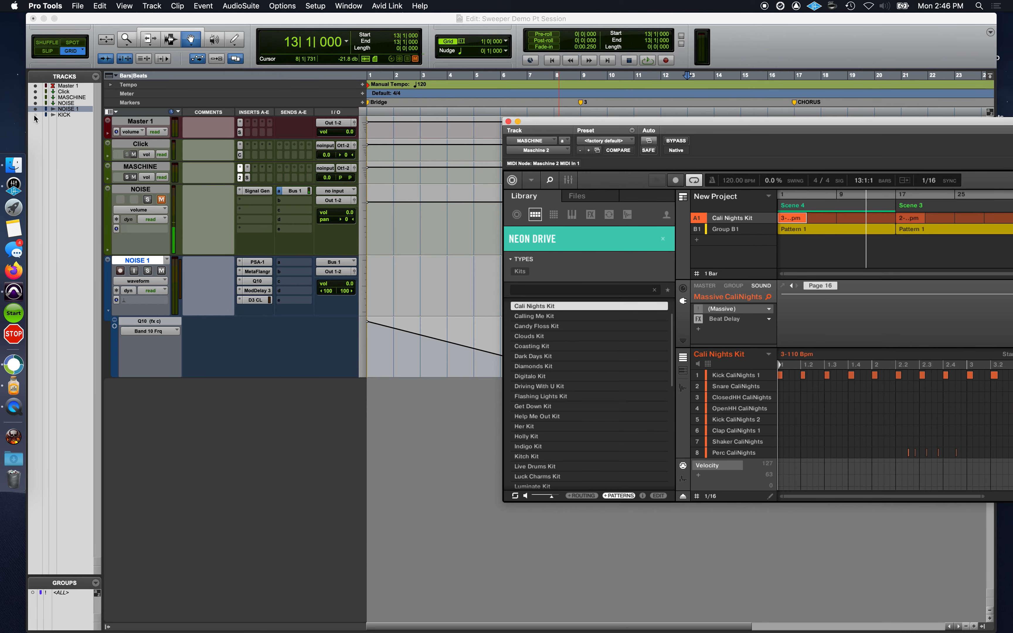
{"action": "left_click", "coordinate": [35, 114]}
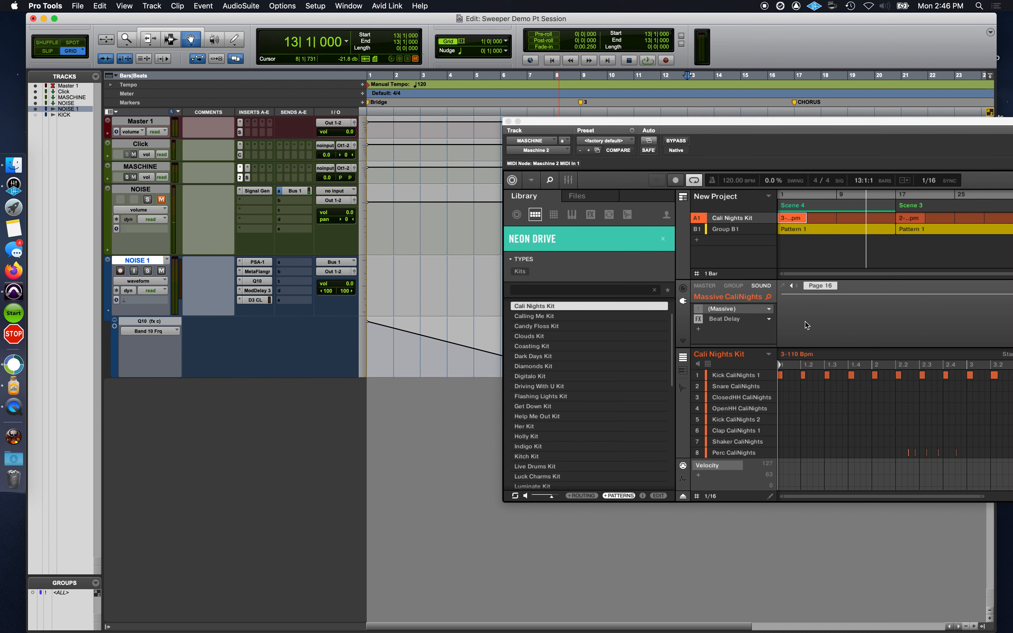
Step: Solo the Kick CaliNights 1 sound in the Cali Nights Kit and move the Maschine window aside
{"action": "left_click", "coordinate": [740, 379]}
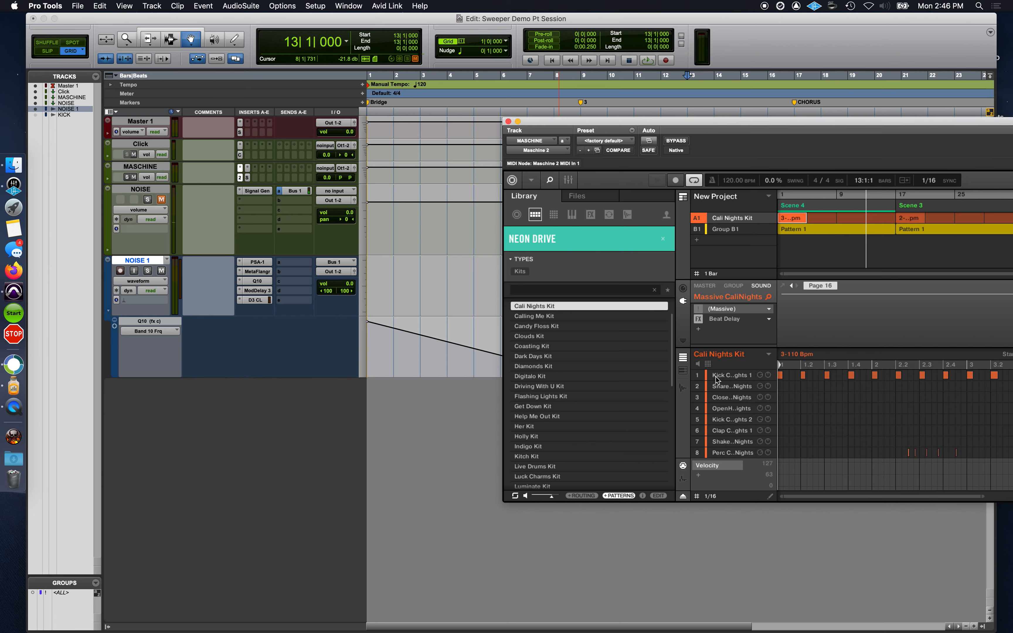
{"action": "left_click", "coordinate": [698, 379]}
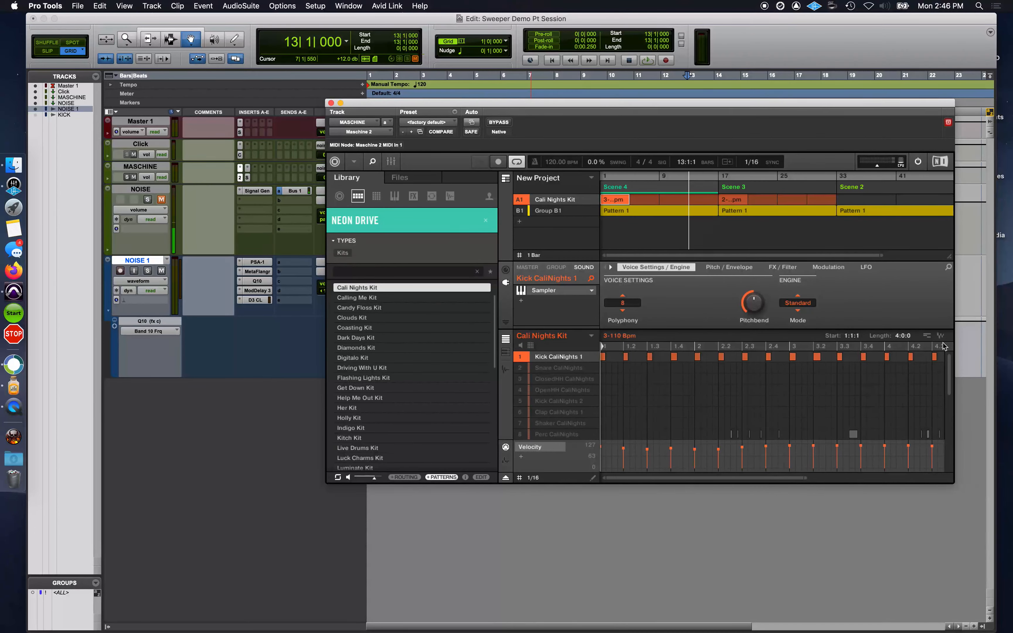
{"action": "left_click_drag", "start_coordinate": [654, 103], "coordinate": [802, 123]}
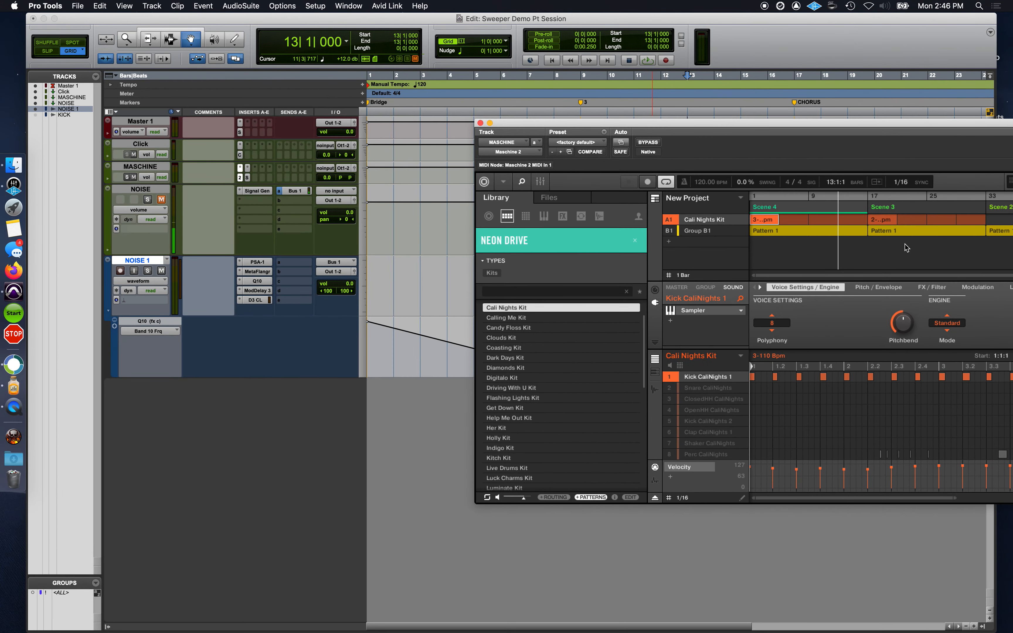
Step: Show the hidden KICK track and export the soloed kick pattern as audio onto it at bar 15
{"action": "left_click", "coordinate": [36, 115]}
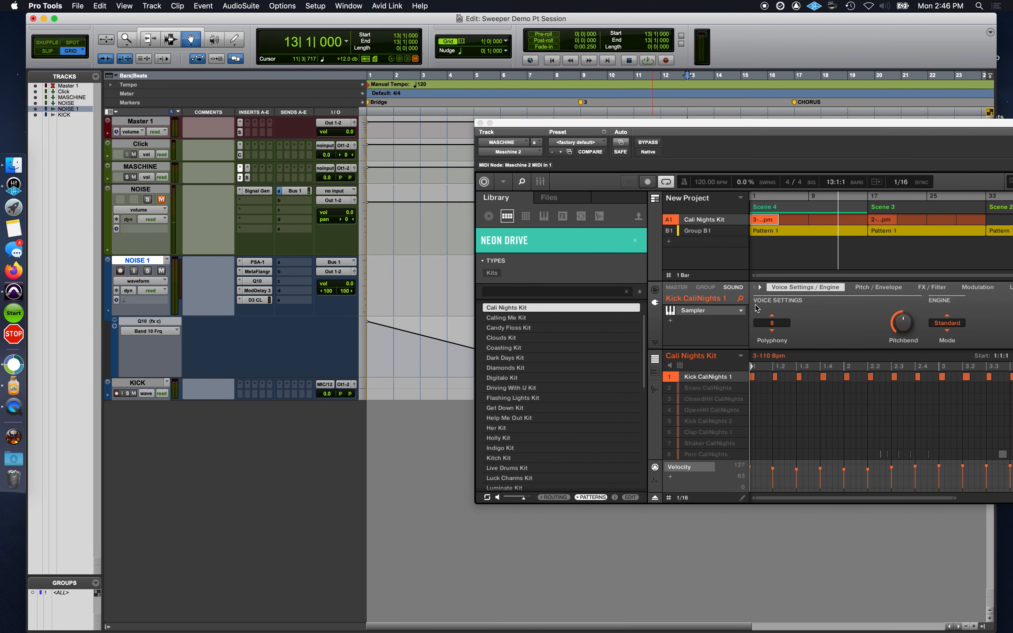
{"action": "left_click_drag", "start_coordinate": [795, 124], "coordinate": [371, 226]}
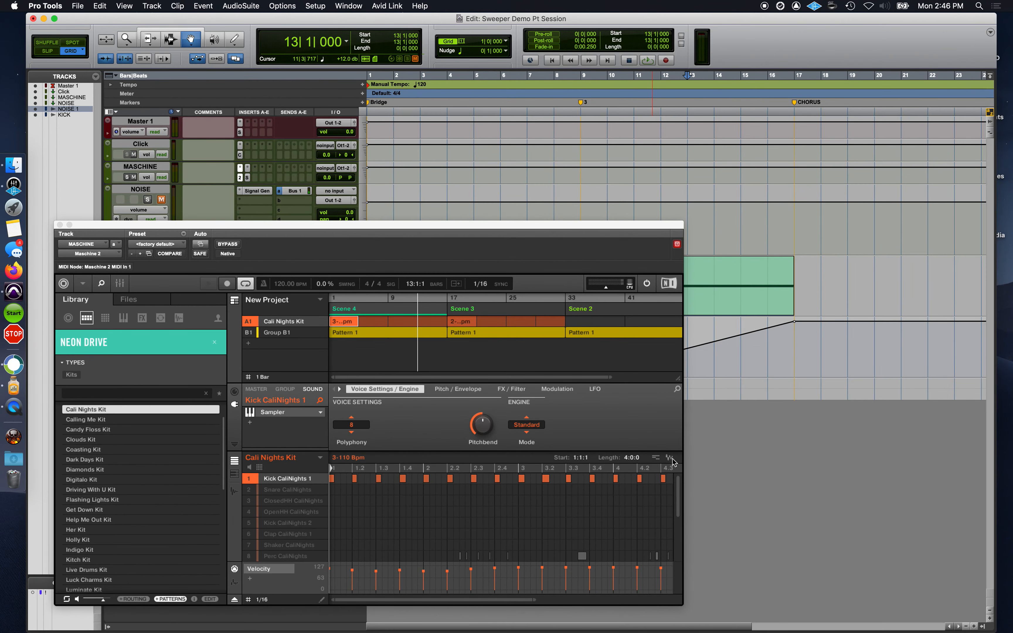
{"action": "left_click_drag", "start_coordinate": [672, 460], "coordinate": [676, 454]}
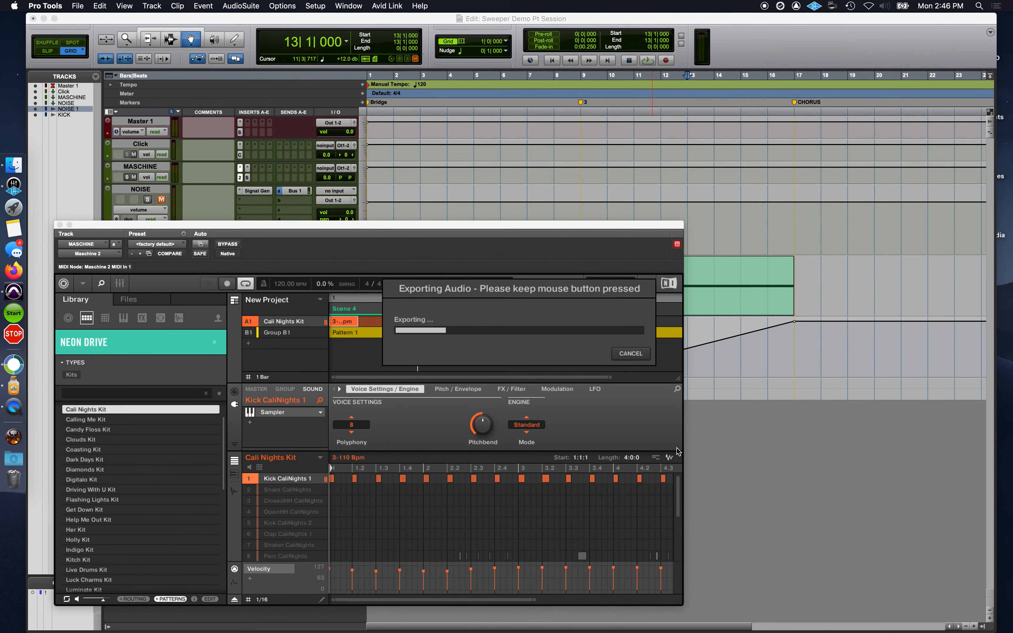
{"action": "left_click_drag", "start_coordinate": [679, 452], "coordinate": [744, 391]}
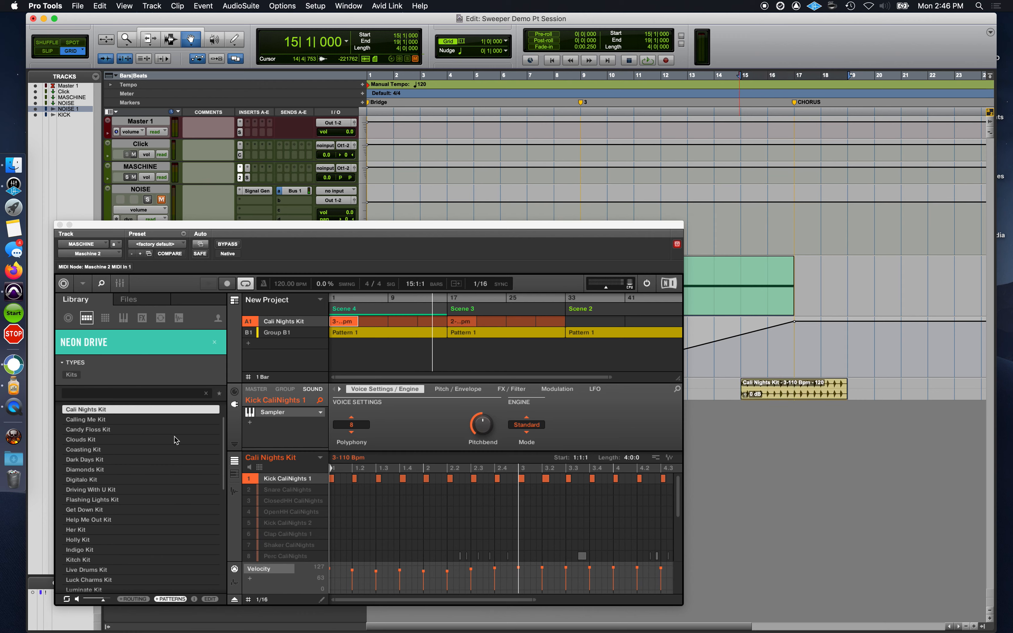
Step: Unsolo the Kick CaliNights 1 sound in the Cali Nights Kit
{"action": "left_click", "coordinate": [251, 478]}
{"action": "right_click", "coordinate": [250, 478]}
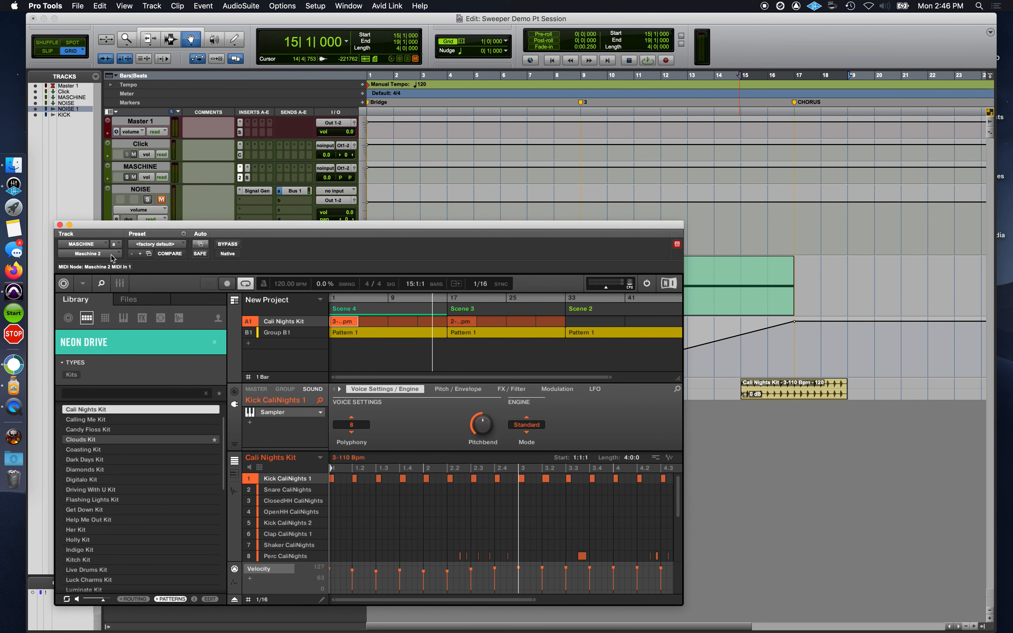
Step: Close the Maschine plug-in window and move the exported kick clip on the KICK track to bar 1
{"action": "left_click", "coordinate": [60, 225]}
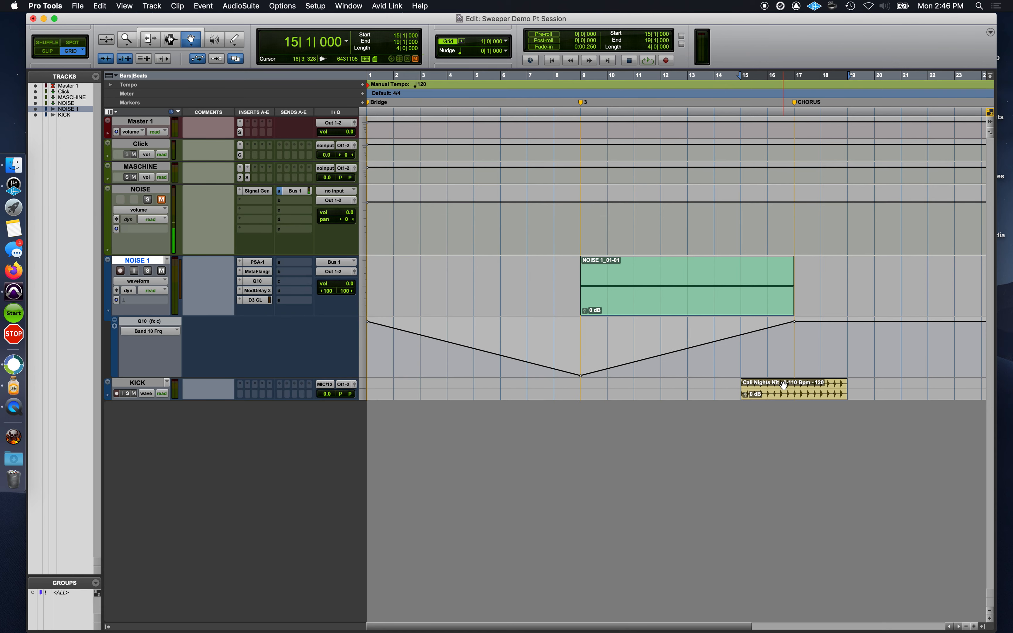
{"action": "left_click", "coordinate": [784, 386]}
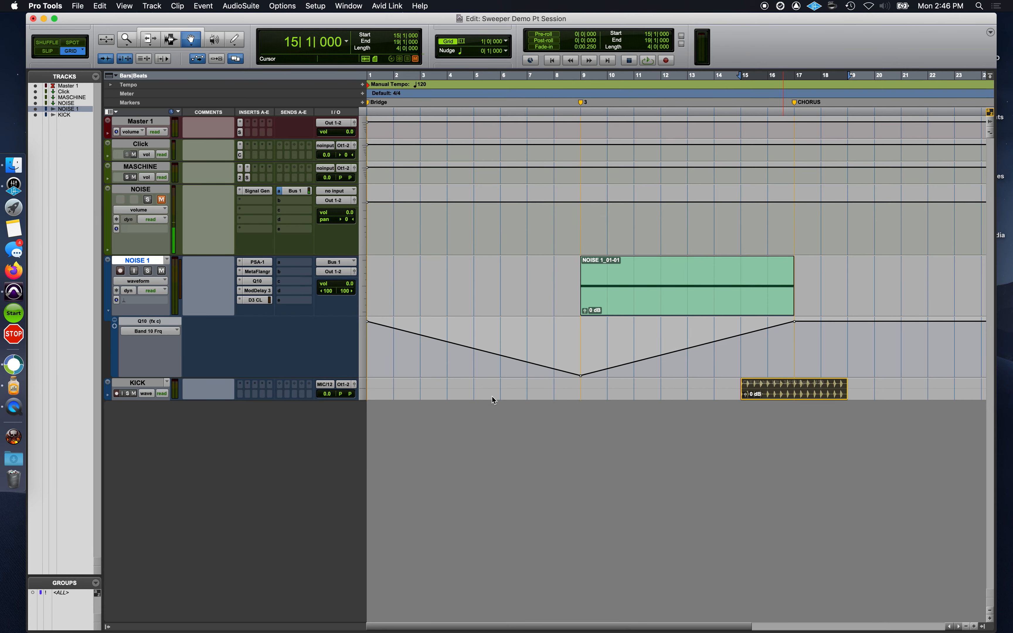
{"action": "left_click_drag", "start_coordinate": [493, 400], "coordinate": [383, 384]}
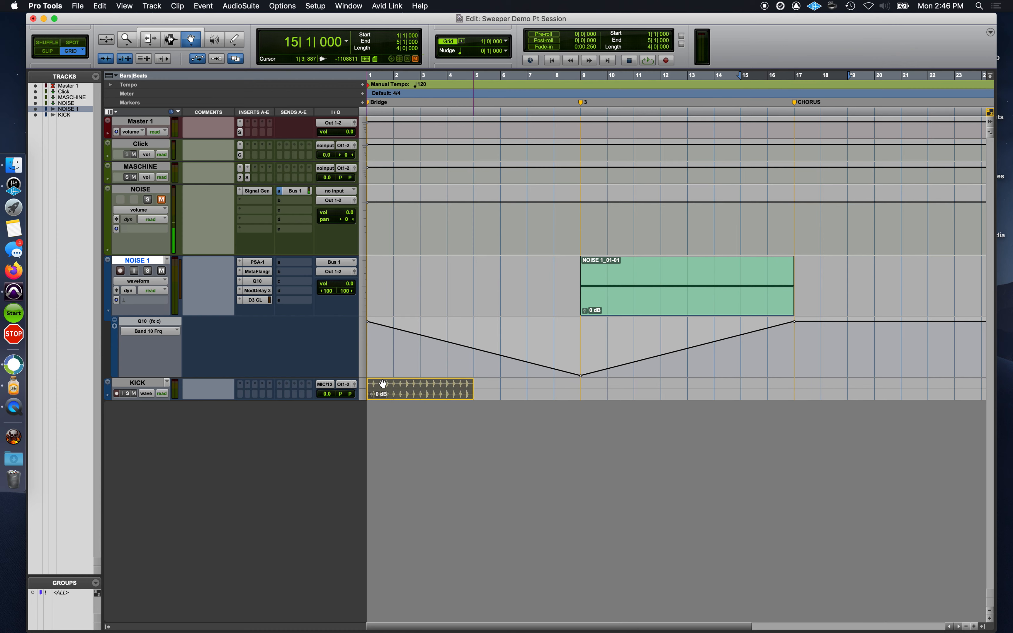
Step: Duplicate the kick clip end to end along the KICK track until the copies run past bar 72
{"action": "key", "text": "super+d"}
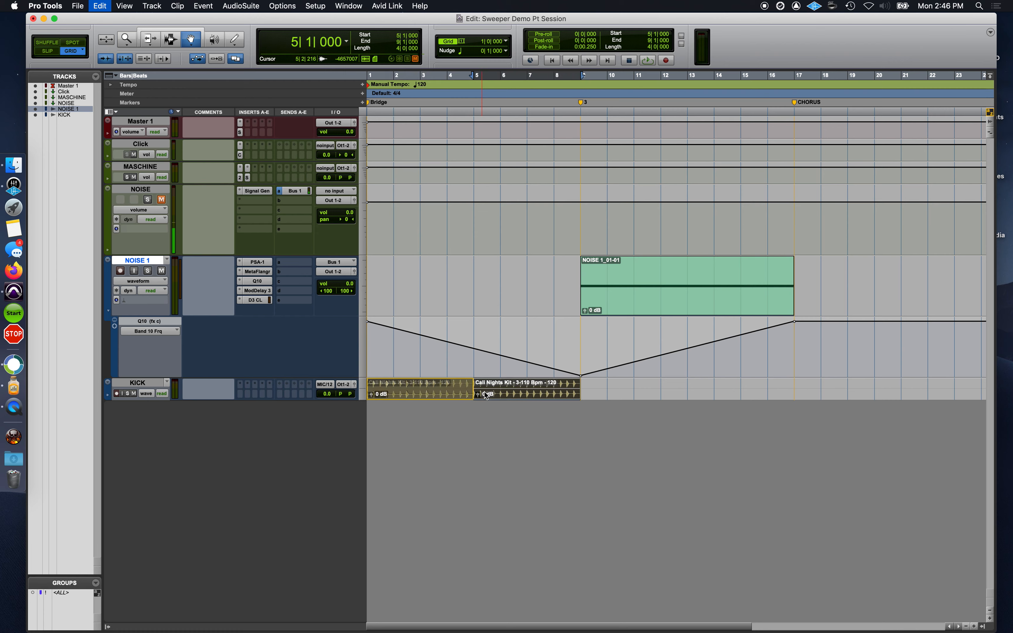
{"action": "key", "text": "super+d"}
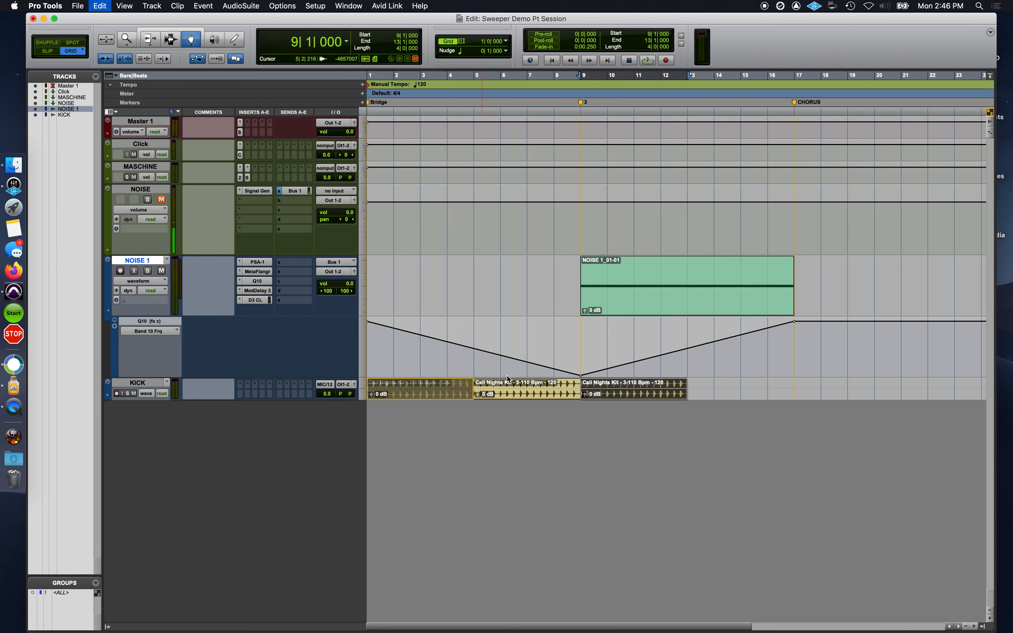
{"action": "key", "text": "super+d"}
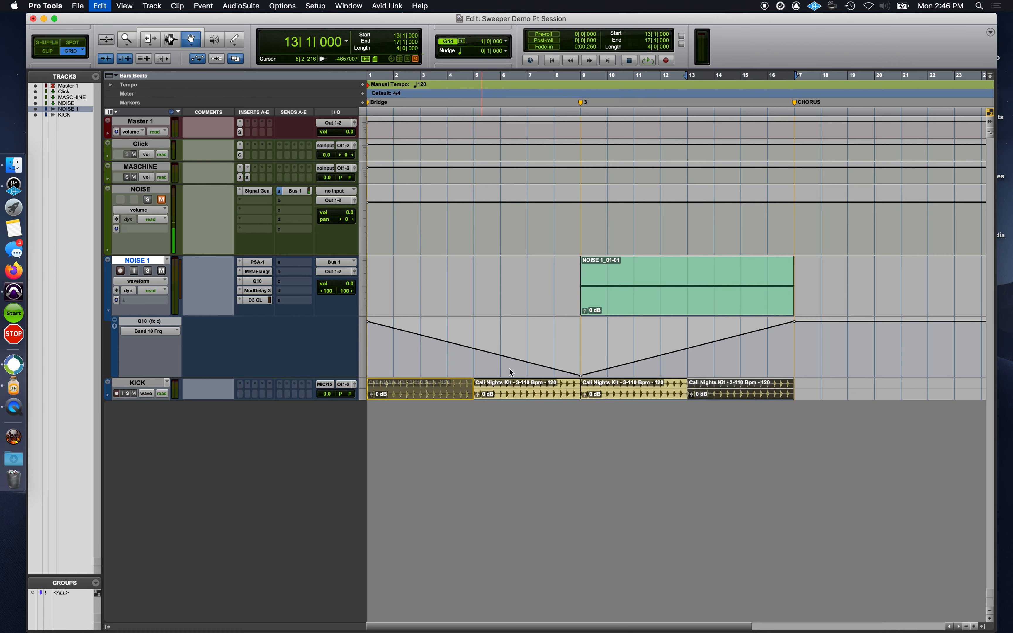
{"action": "key", "text": "super+d"}
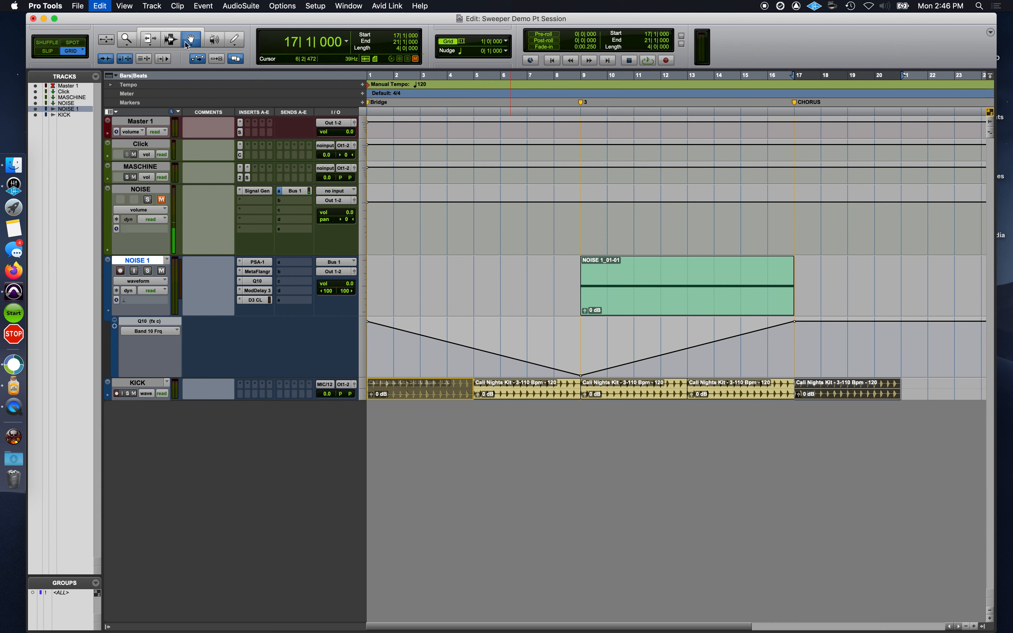
{"action": "key", "text": "super+d"}
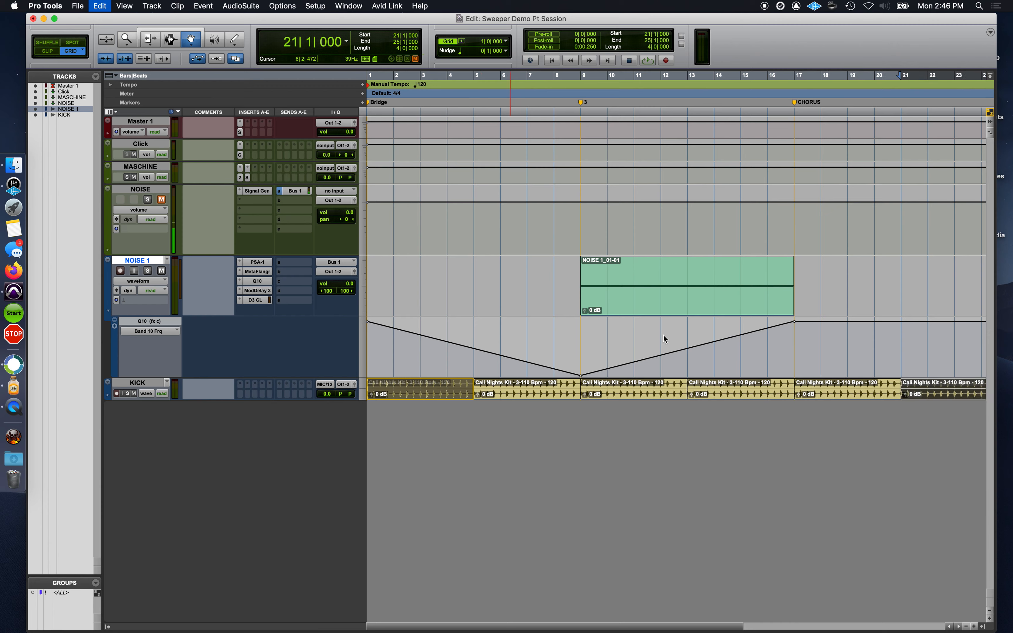
{"action": "key", "text": "super+d"}
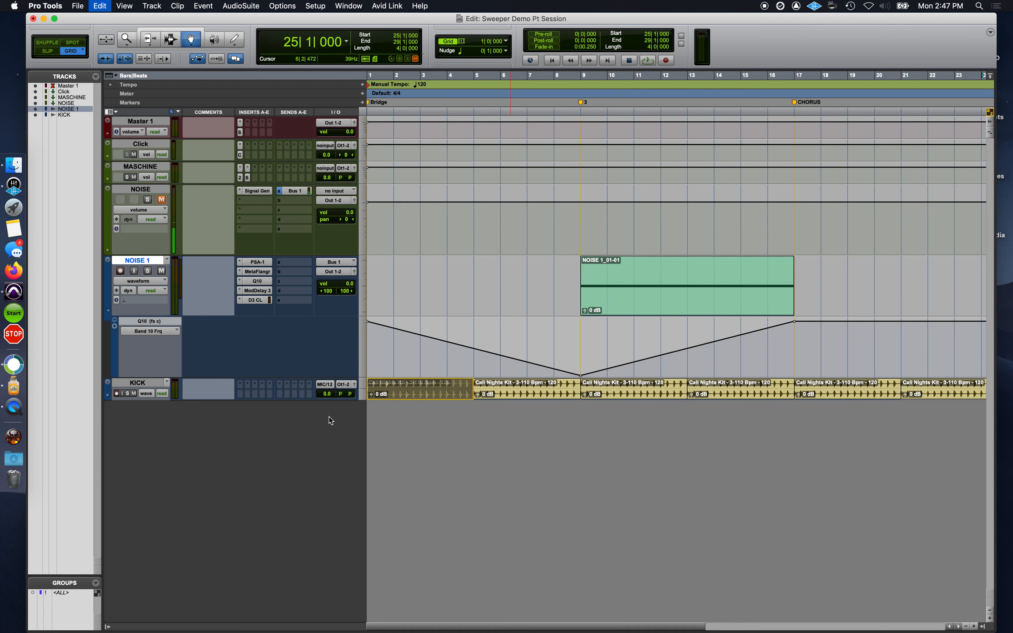
{"action": "key", "text": "super+d"}
{"action": "key", "text": "super+d"}
{"action": "key", "text": "super+d"}
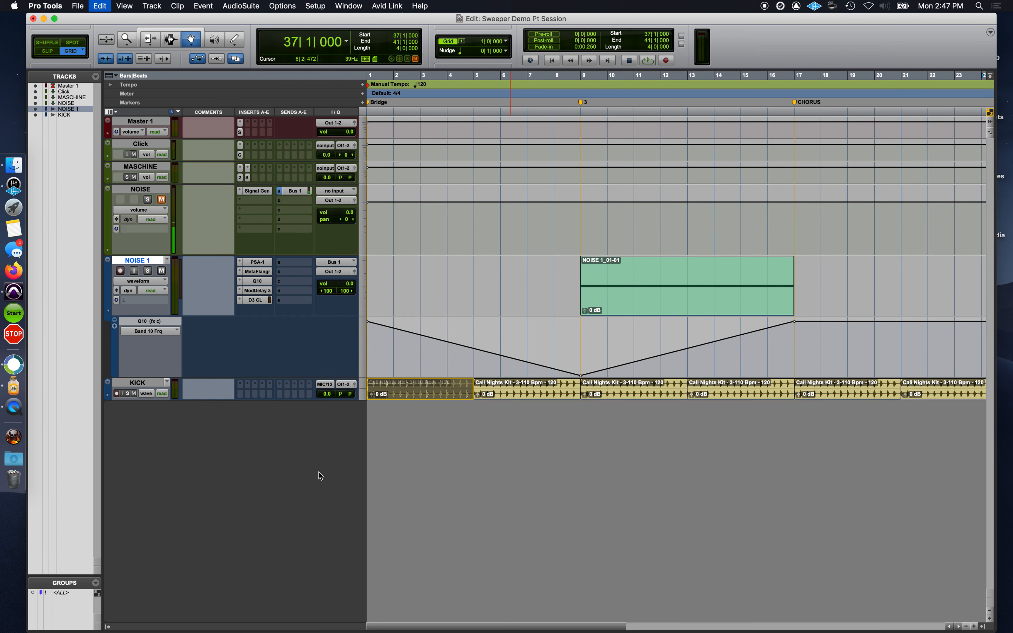
{"action": "key", "text": "super+d"}
{"action": "key", "text": "super+d"}
{"action": "key", "text": "super+d"}
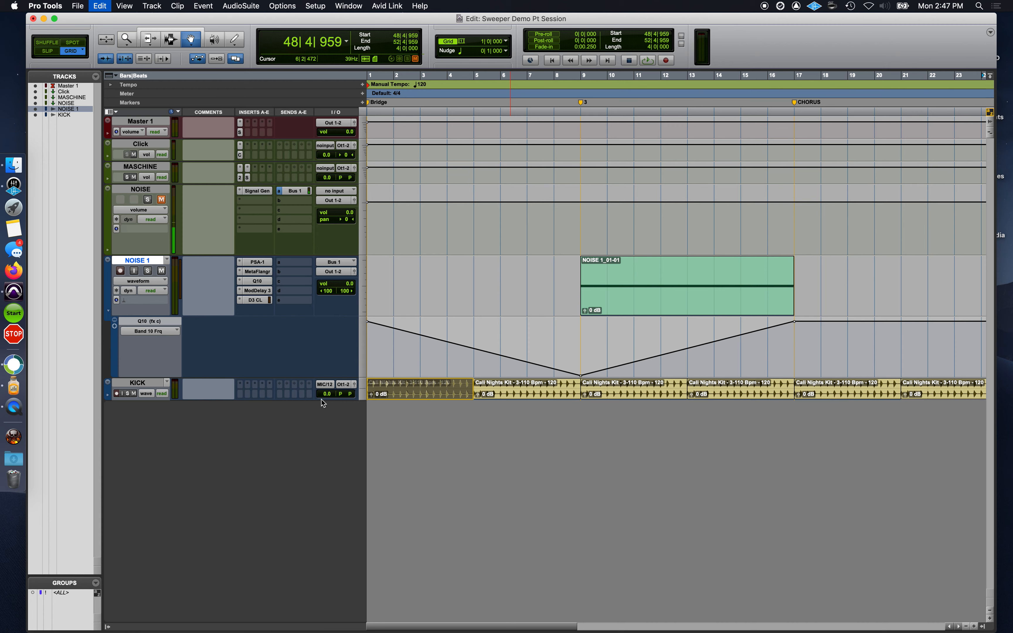
{"action": "key", "text": "super+d"}
{"action": "key", "text": "super+d"}
{"action": "key", "text": "super+d"}
{"action": "key", "text": "super+d"}
{"action": "key", "text": "super+d"}
{"action": "key", "text": "super+d"}
Step: Lower the KICK track's volume all the way to -∞ and bring up the Mix window
{"action": "key", "text": "F7"}
{"action": "left_click_drag", "start_coordinate": [325, 393], "coordinate": [324, 441]}
{"action": "key", "text": "super+equal"}
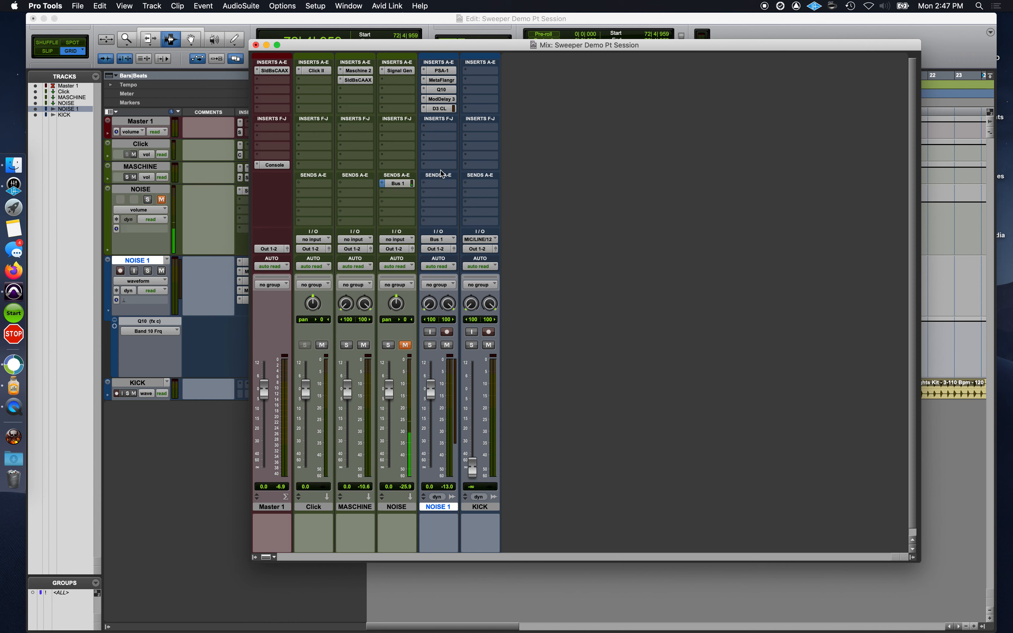
Step: Assign the KICK track's first send to Bus 10 (Mono)
{"action": "left_click", "coordinate": [439, 184]}
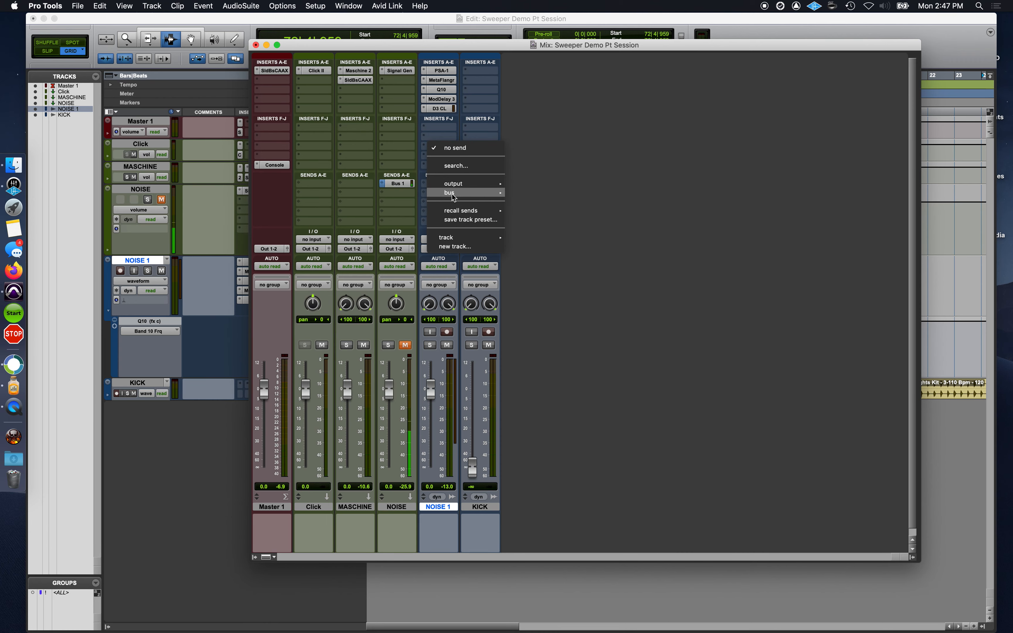
{"action": "left_click", "coordinate": [406, 166]}
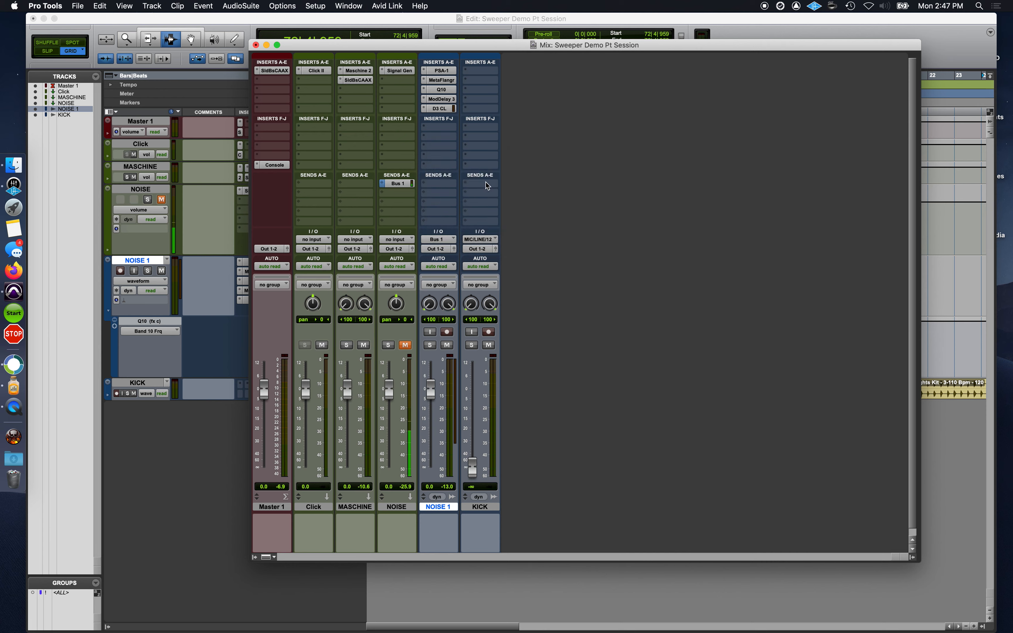
{"action": "left_click", "coordinate": [483, 183]}
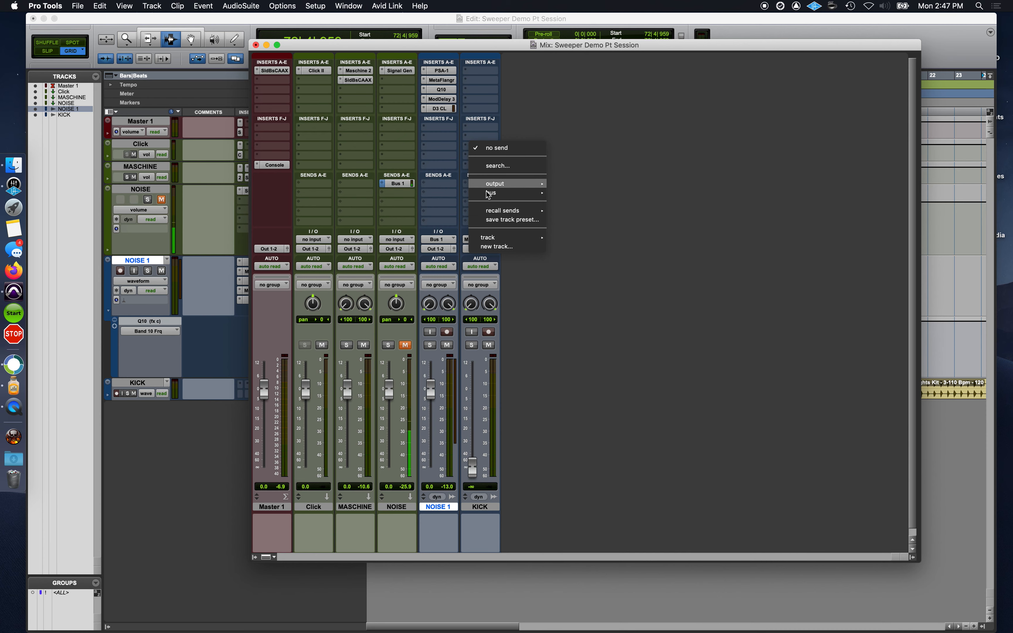
{"action": "mouse_move", "coordinate": [542, 194]}
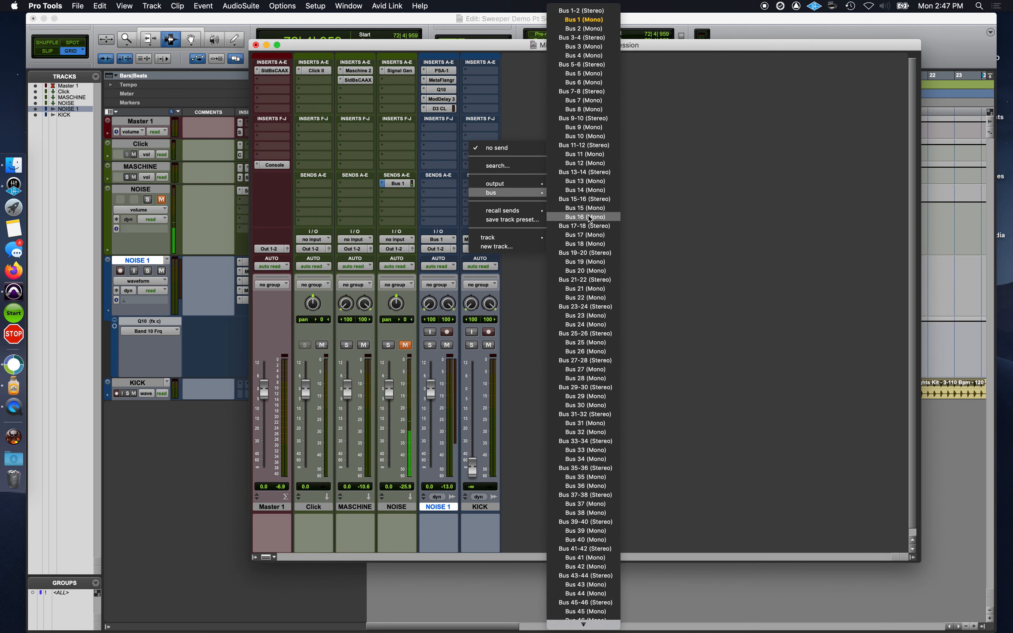
{"action": "left_click", "coordinate": [604, 135]}
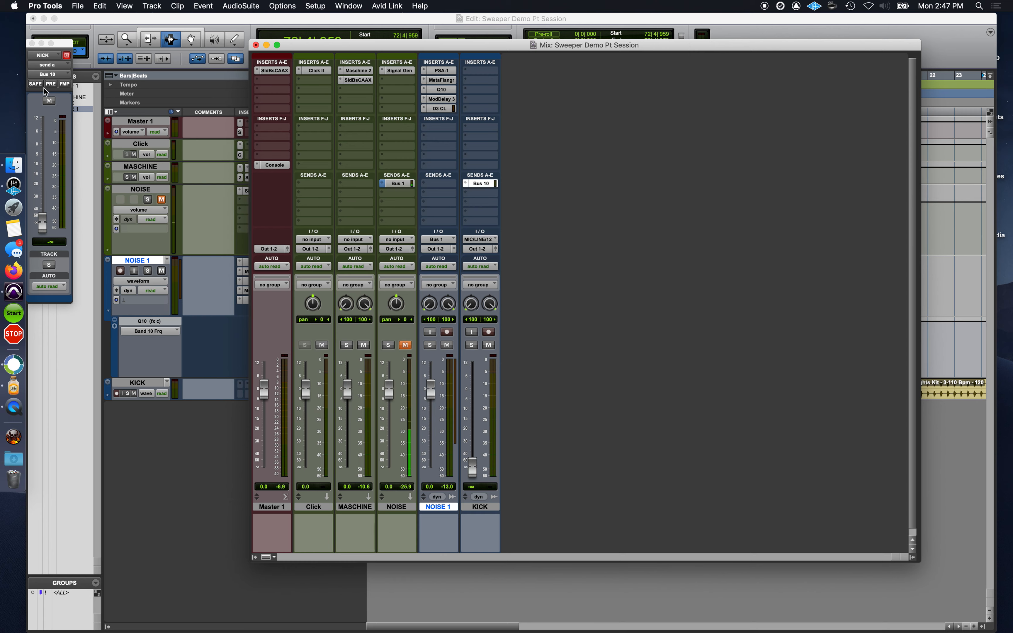
Step: Make the KICK track's Bus 10 send pre-fader, set its level to 0.0 dB and close the send window
{"action": "left_click_drag", "start_coordinate": [68, 43], "coordinate": [561, 96]}
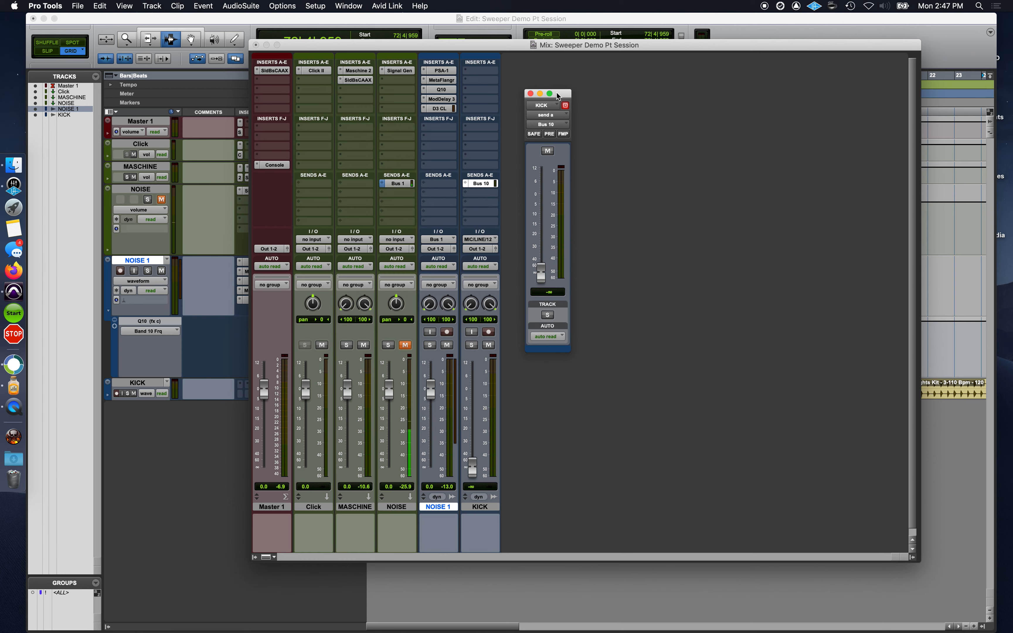
{"action": "left_click", "coordinate": [550, 134]}
{"action": "left_click", "coordinate": [551, 293], "text": "alt"}
{"action": "left_click", "coordinate": [530, 93]}
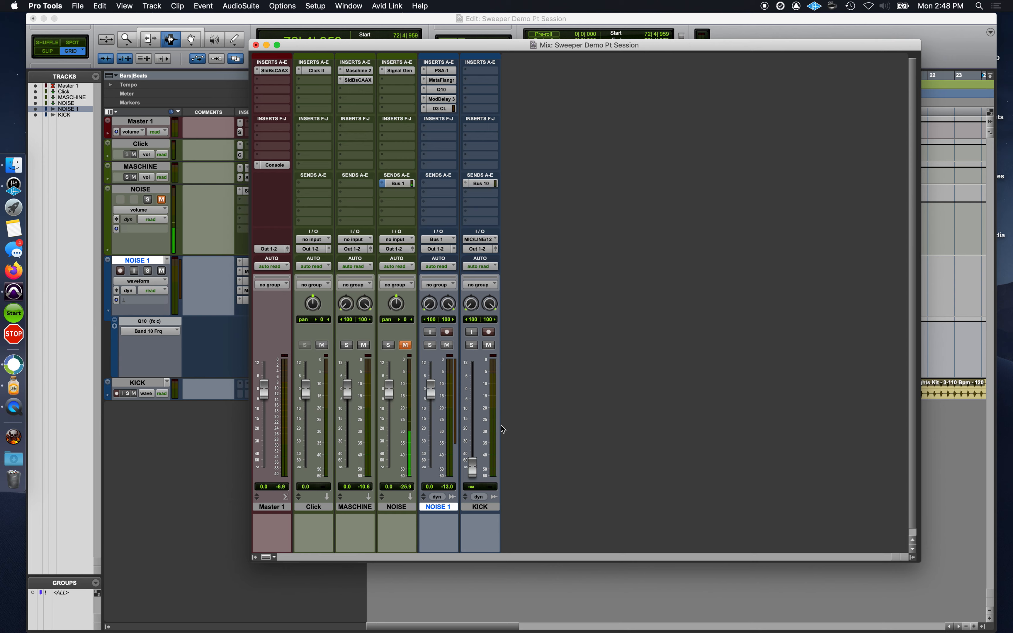
Step: Enable the external side-chain key on the NOISE 1 track's Dyn3 Compressor/Limiter and set its key input to Bus 10
{"action": "left_click", "coordinate": [441, 109]}
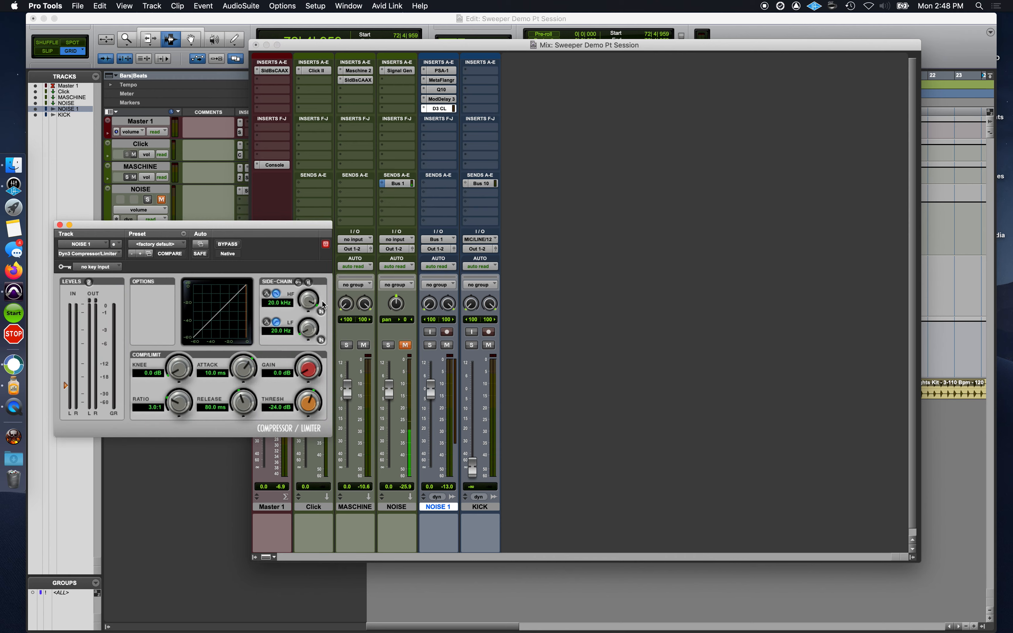
{"action": "left_click", "coordinate": [299, 283]}
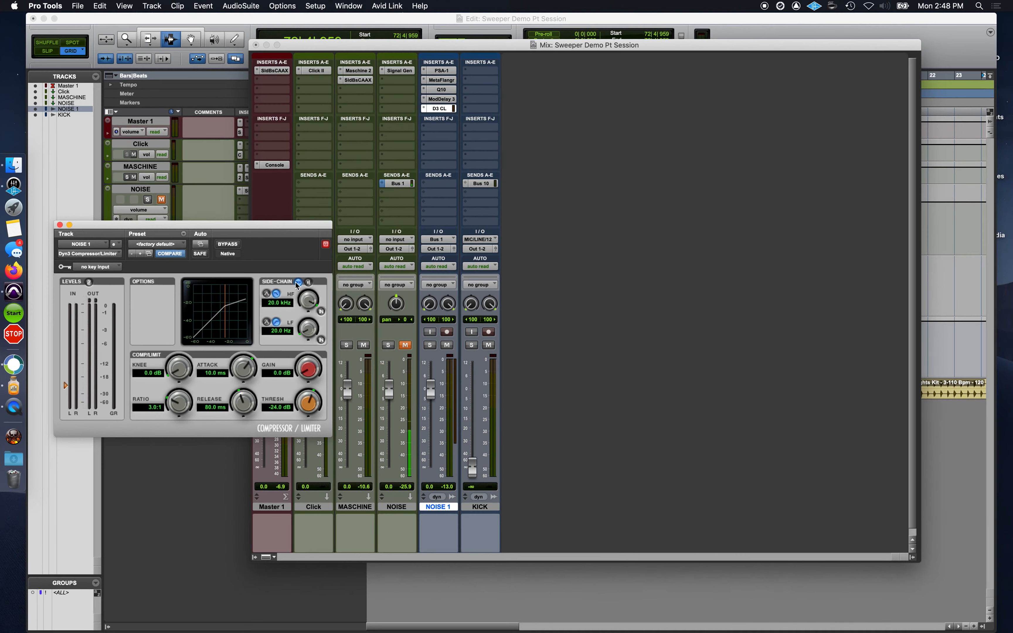
{"action": "left_click", "coordinate": [96, 268]}
{"action": "left_click", "coordinate": [82, 259]}
{"action": "left_click", "coordinate": [89, 268]}
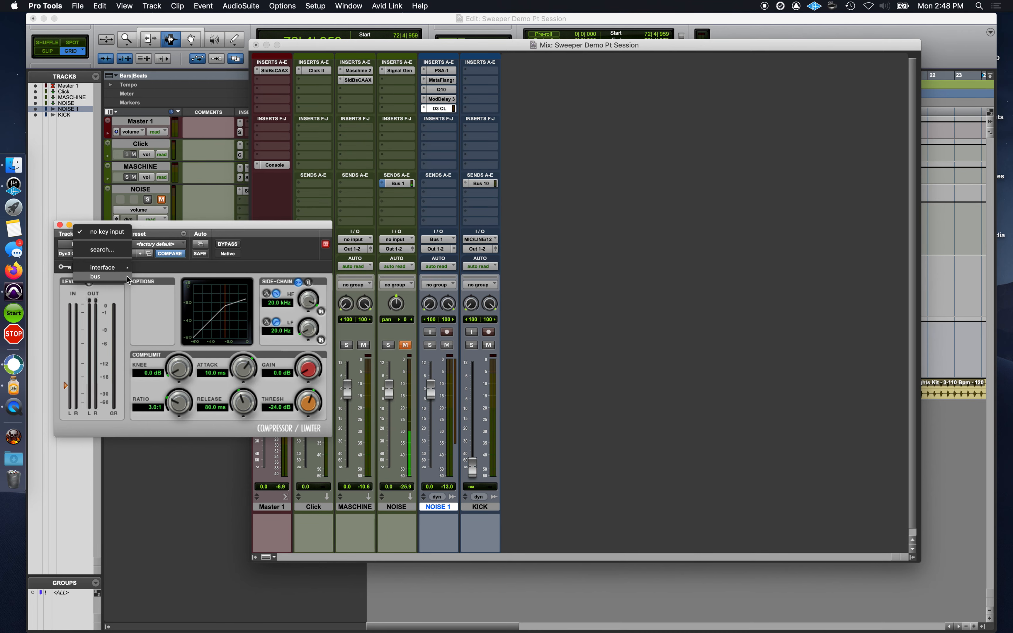
{"action": "mouse_move", "coordinate": [128, 280]}
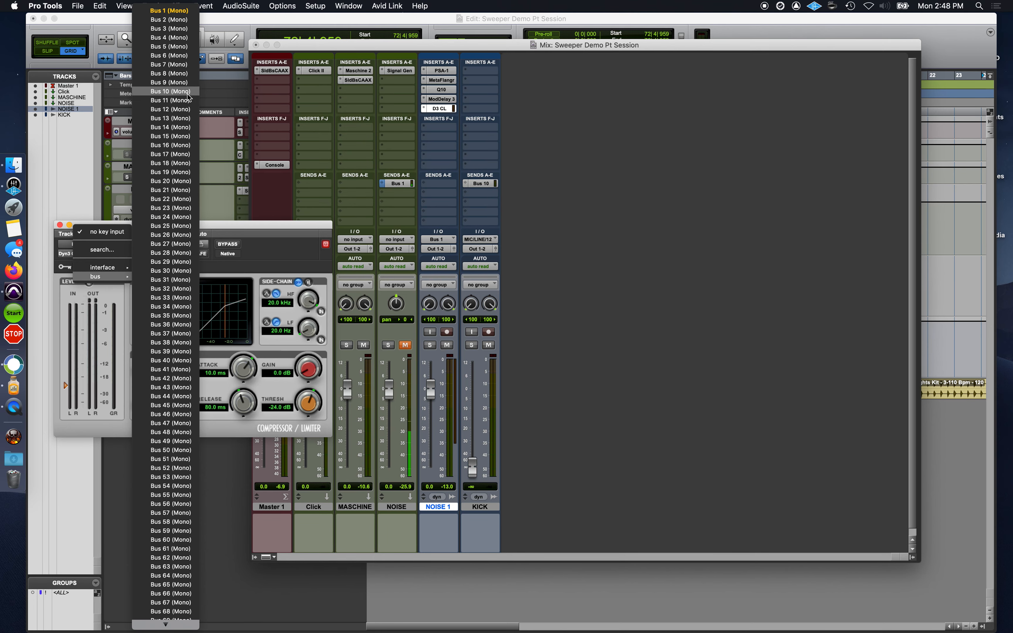
{"action": "key", "text": "Escape"}
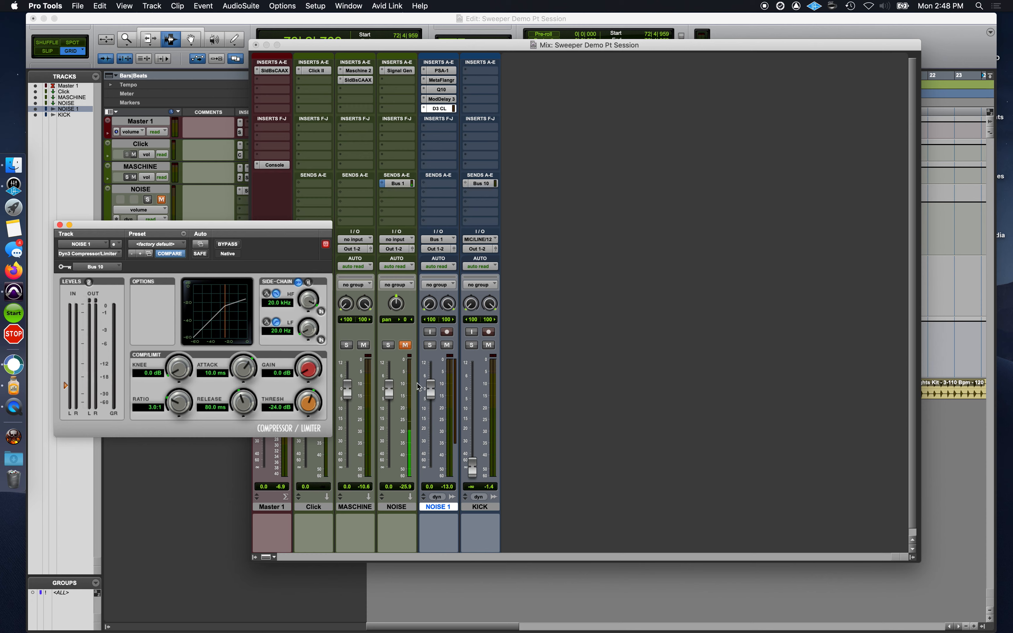
Step: Solo the NOISE 1 track and play from bar 11, with the Mix window moved clear of the timeline
{"action": "left_click", "coordinate": [432, 347]}
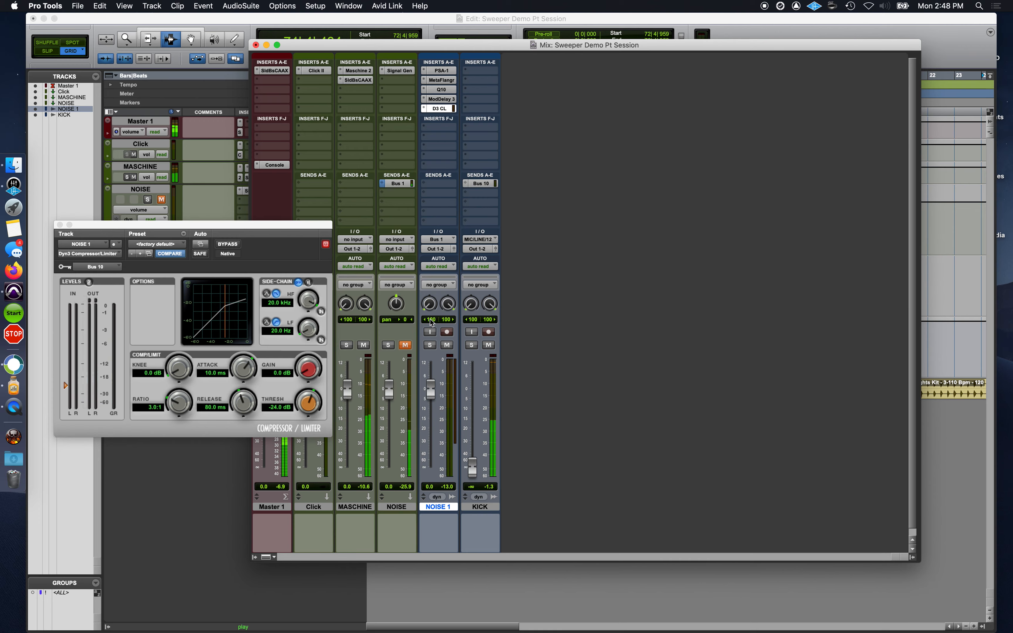
{"action": "left_click_drag", "start_coordinate": [342, 47], "coordinate": [392, 300]}
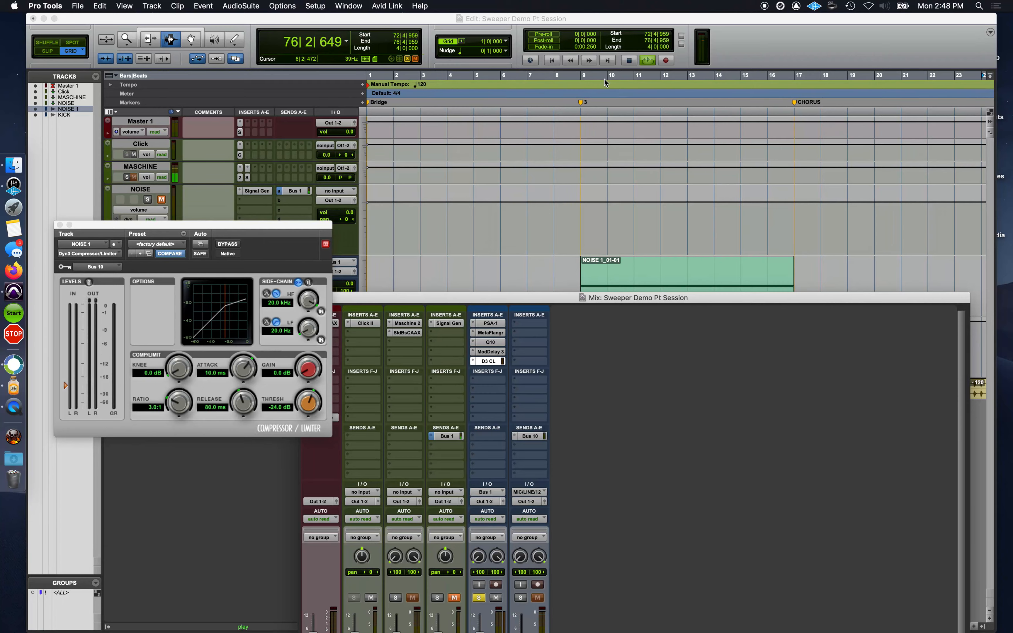
{"action": "left_click", "coordinate": [629, 79]}
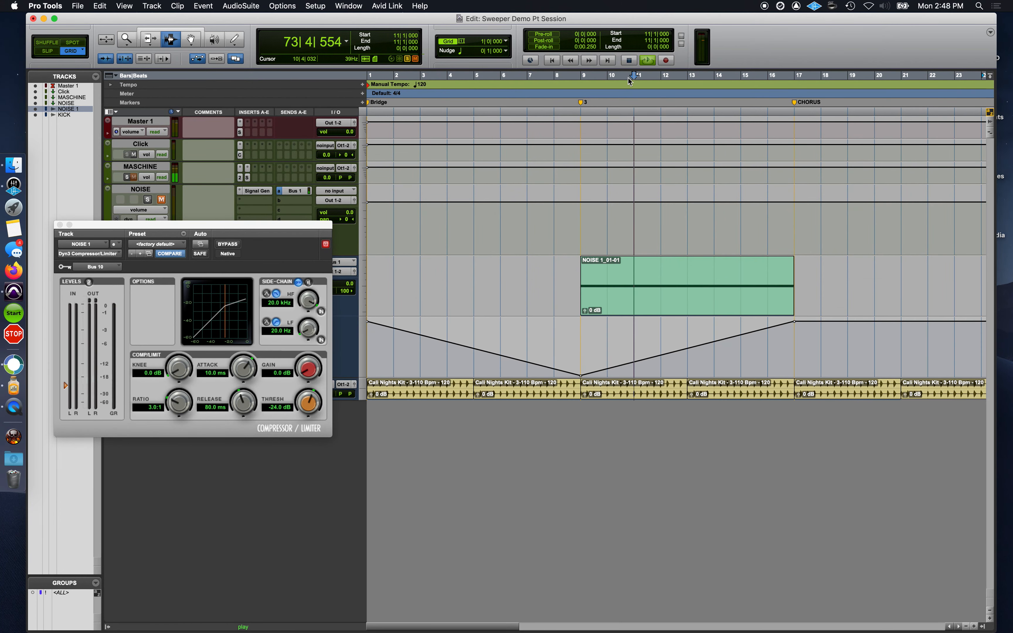
{"action": "key", "text": "space"}
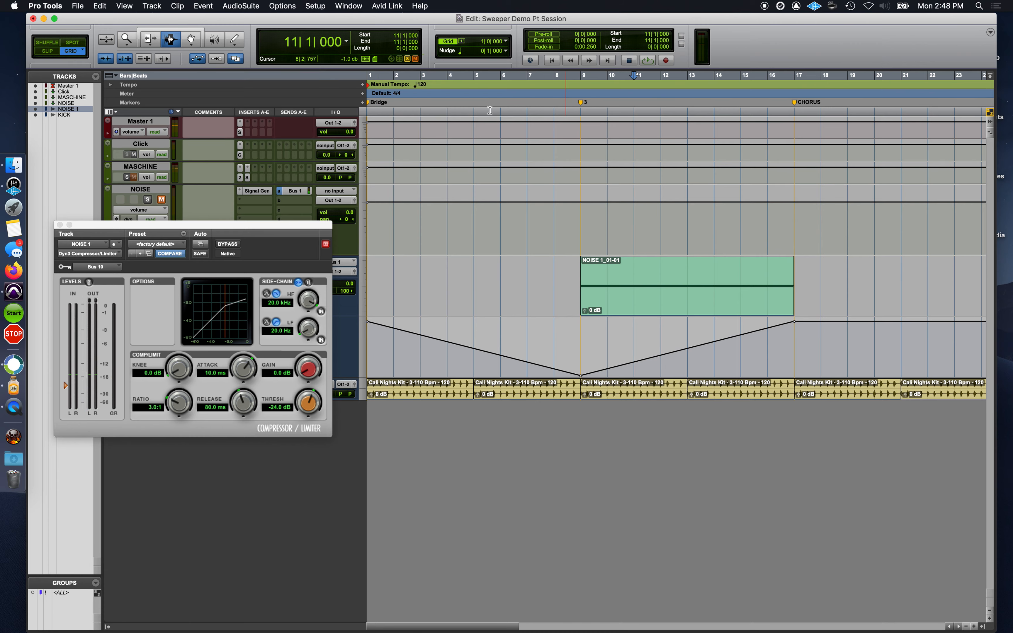
{"action": "key", "text": "space"}
{"action": "key", "text": "super+equal"}
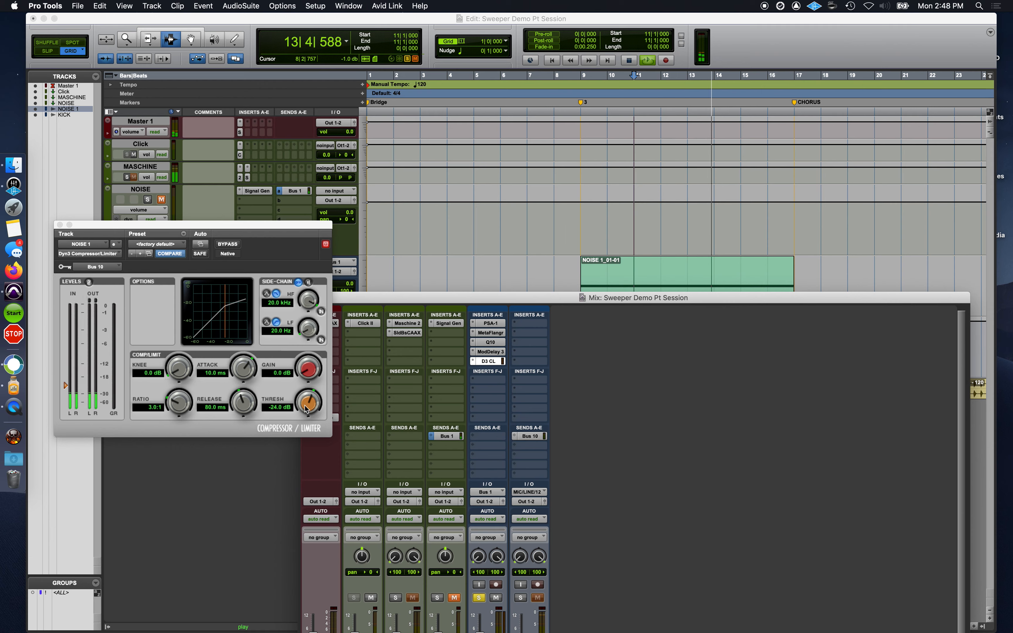
Step: Lower the compressor's threshold to -35.7 dB, audition the noise from bar 11 and raise the Mix window to show its faders
{"action": "left_click", "coordinate": [303, 431]}
{"action": "left_click_drag", "start_coordinate": [308, 409], "coordinate": [306, 449]}
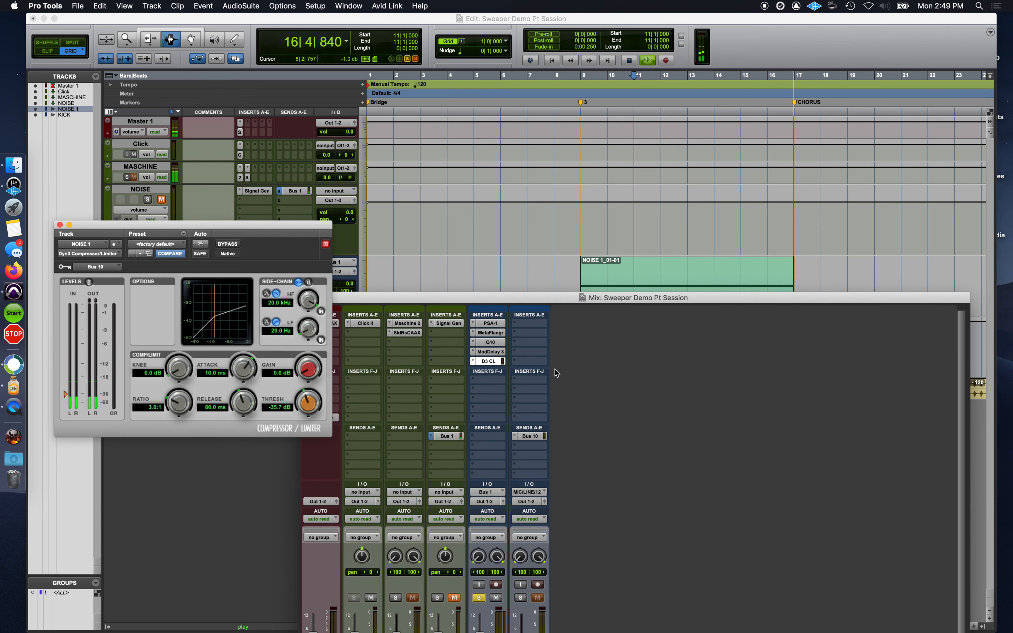
{"action": "key", "text": "space"}
{"action": "left_click_drag", "start_coordinate": [565, 301], "coordinate": [592, 175]}
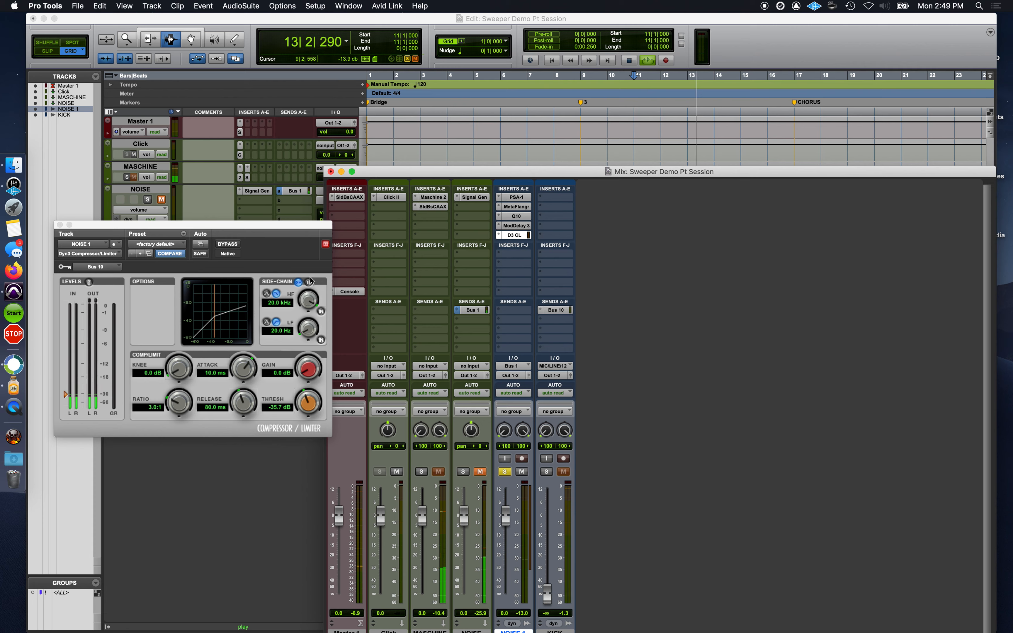
{"action": "key", "text": "space"}
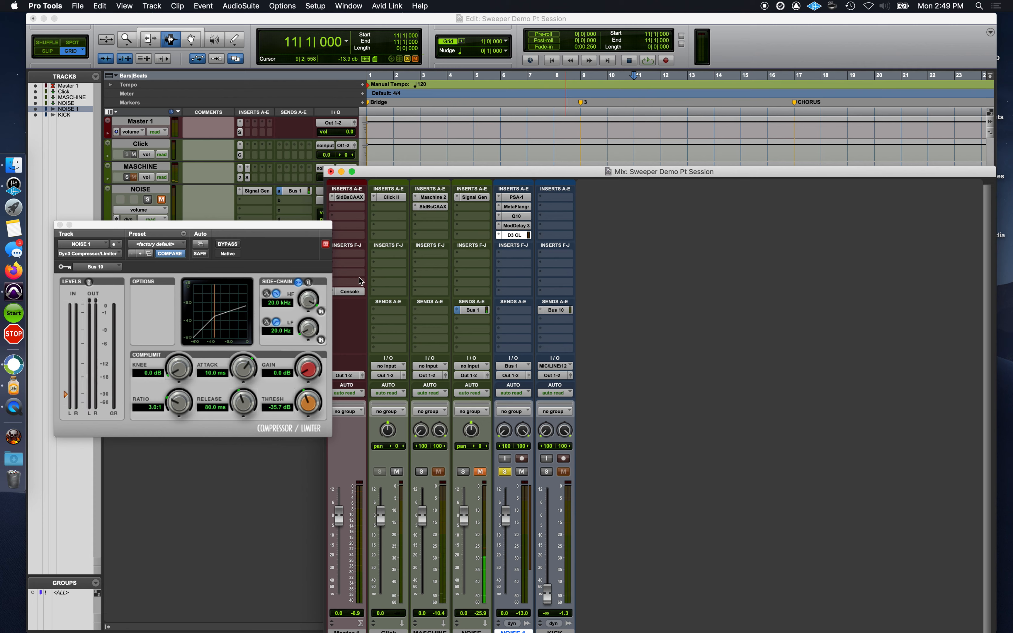
Step: Turn off the compressor window's target, then open the KICK track's Bus 10 send to check its settings and close it
{"action": "left_click", "coordinate": [327, 246]}
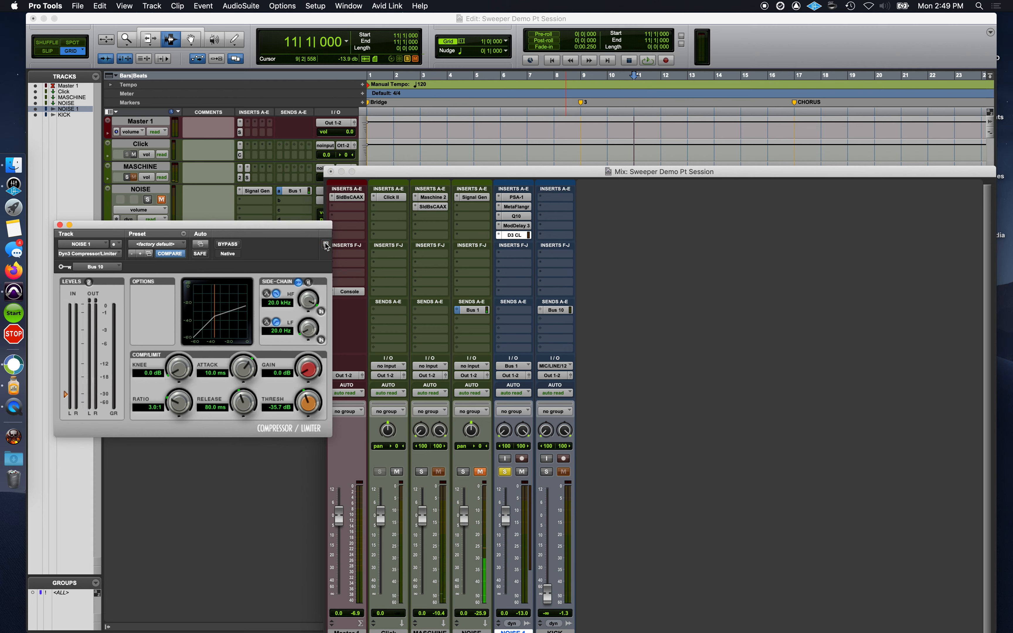
{"action": "left_click", "coordinate": [557, 310]}
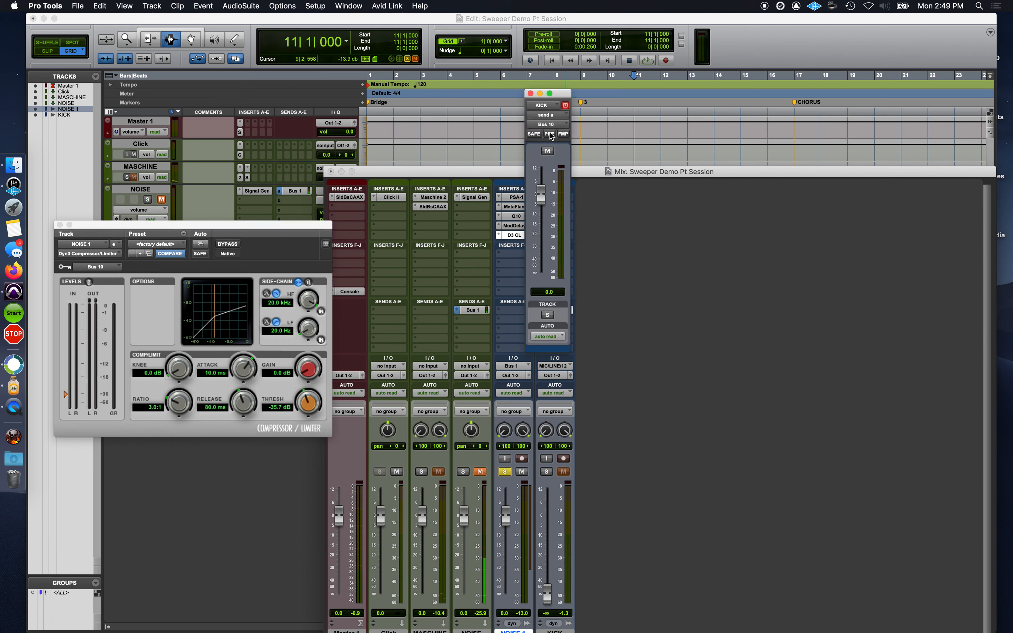
{"action": "key", "text": "super+w"}
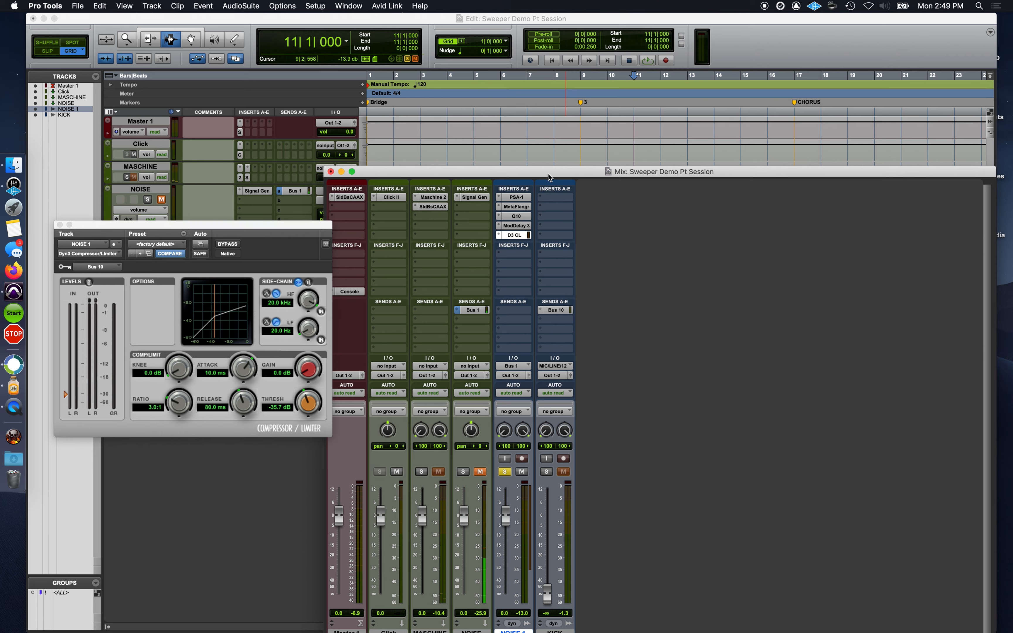
Step: Open the KICK track's Bus 10 send, switch it to pre-fader and play from bar 11
{"action": "right_click", "coordinate": [560, 309]}
{"action": "left_click", "coordinate": [553, 309]}
{"action": "left_click", "coordinate": [542, 310]}
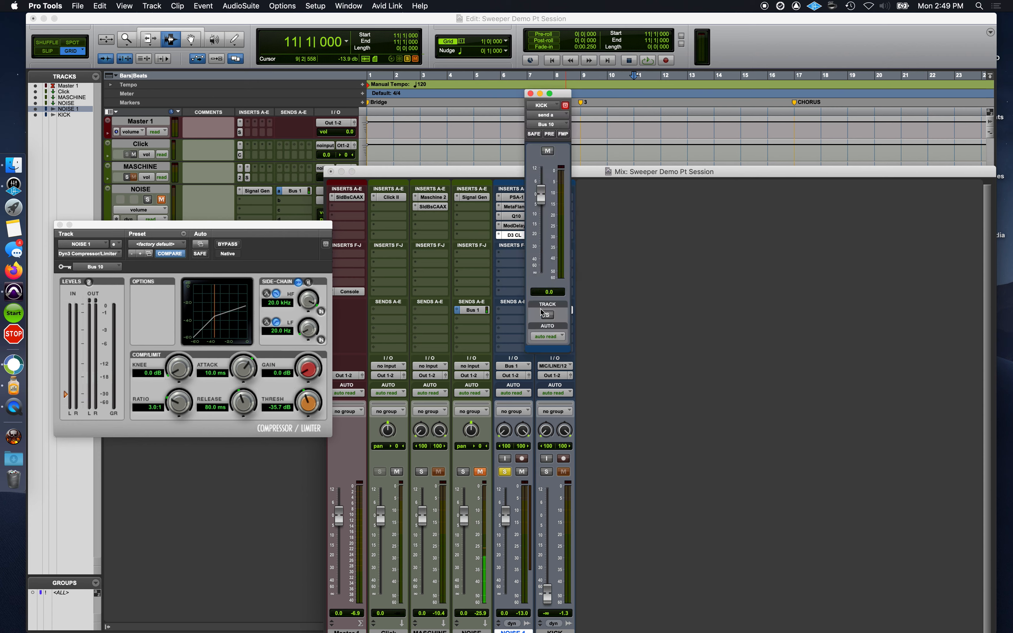
{"action": "left_click", "coordinate": [550, 135]}
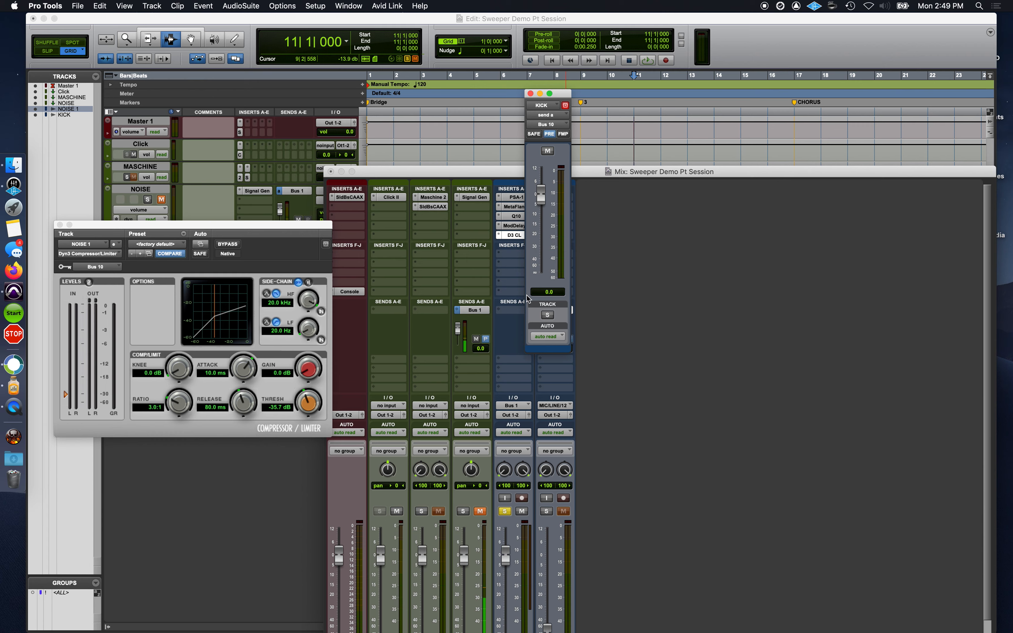
{"action": "key", "text": "space"}
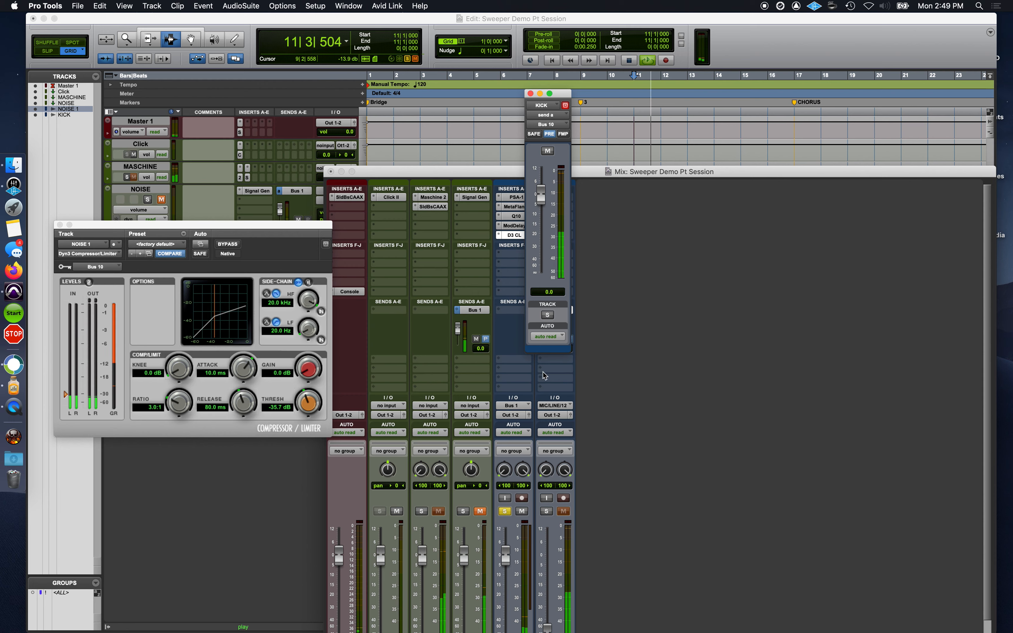
Step: Set the NOISE 1 compressor's threshold to -28.2 dB, release to 123.5 ms, ratio to 3.8:1 and gain to 2.7 dB
{"action": "left_click_drag", "start_coordinate": [309, 398], "coordinate": [319, 375]}
{"action": "left_click_drag", "start_coordinate": [254, 404], "coordinate": [189, 383]}
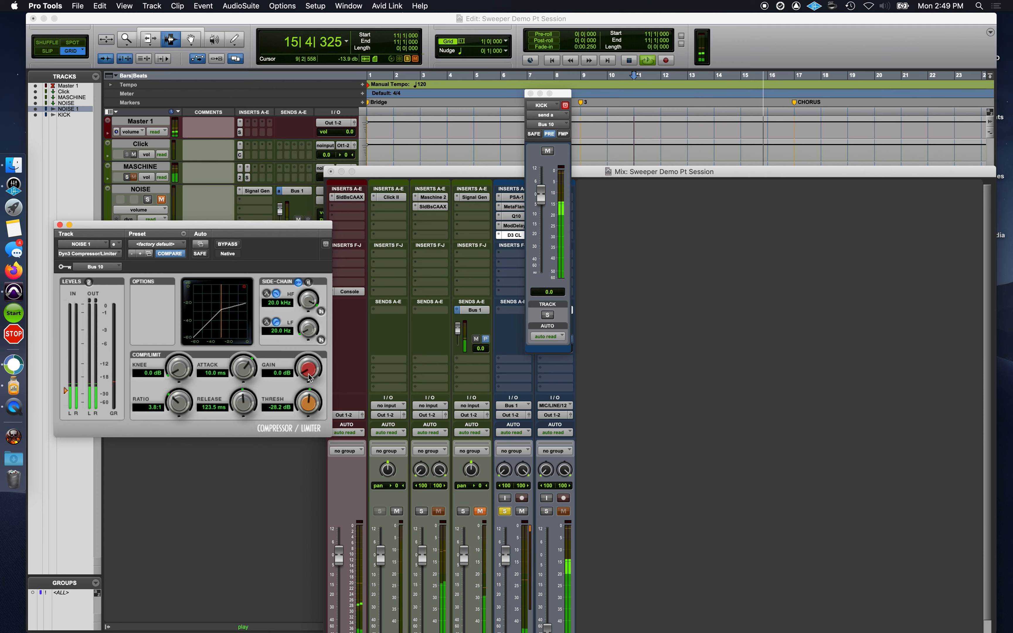
{"action": "left_click_drag", "start_coordinate": [308, 373], "coordinate": [312, 367]}
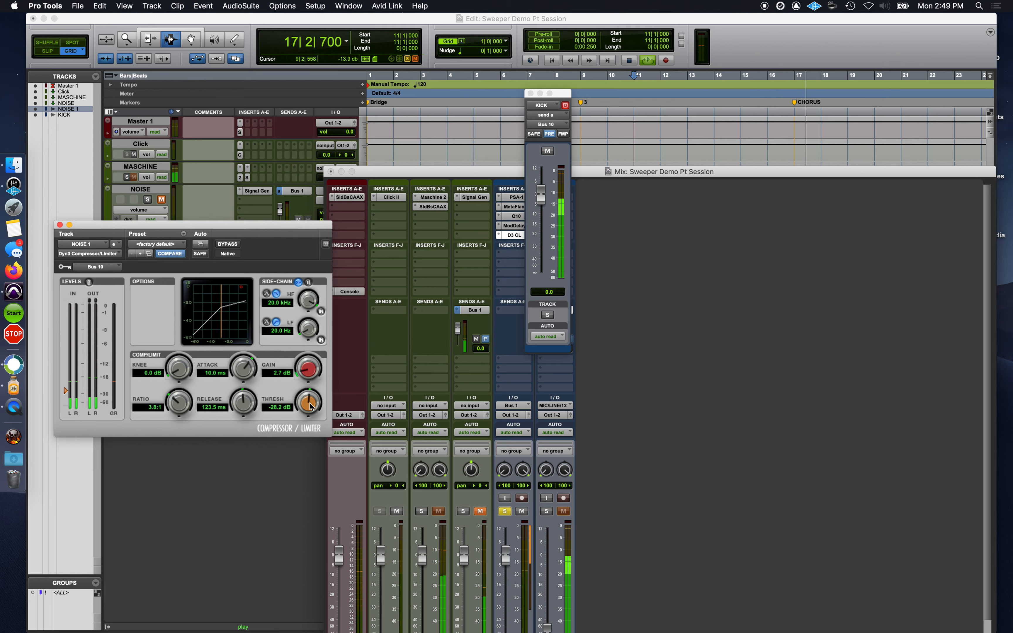
Step: Raise the compressor's threshold to -22.7 dB, replay from bar 11 and unsolo the NOISE 1 track
{"action": "key", "text": "space"}
{"action": "left_click_drag", "start_coordinate": [315, 395], "coordinate": [319, 389]}
{"action": "key", "text": "space"}
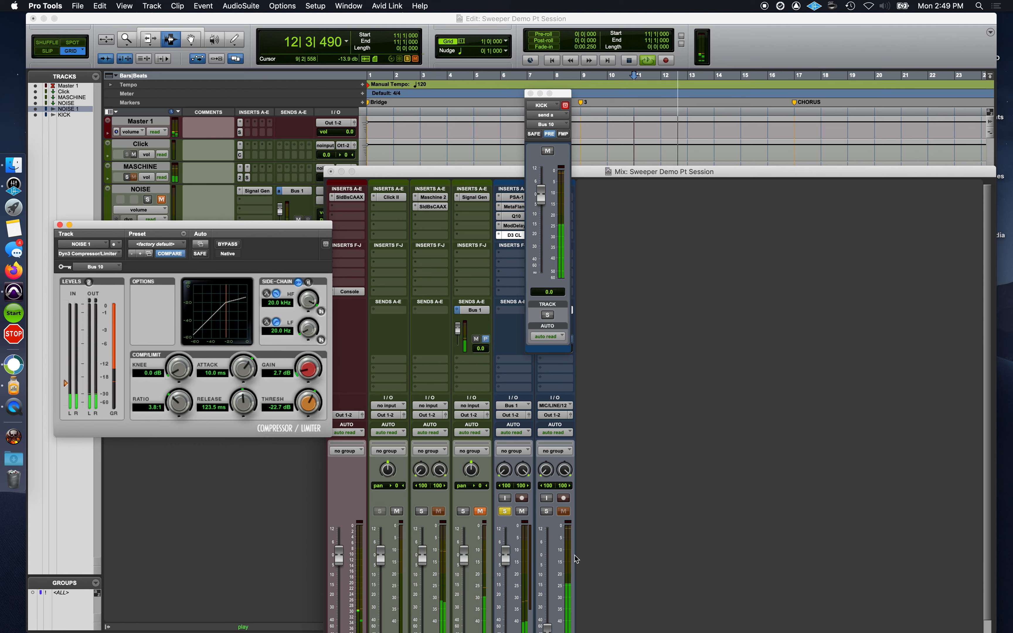
{"action": "left_click", "coordinate": [506, 512]}
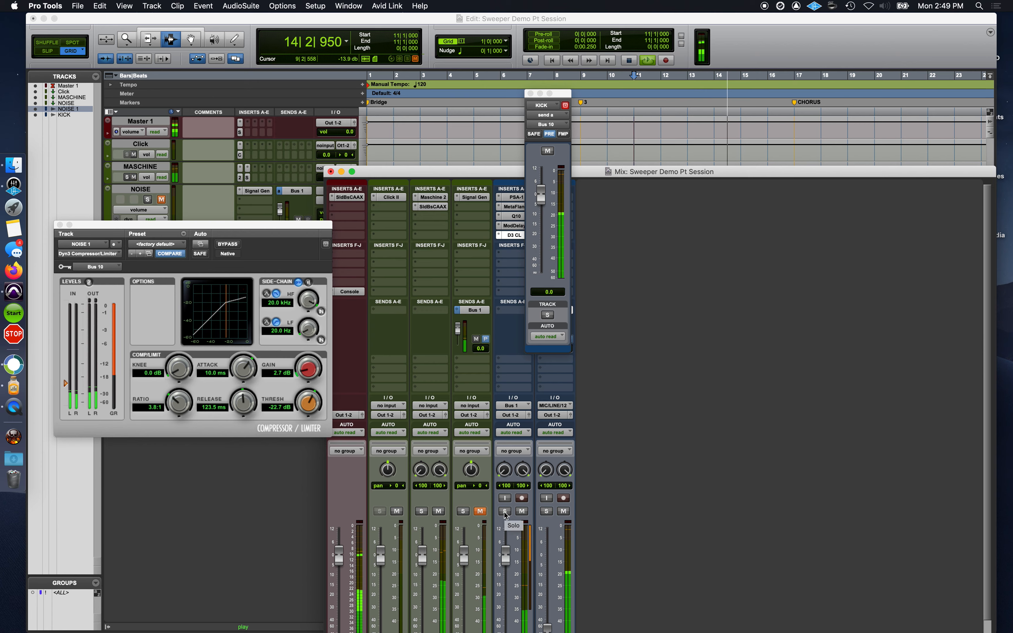
{"action": "left_click", "coordinate": [506, 512]}
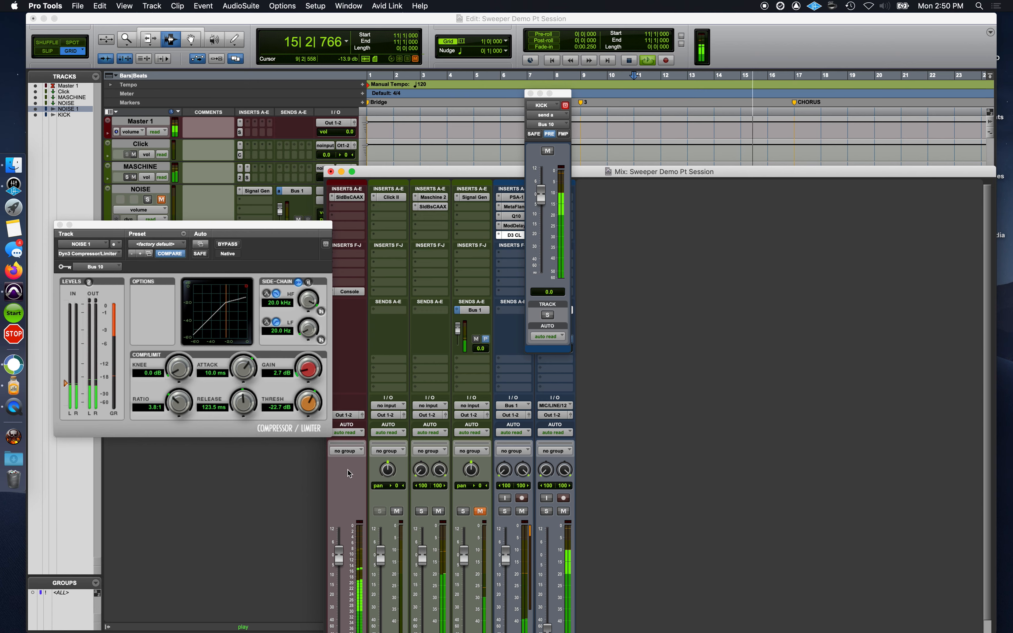
{"action": "scroll", "coordinate": [485, 577], "scroll_direction": "down", "scroll_amount": 2}
{"action": "scroll", "coordinate": [484, 577], "scroll_direction": "down", "scroll_amount": 1}
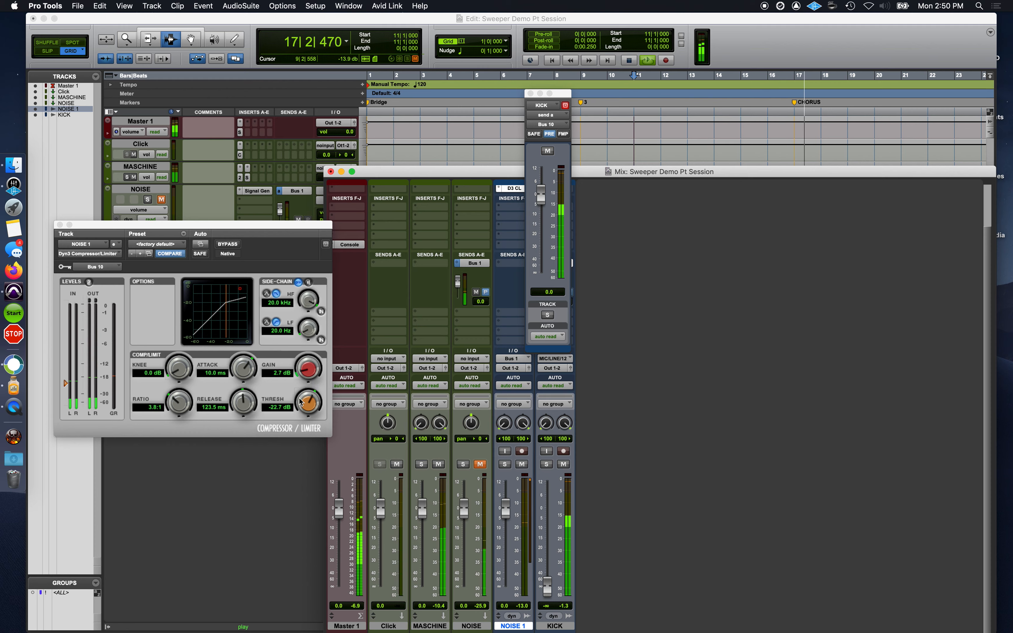
Step: Raise the compressor's threshold to -13.2 dB while auditioning the full mix from bar 11
{"action": "key", "text": "space"}
{"action": "left_click_drag", "start_coordinate": [307, 405], "coordinate": [316, 386]}
{"action": "key", "text": "space"}
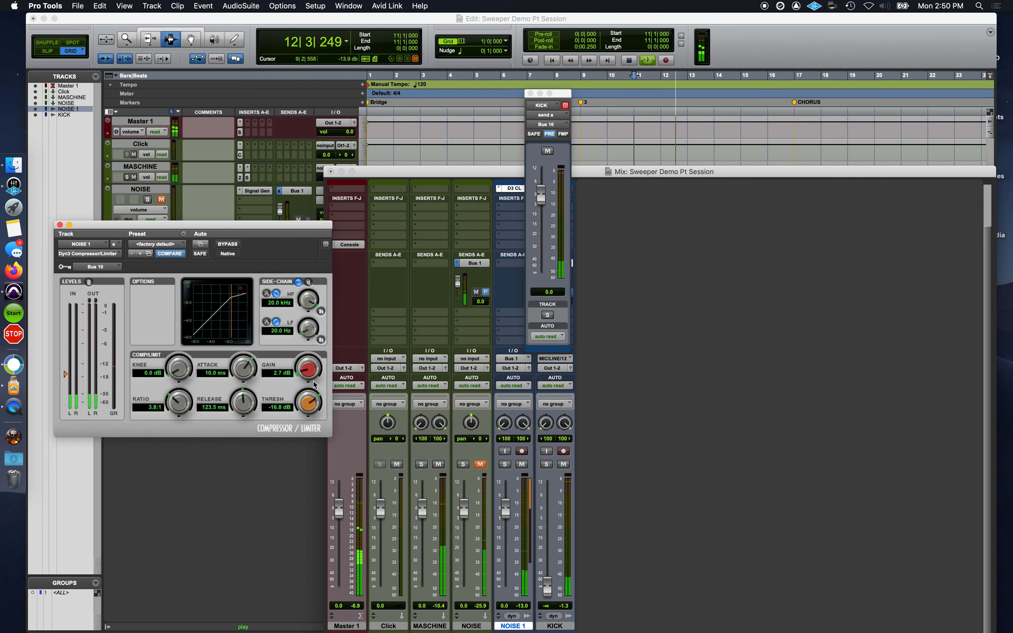
{"action": "left_click_drag", "start_coordinate": [307, 405], "coordinate": [310, 393]}
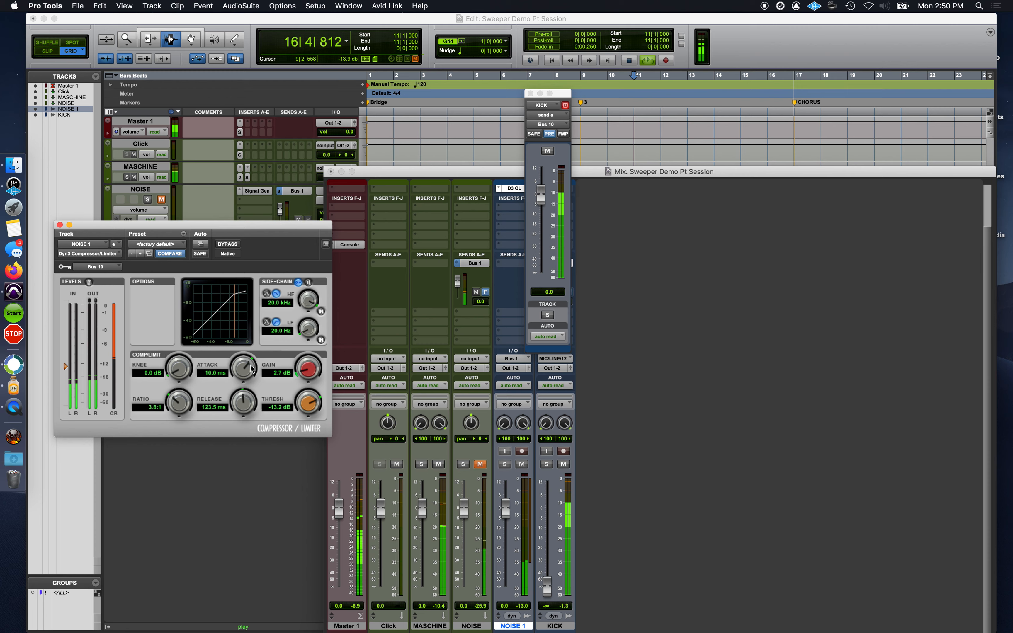
Step: Set the compressor's attack to 14.0 ms and release to 60.5 ms, and audition the pumping noise from bar 11
{"action": "left_click_drag", "start_coordinate": [252, 368], "coordinate": [244, 401]}
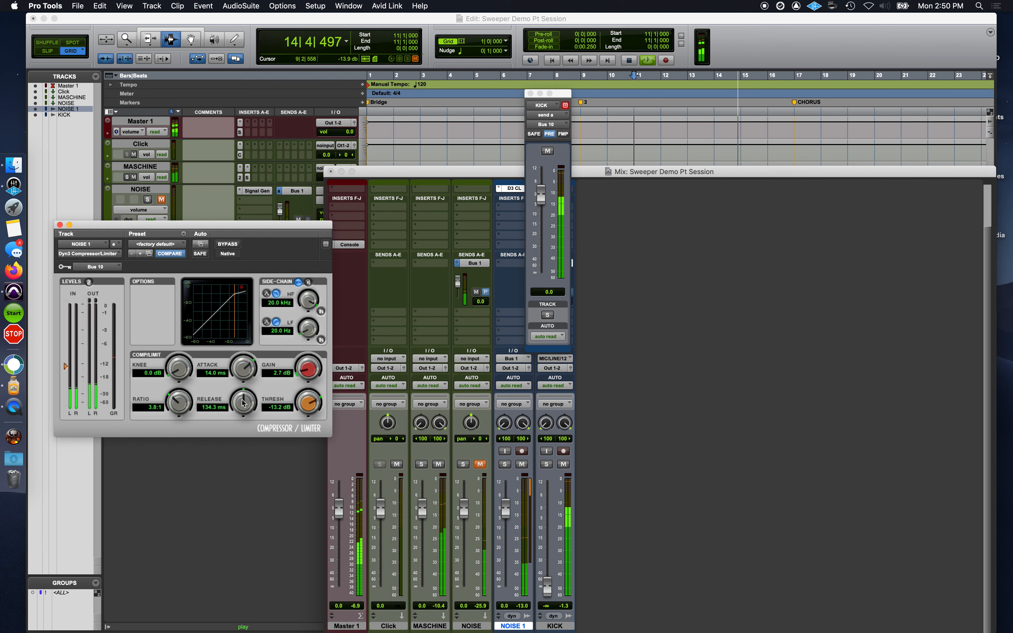
{"action": "left_click_drag", "start_coordinate": [244, 403], "coordinate": [244, 405]}
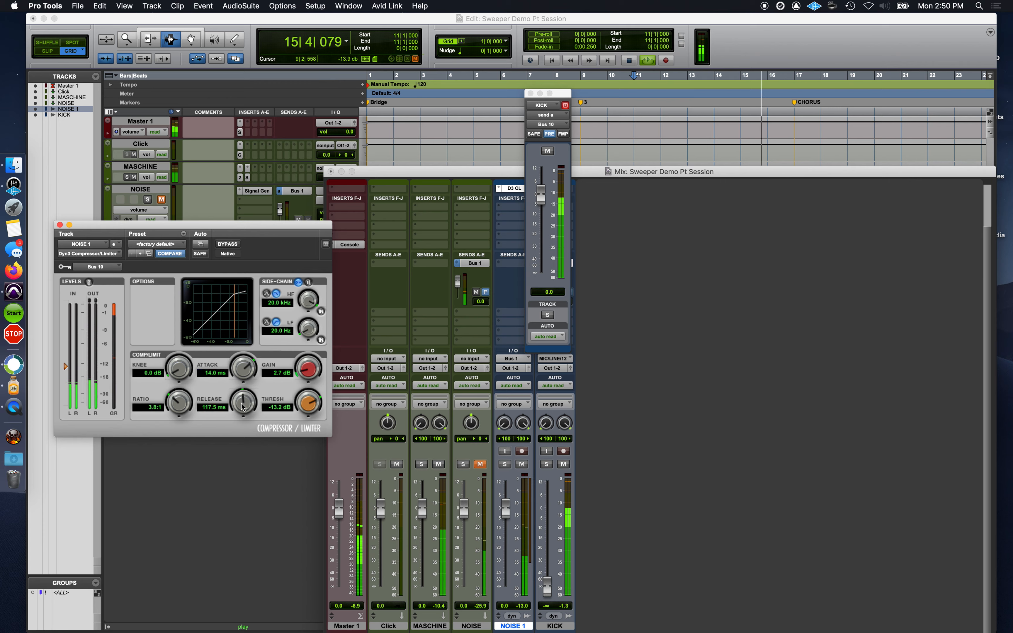
{"action": "left_click", "coordinate": [206, 407]}
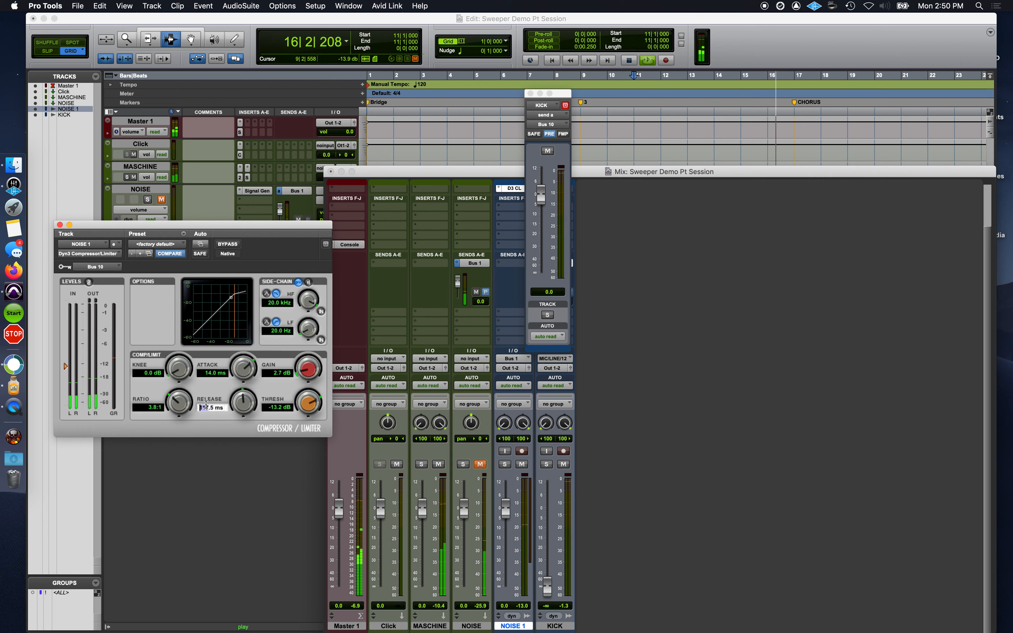
{"action": "key", "text": "space"}
{"action": "type", "text": "60.5"}
{"action": "key", "text": "Return"}
{"action": "key", "text": "space"}
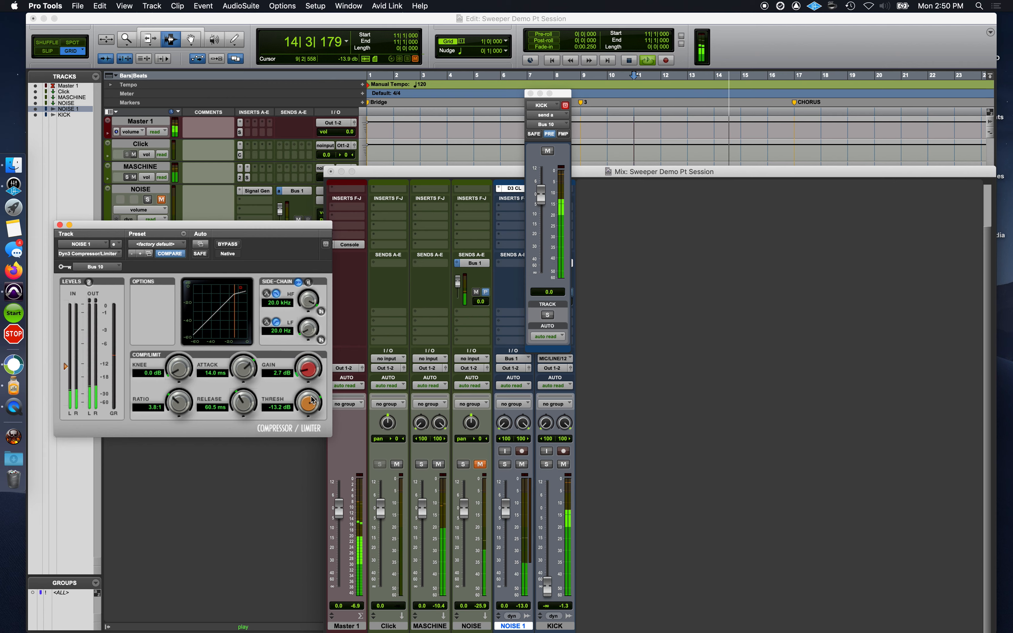
{"action": "left_click", "coordinate": [506, 468]}
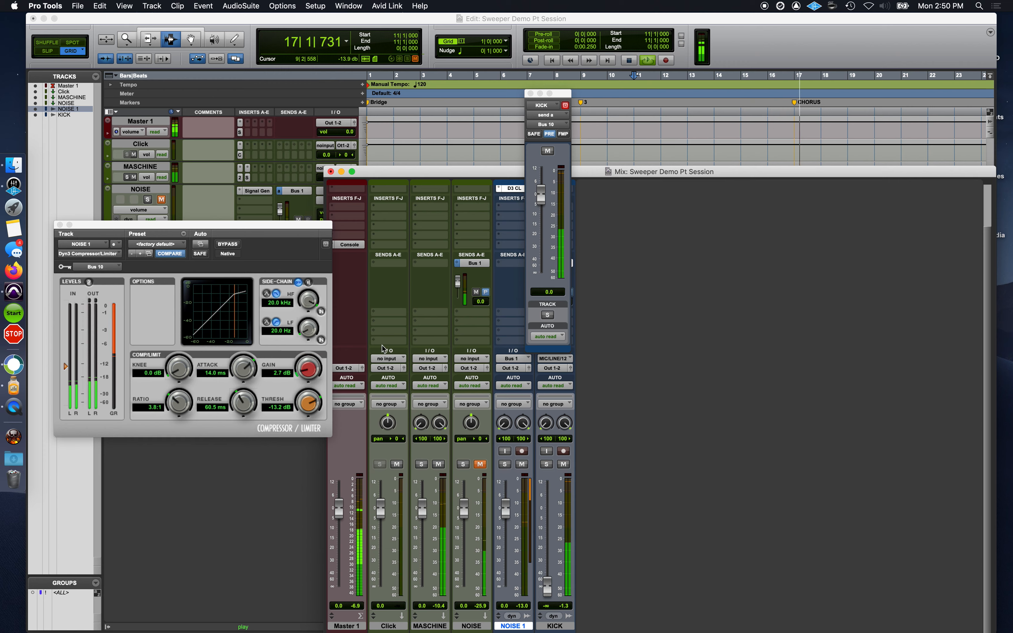
{"action": "key", "text": "space"}
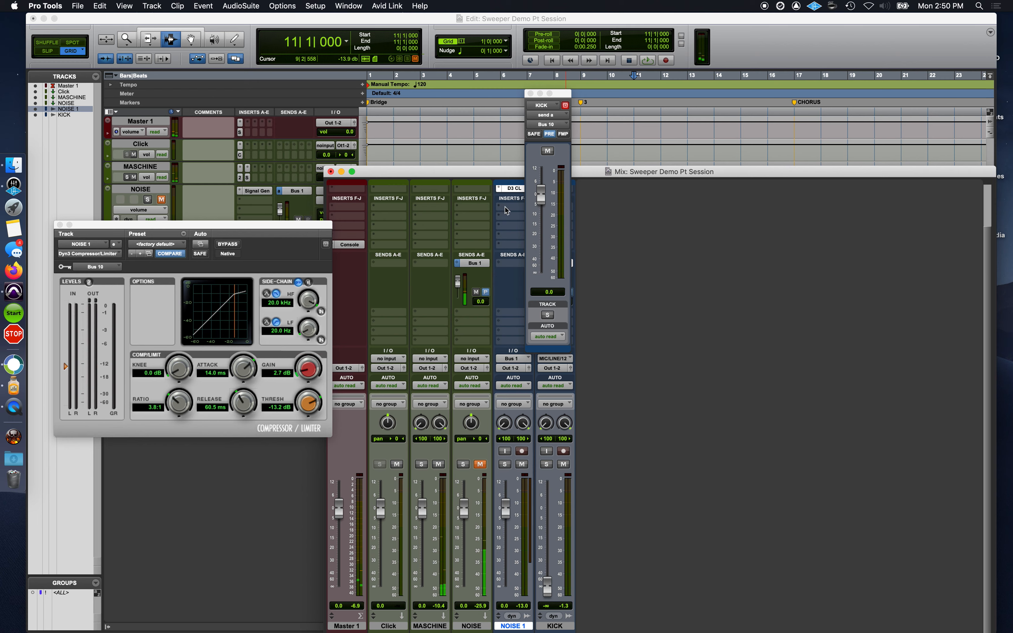
Step: Insert the stereo H-Delay plug-in in NOISE 1's first F-J insert slot and close the KICK send window
{"action": "left_click", "coordinate": [505, 206]}
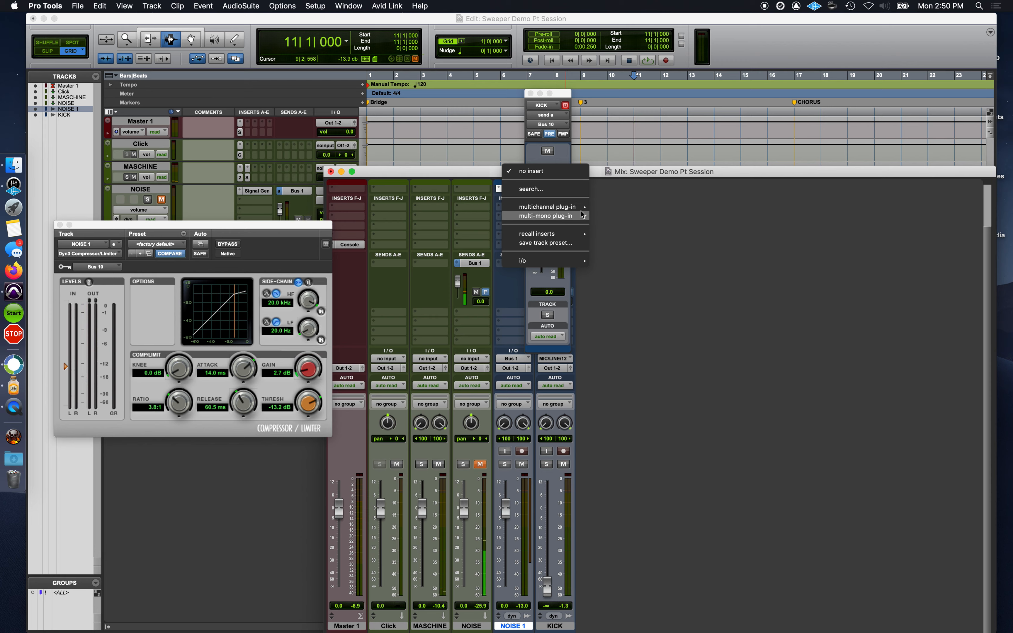
{"action": "mouse_move", "coordinate": [586, 207]}
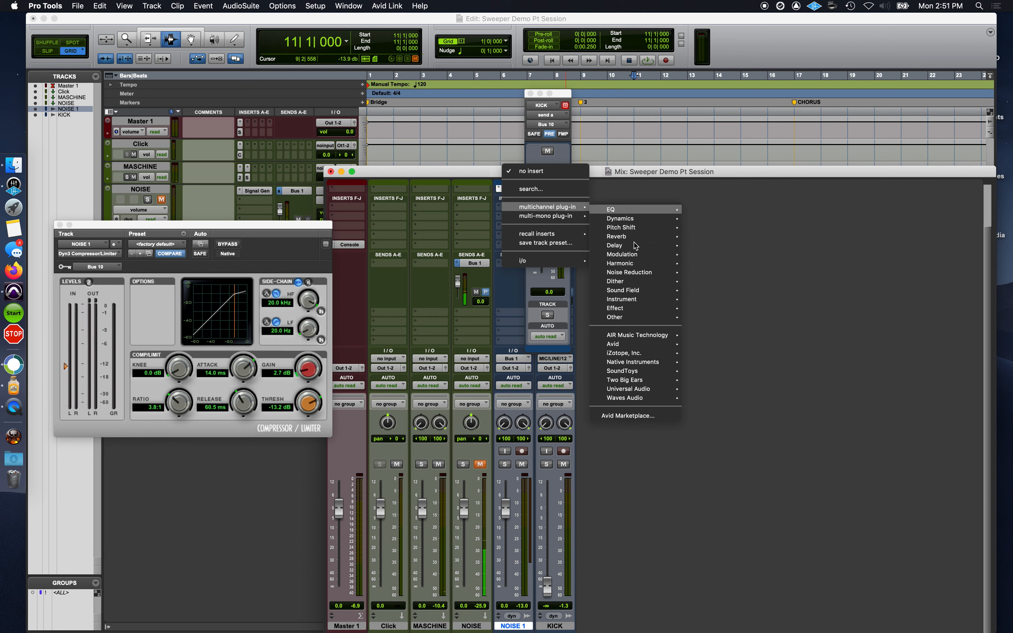
{"action": "mouse_move", "coordinate": [656, 247]}
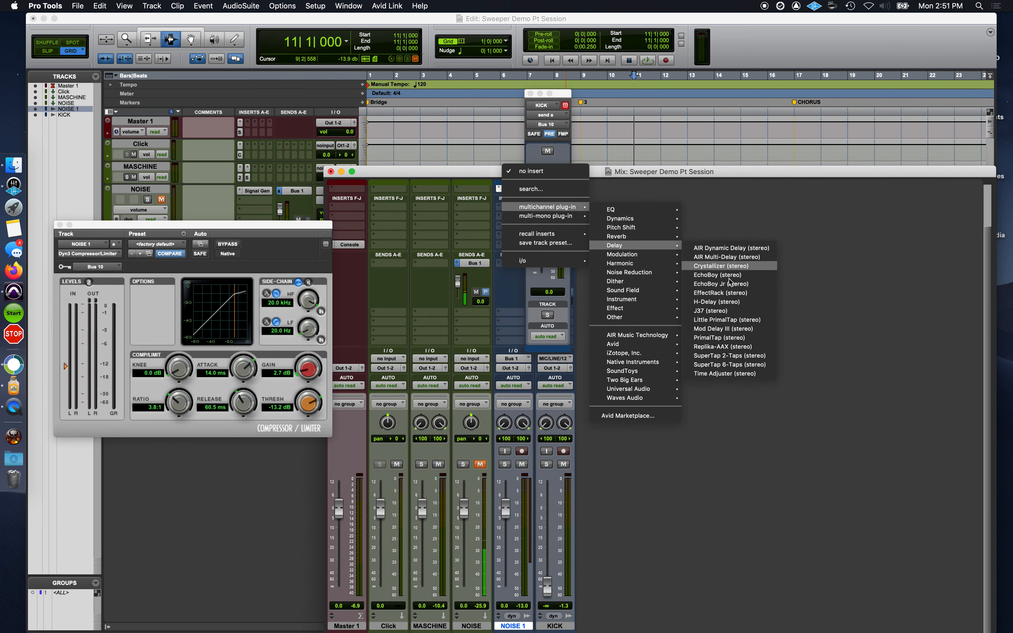
{"action": "left_click", "coordinate": [732, 302]}
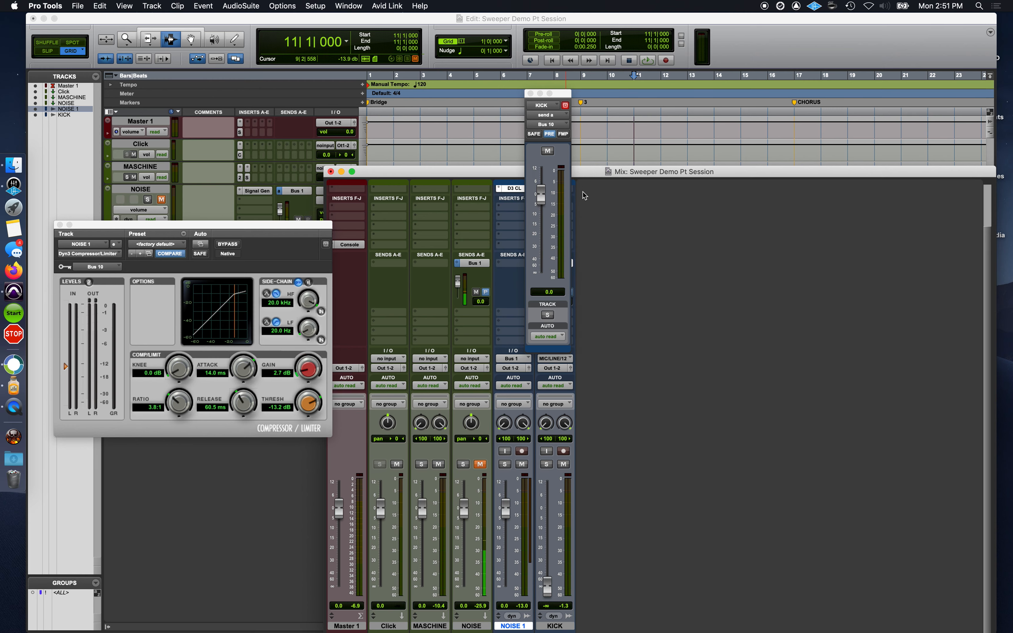
{"action": "left_click", "coordinate": [531, 94]}
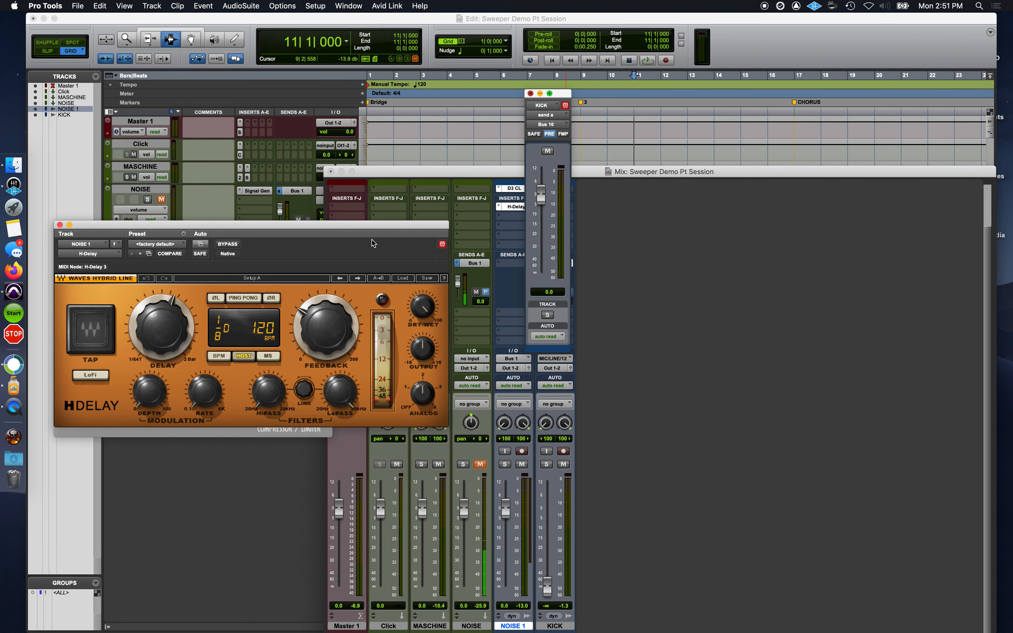
Step: Set H-Delay to ping pong with a dotted 1/4 delay time, turn Analog off and lower the dry/wet mix
{"action": "left_click", "coordinate": [243, 298]}
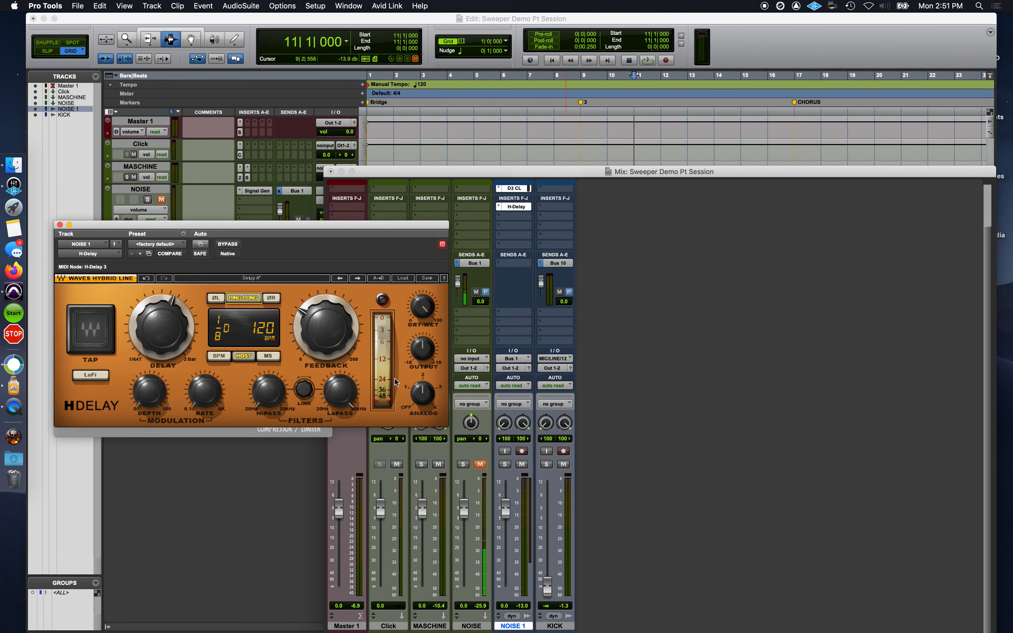
{"action": "left_click_drag", "start_coordinate": [422, 393], "coordinate": [423, 369]}
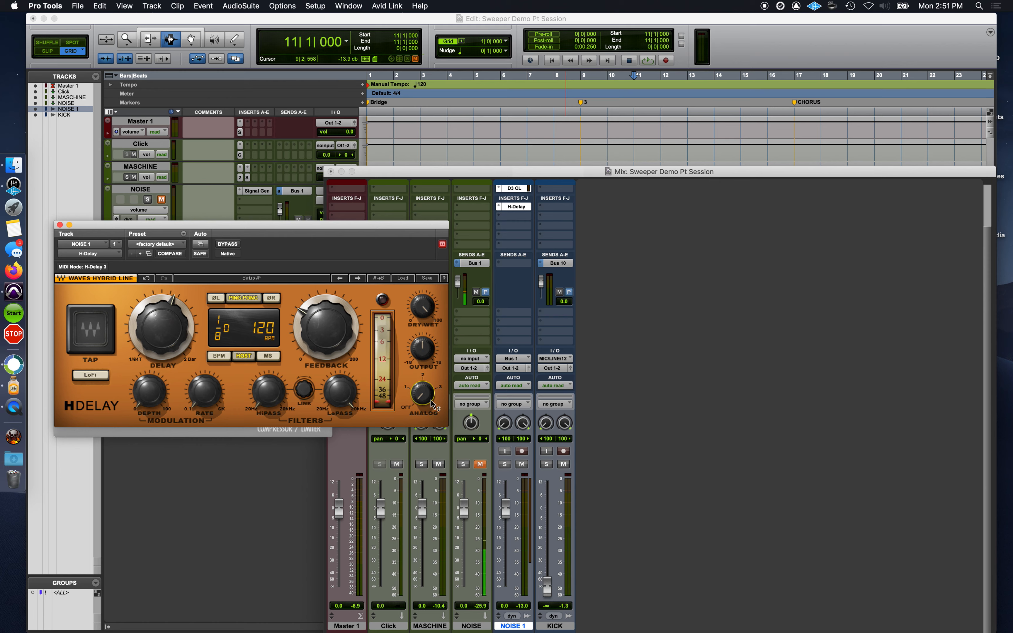
{"action": "left_click", "coordinate": [427, 301]}
{"action": "mouse_move", "coordinate": [178, 325]}
{"action": "left_mouse_down"}
{"action": "mouse_move", "coordinate": [178, 352]}
{"action": "mouse_move", "coordinate": [178, 304]}
{"action": "mouse_move", "coordinate": [179, 312]}
{"action": "left_mouse_up"}
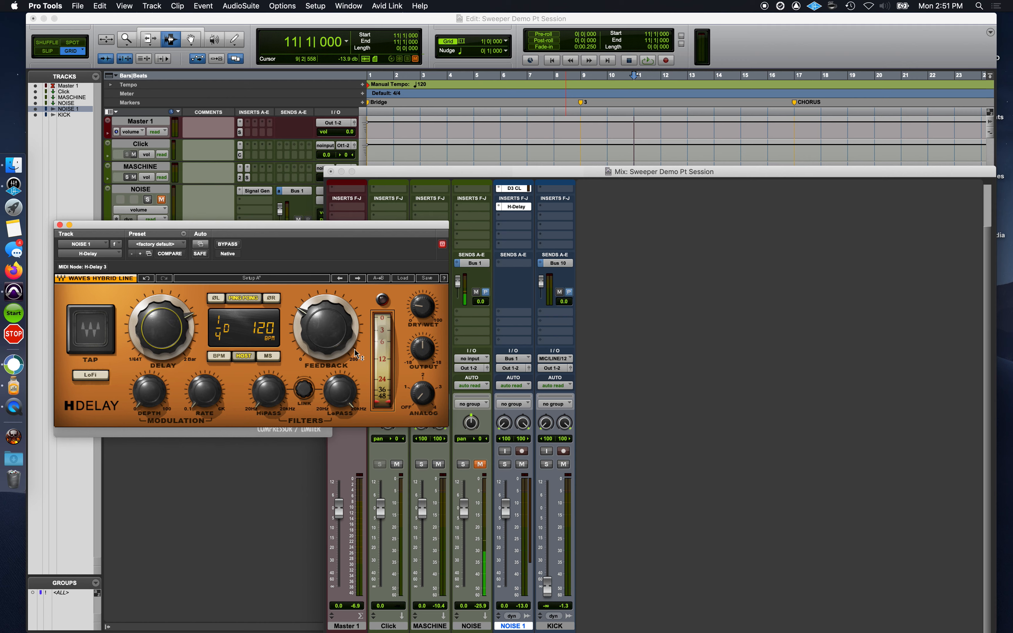
Step: While playing from bar 11, raise H-Delay's high-pass filter to 342 Hz and adjust its low-pass filter
{"action": "key", "text": "space"}
{"action": "left_click", "coordinate": [271, 395]}
{"action": "left_click_drag", "start_coordinate": [268, 392], "coordinate": [269, 370]}
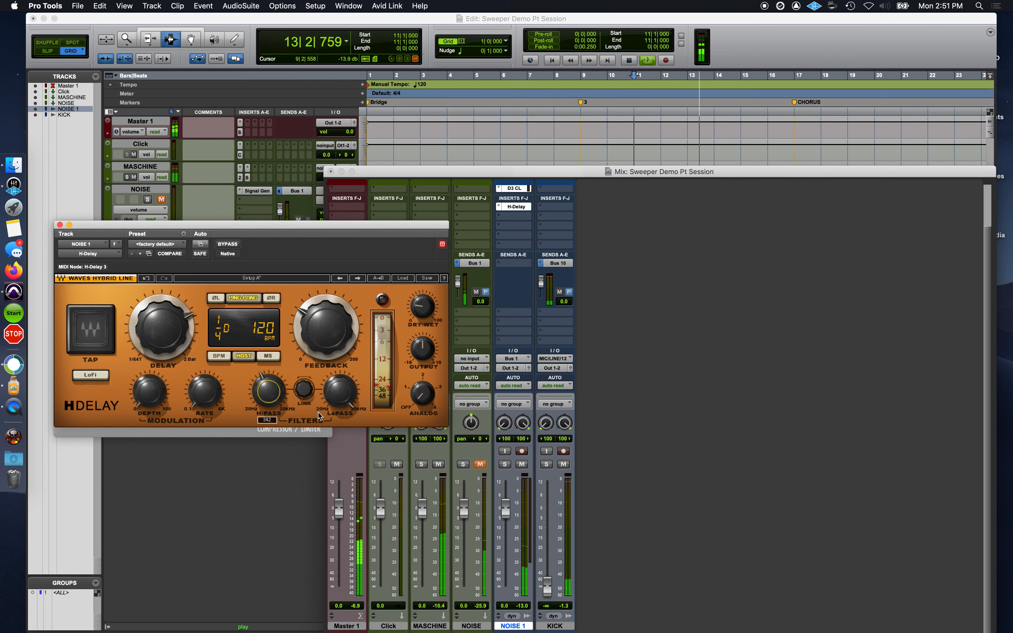
{"action": "mouse_move", "coordinate": [339, 398]}
{"action": "left_mouse_down"}
{"action": "mouse_move", "coordinate": [339, 443]}
{"action": "mouse_move", "coordinate": [348, 388]}
{"action": "left_mouse_up"}
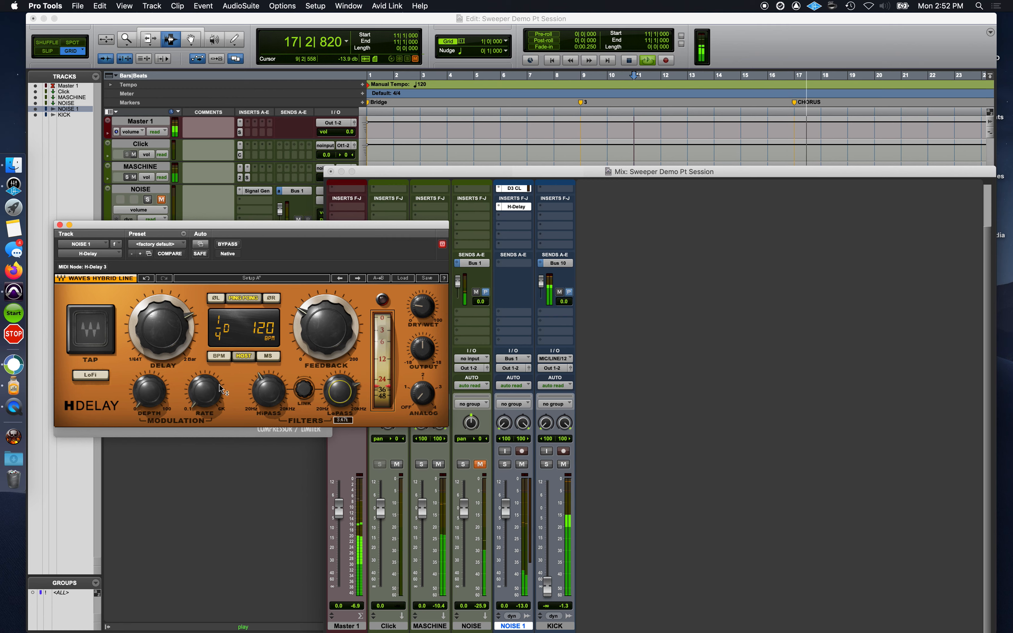
{"action": "key", "text": "space"}
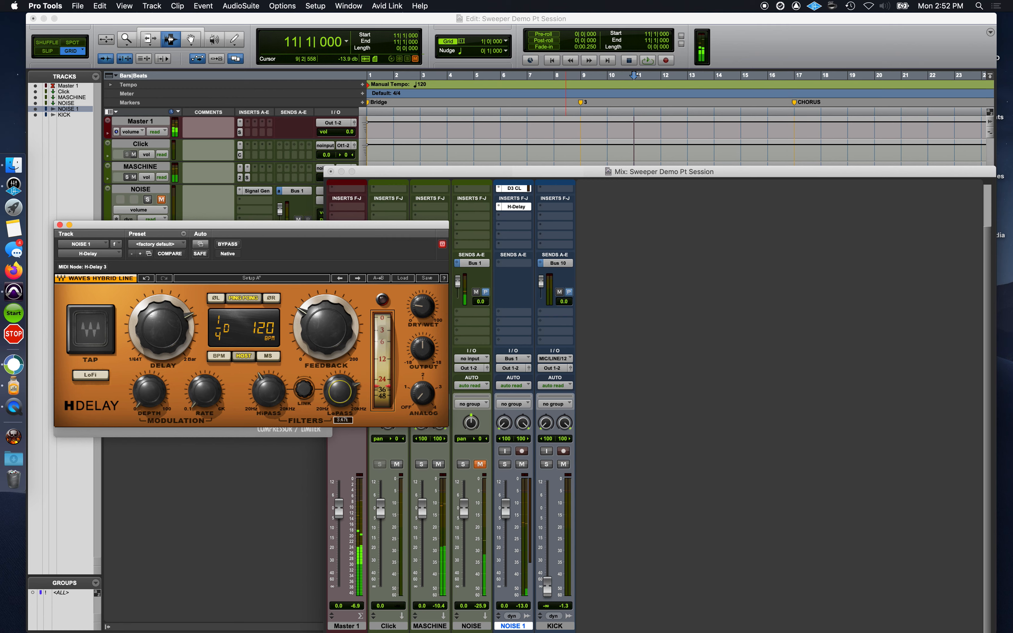
Step: Adjust H-Delay's modulation rate and set its modulation depth to 8
{"action": "left_click_drag", "start_coordinate": [205, 391], "coordinate": [204, 386]}
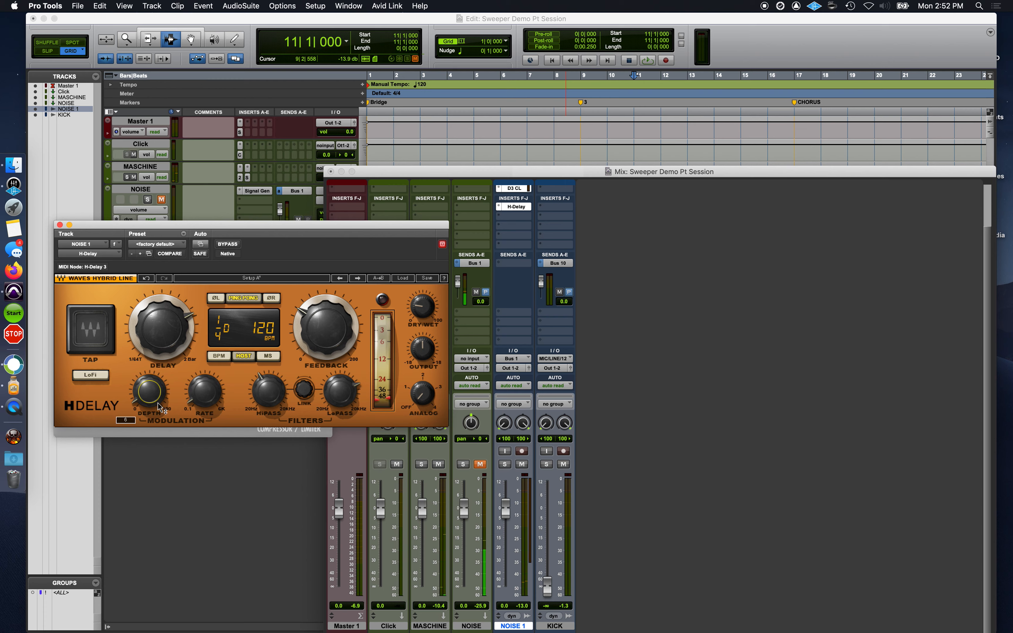
{"action": "left_click_drag", "start_coordinate": [152, 401], "coordinate": [153, 400]}
{"action": "mouse_move", "coordinate": [304, 356]}
Step: Play from bar 11, comparing the delayed NOISE 1 track soloed and within the full beat
{"action": "key", "text": "space"}
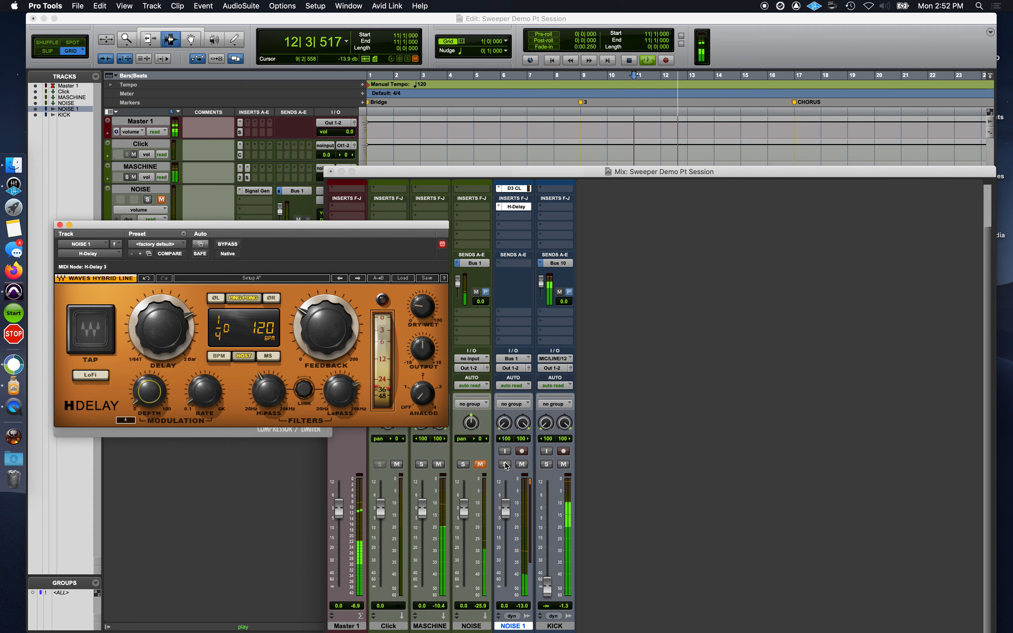
{"action": "left_click", "coordinate": [505, 466]}
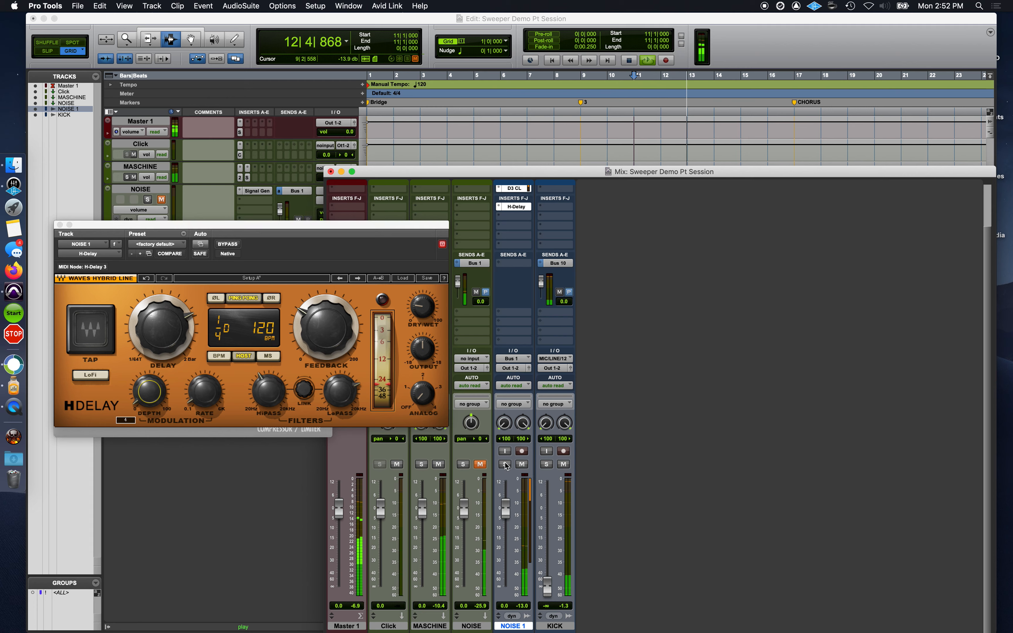
{"action": "left_click", "coordinate": [505, 464]}
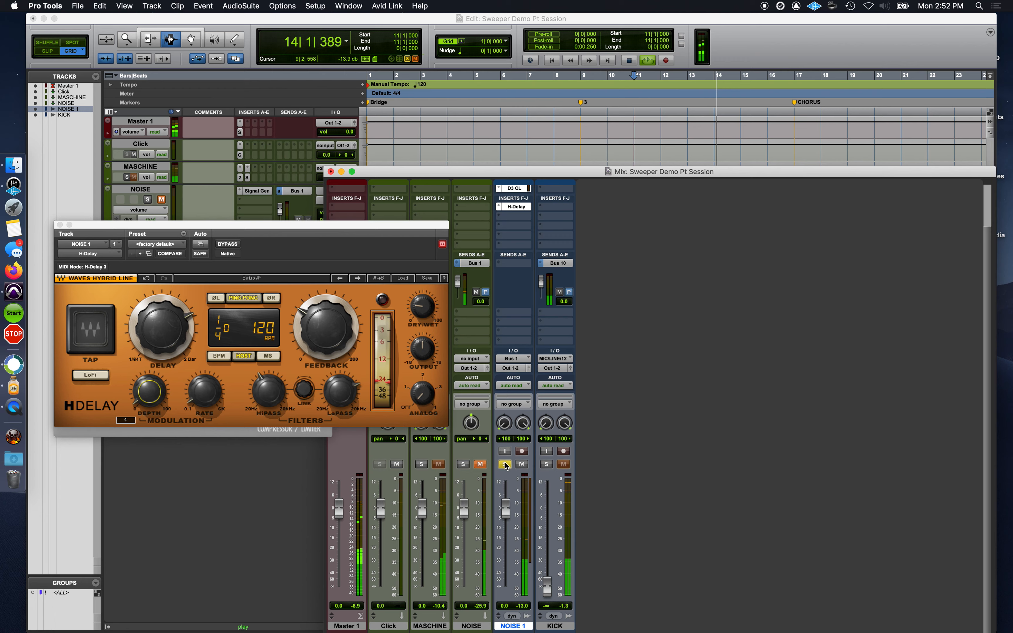
{"action": "left_click", "coordinate": [505, 464]}
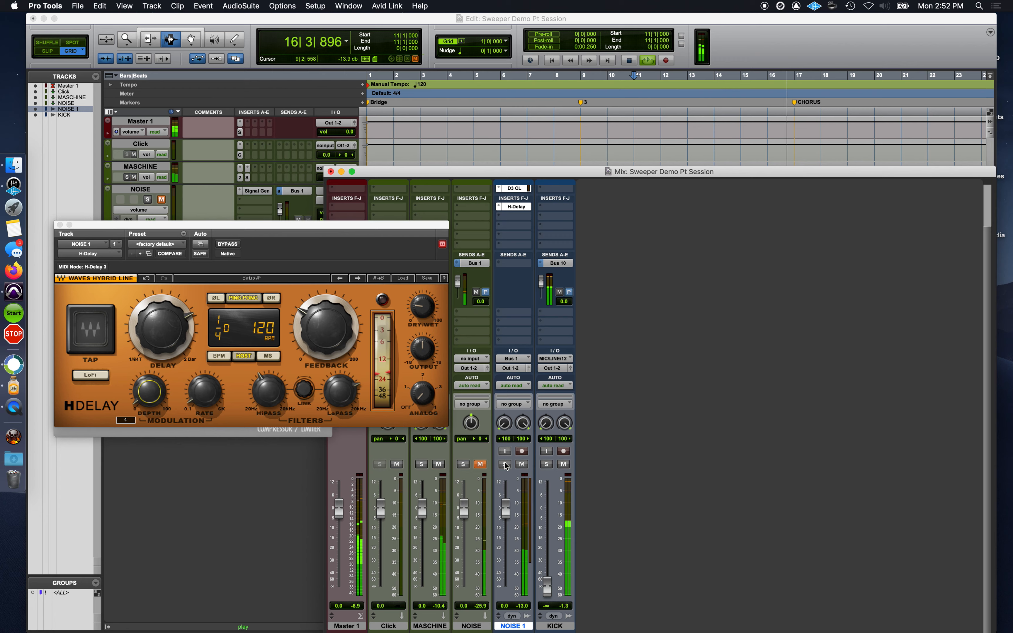
{"action": "key", "text": "space"}
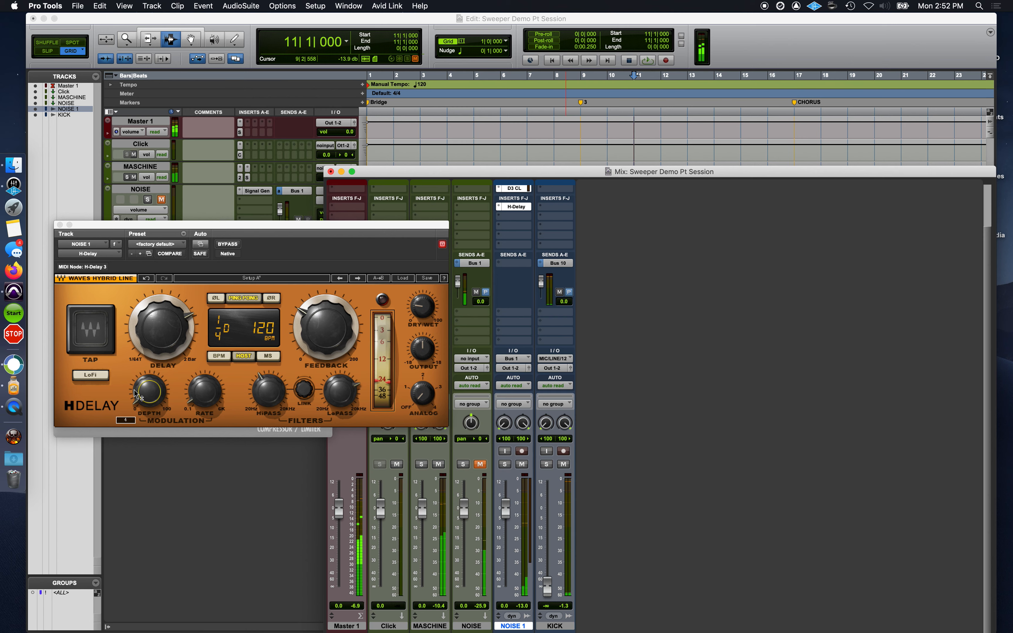
Step: Raise H-Delay's modulation depth to 24
{"action": "left_click", "coordinate": [151, 389]}
{"action": "left_click_drag", "start_coordinate": [151, 390], "coordinate": [151, 379]}
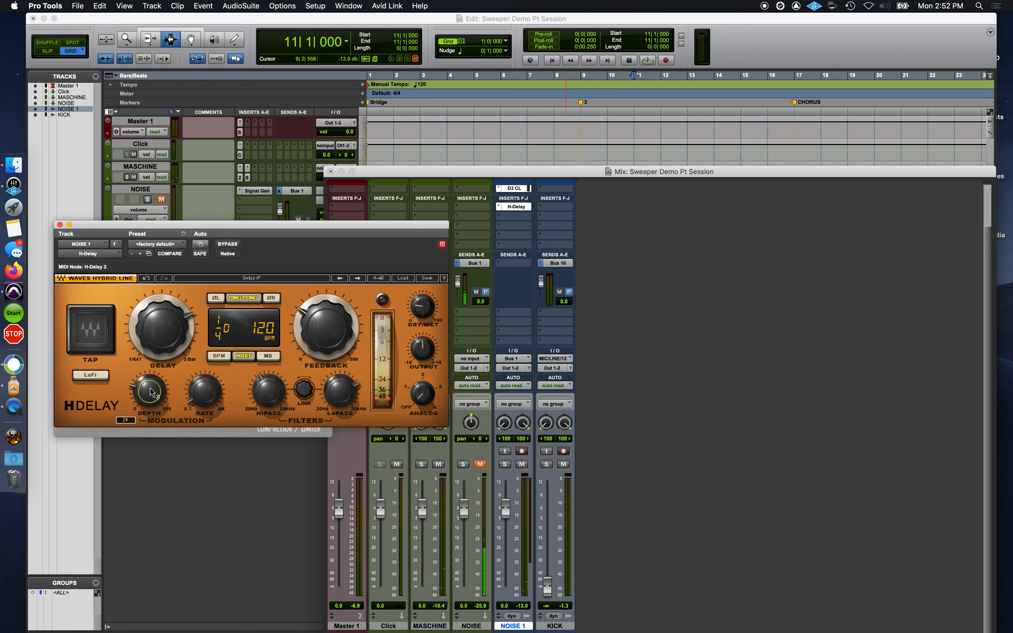
Step: Set H-Delay's modulation rate to about 0.57, then raise its modulation depth while playing NOISE 1 soloed from bar 11
{"action": "mouse_move", "coordinate": [209, 384]}
{"action": "left_mouse_down"}
{"action": "mouse_move", "coordinate": [208, 375]}
{"action": "mouse_move", "coordinate": [204, 385]}
{"action": "left_mouse_up"}
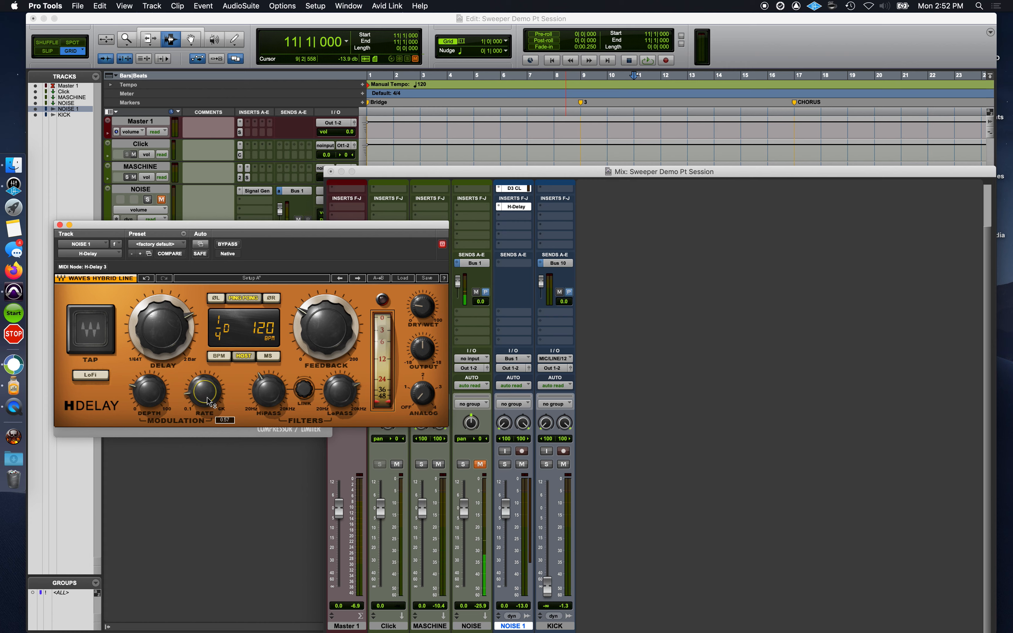
{"action": "key", "text": "space"}
{"action": "left_click", "coordinate": [503, 465]}
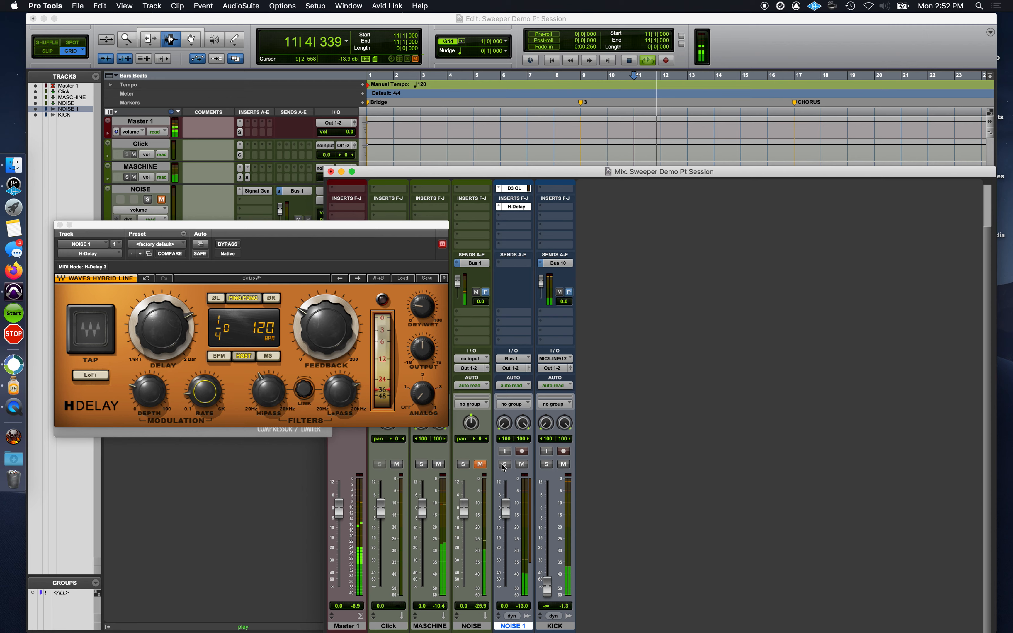
{"action": "left_click_drag", "start_coordinate": [153, 381], "coordinate": [153, 368]}
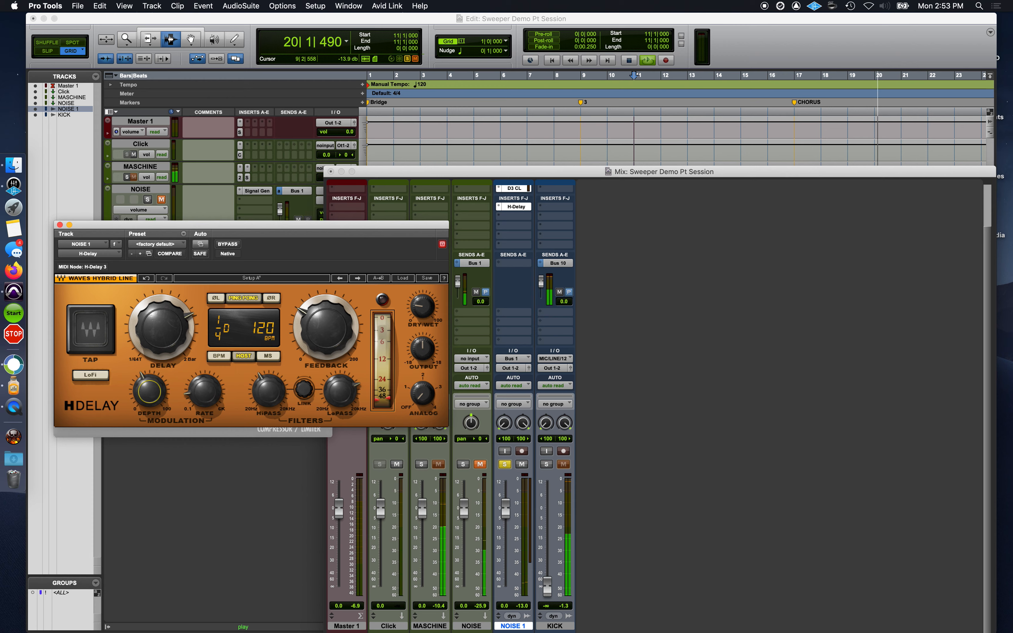
{"action": "left_click_drag", "start_coordinate": [149, 390], "coordinate": [150, 395]}
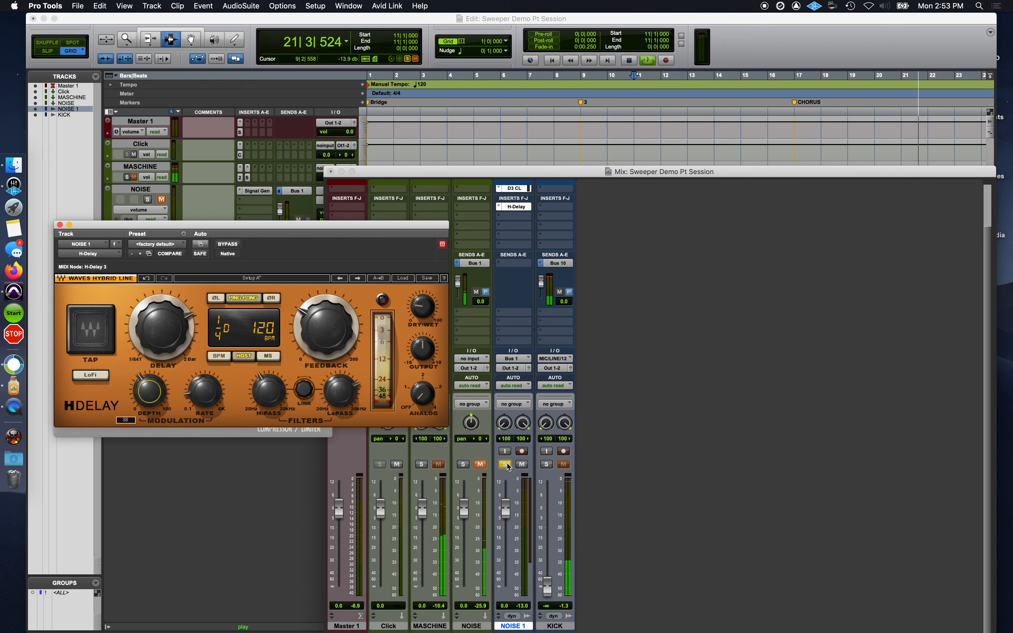
{"action": "key", "text": "space"}
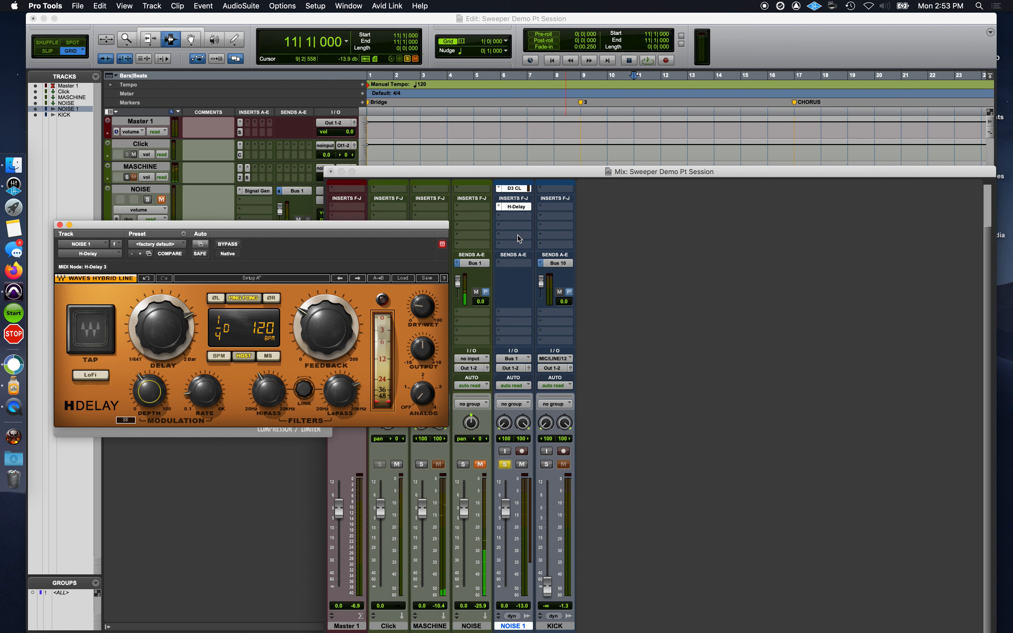
Step: Unsolo NOISE 1, play the full beat from bar 11 and lower H-Delay's modulation depth to about 8
{"action": "left_click", "coordinate": [506, 465]}
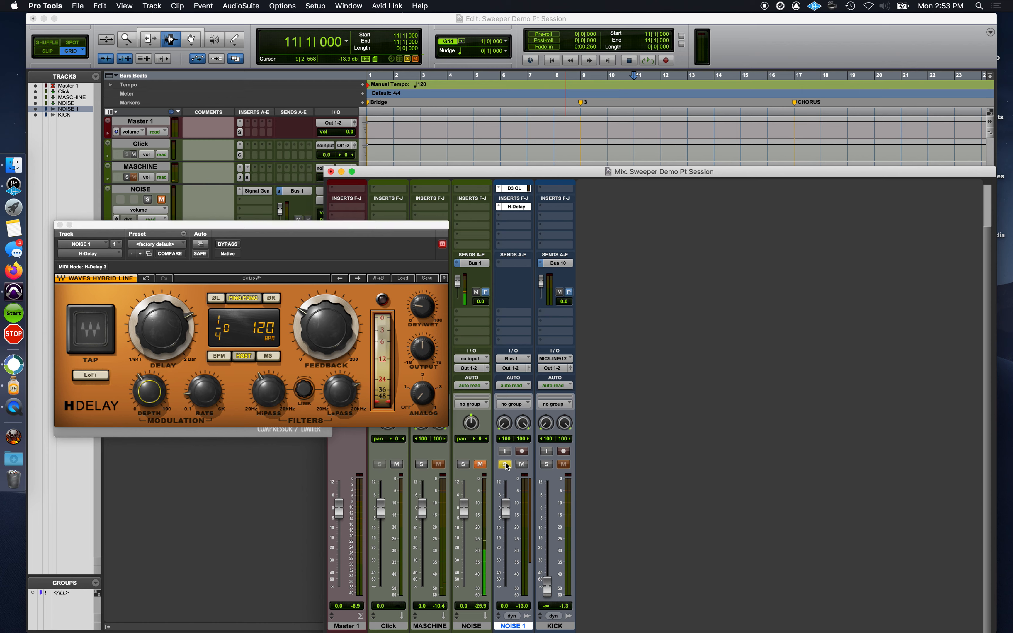
{"action": "key", "text": "space"}
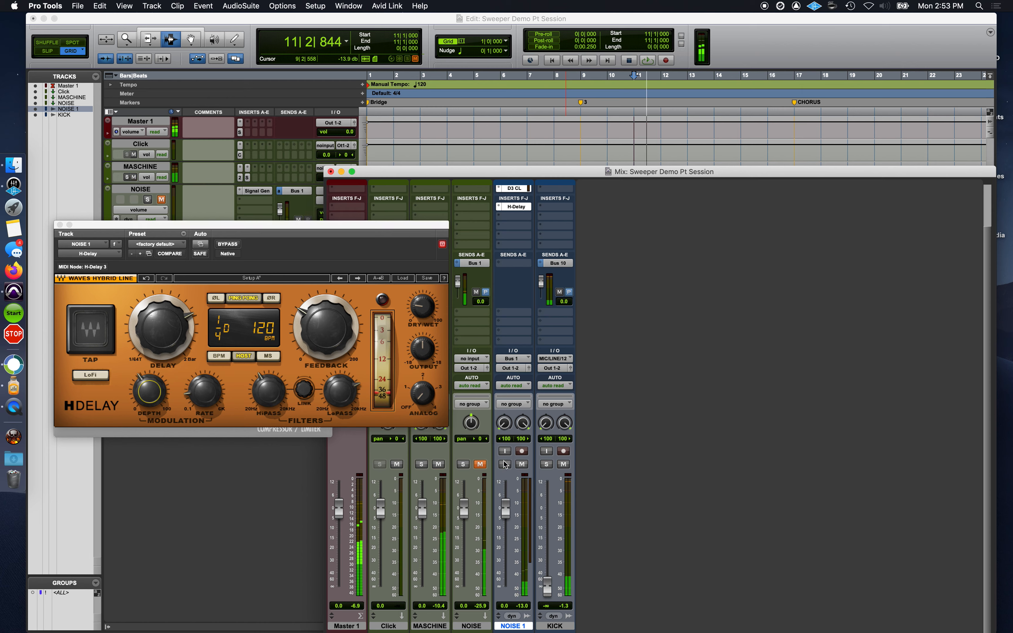
{"action": "left_click", "coordinate": [505, 464]}
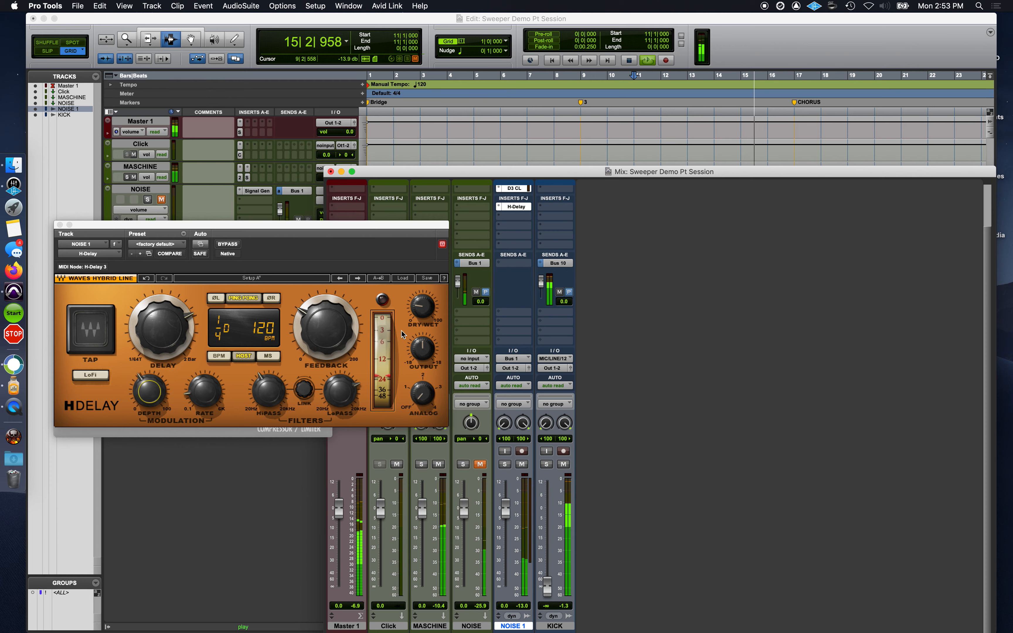
{"action": "left_click", "coordinate": [205, 371]}
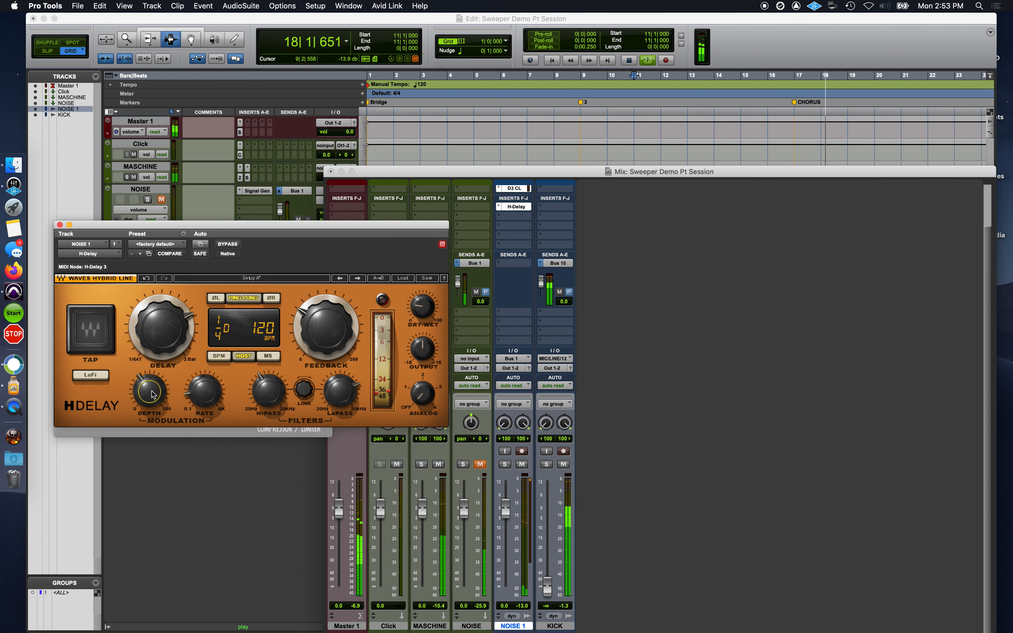
{"action": "scroll", "coordinate": [151, 391], "scroll_direction": "down", "scroll_amount": 5}
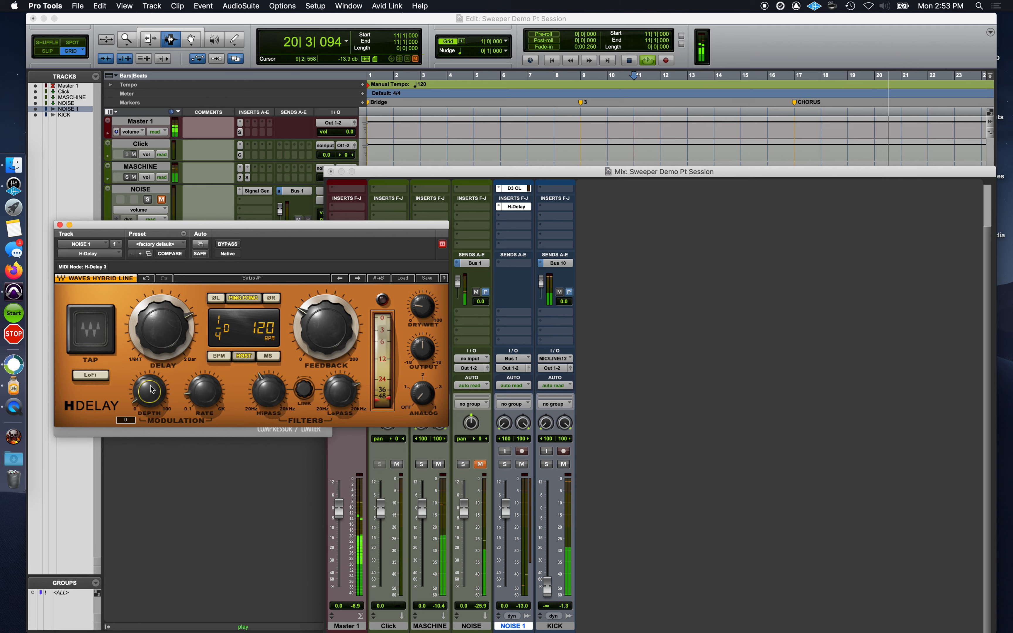
Step: Stop playback and close the H-Delay, Mix and compressor windows to return to the Edit window
{"action": "left_click", "coordinate": [60, 226]}
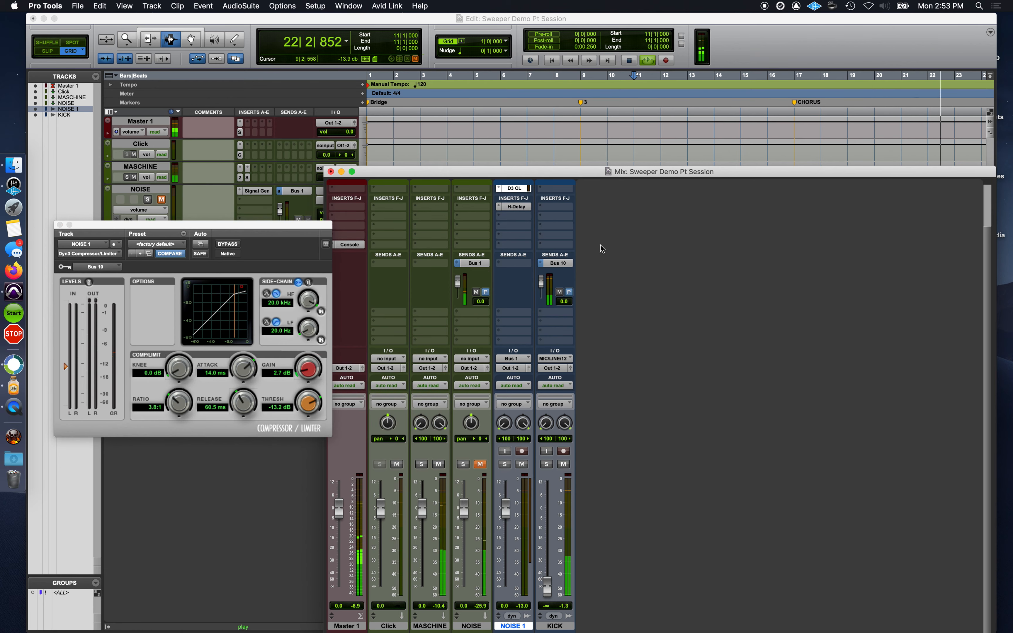
{"action": "key", "text": "space"}
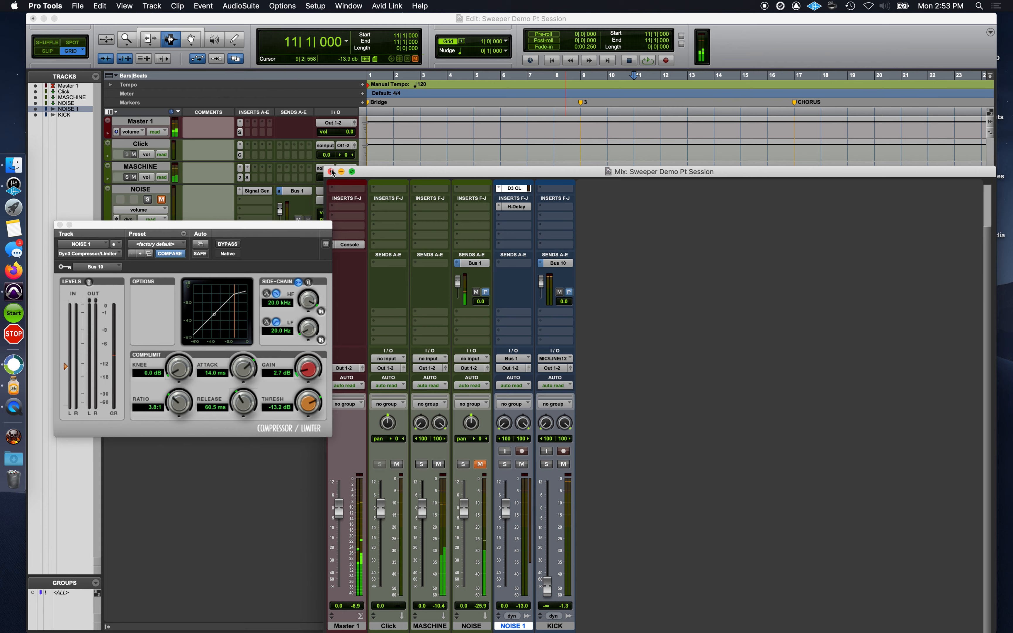
{"action": "key", "text": "super+="}
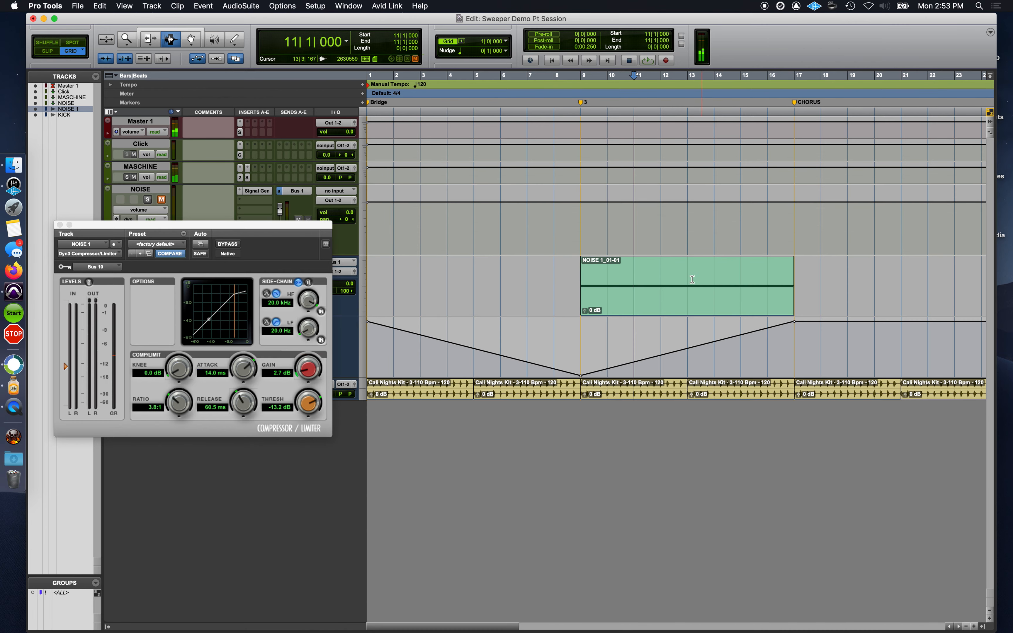
{"action": "left_click", "coordinate": [60, 225]}
Step: Duplicate the eight-bar NOISE 1 clip with its filter automation and position the copy at the CHORUS marker, bar 17
{"action": "scroll", "coordinate": [647, 285], "scroll_direction": "right", "scroll_amount": 5}
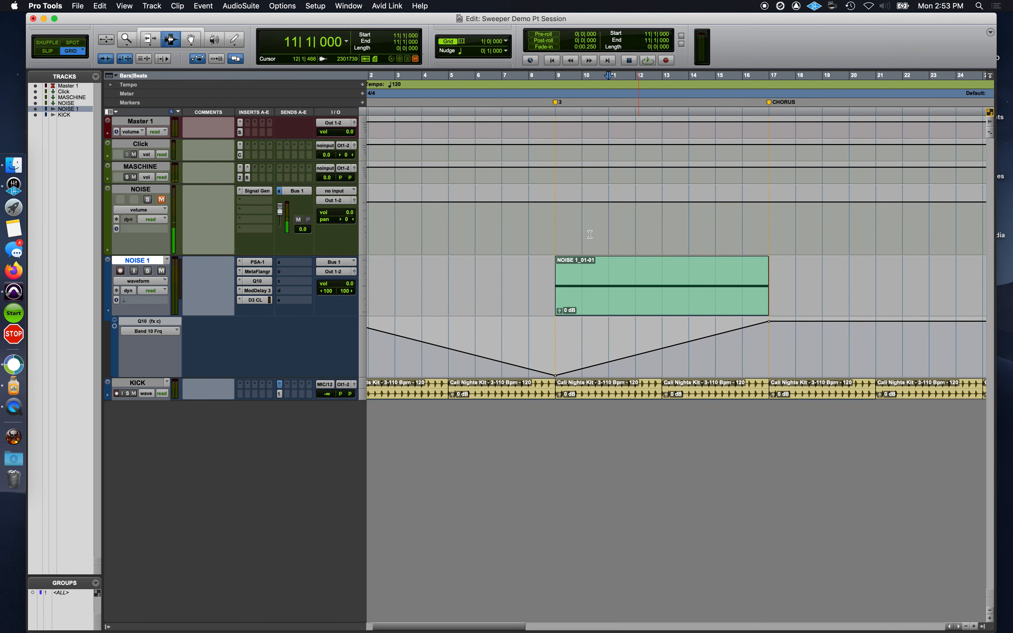
{"action": "left_click", "coordinate": [192, 39]}
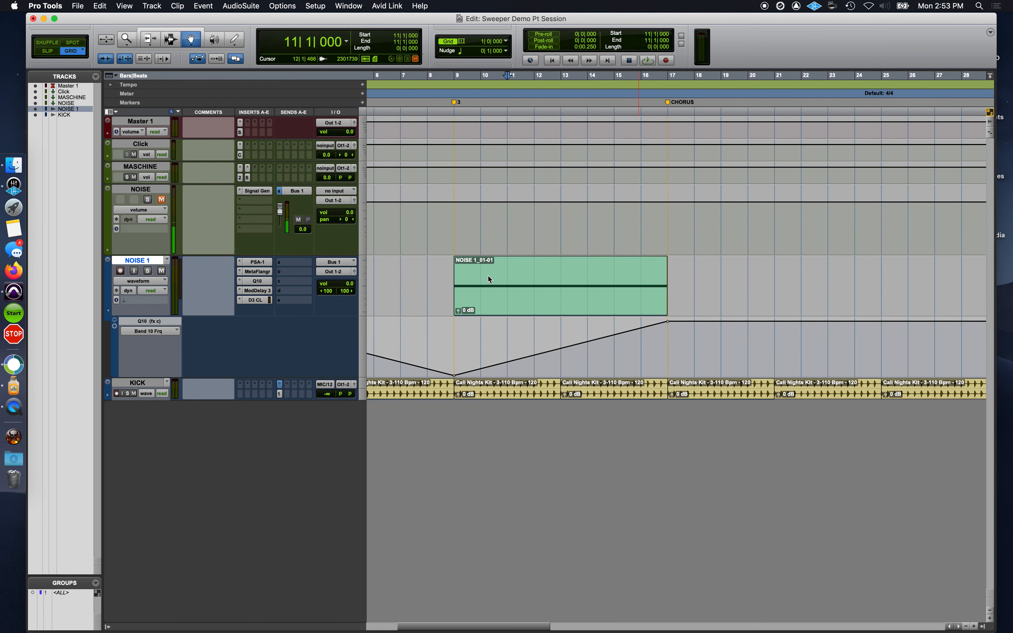
{"action": "left_click", "coordinate": [496, 289]}
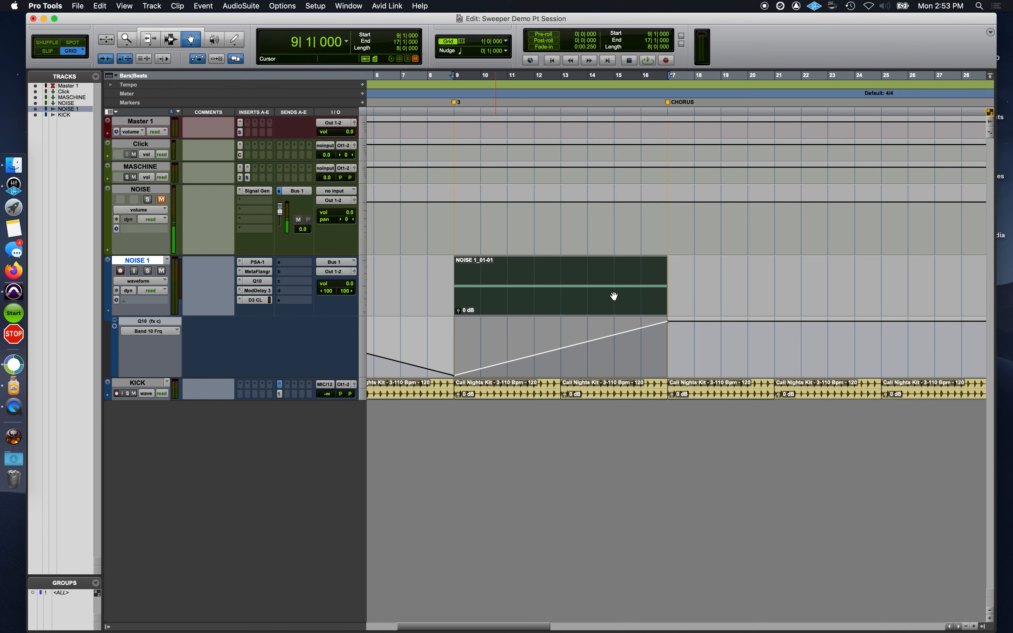
{"action": "key", "text": "super+d"}
{"action": "mouse_move", "coordinate": [708, 290]}
{"action": "left_mouse_down"}
{"action": "mouse_move", "coordinate": [730, 291]}
{"action": "mouse_move", "coordinate": [707, 289]}
{"action": "left_mouse_up"}
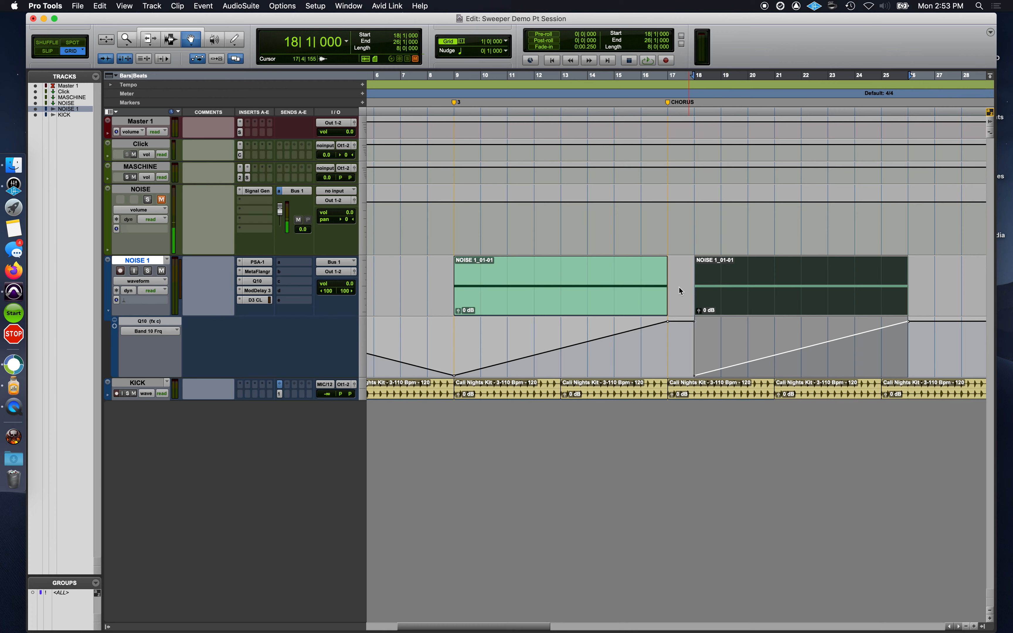
{"action": "left_click_drag", "start_coordinate": [707, 286], "coordinate": [642, 286]}
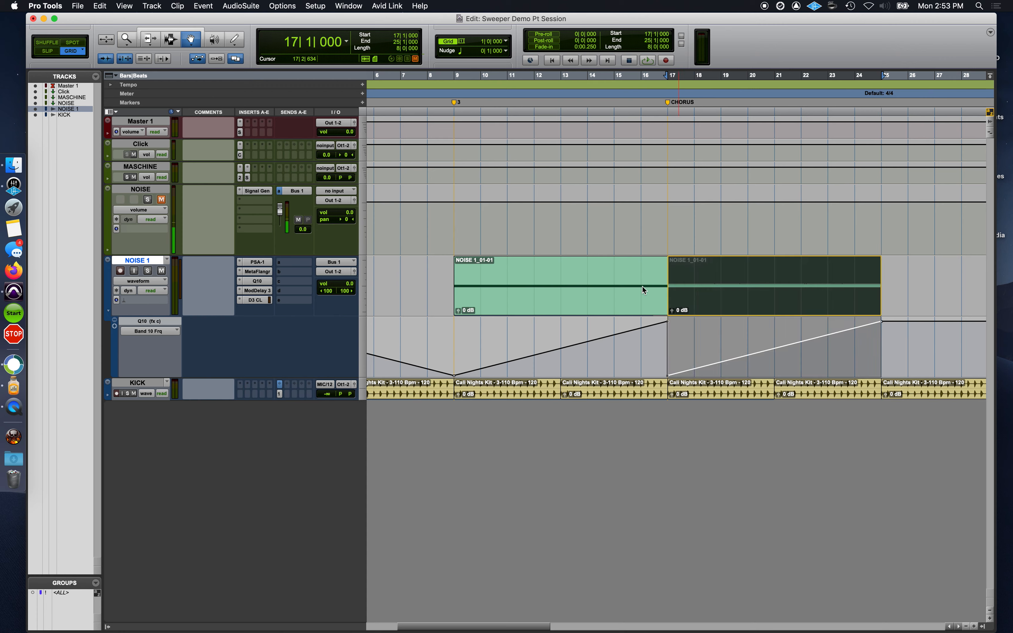
Step: Mute the original NOISE 1 clip at bar 9 and place the edit cursor at bar 19
{"action": "left_click", "coordinate": [595, 285]}
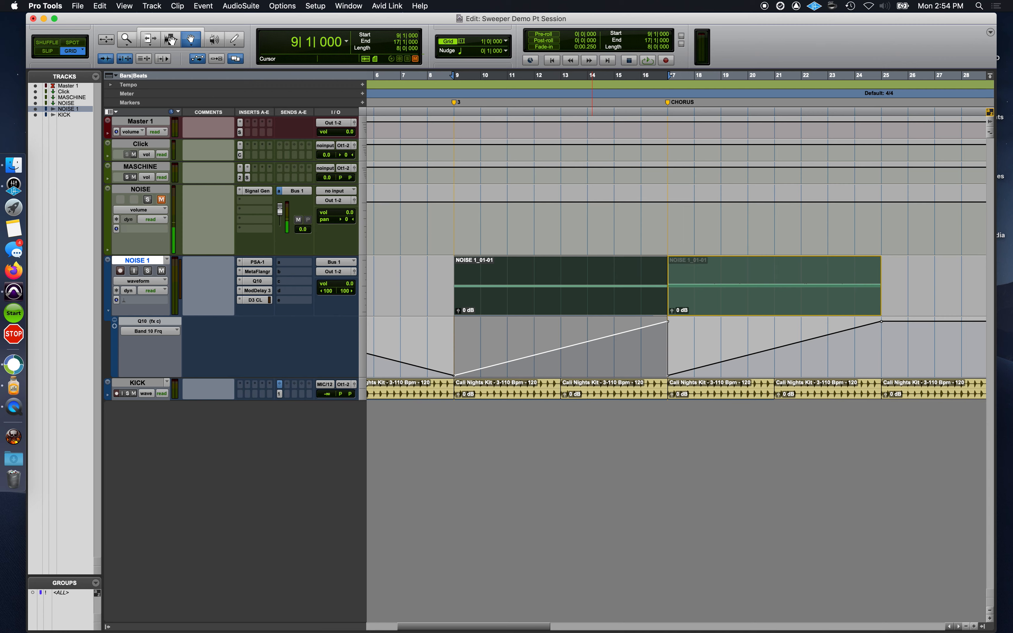
{"action": "key", "text": "super+c"}
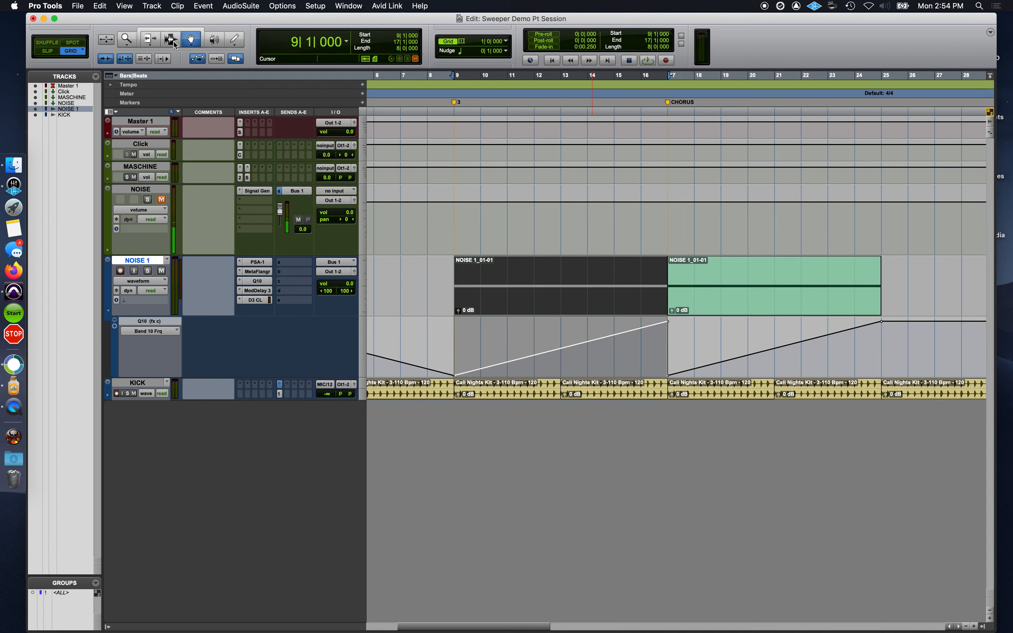
{"action": "left_click", "coordinate": [173, 42]}
{"action": "left_click", "coordinate": [717, 315]}
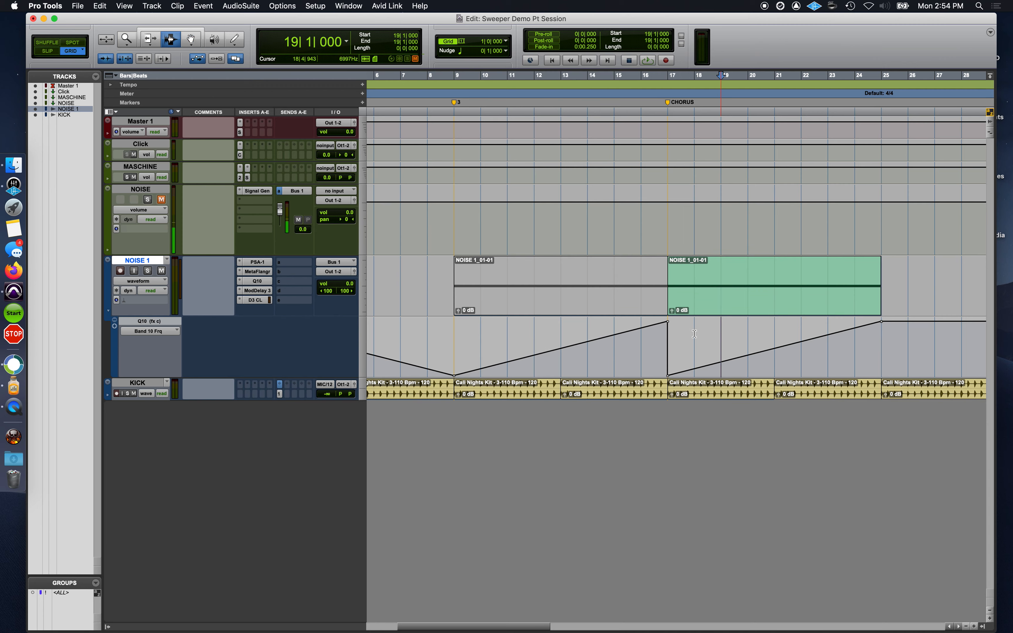
Step: Reshape the Q10 Band 10 frequency automation into a downward ramp from bar 17 to 16 Hz at bar 25
{"action": "left_click", "coordinate": [191, 39]}
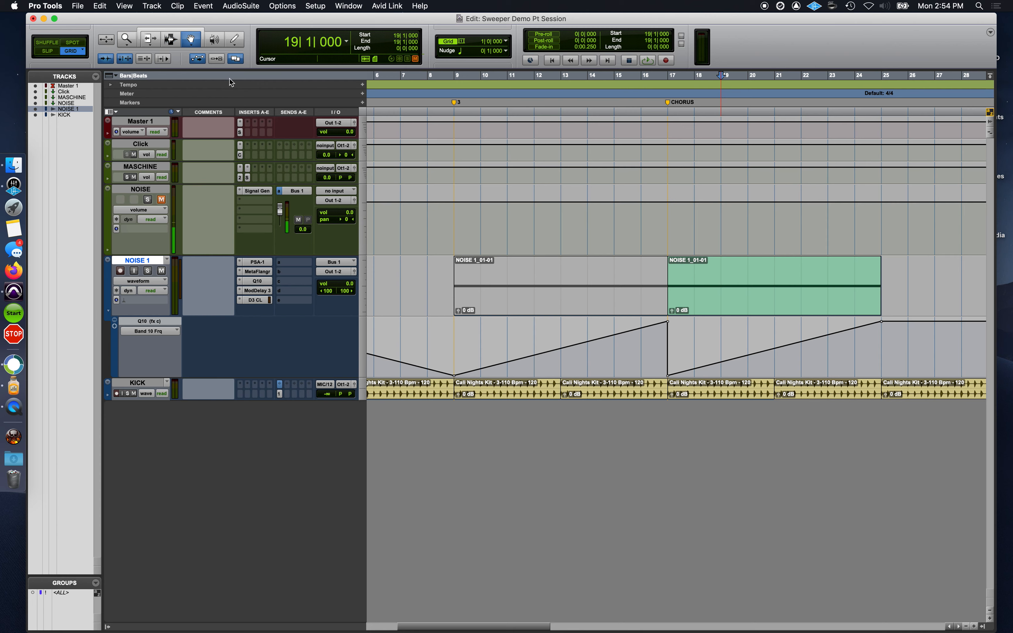
{"action": "left_click", "coordinate": [668, 376], "text": "alt"}
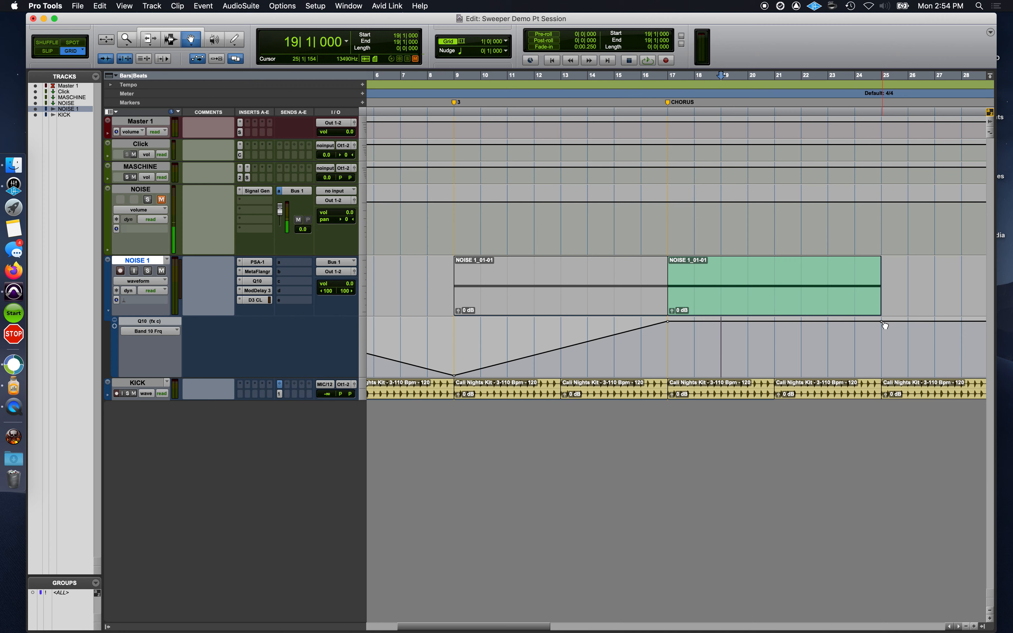
{"action": "left_click", "coordinate": [882, 375]}
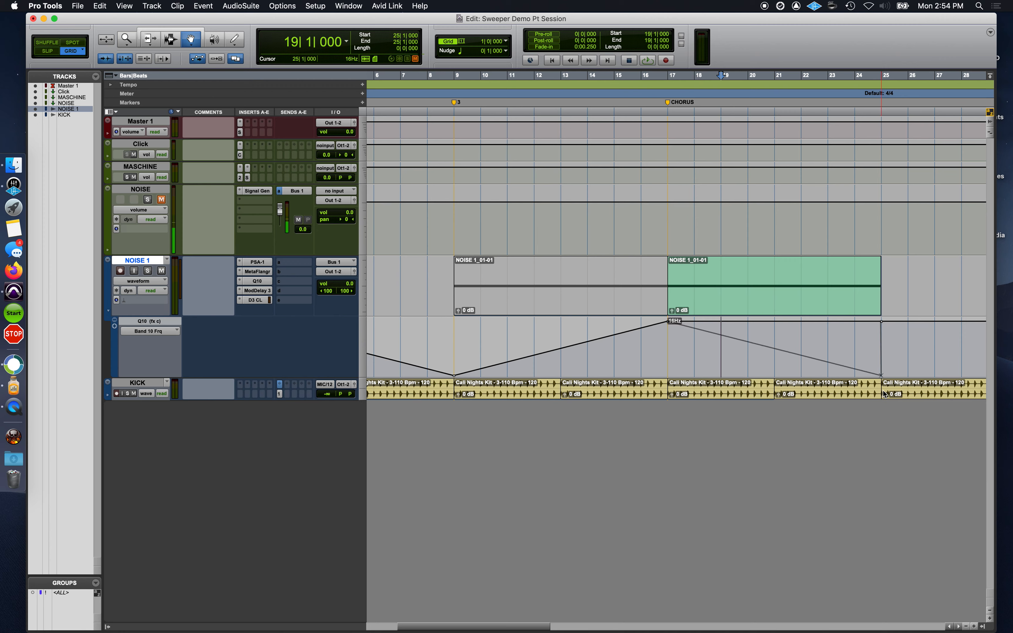
{"action": "left_click_drag", "start_coordinate": [884, 391], "coordinate": [883, 394]}
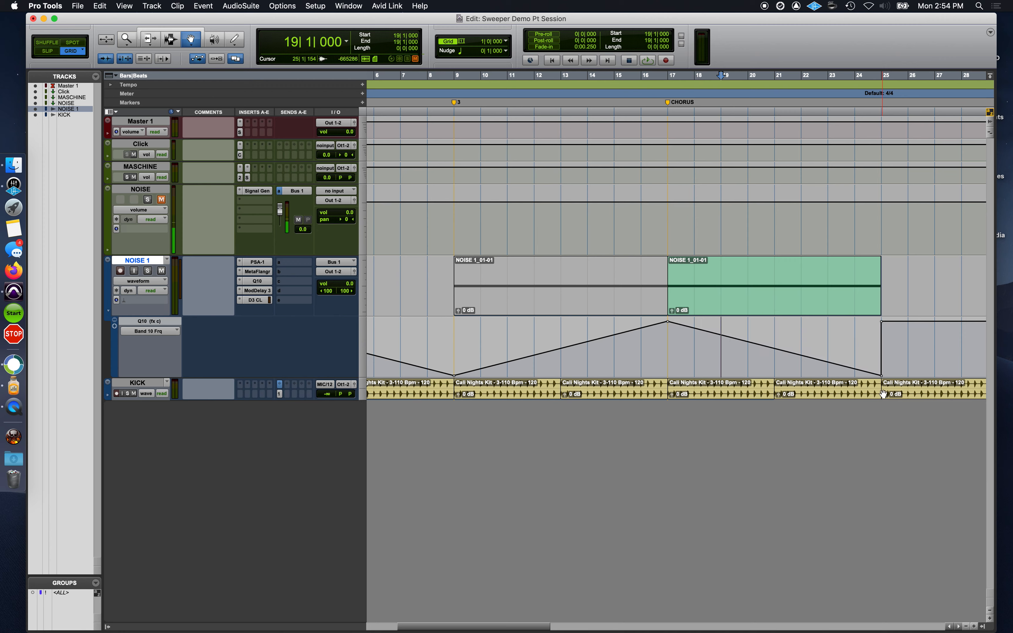
Step: Play the beat from bar 16 and again from bar 12 to audition the downward noise sweep in the chorus
{"action": "left_click", "coordinate": [648, 79]}
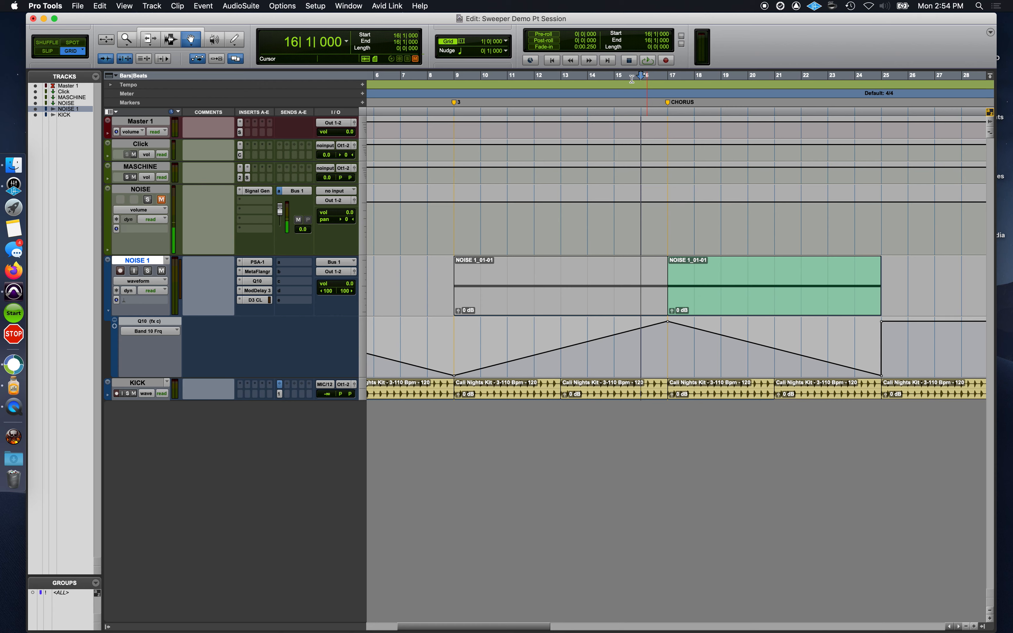
{"action": "key", "text": "space"}
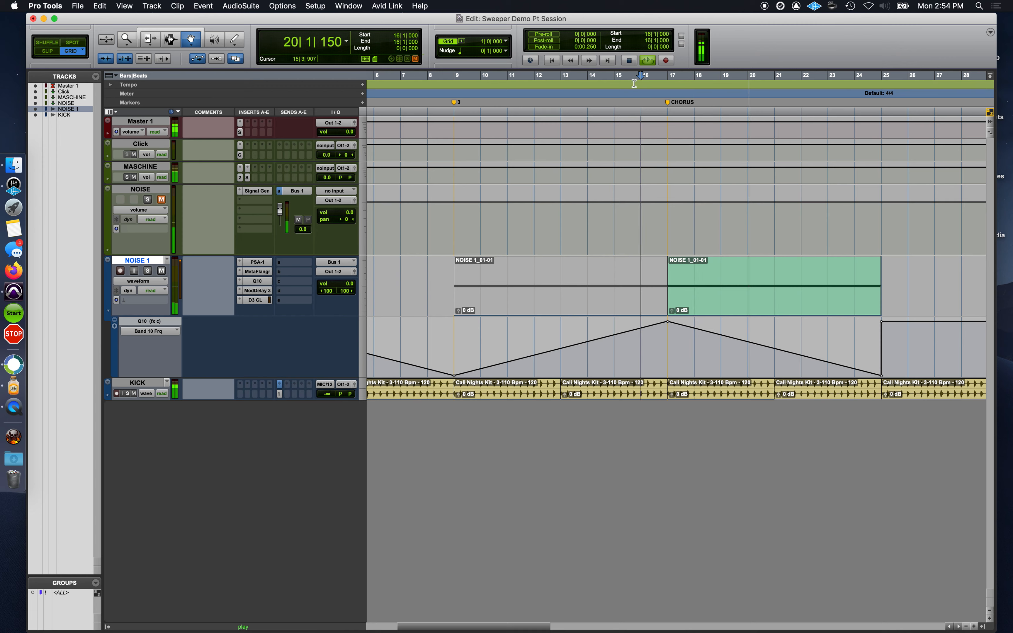
{"action": "left_click", "coordinate": [580, 79]}
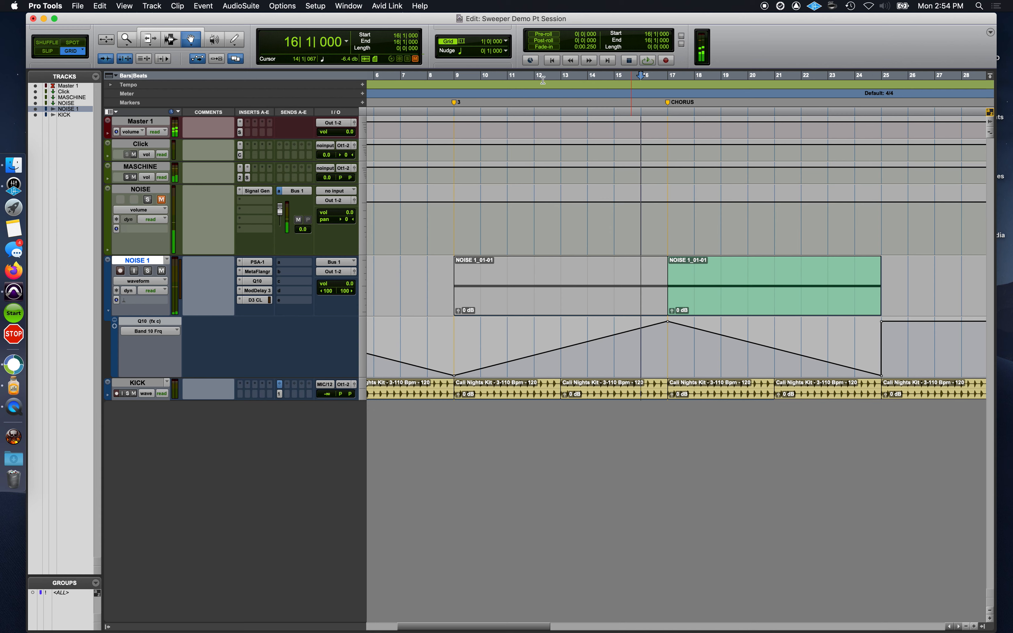
{"action": "left_click", "coordinate": [542, 77]}
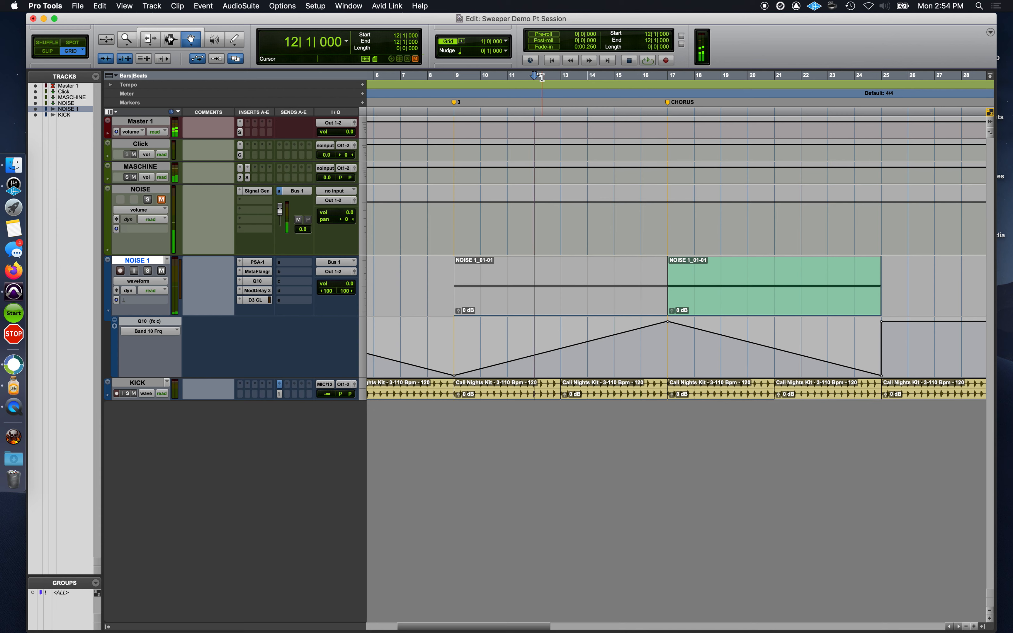
{"action": "key", "text": "space"}
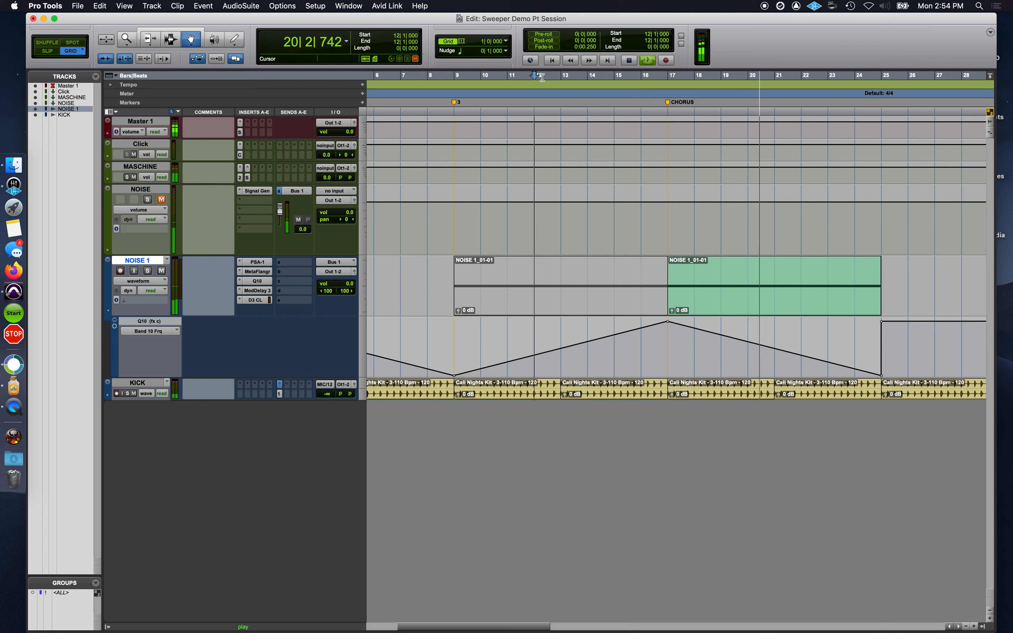
Step: Unmute the NOISE 1 clip at bar 9 and leave that clip selected
{"action": "left_click", "coordinate": [626, 274]}
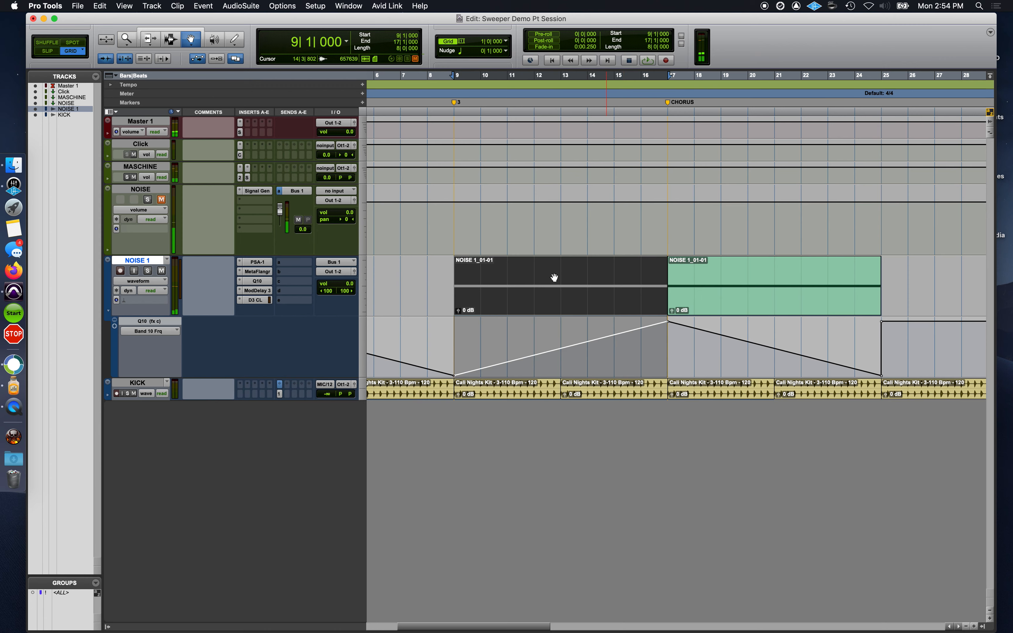
{"action": "key", "text": "super+c"}
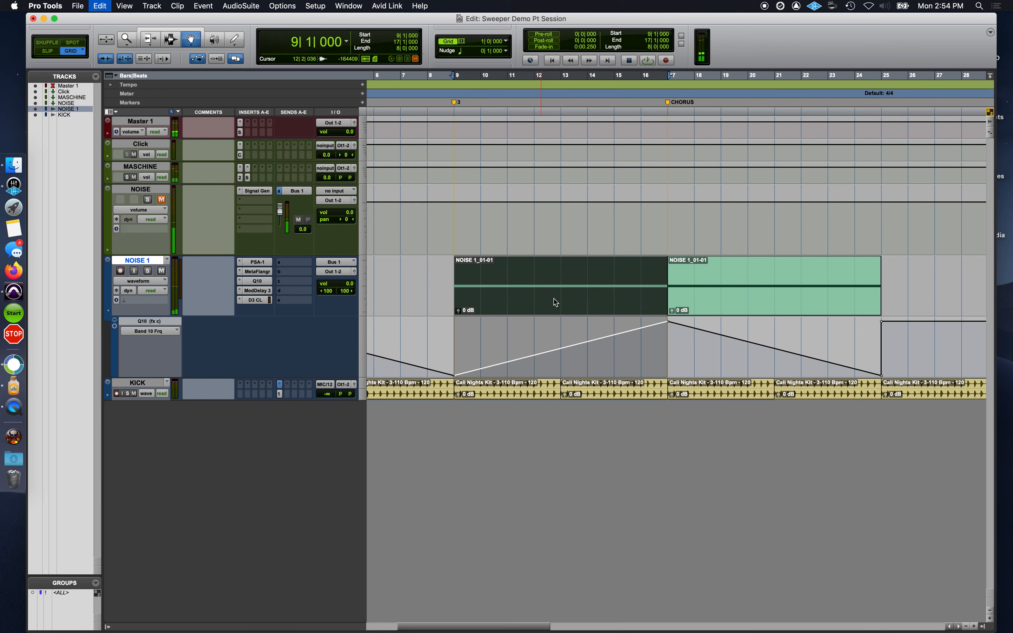
{"action": "scroll", "coordinate": [583, 277], "scroll_direction": "left", "scroll_amount": 5}
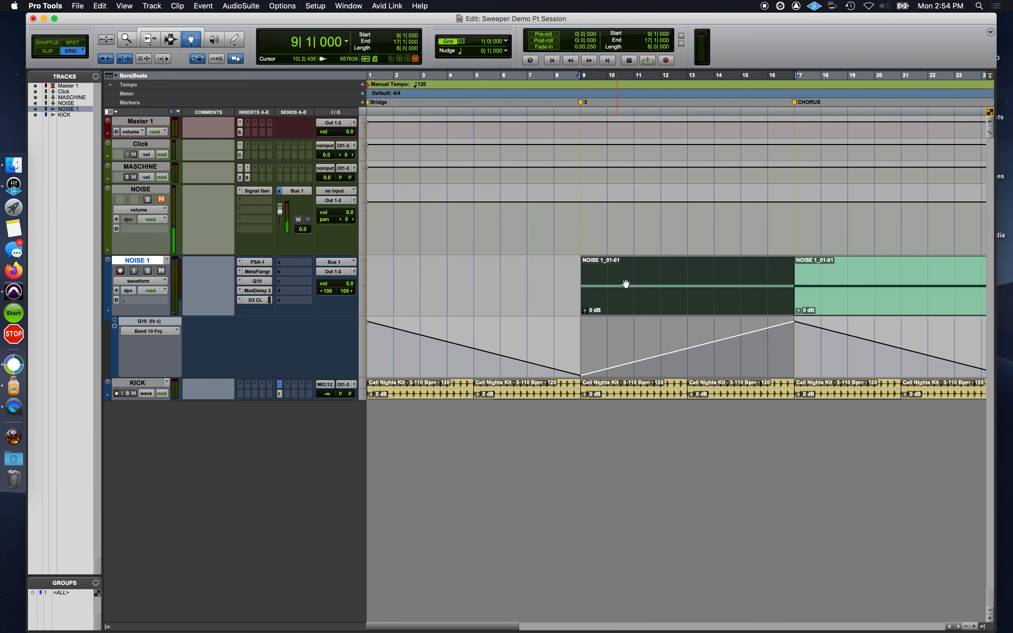
{"action": "left_click", "coordinate": [866, 279]}
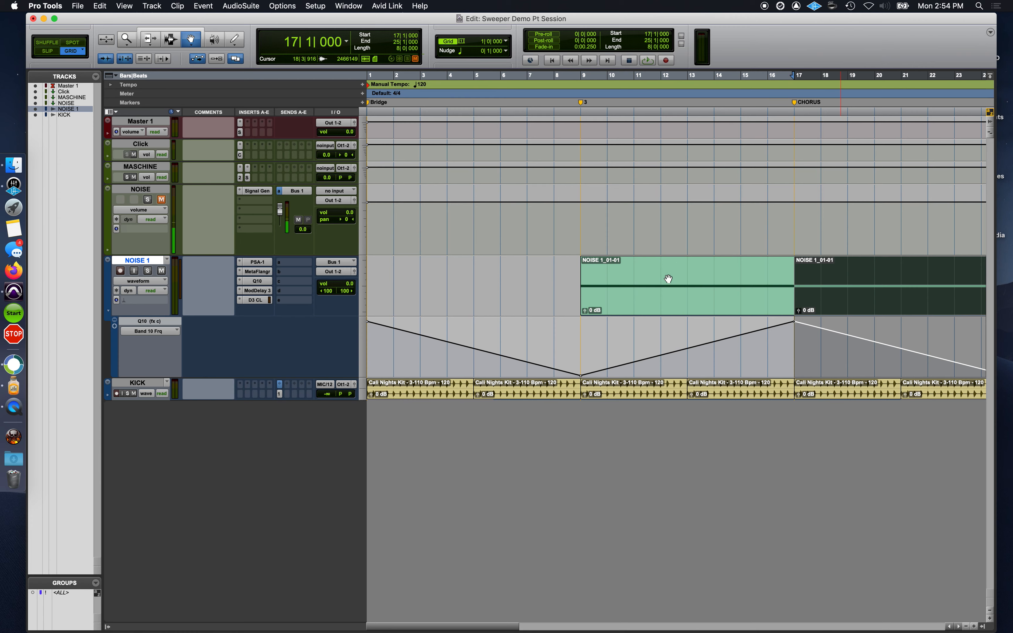
{"action": "left_click", "coordinate": [635, 280]}
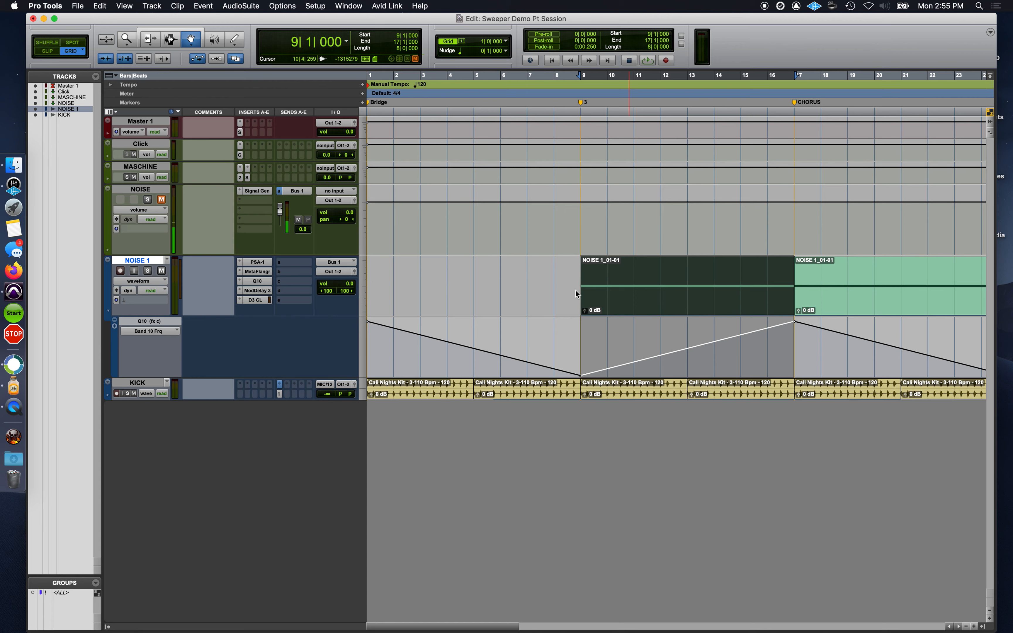
Step: Place a copy of the NOISE 1 clip at bar 1, keeping the clips at bars 9 and 17
{"action": "left_click_drag", "start_coordinate": [583, 291], "coordinate": [381, 291]}
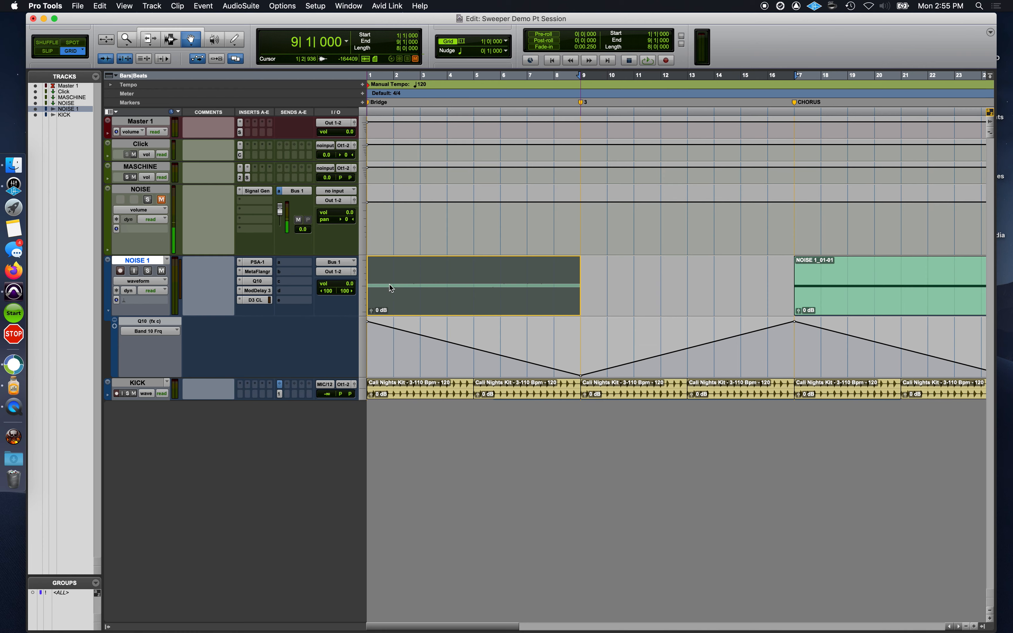
{"action": "key", "text": "super+z"}
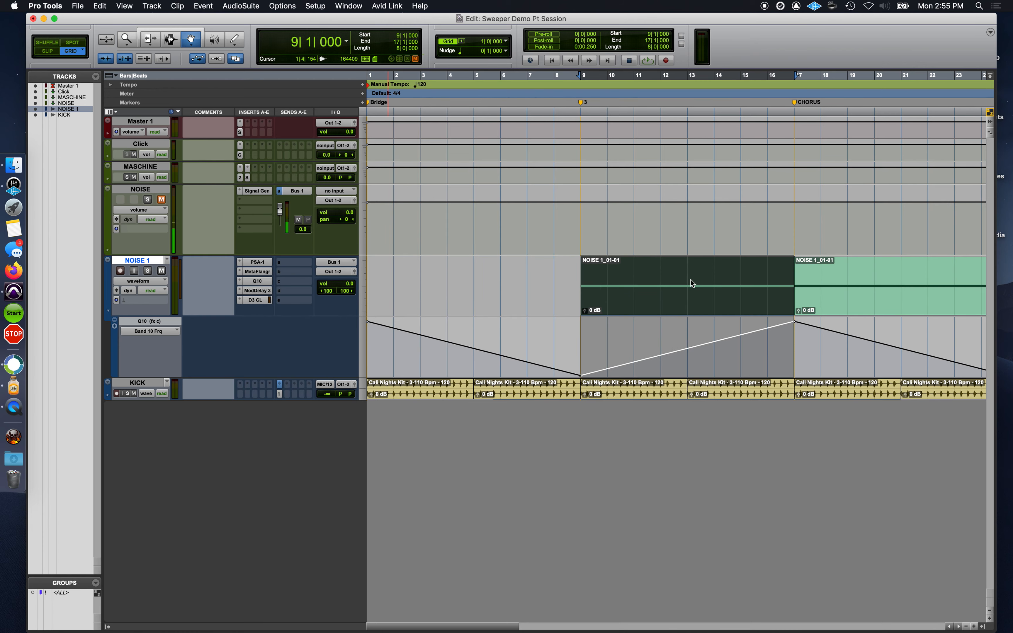
{"action": "left_click", "coordinate": [835, 289]}
{"action": "left_click_drag", "start_coordinate": [399, 293], "coordinate": [376, 285]}
{"action": "left_click", "coordinate": [388, 285]}
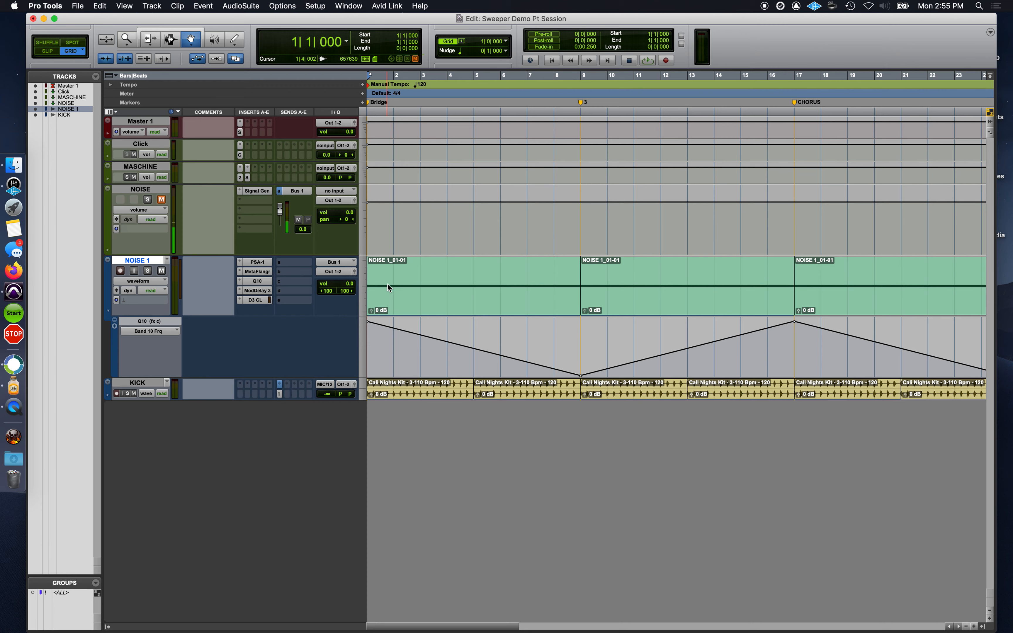
Step: Lower the NOISE 1 track volume to -5.4 dB and play the session from bar 1 into the chorus
{"action": "key", "text": "space"}
{"action": "left_click", "coordinate": [350, 288]}
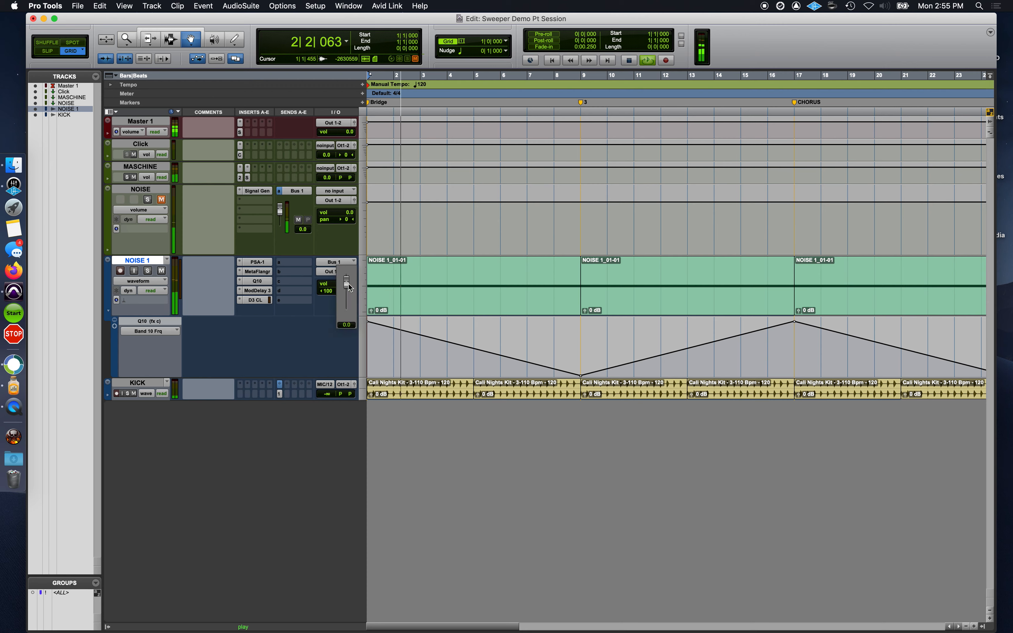
{"action": "left_click_drag", "start_coordinate": [354, 328], "coordinate": [356, 331]}
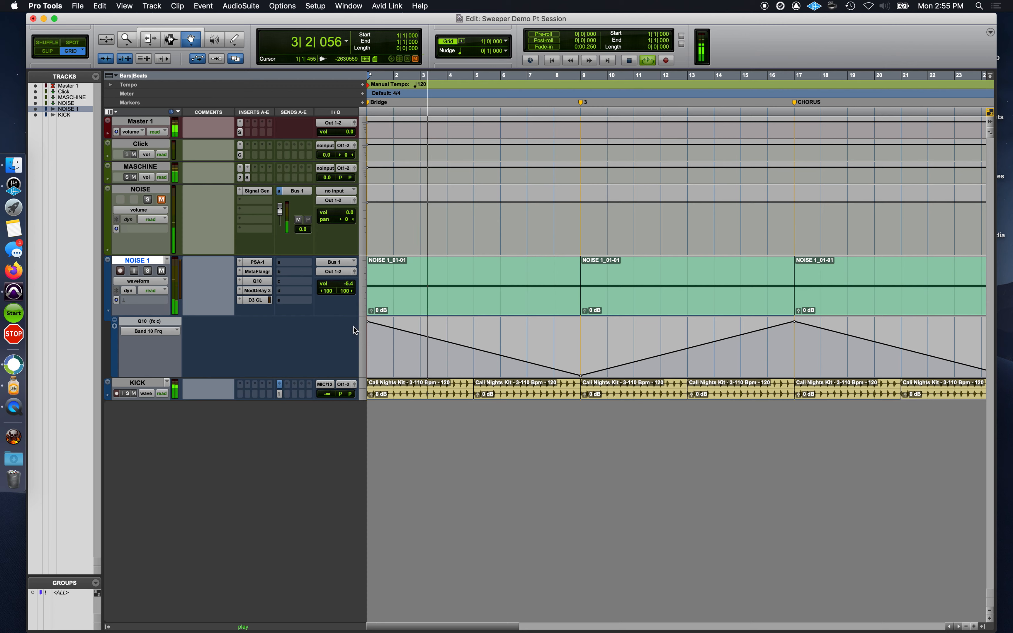
{"action": "key", "text": "space"}
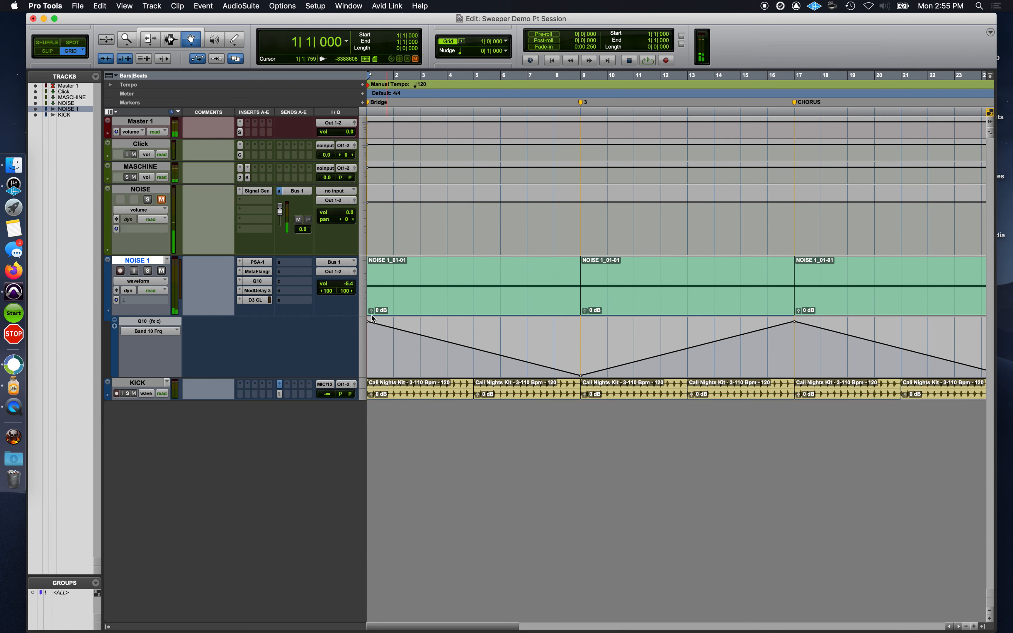
{"action": "key", "text": "space"}
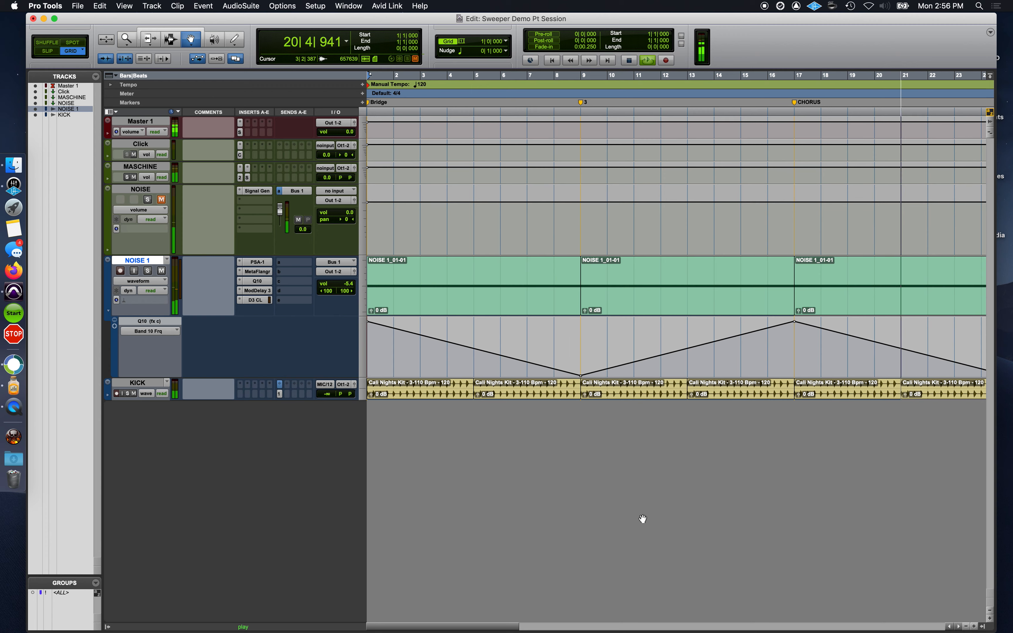
{"action": "key", "text": "space"}
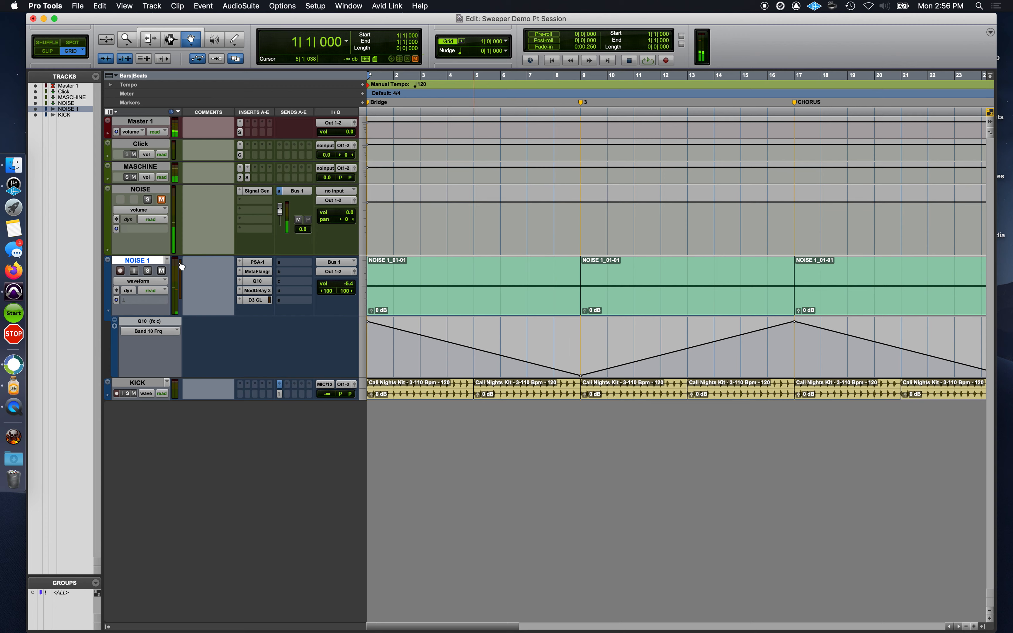
Step: Replace the MetaFlanger insert on NOISE 1 with AIR Filter Gate (mono) and move its window clear of the track's inserts
{"action": "left_click", "coordinate": [241, 271]}
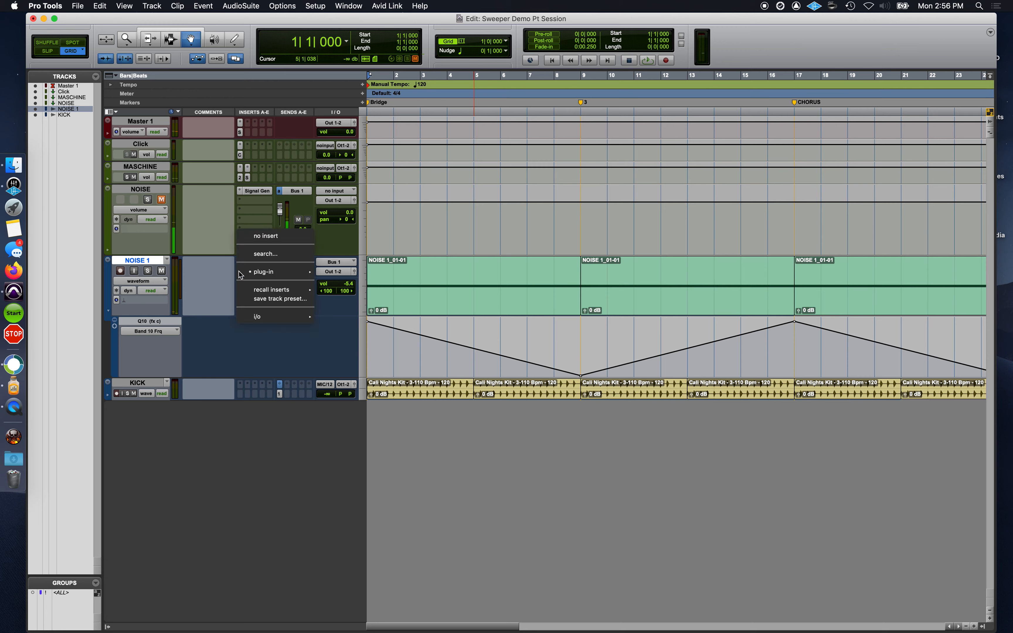
{"action": "mouse_move", "coordinate": [298, 272]}
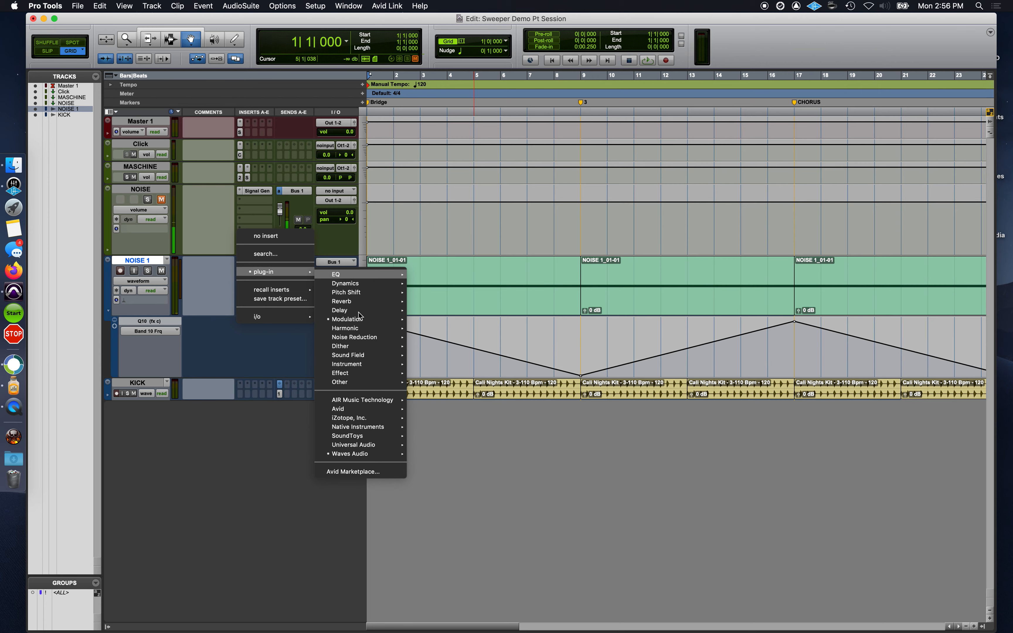
{"action": "mouse_move", "coordinate": [386, 323]}
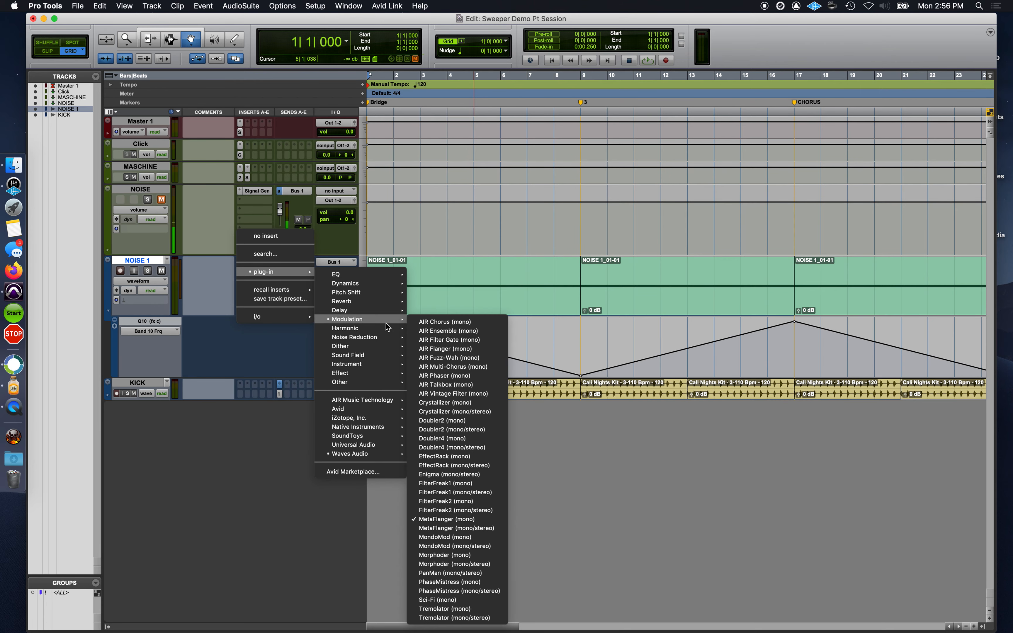
{"action": "left_click", "coordinate": [435, 340]}
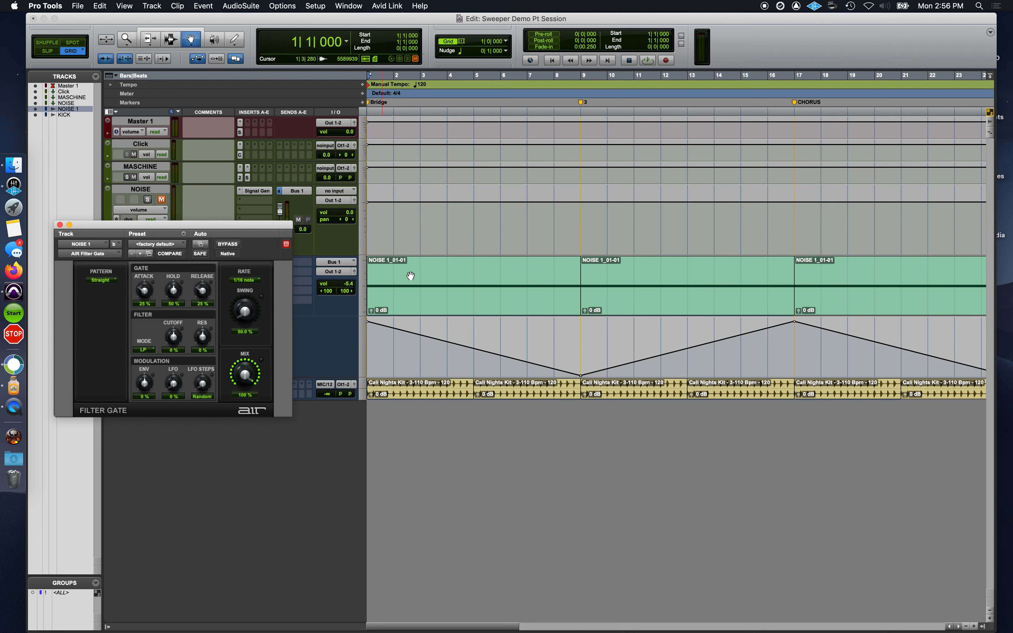
{"action": "left_click_drag", "start_coordinate": [282, 232], "coordinate": [291, 337]}
Step: Solo the NOISE 1 track and play it from bar 13 to hear the Filter Gate
{"action": "left_click", "coordinate": [151, 271]}
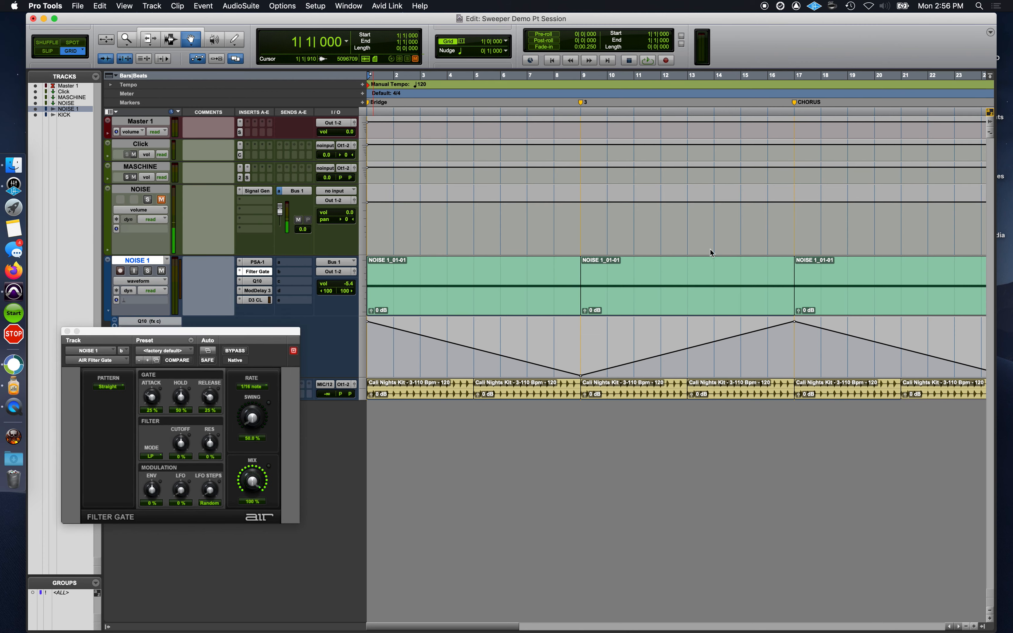
{"action": "left_click", "coordinate": [681, 75]}
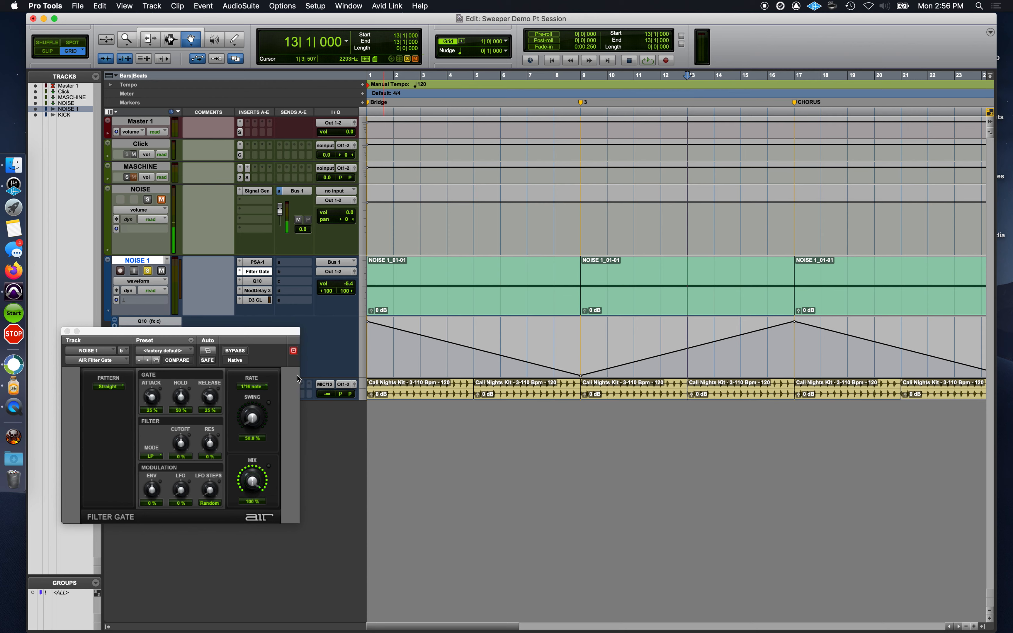
{"action": "key", "text": "space"}
Step: Try a 52% mix and a 1/4 note rate on the Filter Gate during playback
{"action": "left_click", "coordinate": [252, 386]}
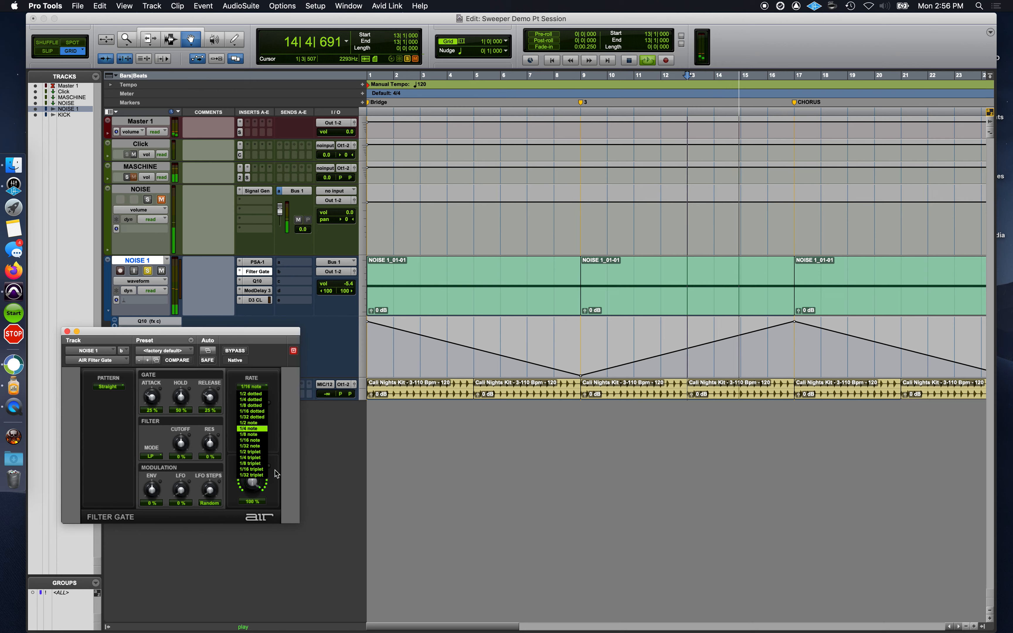
{"action": "left_click", "coordinate": [267, 488]}
{"action": "left_click_drag", "start_coordinate": [254, 497], "coordinate": [254, 511]}
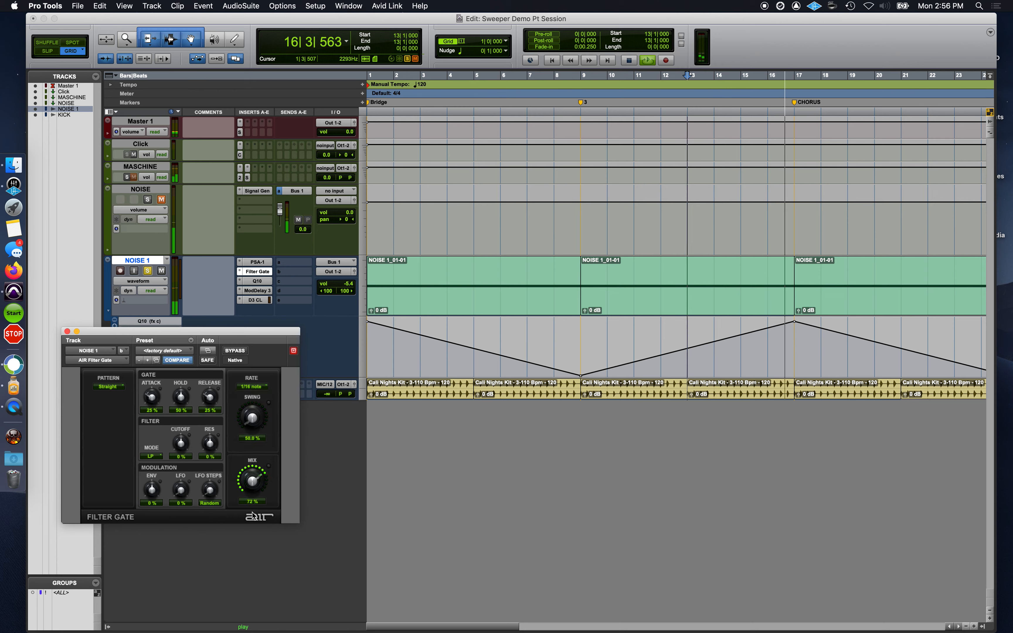
{"action": "left_click_drag", "start_coordinate": [268, 472], "coordinate": [289, 422]}
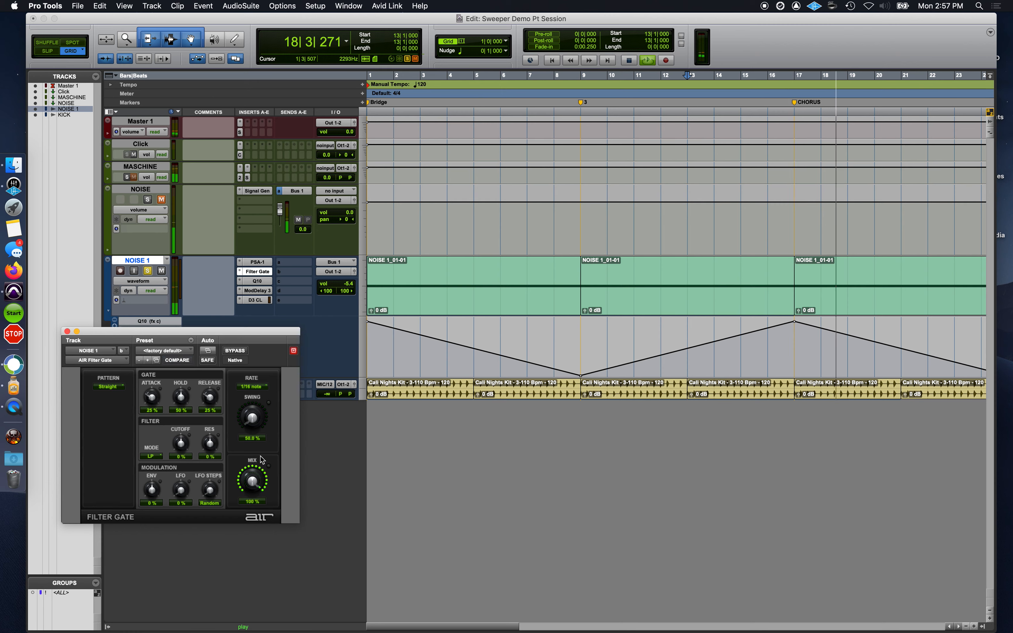
{"action": "left_click", "coordinate": [252, 388]}
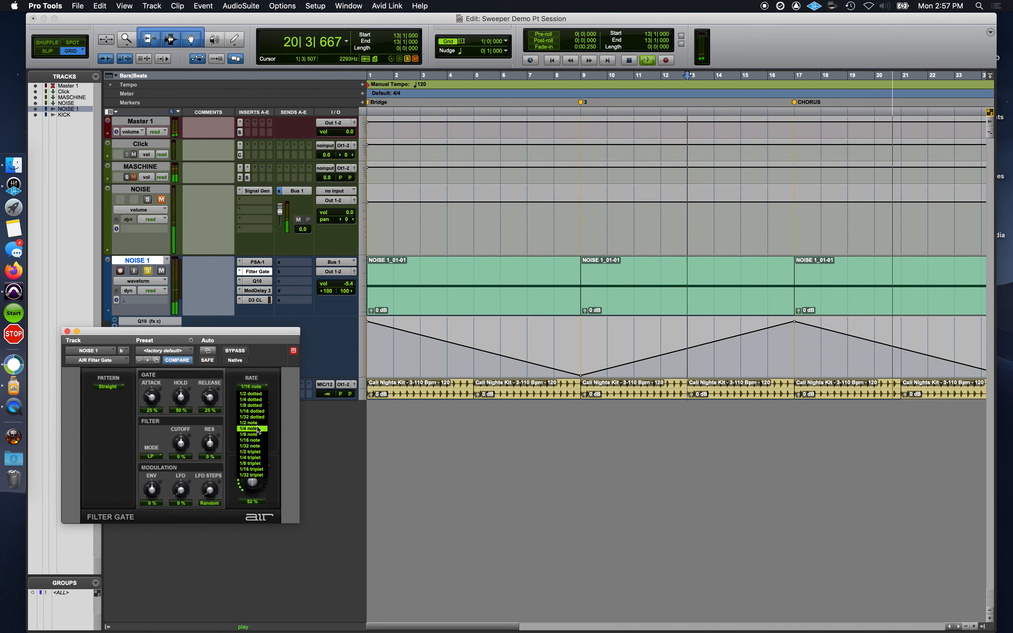
{"action": "left_click", "coordinate": [257, 429]}
{"action": "key", "text": "space"}
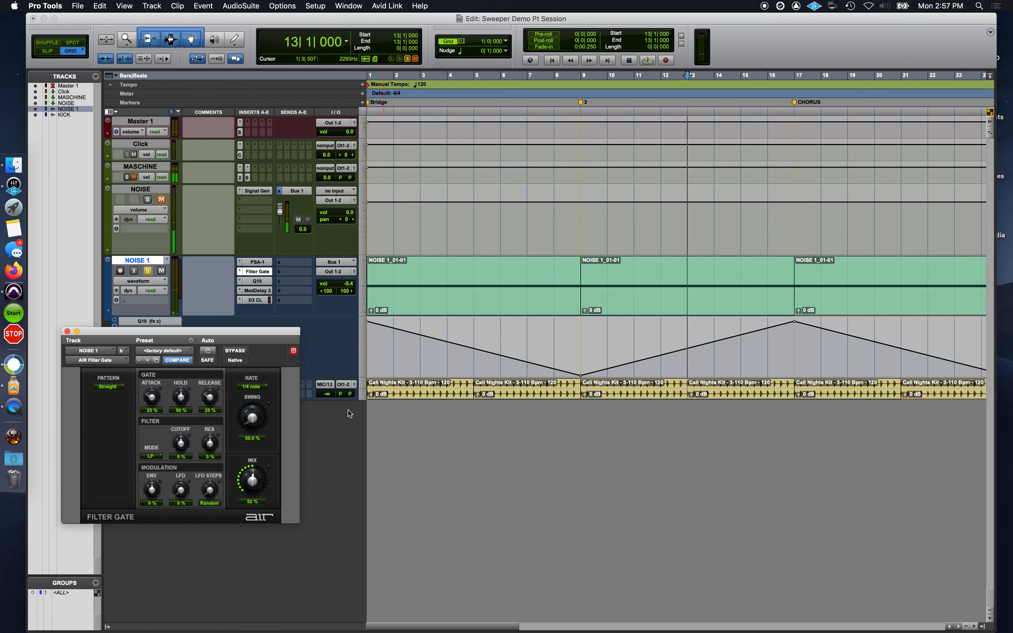
Step: Compare the Filter Gate against bypass from bar 13 and set its filter to Phaser mode with +29% resonance
{"action": "key", "text": "space"}
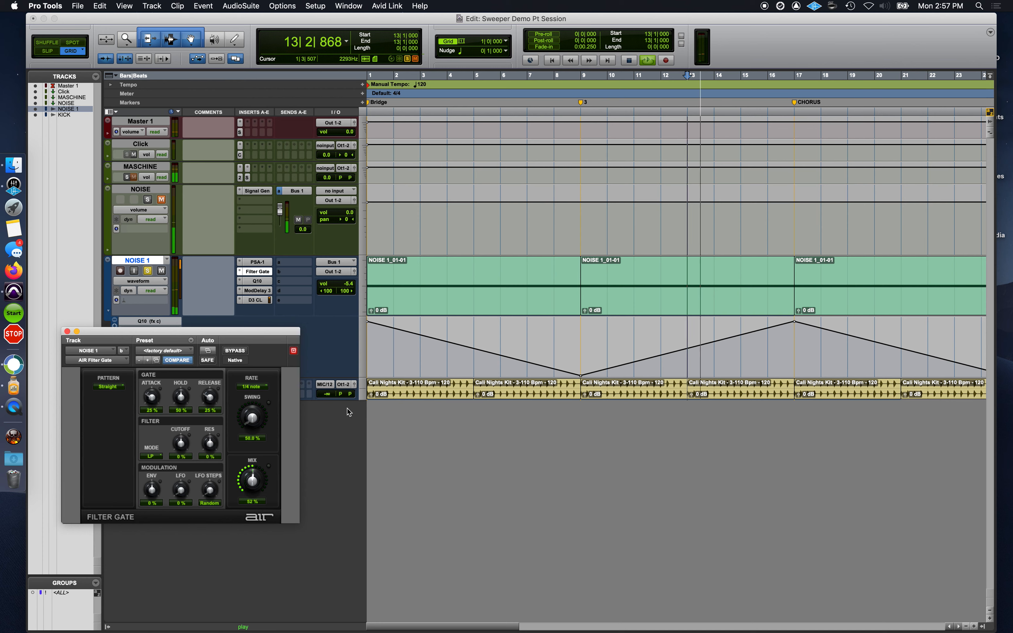
{"action": "left_click", "coordinate": [233, 353]}
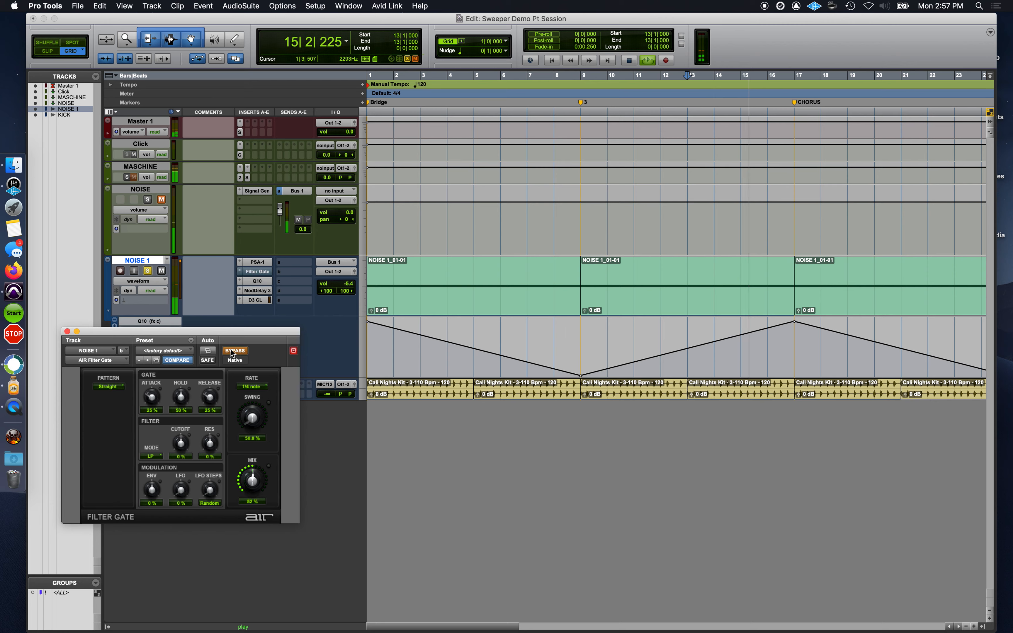
{"action": "left_click_drag", "start_coordinate": [209, 446], "coordinate": [212, 427]}
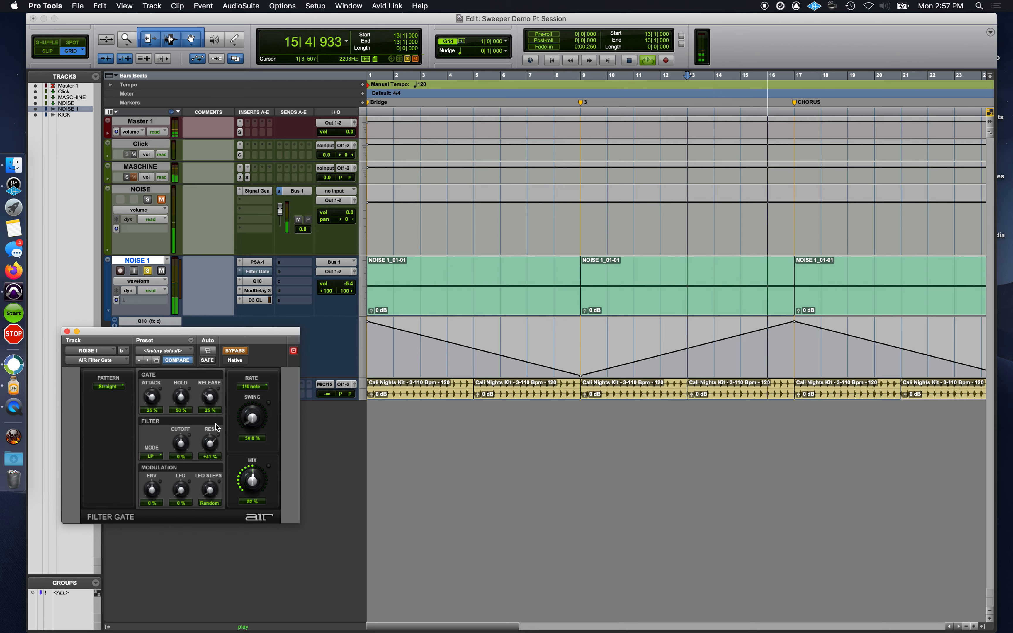
{"action": "left_click", "coordinate": [233, 351]}
{"action": "left_click", "coordinate": [153, 458]}
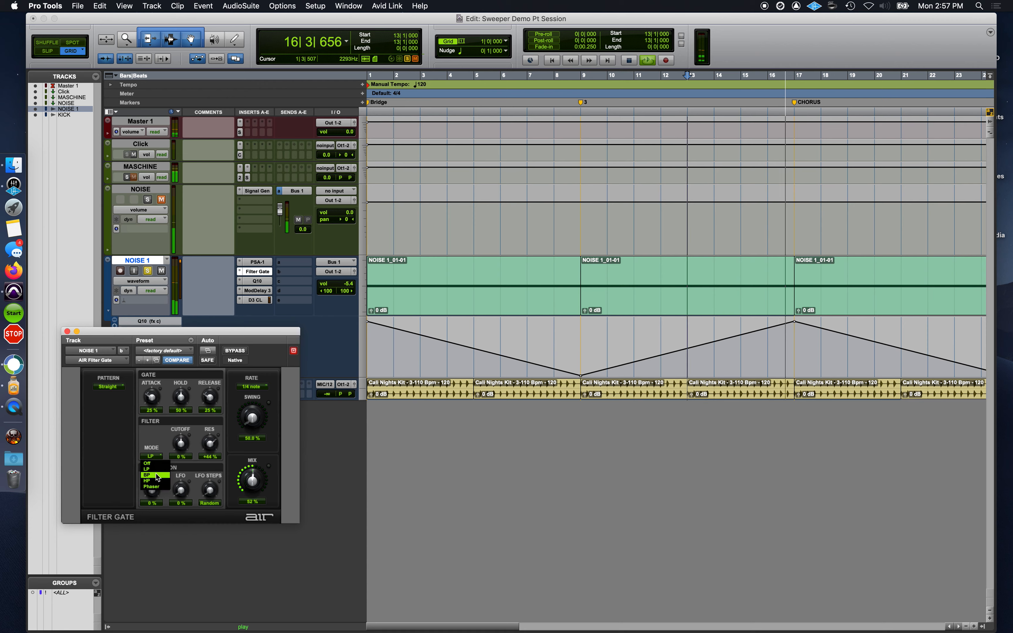
{"action": "left_click", "coordinate": [157, 485]}
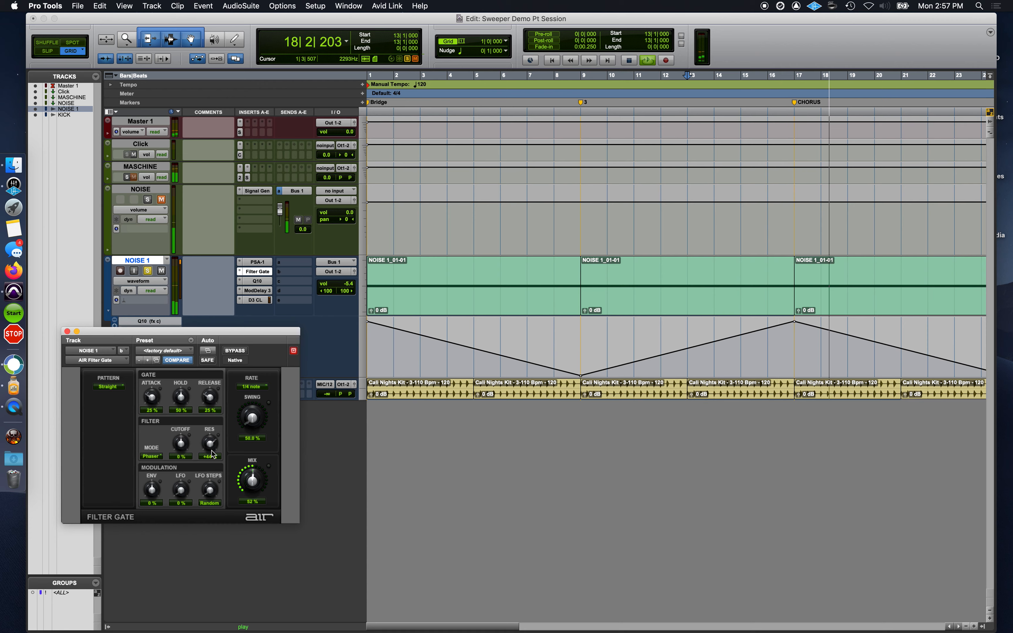
{"action": "left_click_drag", "start_coordinate": [210, 445], "coordinate": [209, 452]}
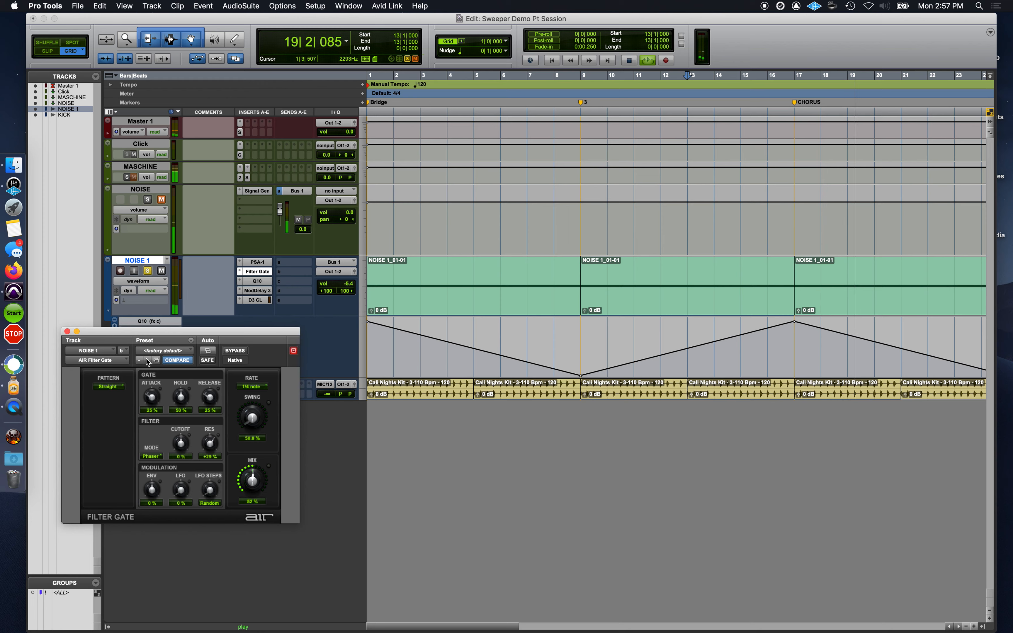
{"action": "key", "text": "space"}
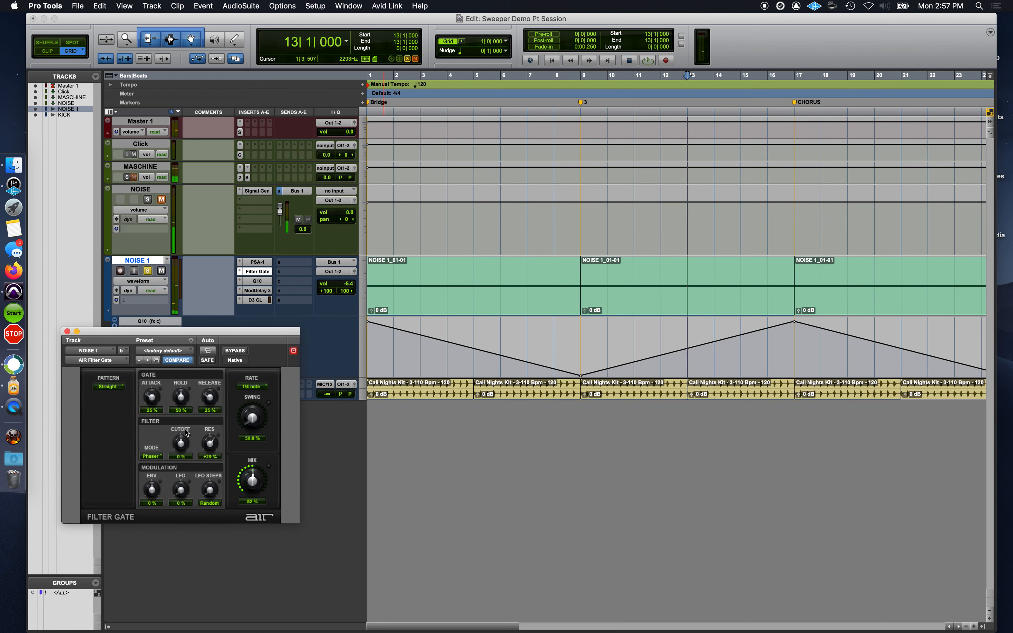
Step: Set the Filter Gate's cutoff to +27%, rate to 1/8 note and mix to 50% while playing from bar 13
{"action": "key", "text": "space"}
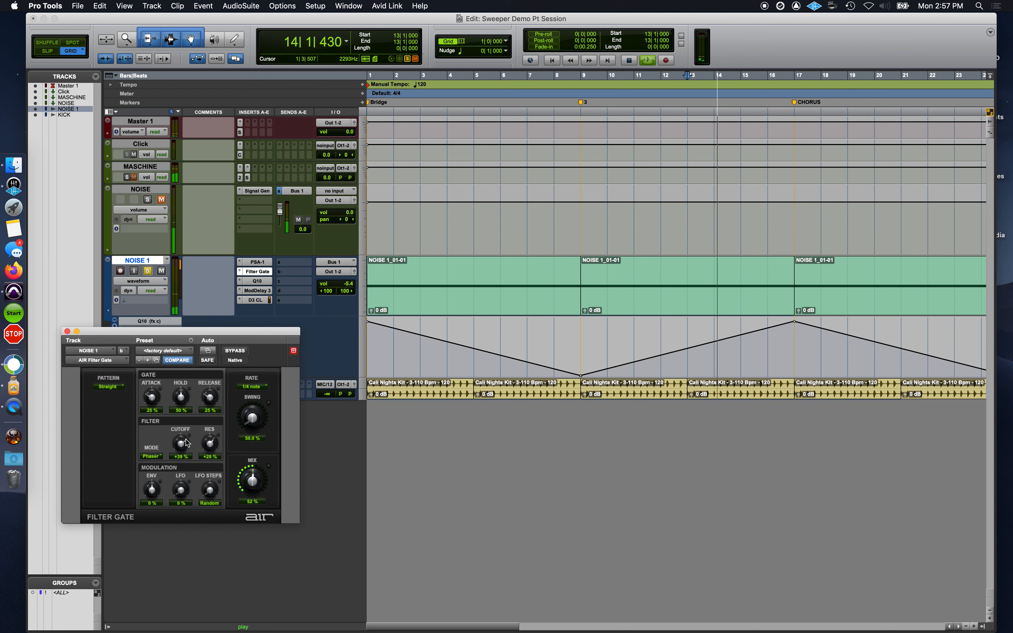
{"action": "left_click_drag", "start_coordinate": [181, 442], "coordinate": [182, 449]}
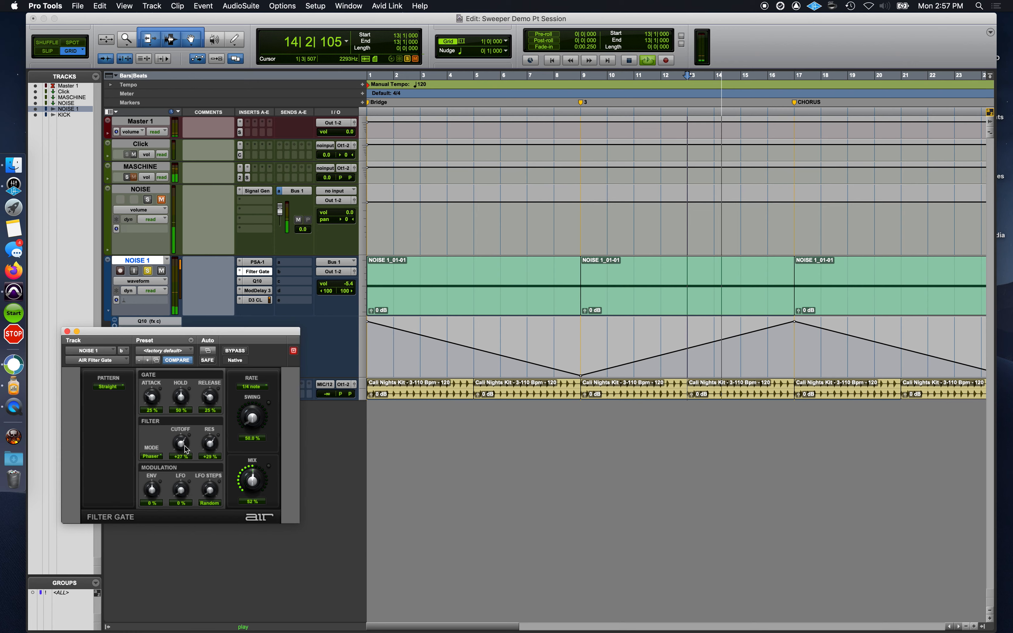
{"action": "left_click", "coordinate": [265, 389]}
{"action": "left_click", "coordinate": [258, 438]}
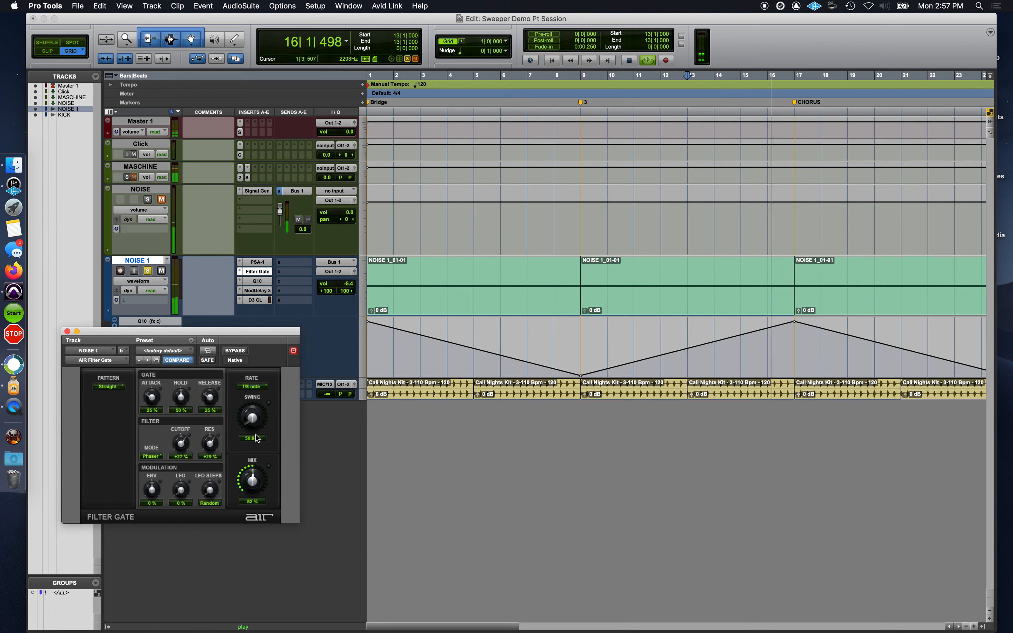
{"action": "left_click_drag", "start_coordinate": [253, 480], "coordinate": [276, 418]}
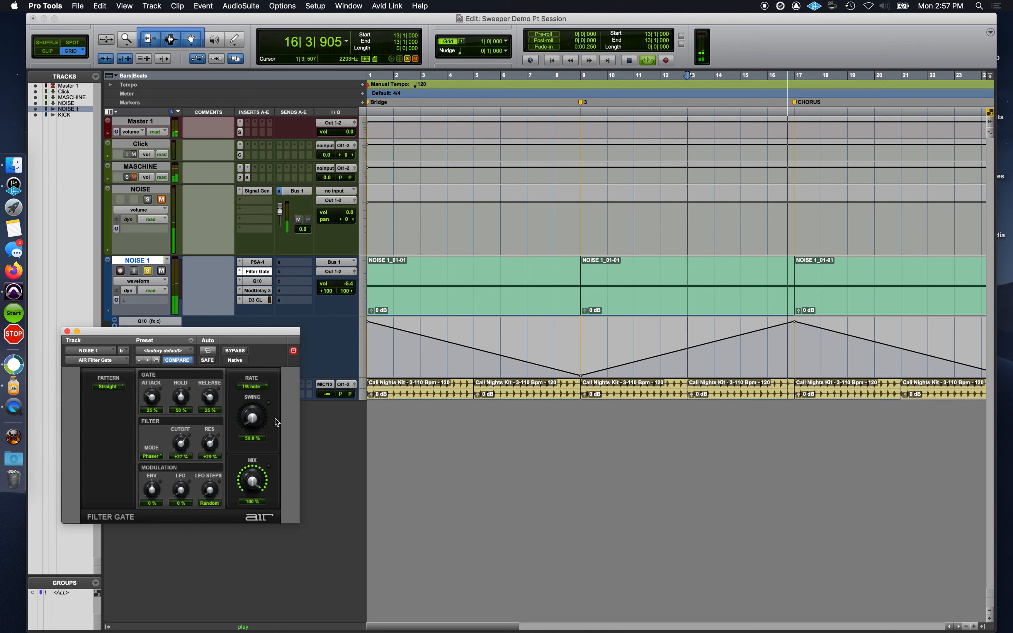
{"action": "left_click_drag", "start_coordinate": [265, 468], "coordinate": [264, 477]}
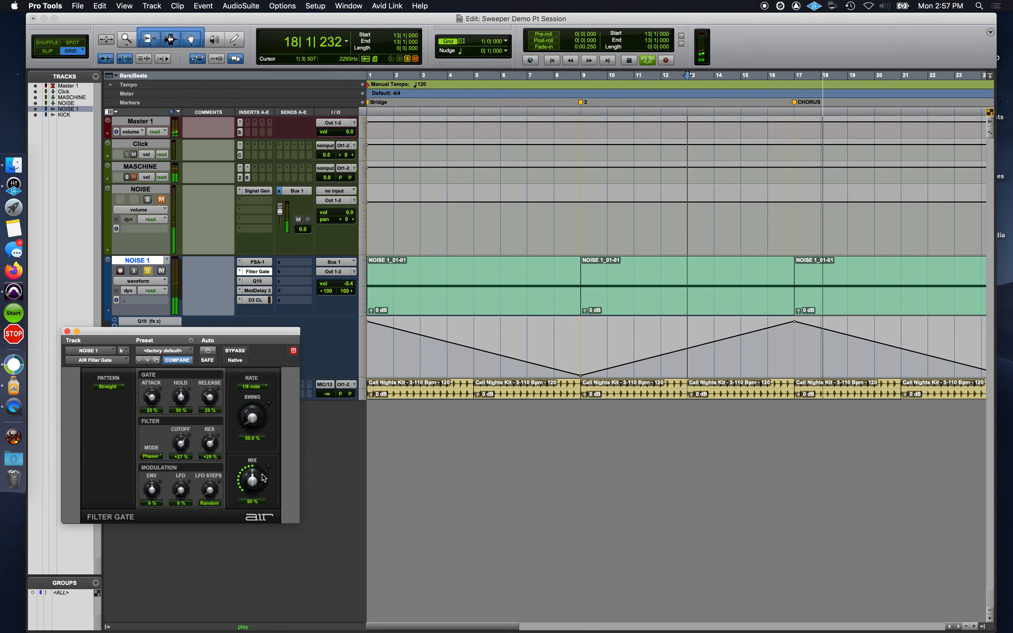
{"action": "key", "text": "space"}
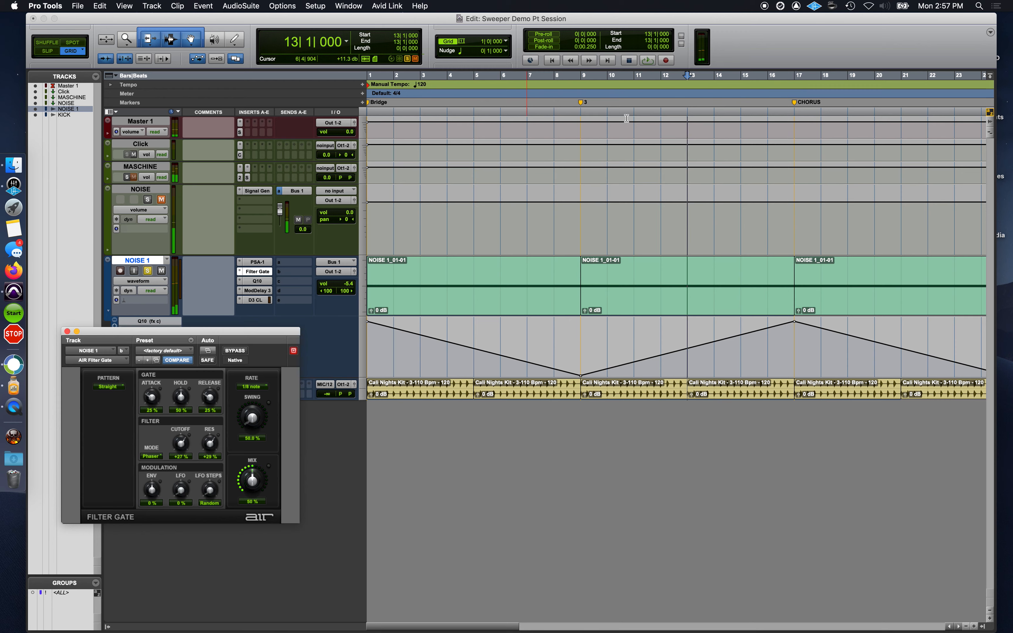
Step: Unsolo the NOISE 1 track and play the full mix from bar 9 to audition the gated sweep
{"action": "left_click", "coordinate": [581, 83]}
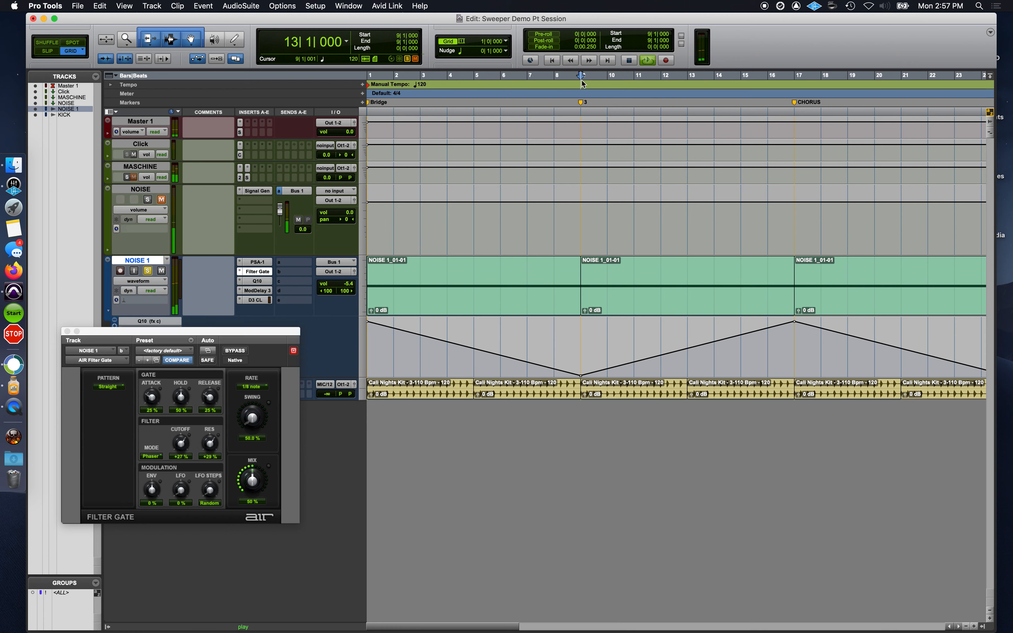
{"action": "key", "text": "space"}
{"action": "left_click", "coordinate": [149, 271]}
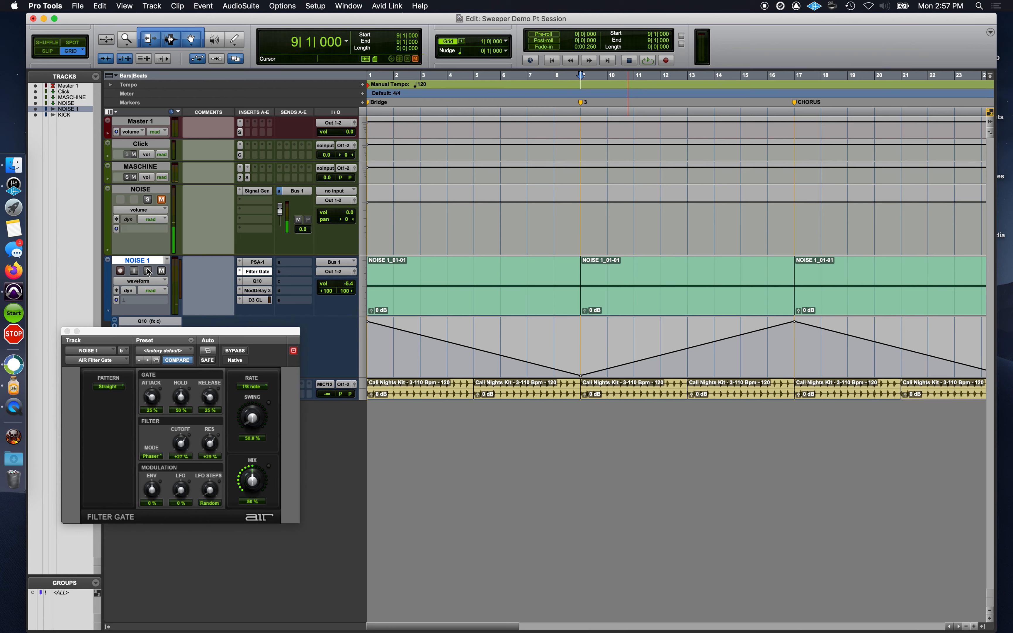
{"action": "key", "text": "space"}
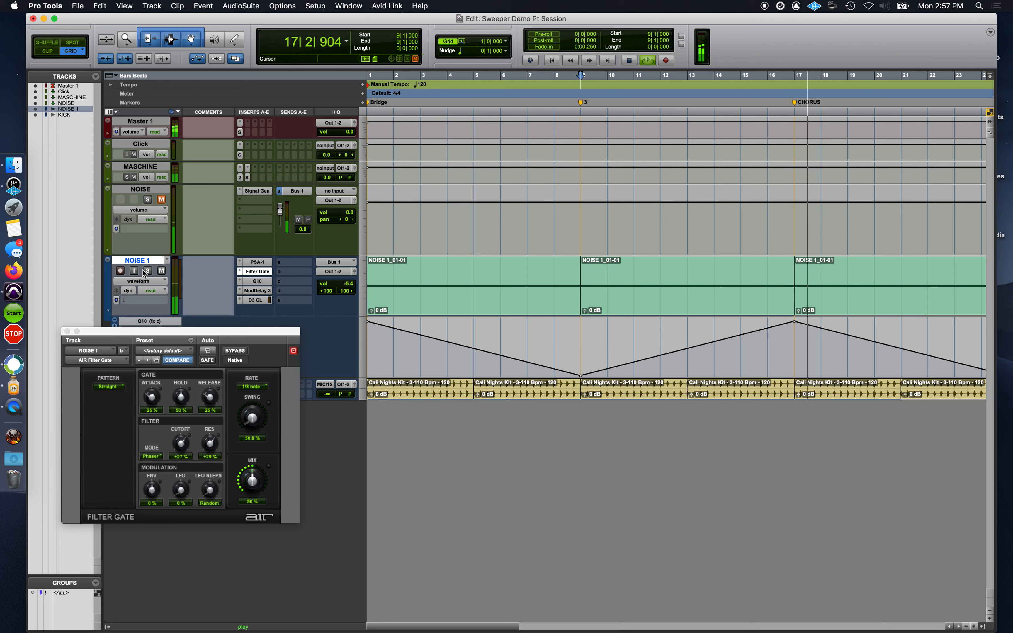
Step: Solo the NOISE 1 track, load the Filter Gate preset 07 Paned Filter and audition it from bar 13
{"action": "key", "text": "space"}
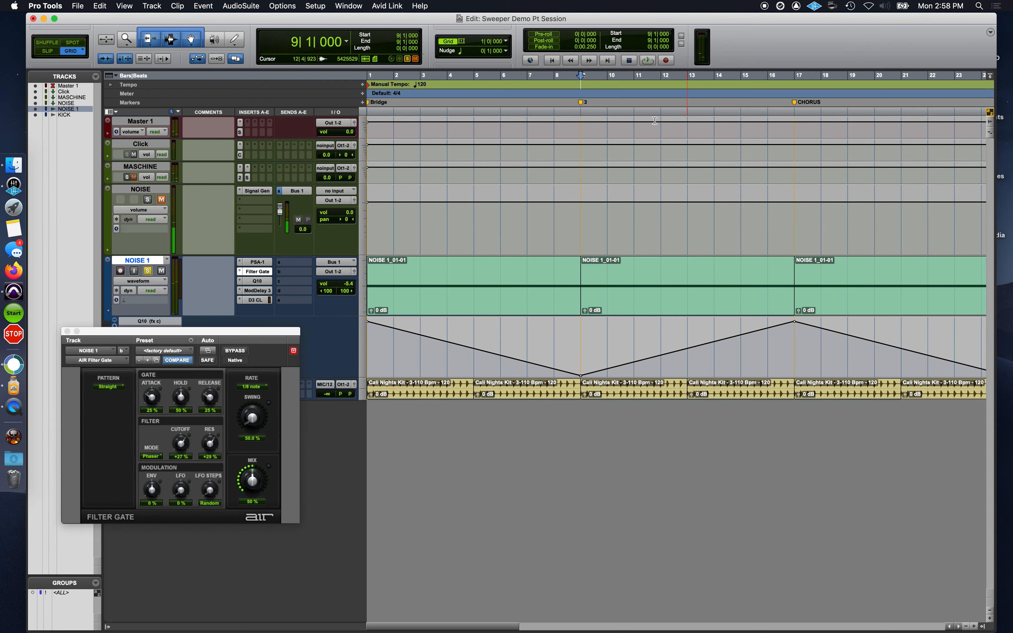
{"action": "left_click", "coordinate": [148, 361]}
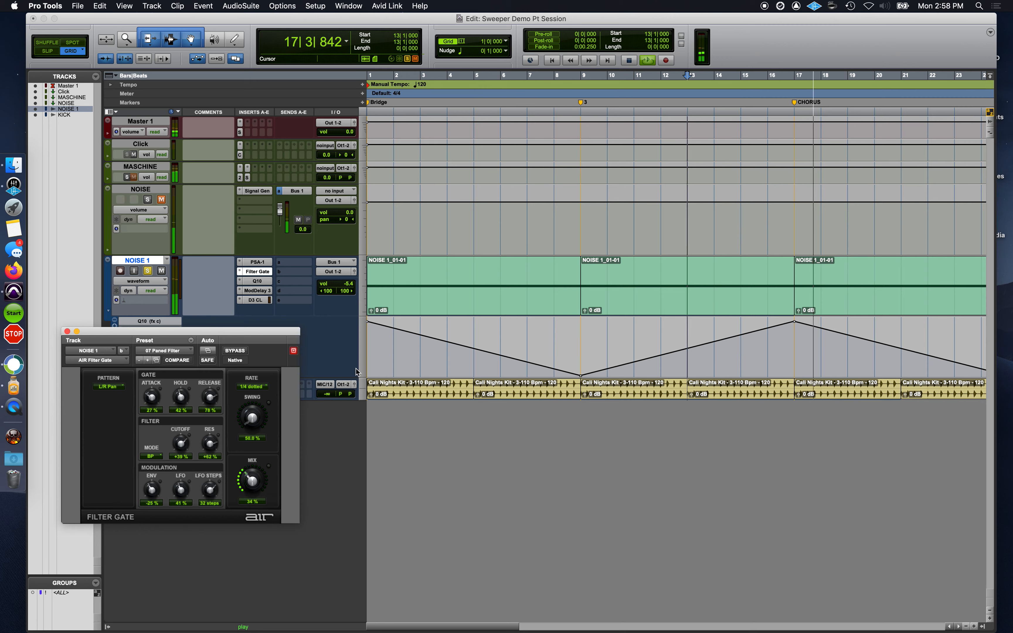
{"action": "key", "text": "space"}
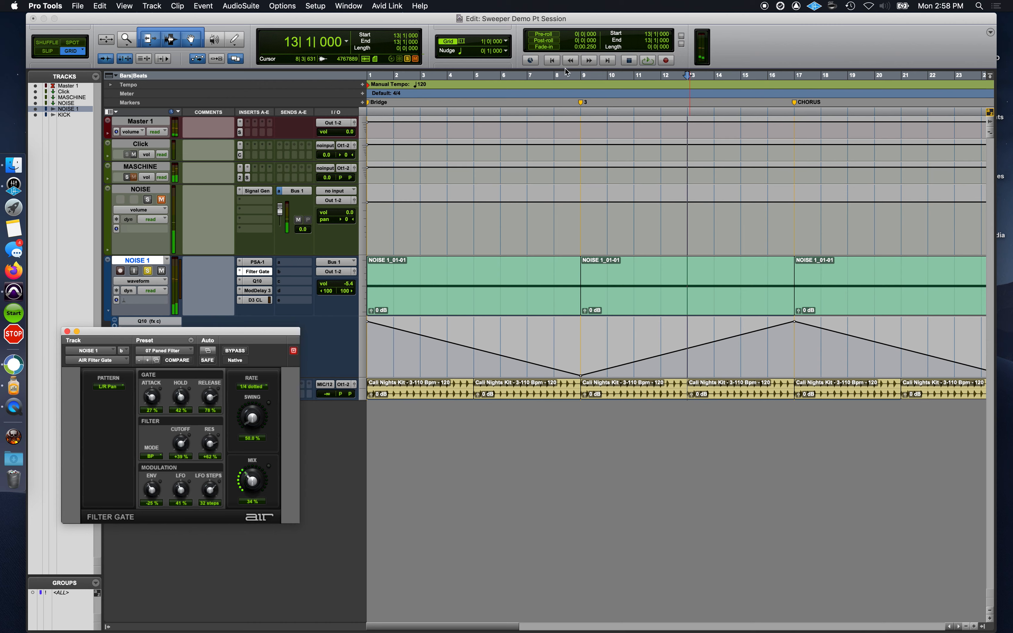
Step: Play the full mix from bar 9 with NOISE 1 unsoloed, and close the Filter Gate window
{"action": "left_click", "coordinate": [586, 77]}
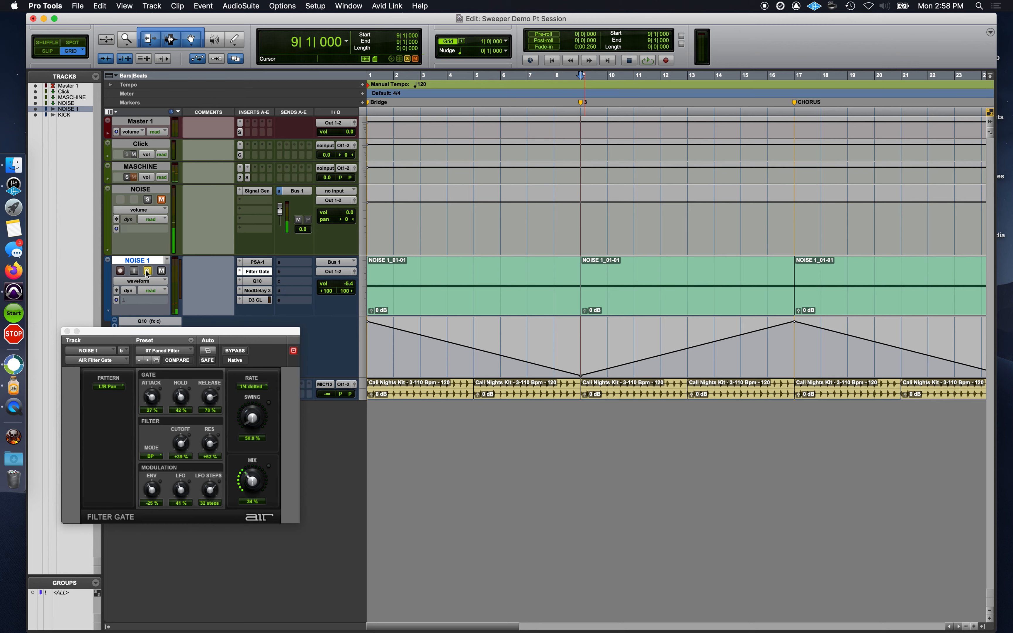
{"action": "key", "text": "space"}
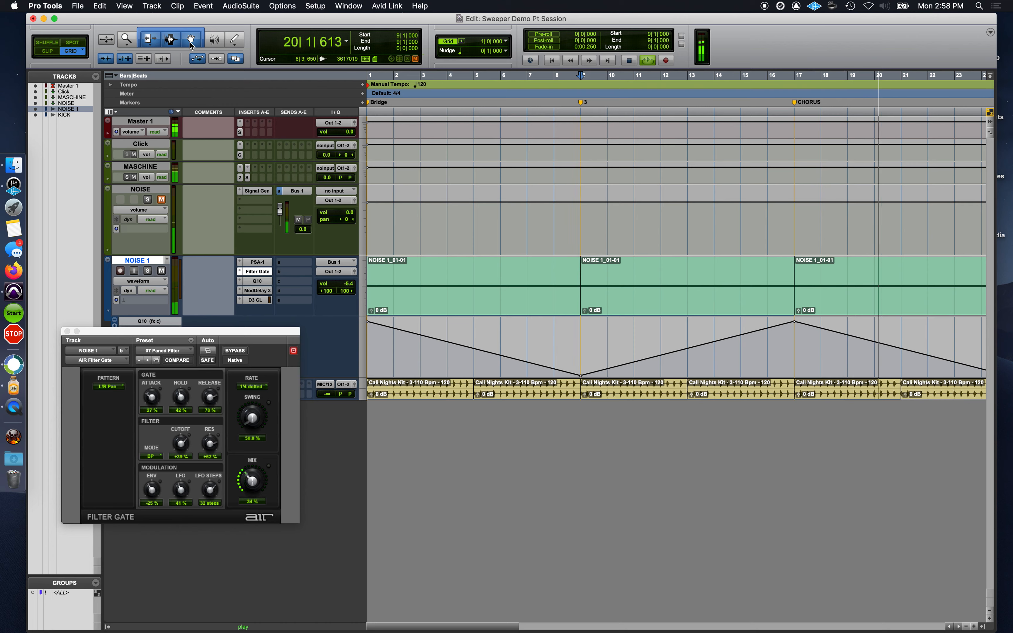
{"action": "key", "text": "F8"}
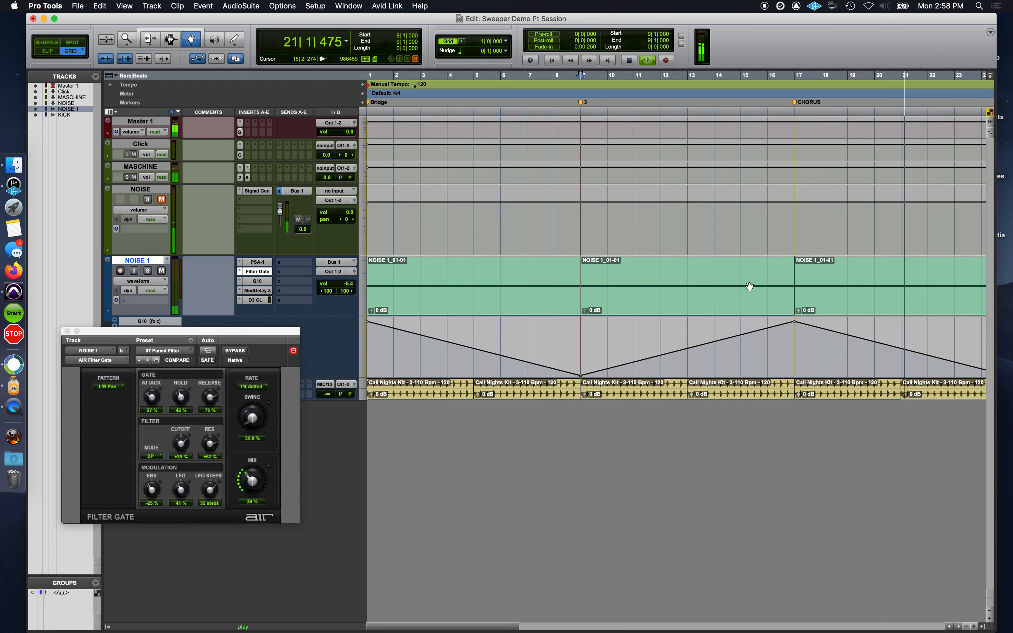
{"action": "key", "text": "space"}
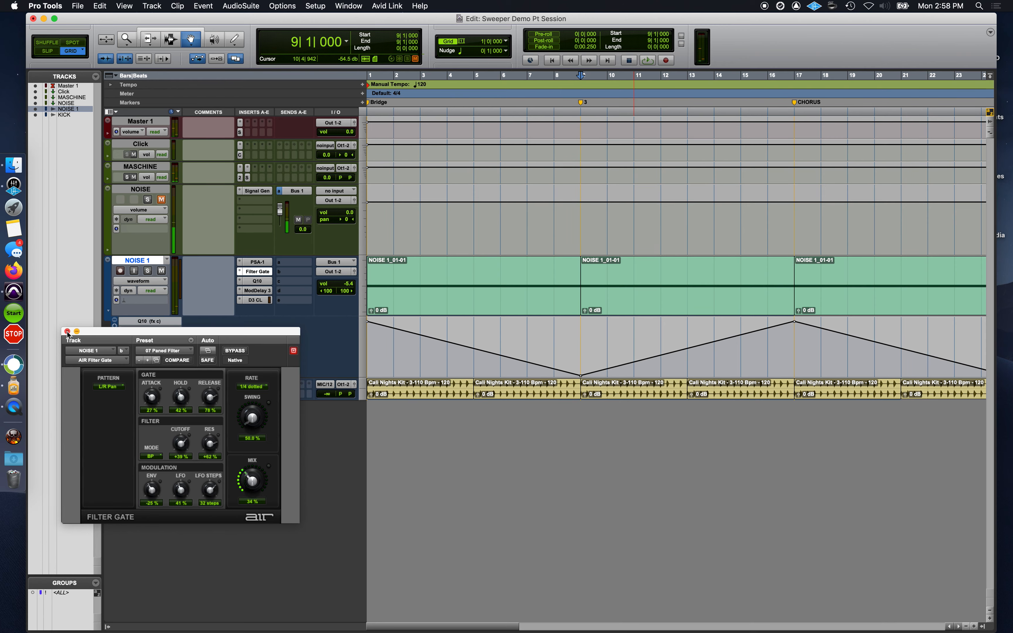
{"action": "left_click_drag", "start_coordinate": [67, 334], "coordinate": [222, 347]}
{"action": "left_click", "coordinate": [224, 341]}
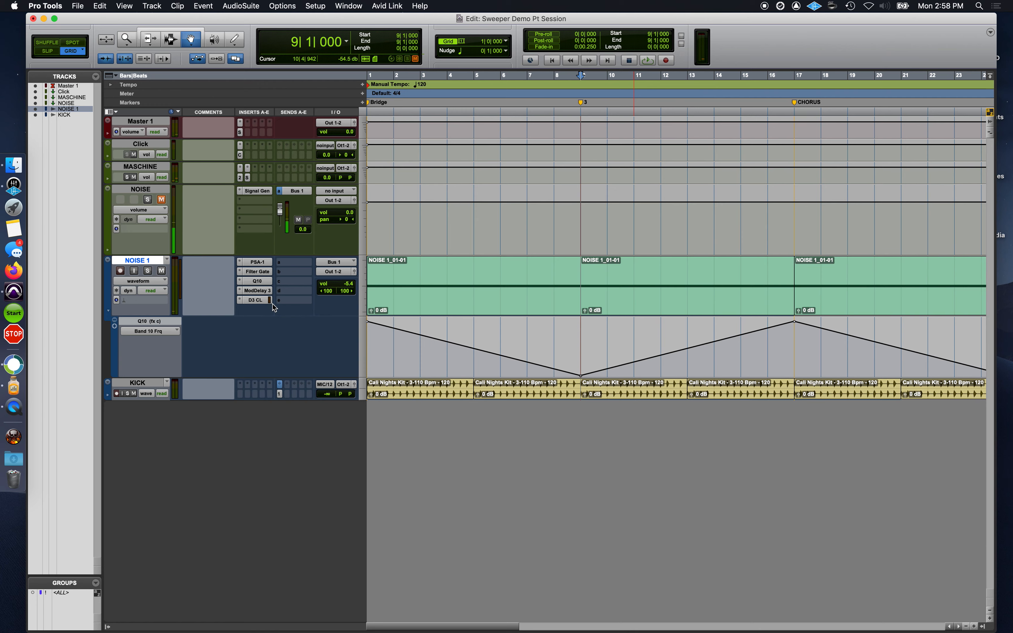